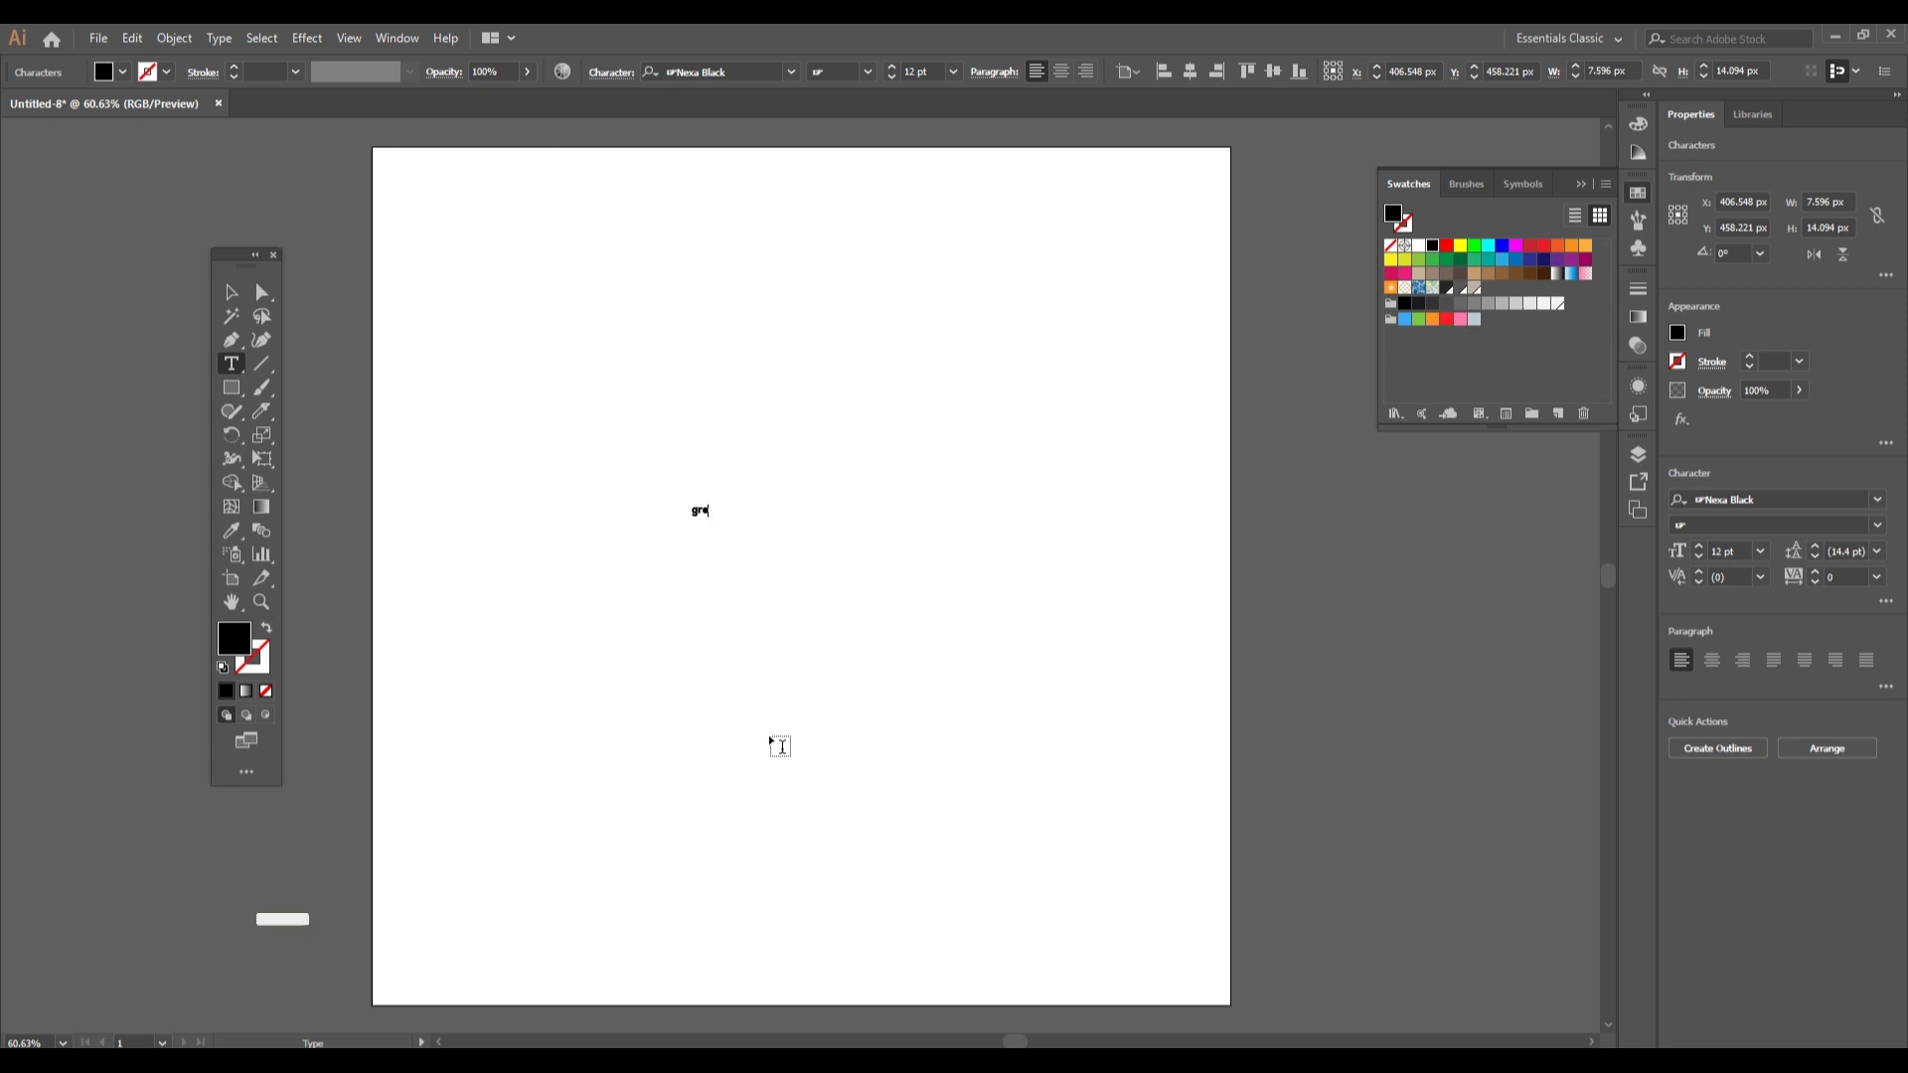
# Write the text "great design studio" and enlarge it to about 93 pt, positioned across the middle of the artboard
pyautogui.write('design s')
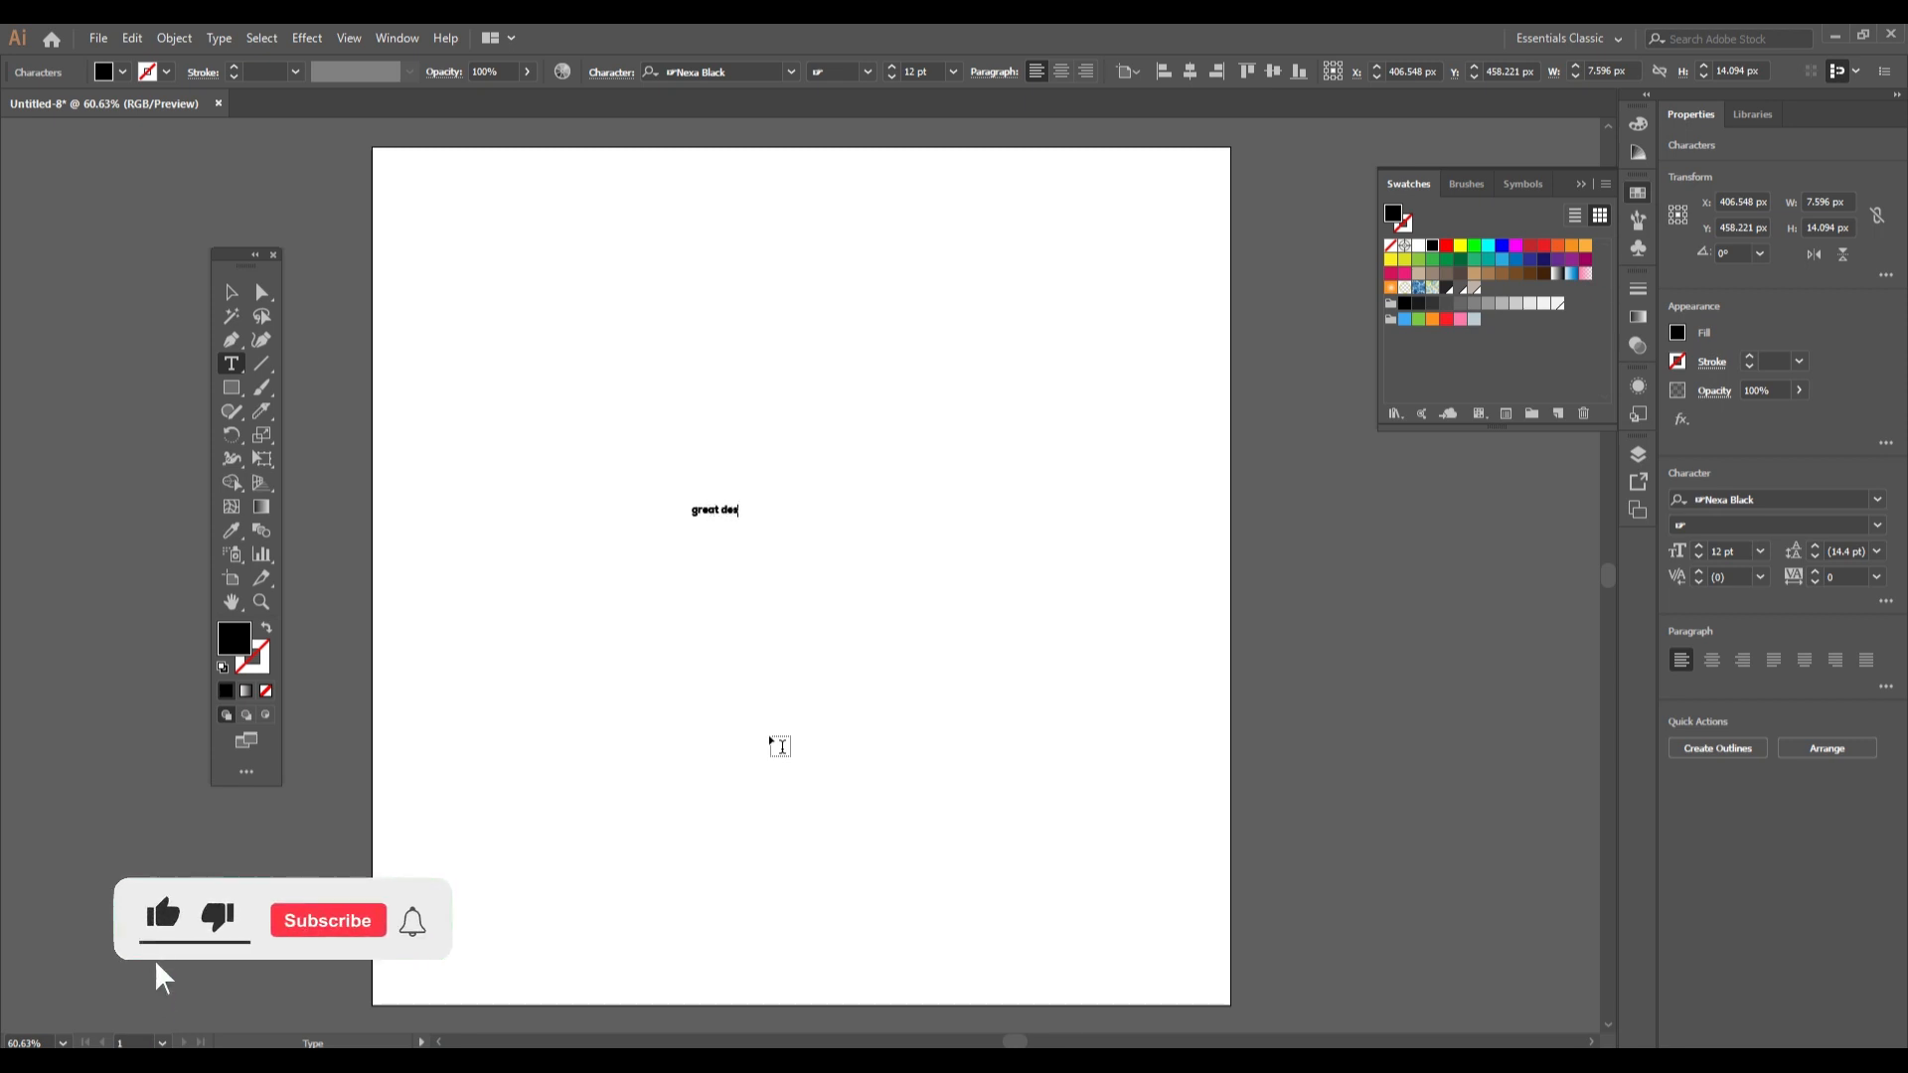
pyautogui.write('tudio')
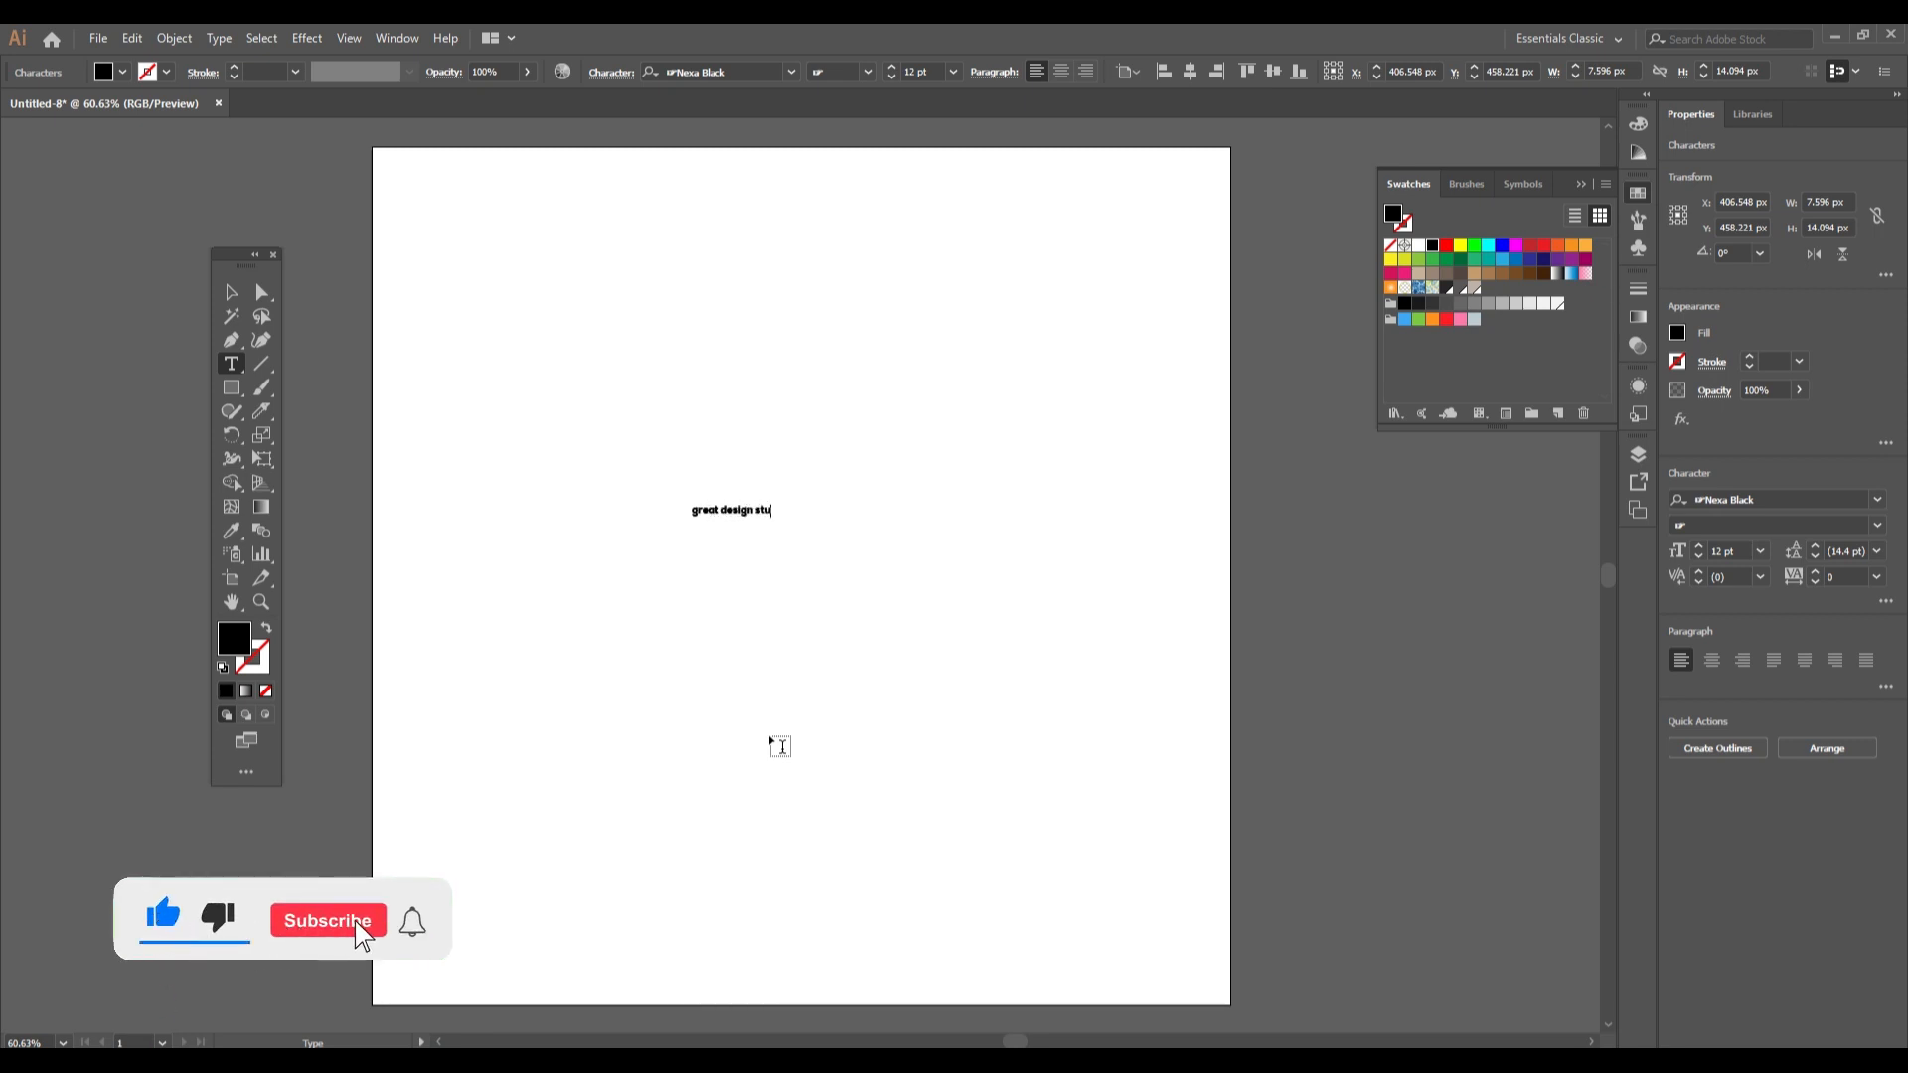
pyautogui.click(232, 292)
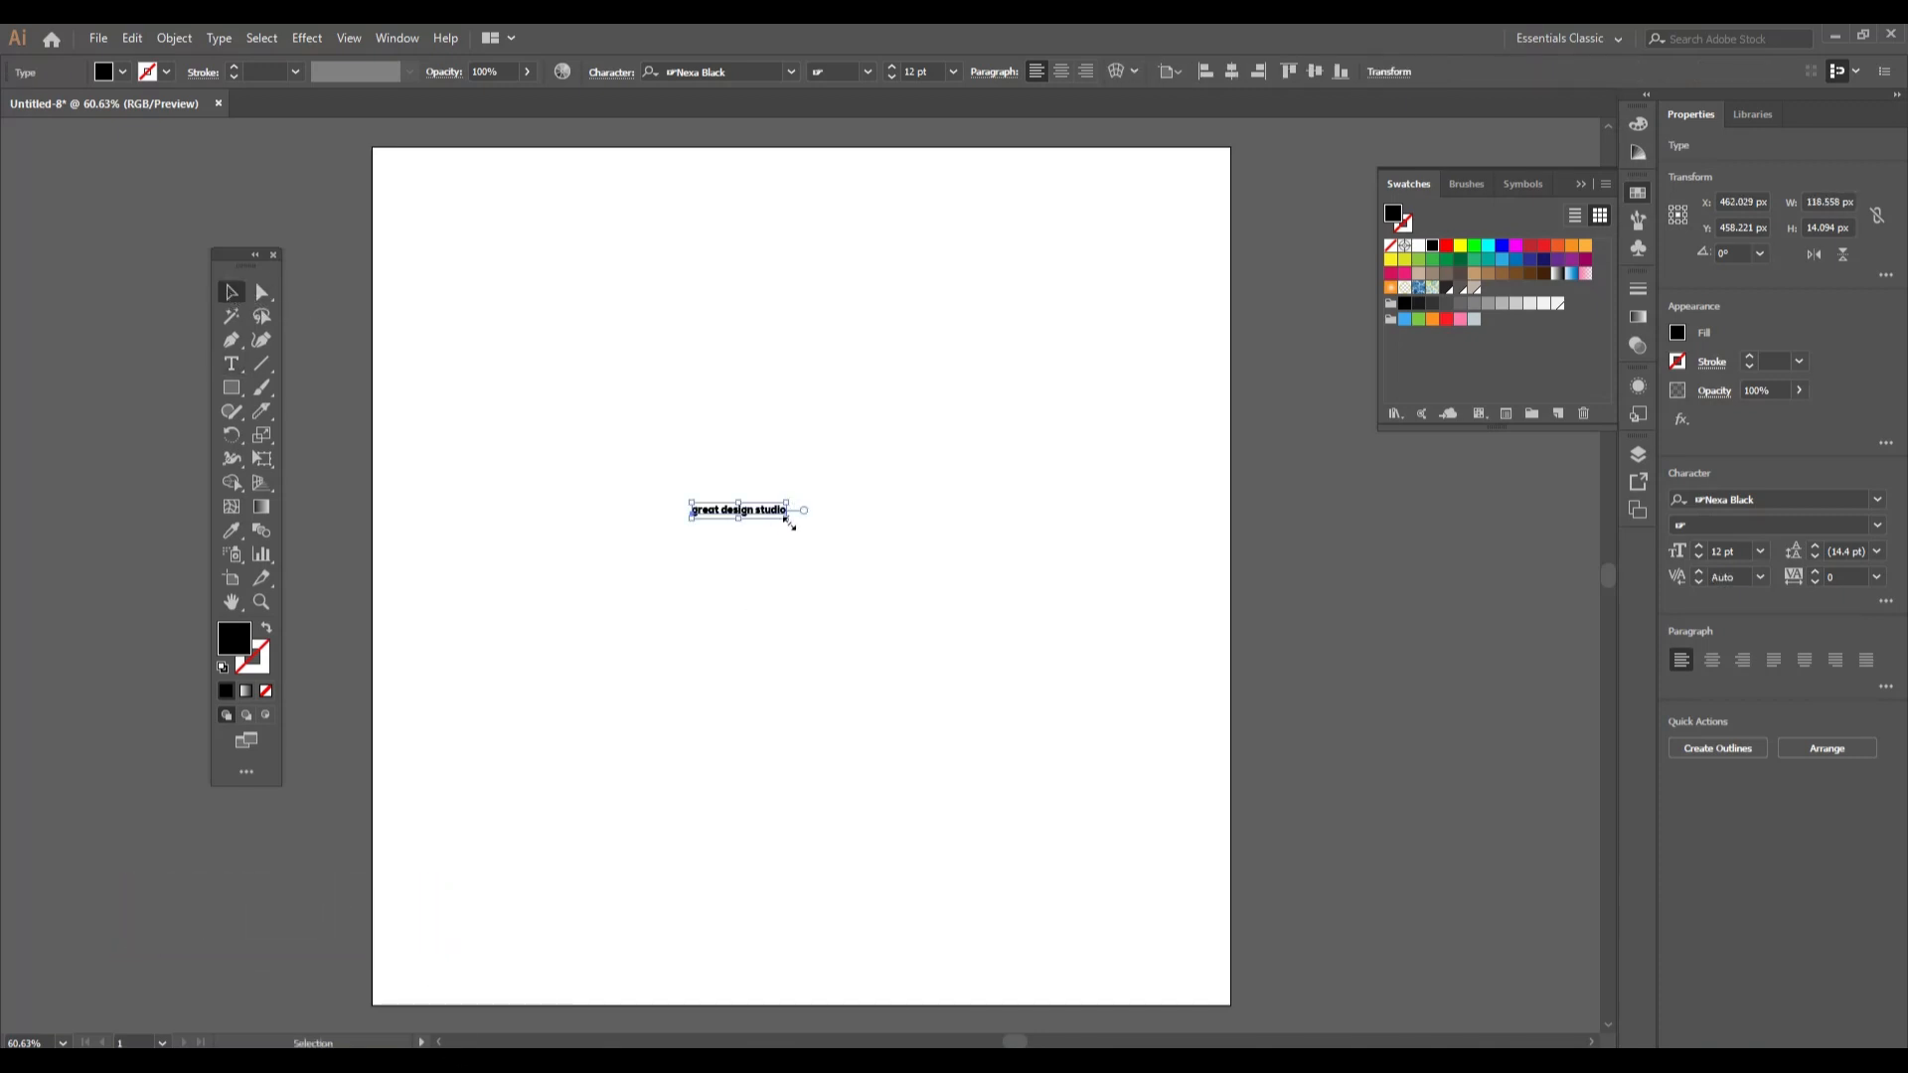
pyautogui.moveTo(790, 523); pyautogui.dragTo(1106, 553)
pyautogui.moveTo(956, 501); pyautogui.dragTo(1000, 556)
# Convert the text to uppercase and move it up and left on the artboard
pyautogui.click(218, 38)
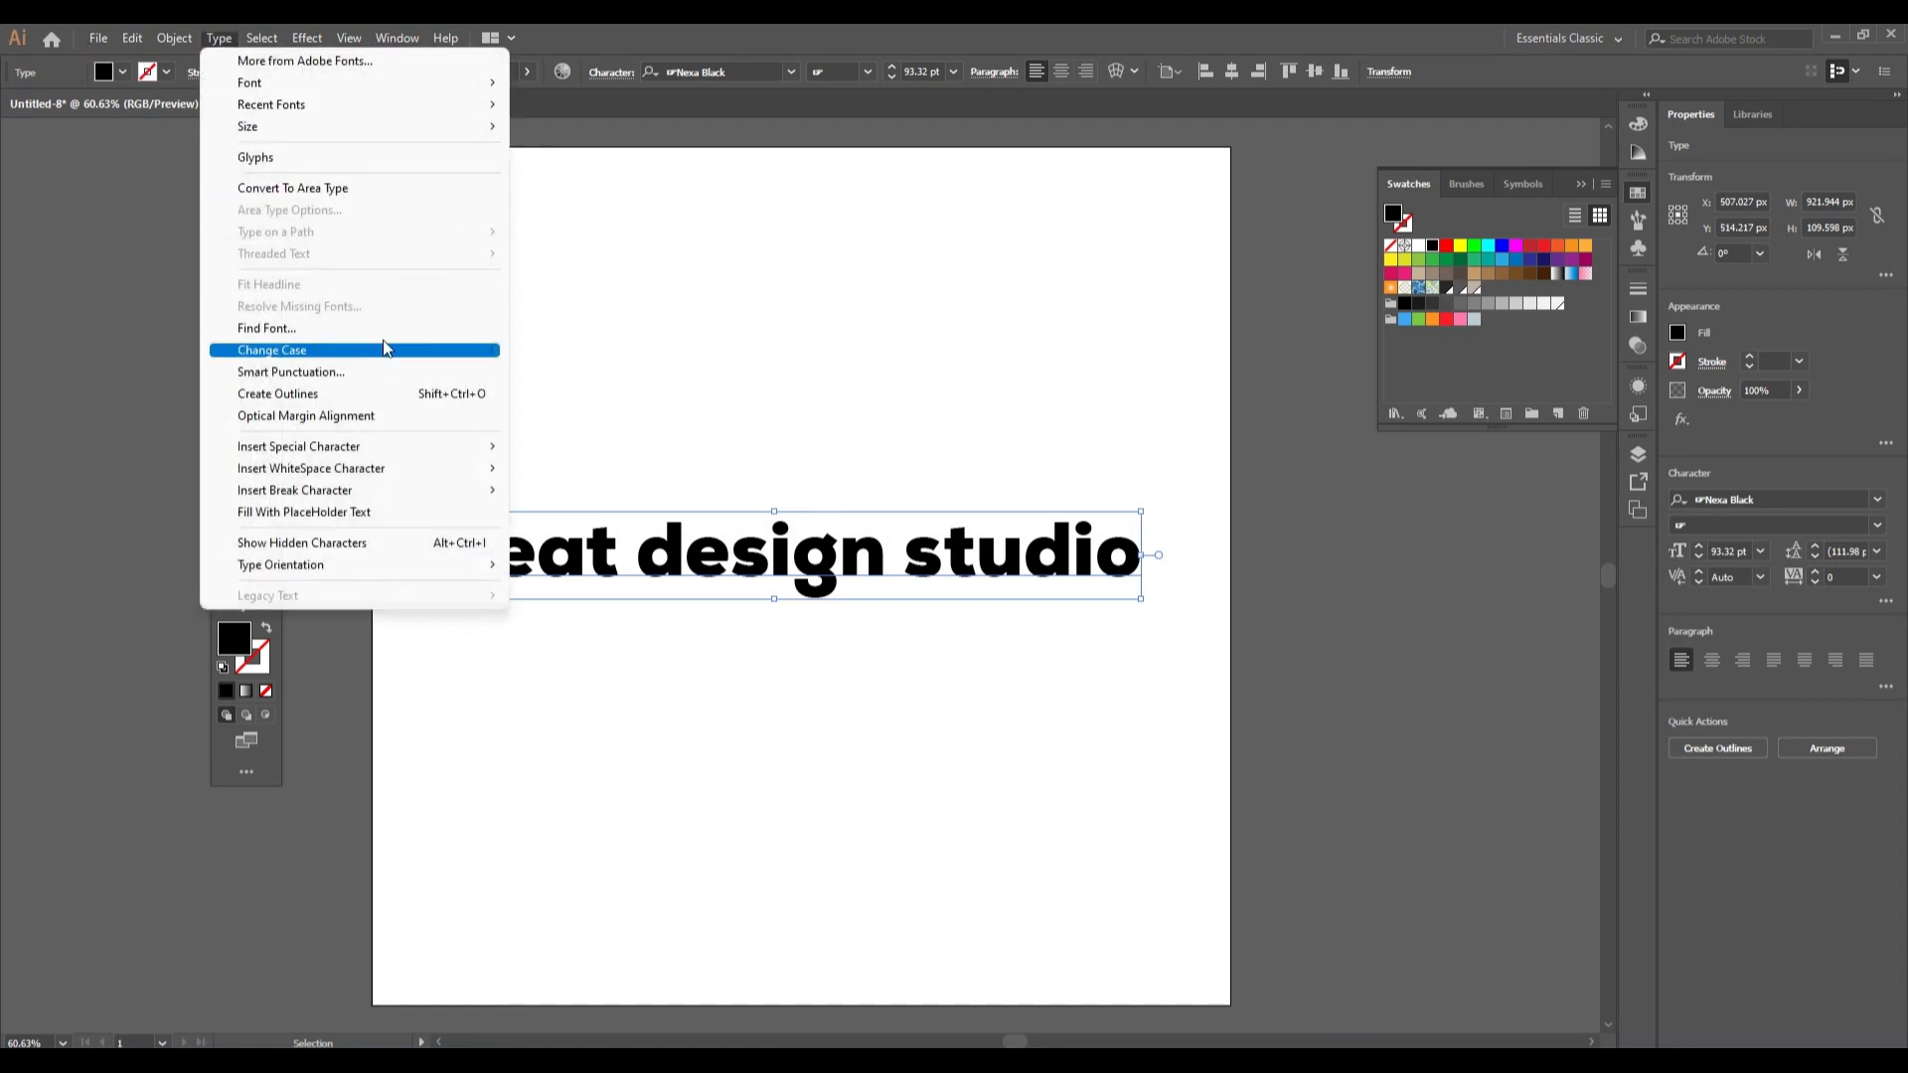
pyautogui.moveTo(384, 349)
pyautogui.click(572, 349)
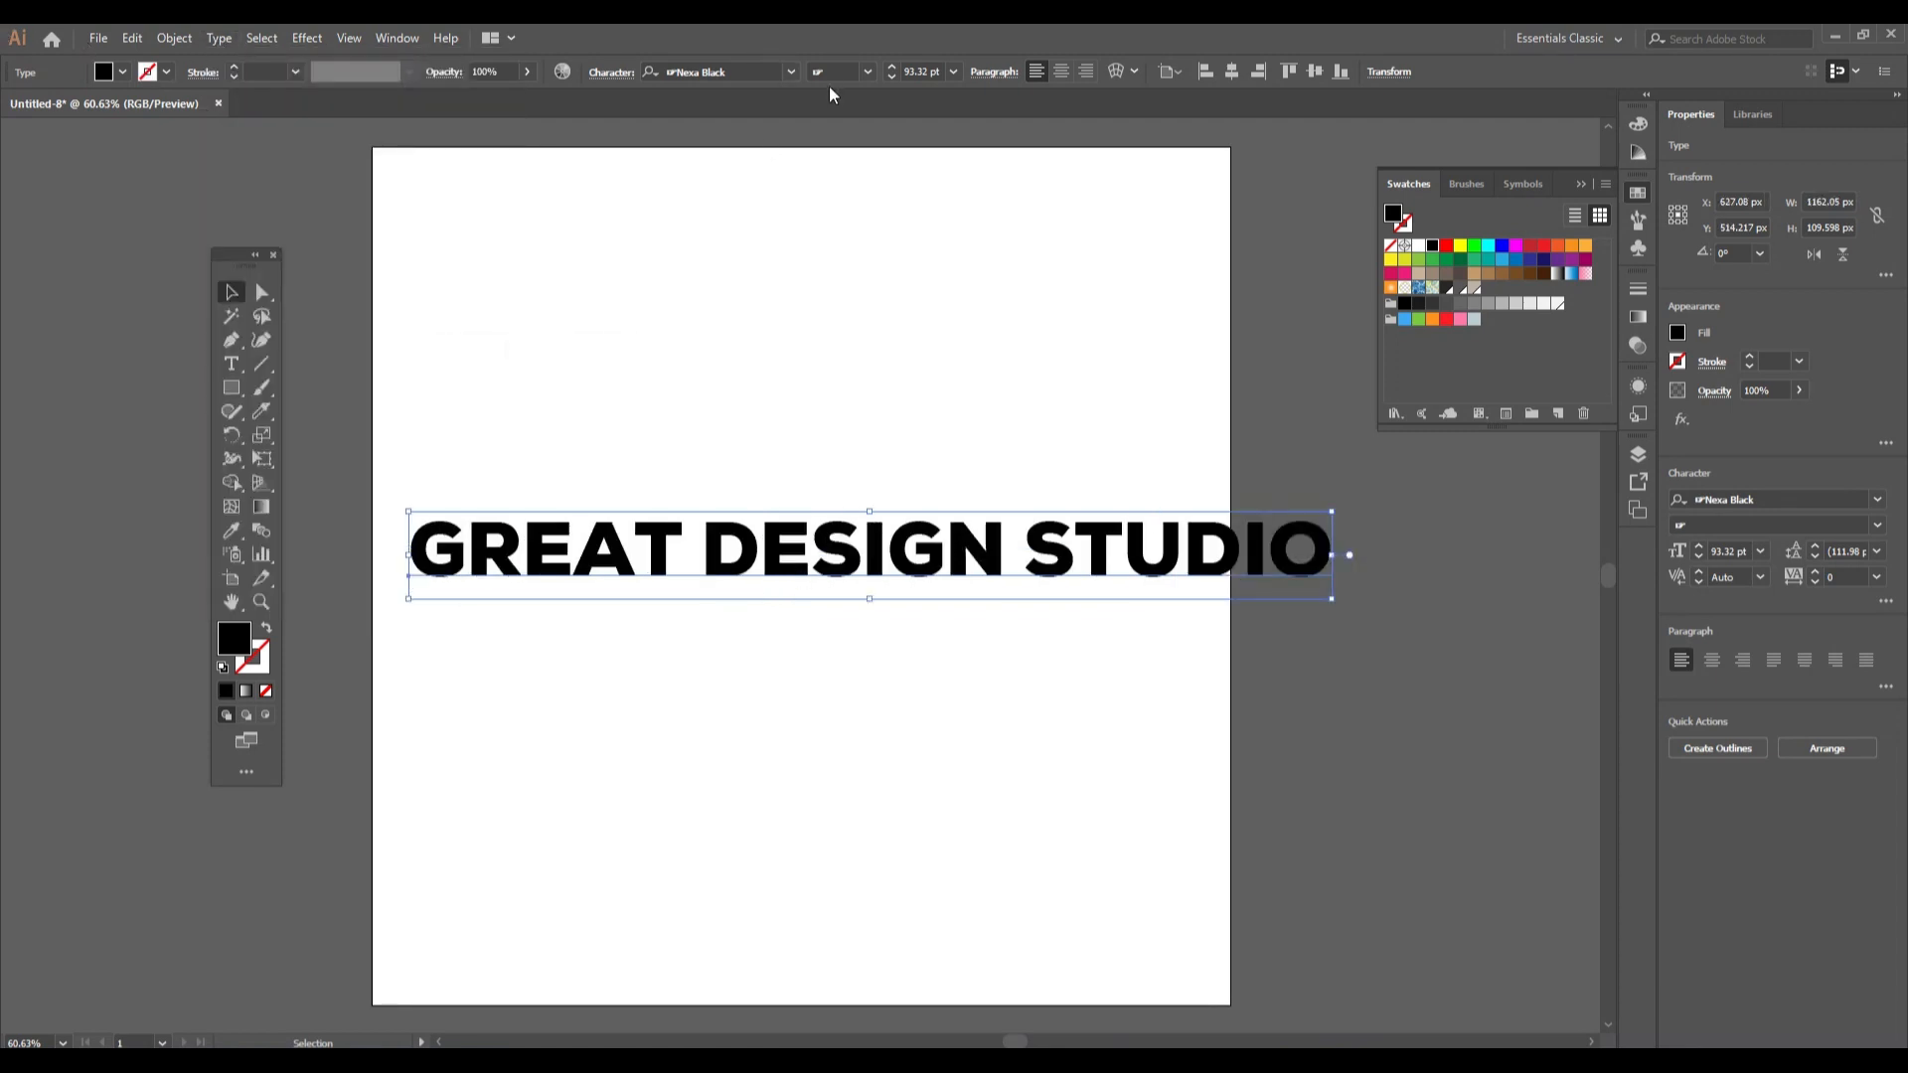
pyautogui.moveTo(1131, 534); pyautogui.dragTo(1027, 431)
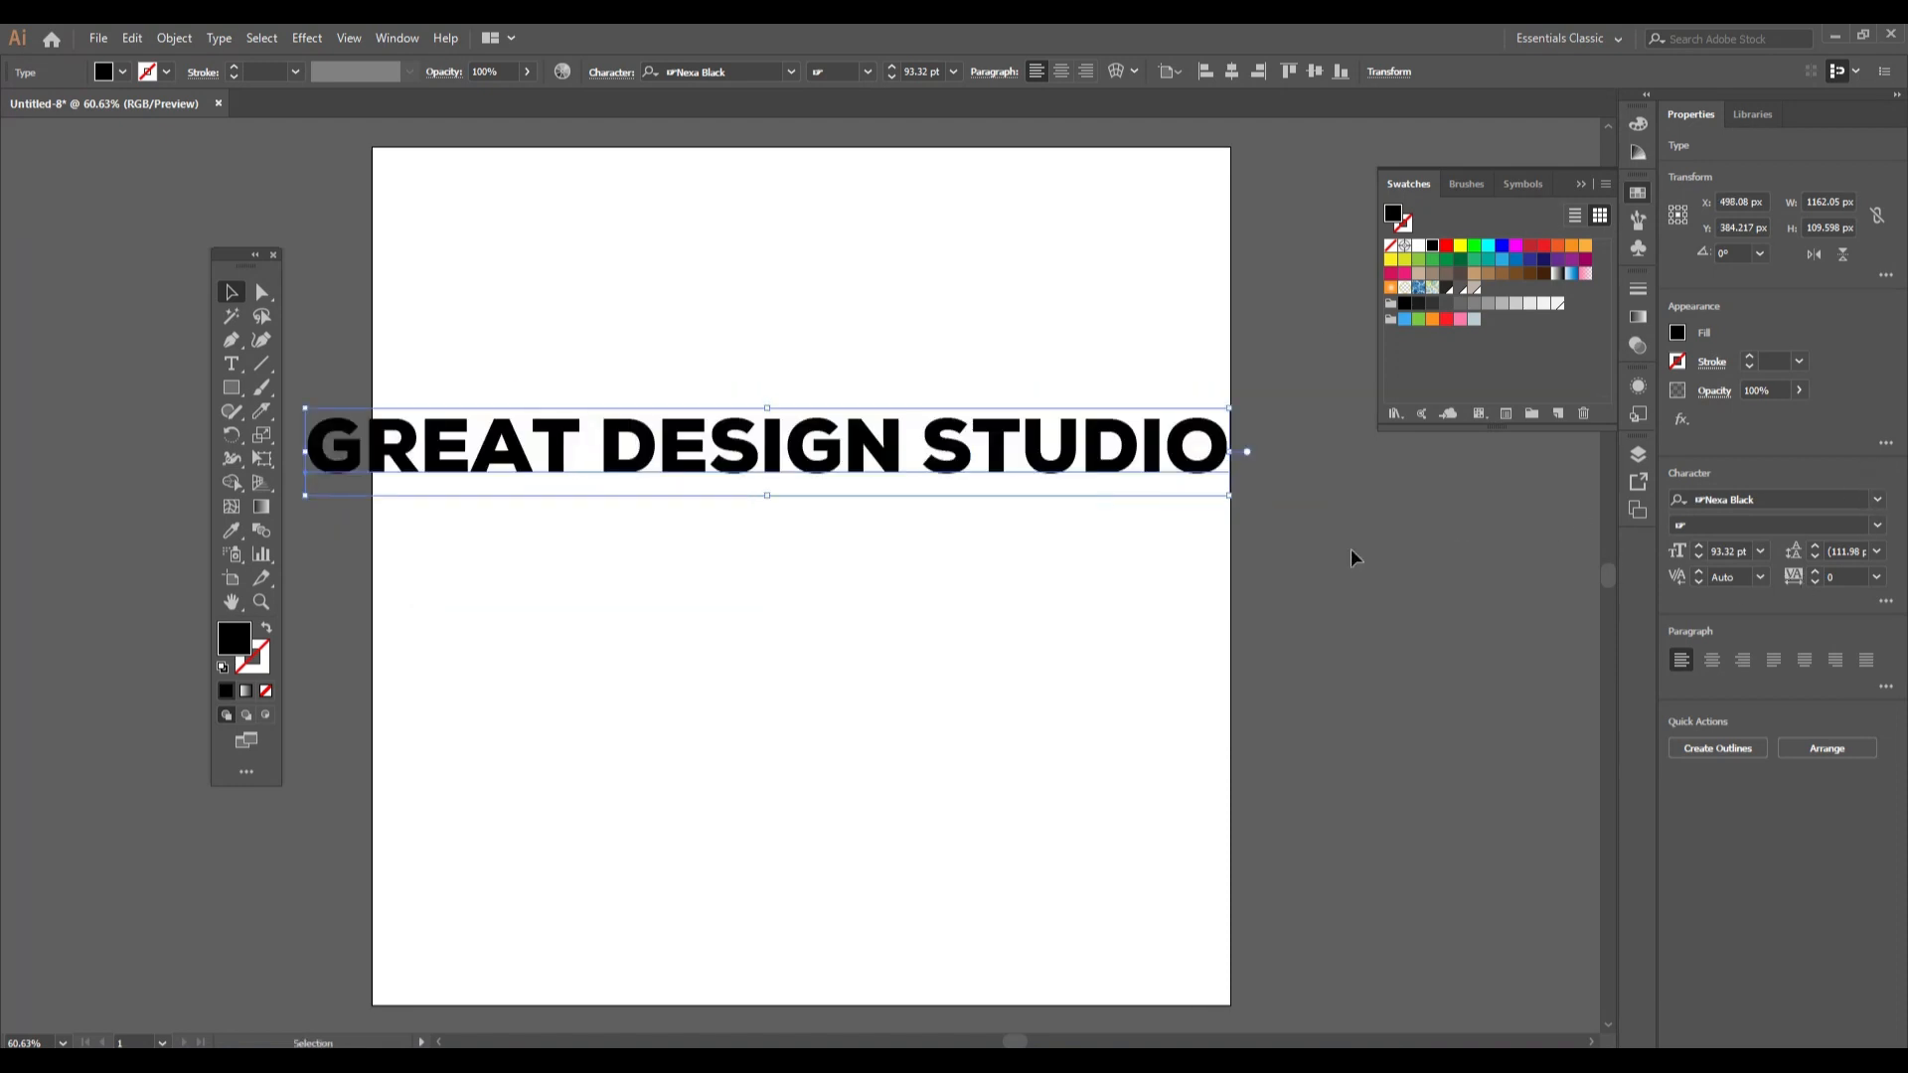
# Set the text's font to Myriad Pro Bold and place it near the top of the artboard
pyautogui.hotkey('ctrl', 't')
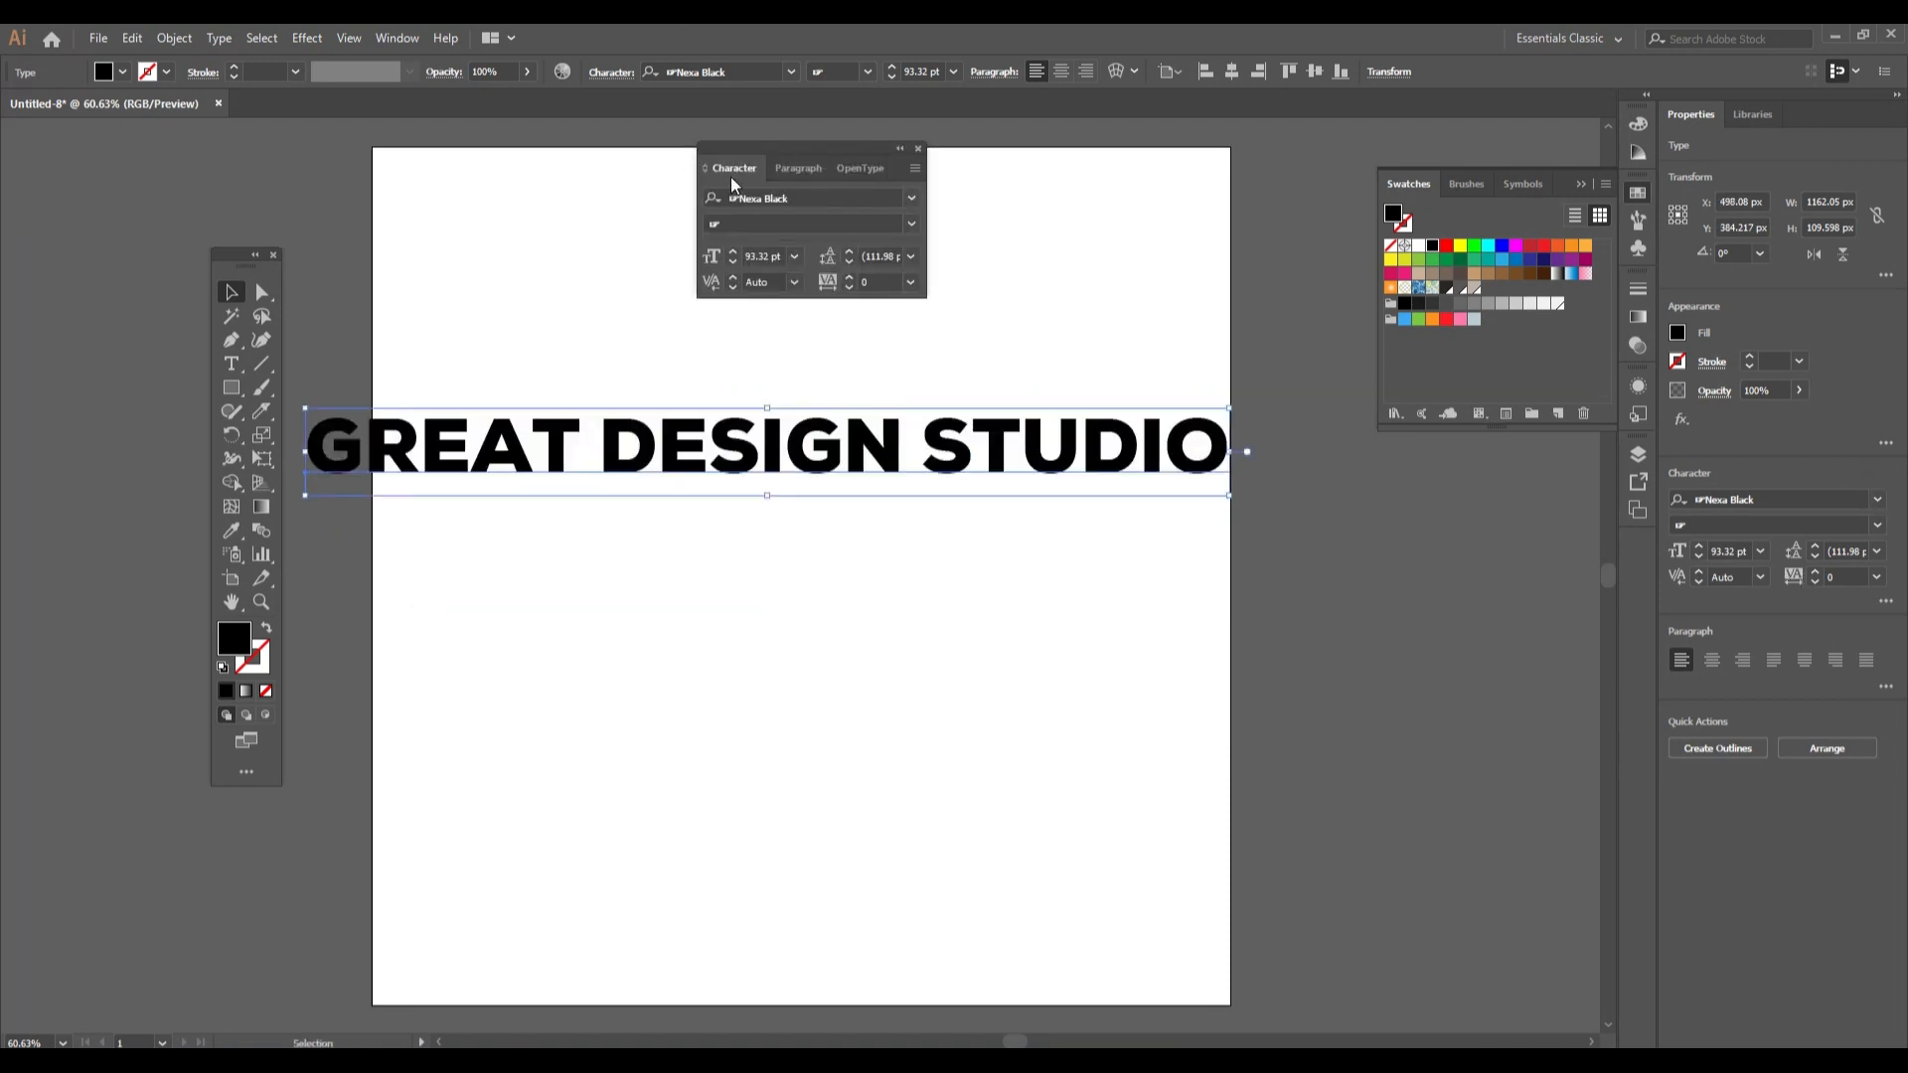
pyautogui.moveTo(739, 159); pyautogui.dragTo(1345, 483)
pyautogui.click(1515, 522)
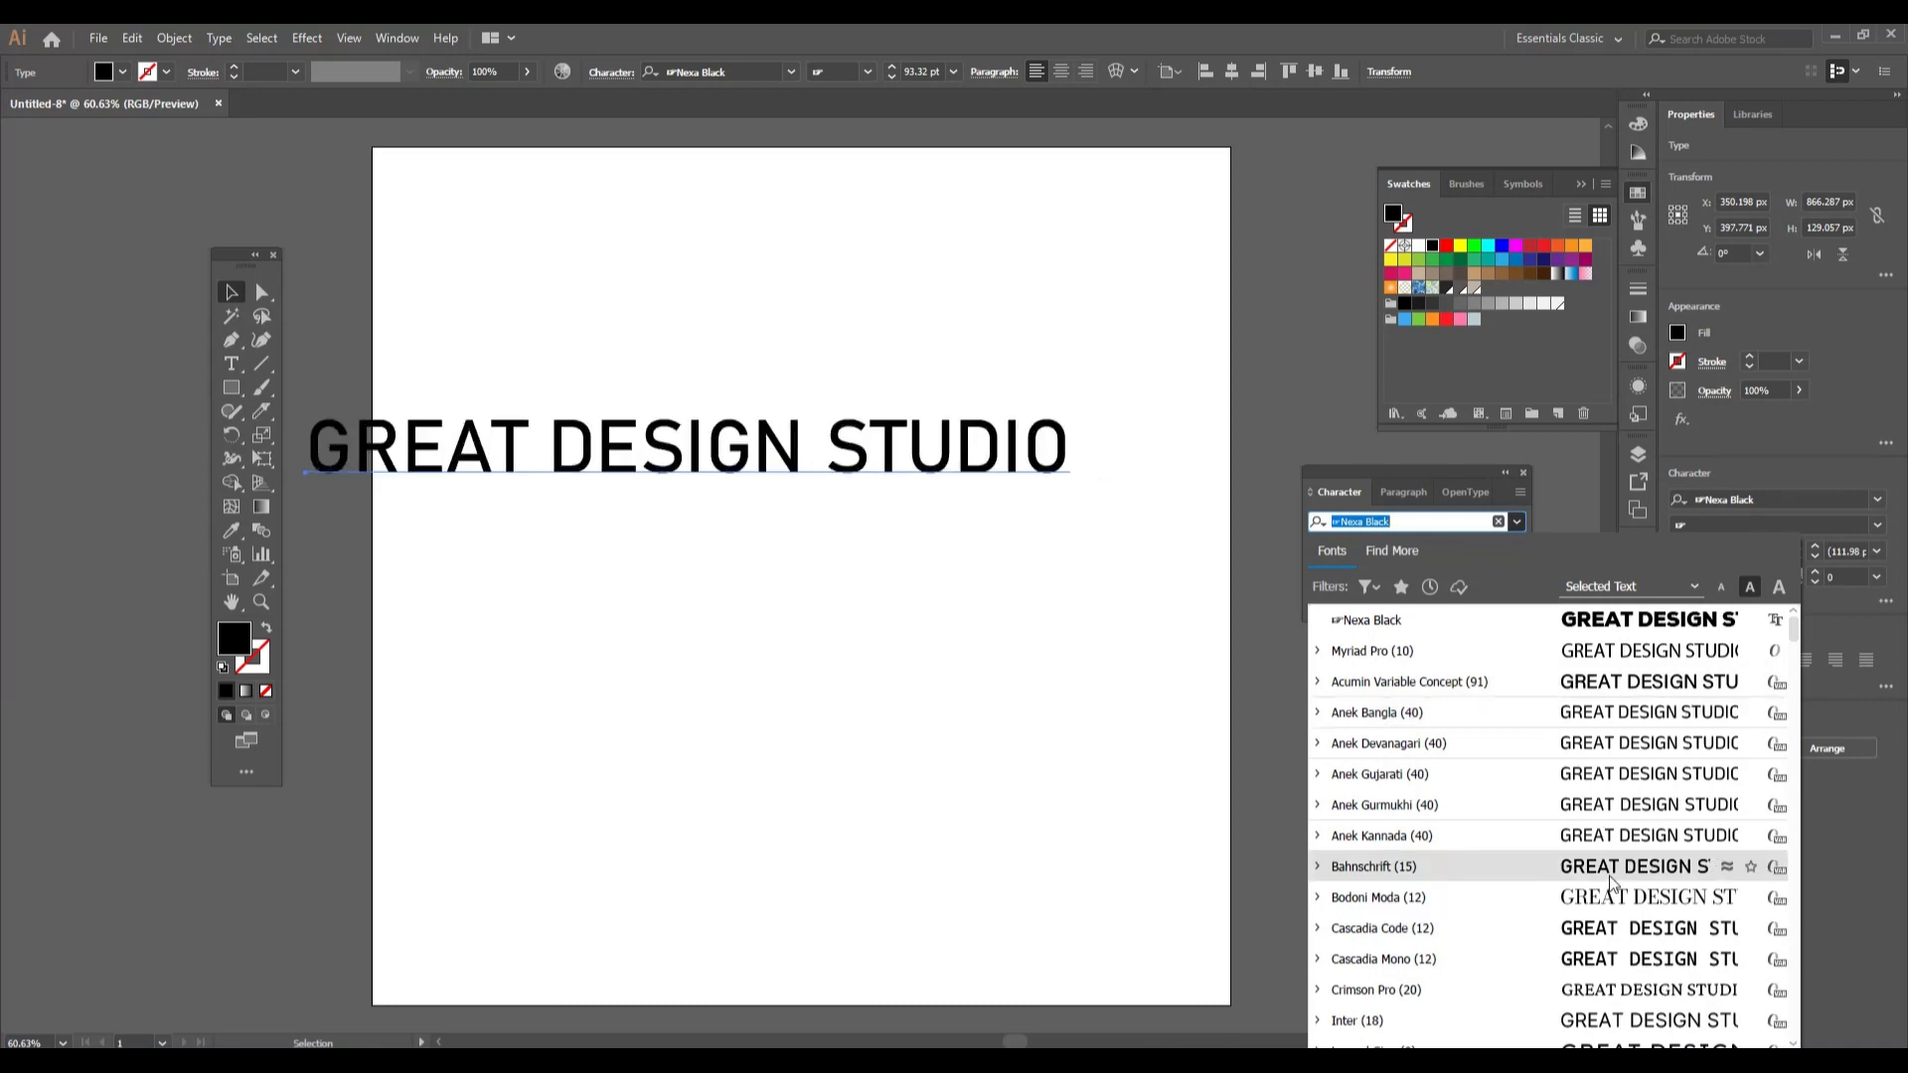
pyautogui.click(1316, 652)
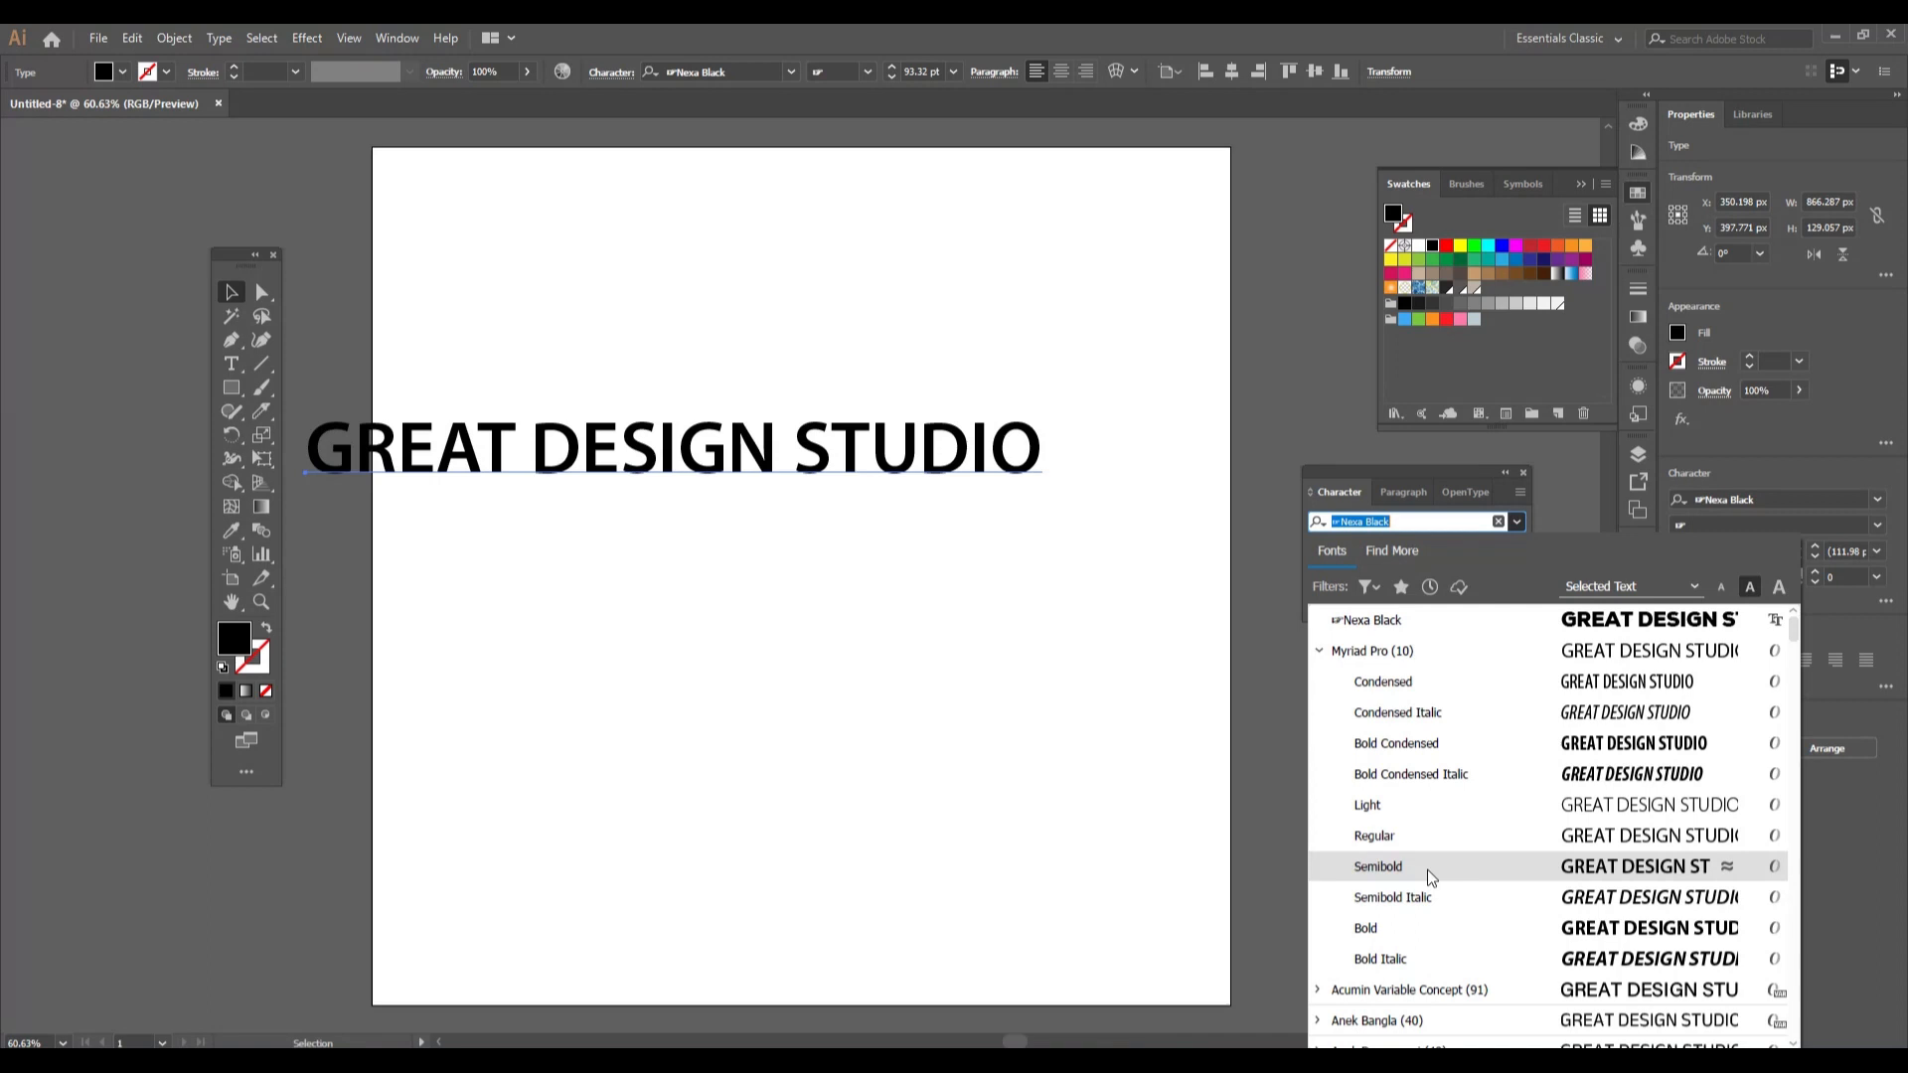
pyautogui.click(1429, 928)
pyautogui.moveTo(560, 469); pyautogui.dragTo(444, 316)
# Cut the word GREAT out of the line and paste it as a separate text object
pyautogui.doubleClick(622, 312)
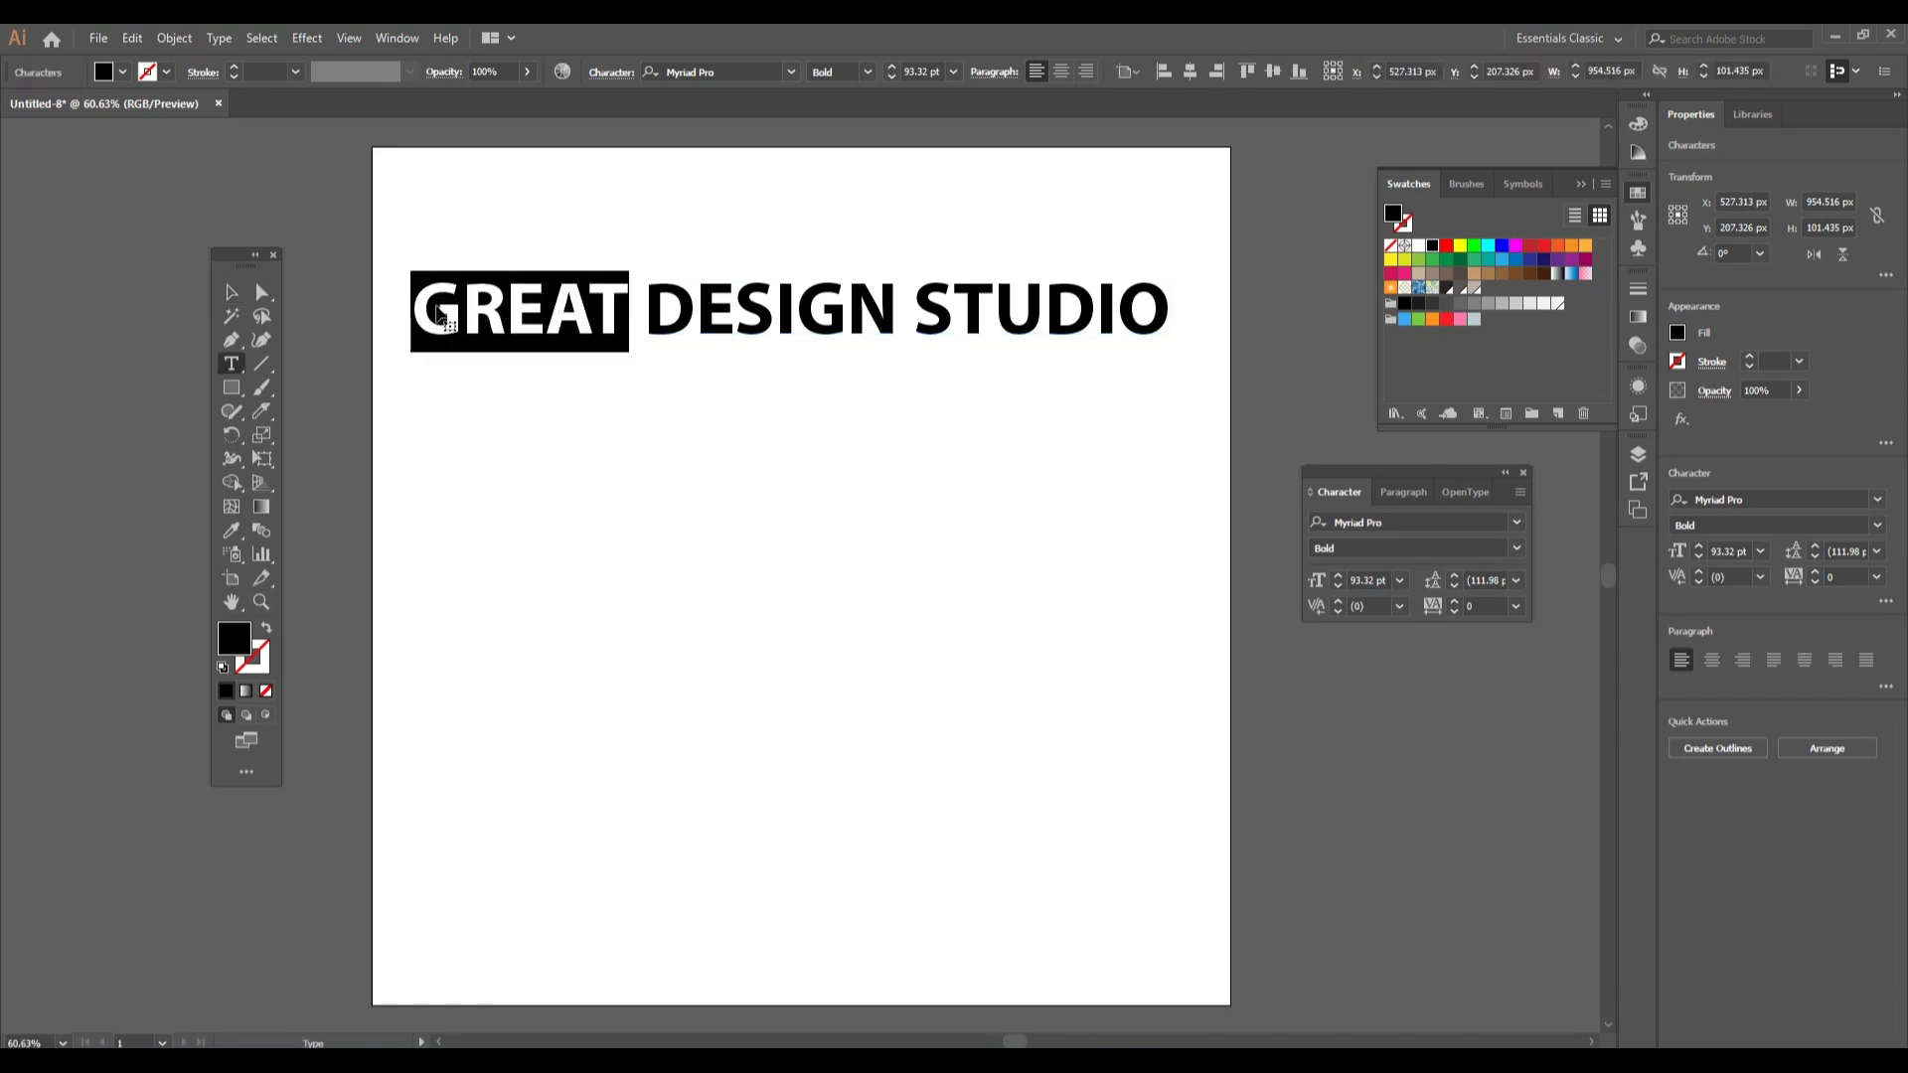
pyautogui.click(132, 38)
pyautogui.click(158, 116)
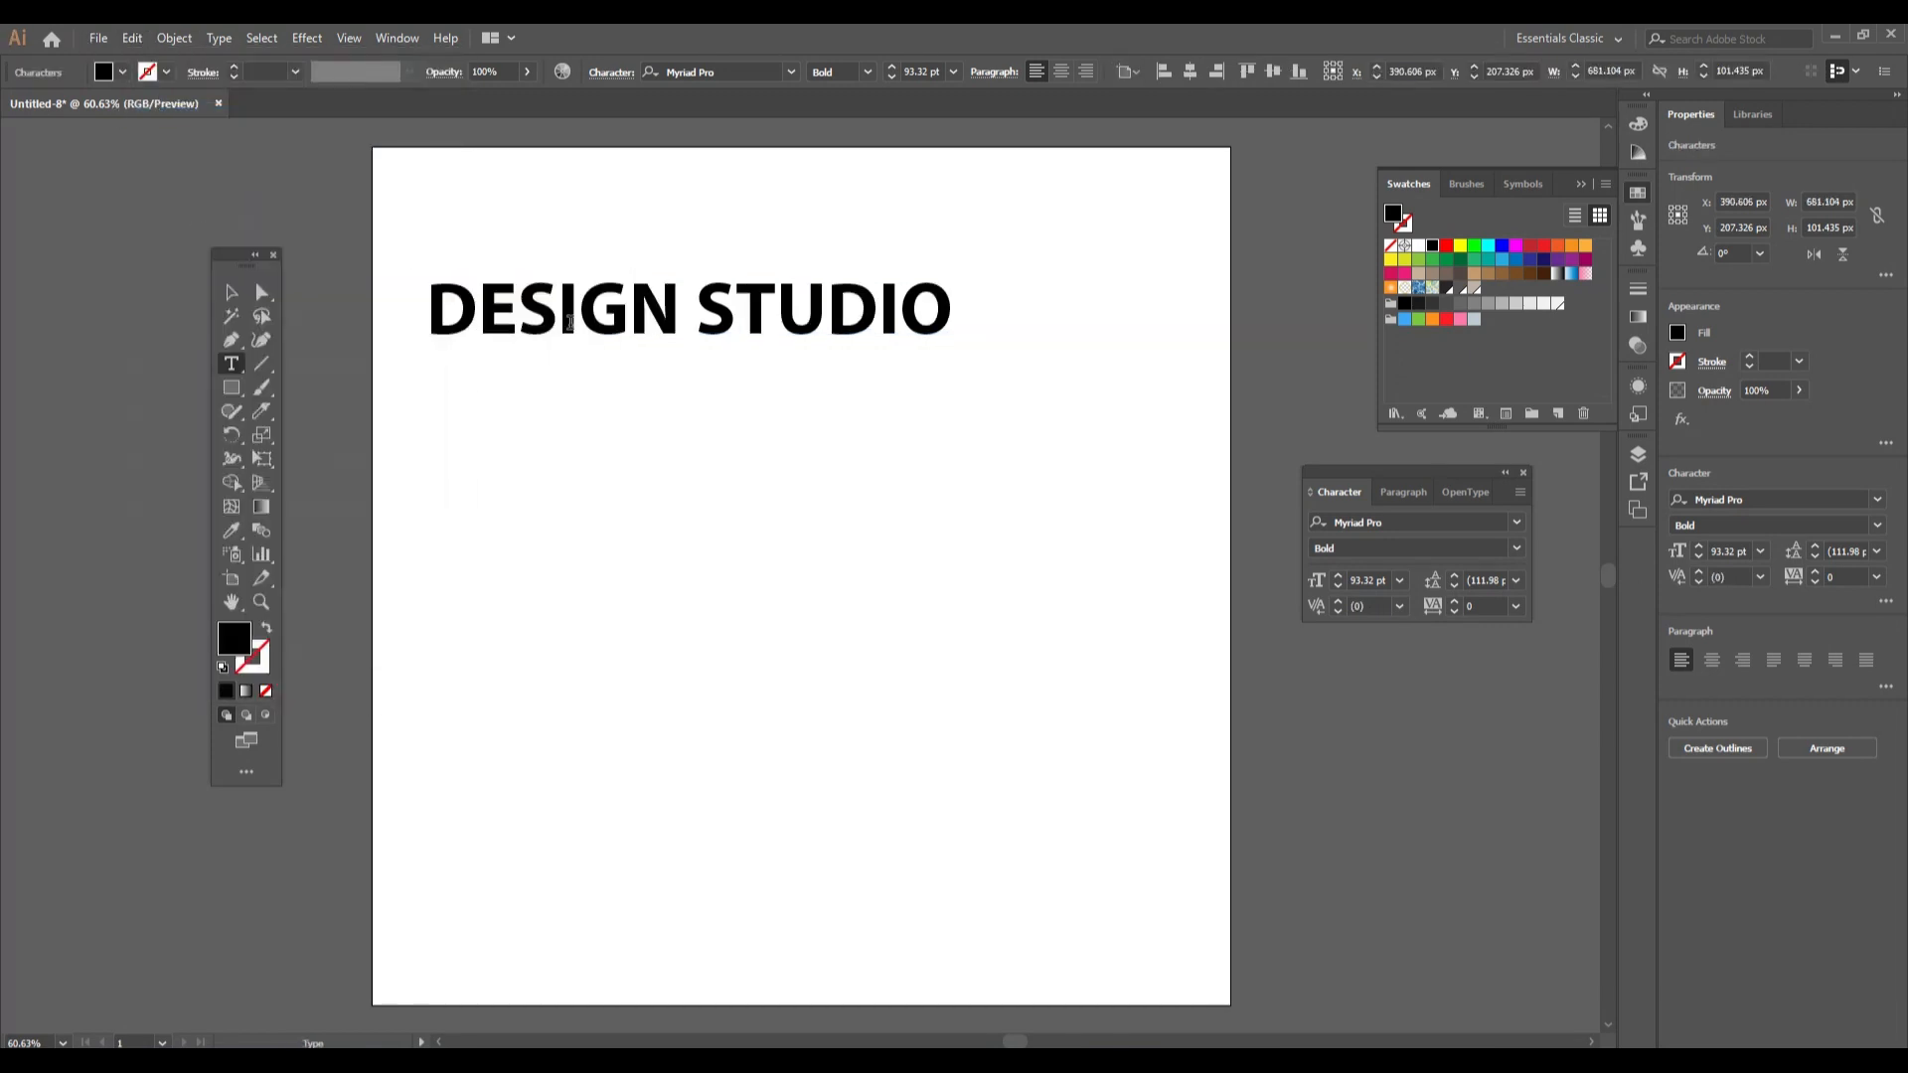
pyautogui.click(230, 292)
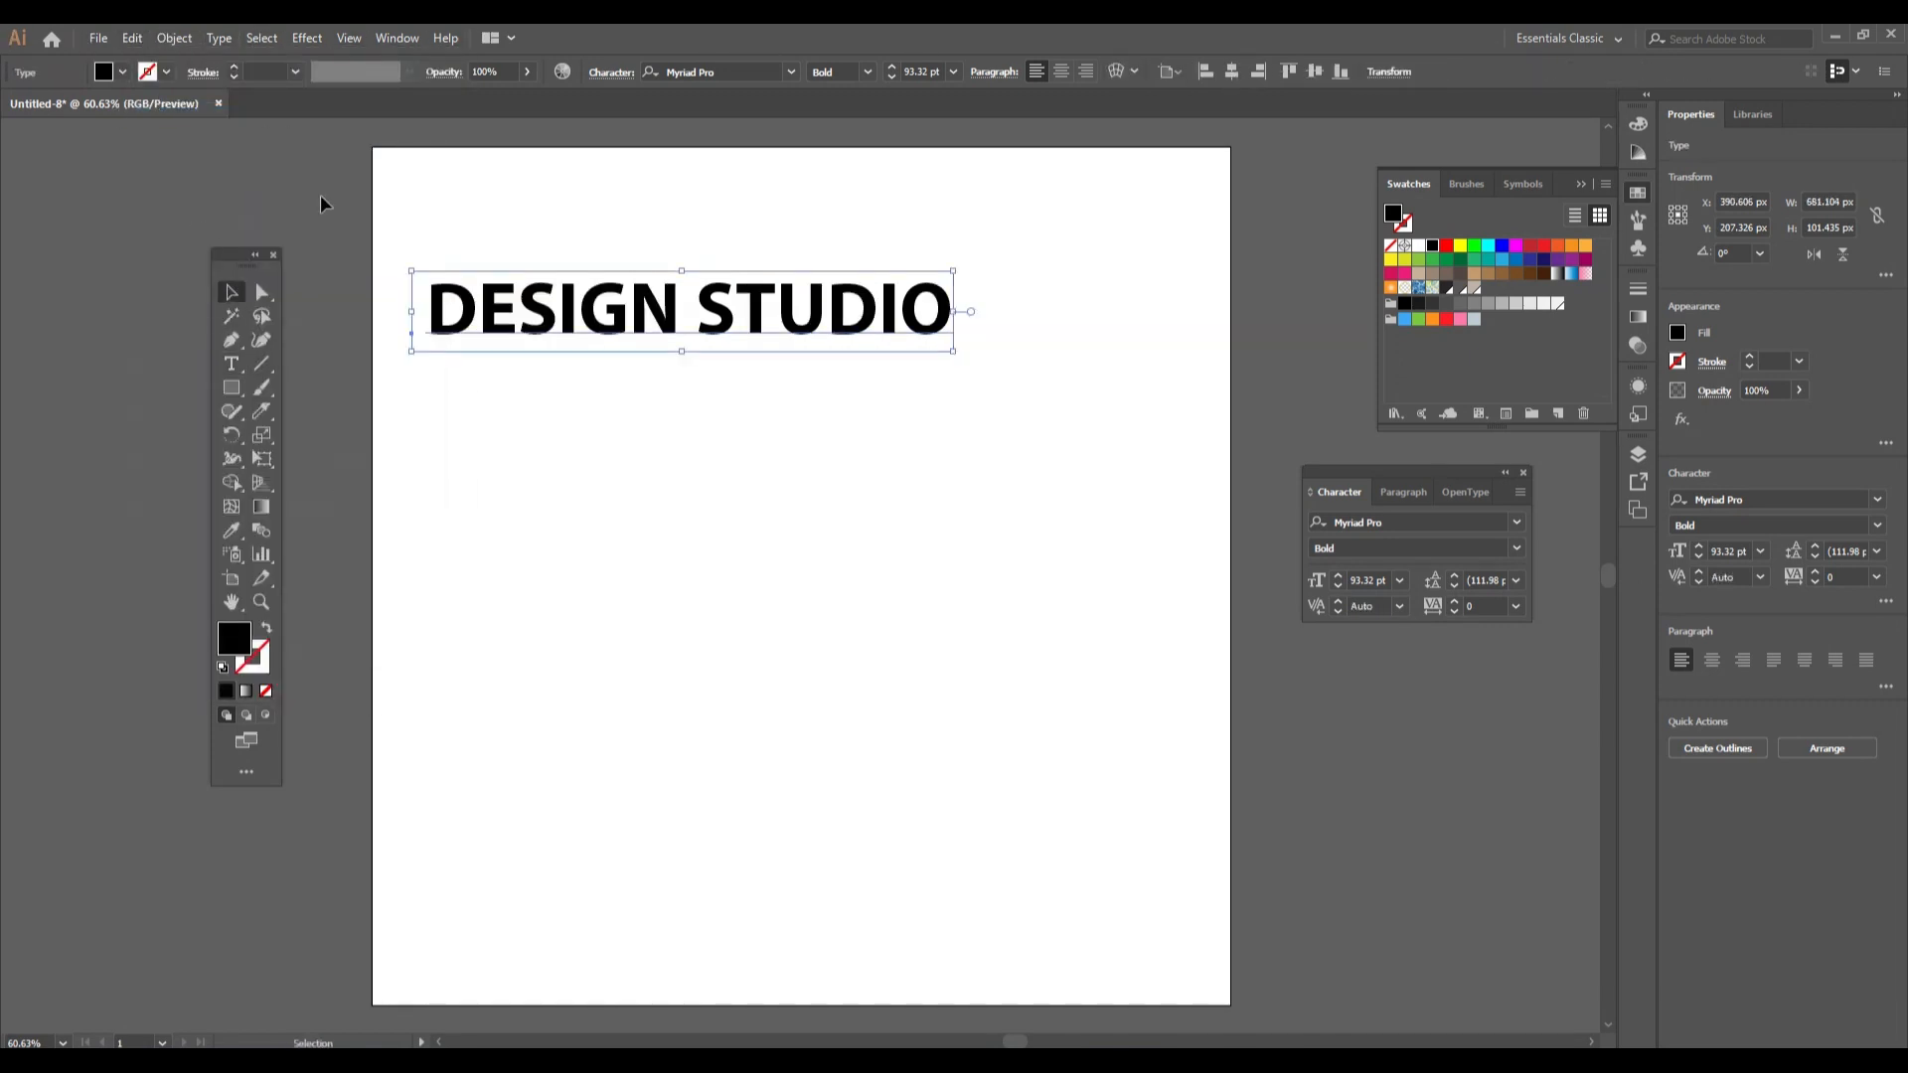
pyautogui.click(244, 119)
pyautogui.click(135, 40)
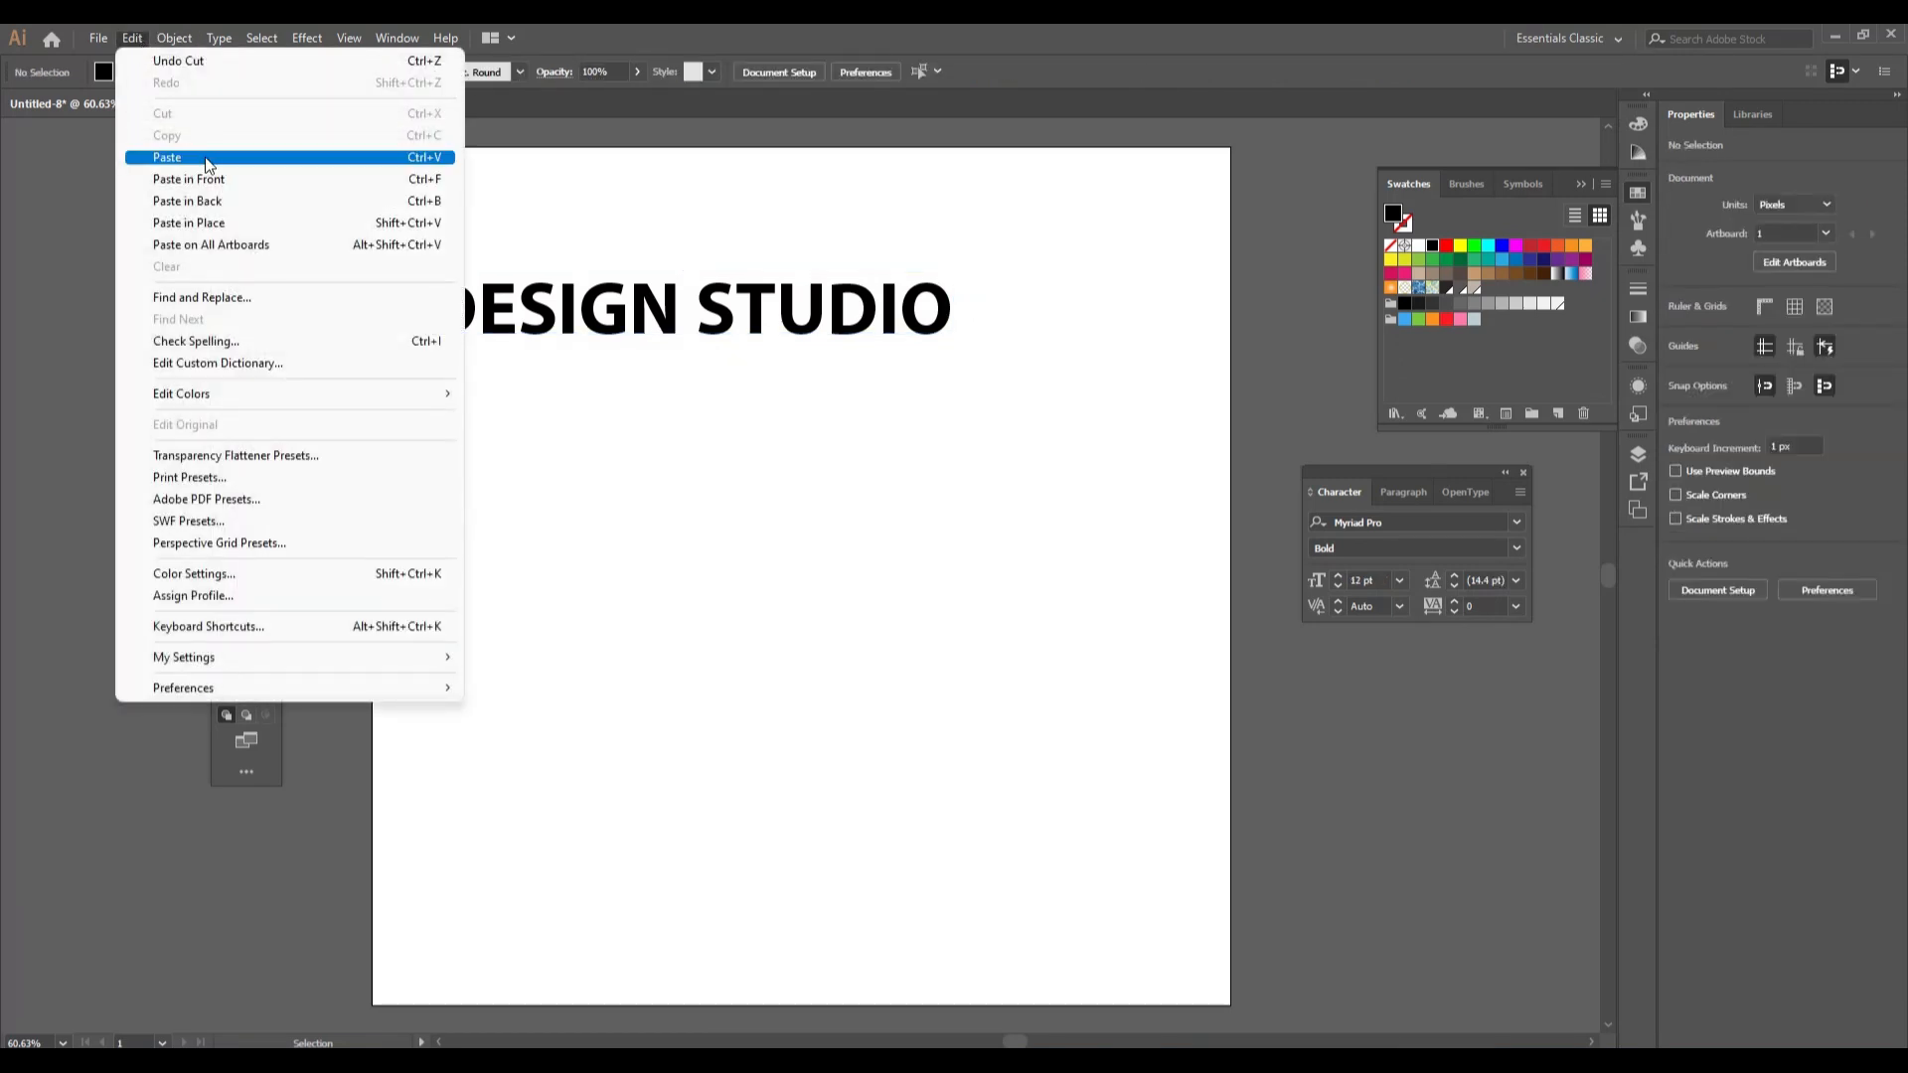
pyautogui.click(167, 157)
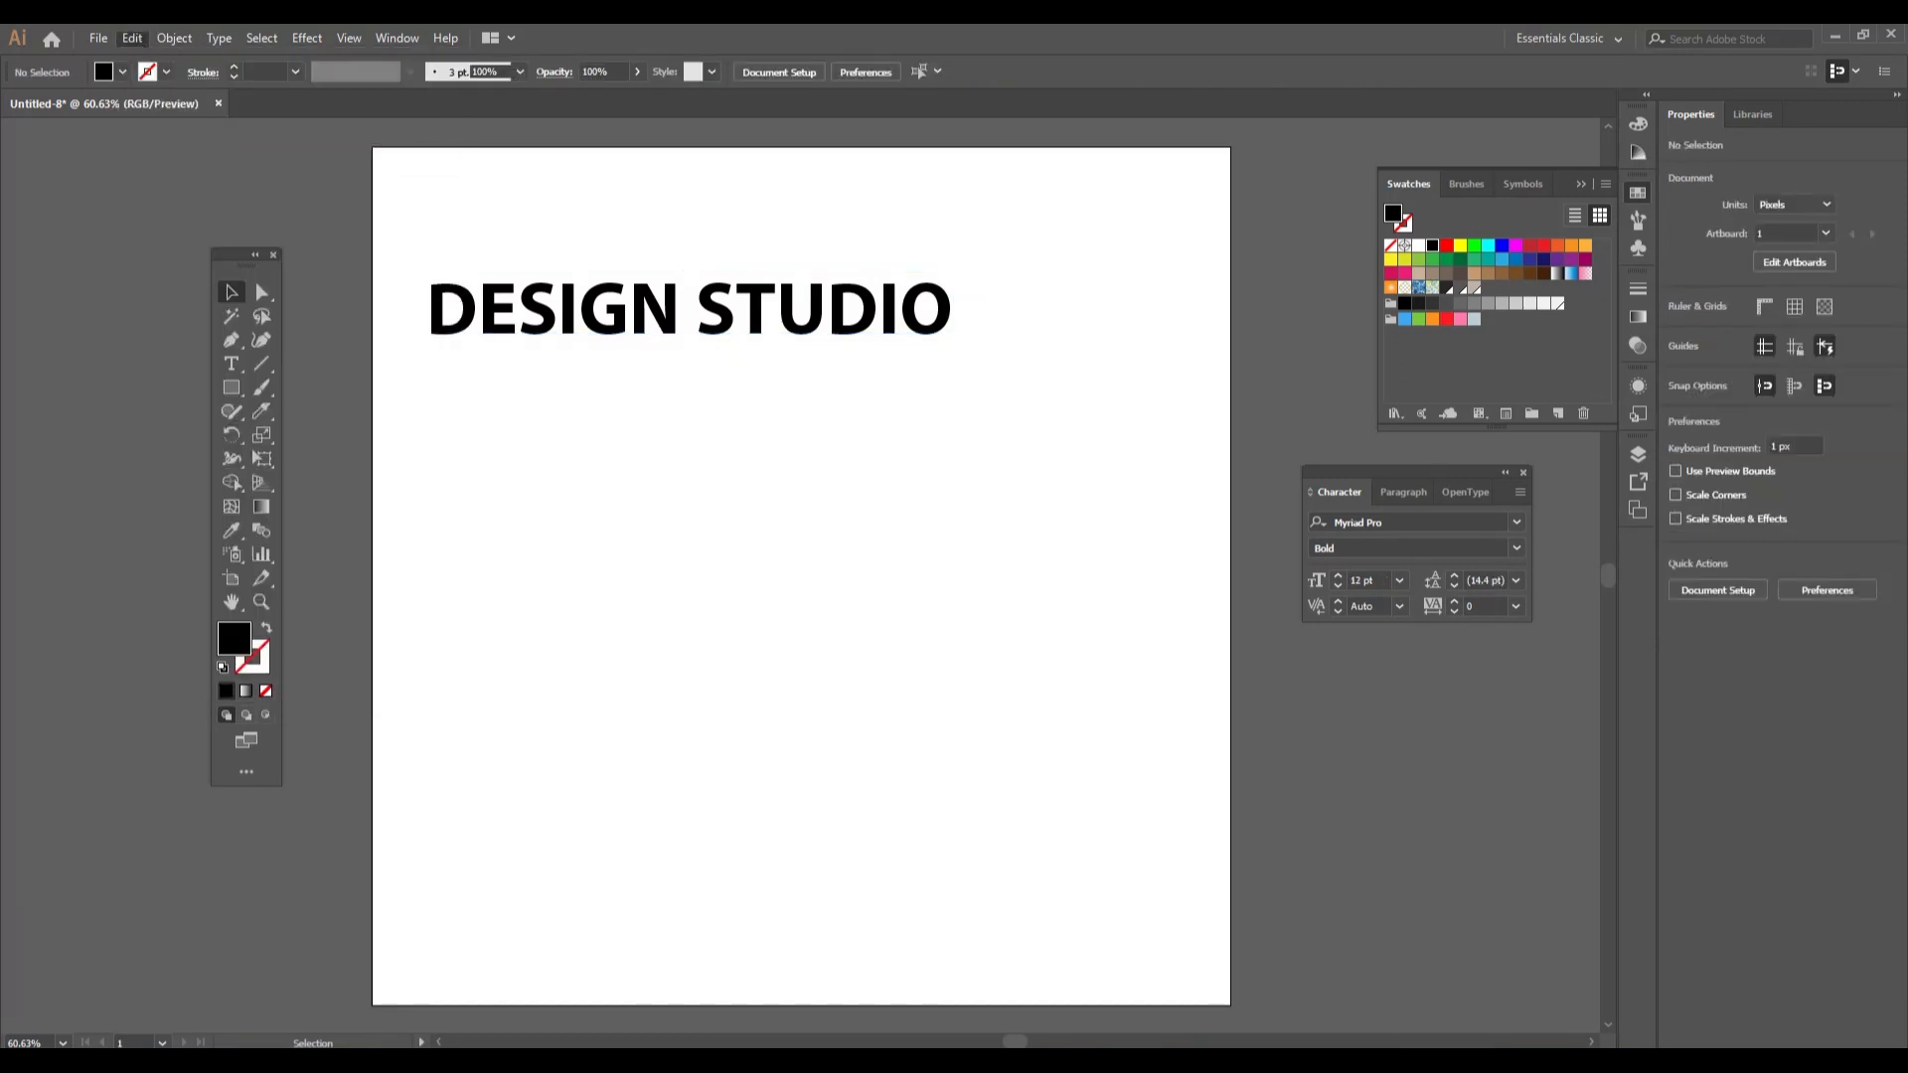
# Cut the word STUDIO out of the line and paste it as its own text object
pyautogui.doubleClick(696, 331)
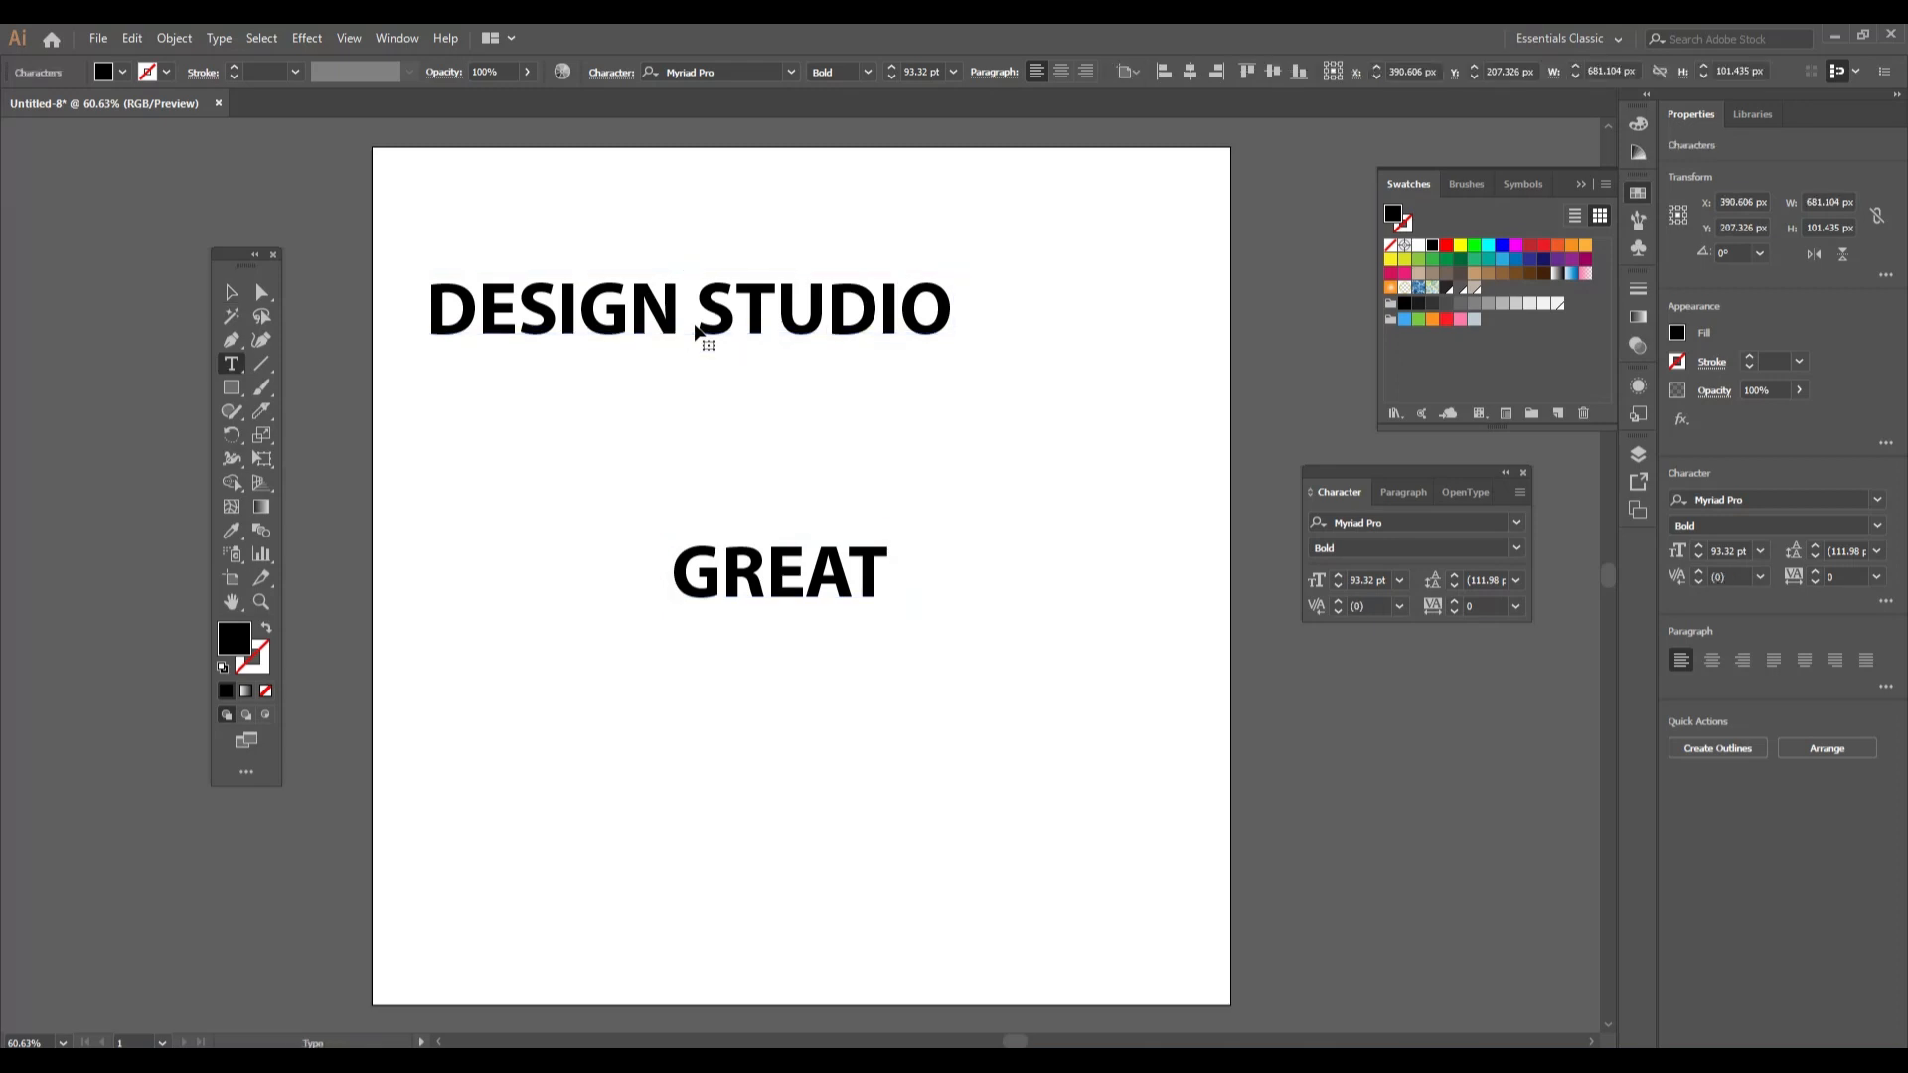
pyautogui.moveTo(700, 330); pyautogui.dragTo(1077, 342)
pyautogui.click(132, 44)
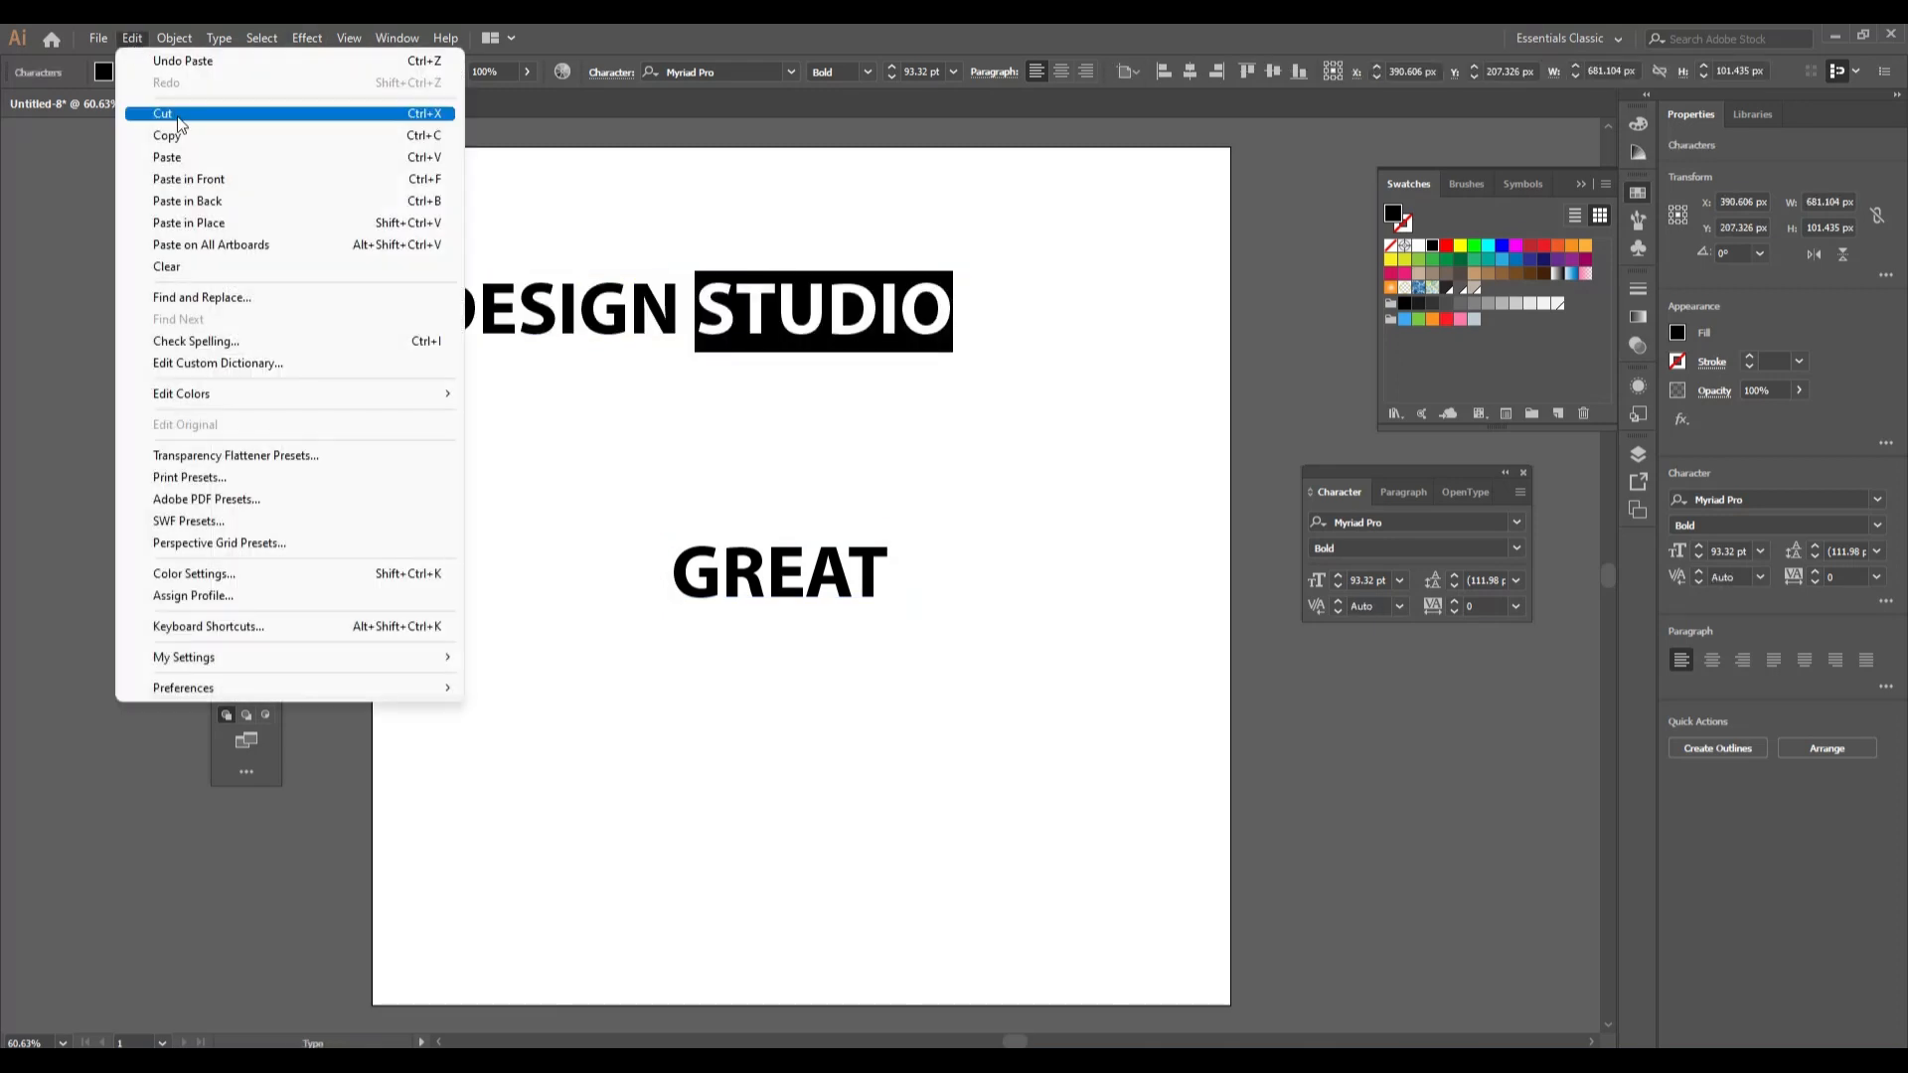
pyautogui.click(159, 110)
pyautogui.click(223, 298)
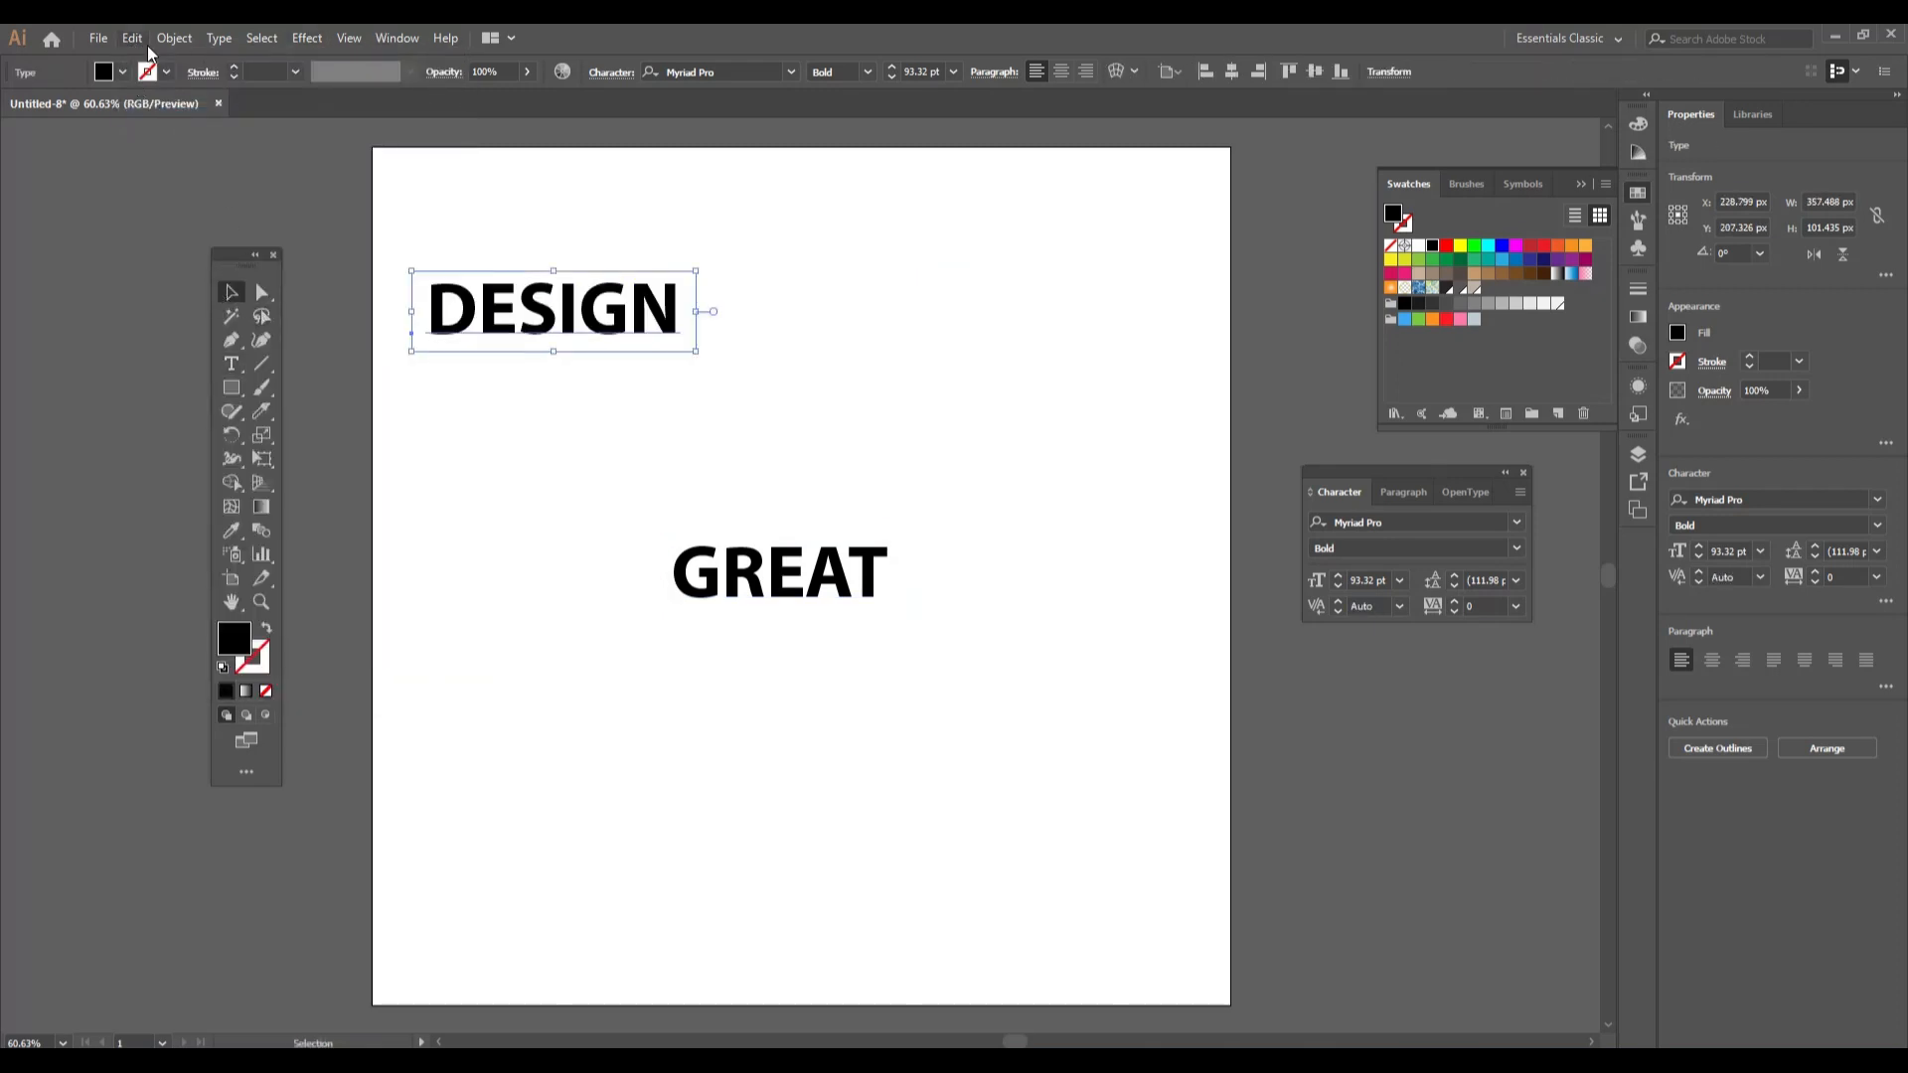
pyautogui.click(526, 408)
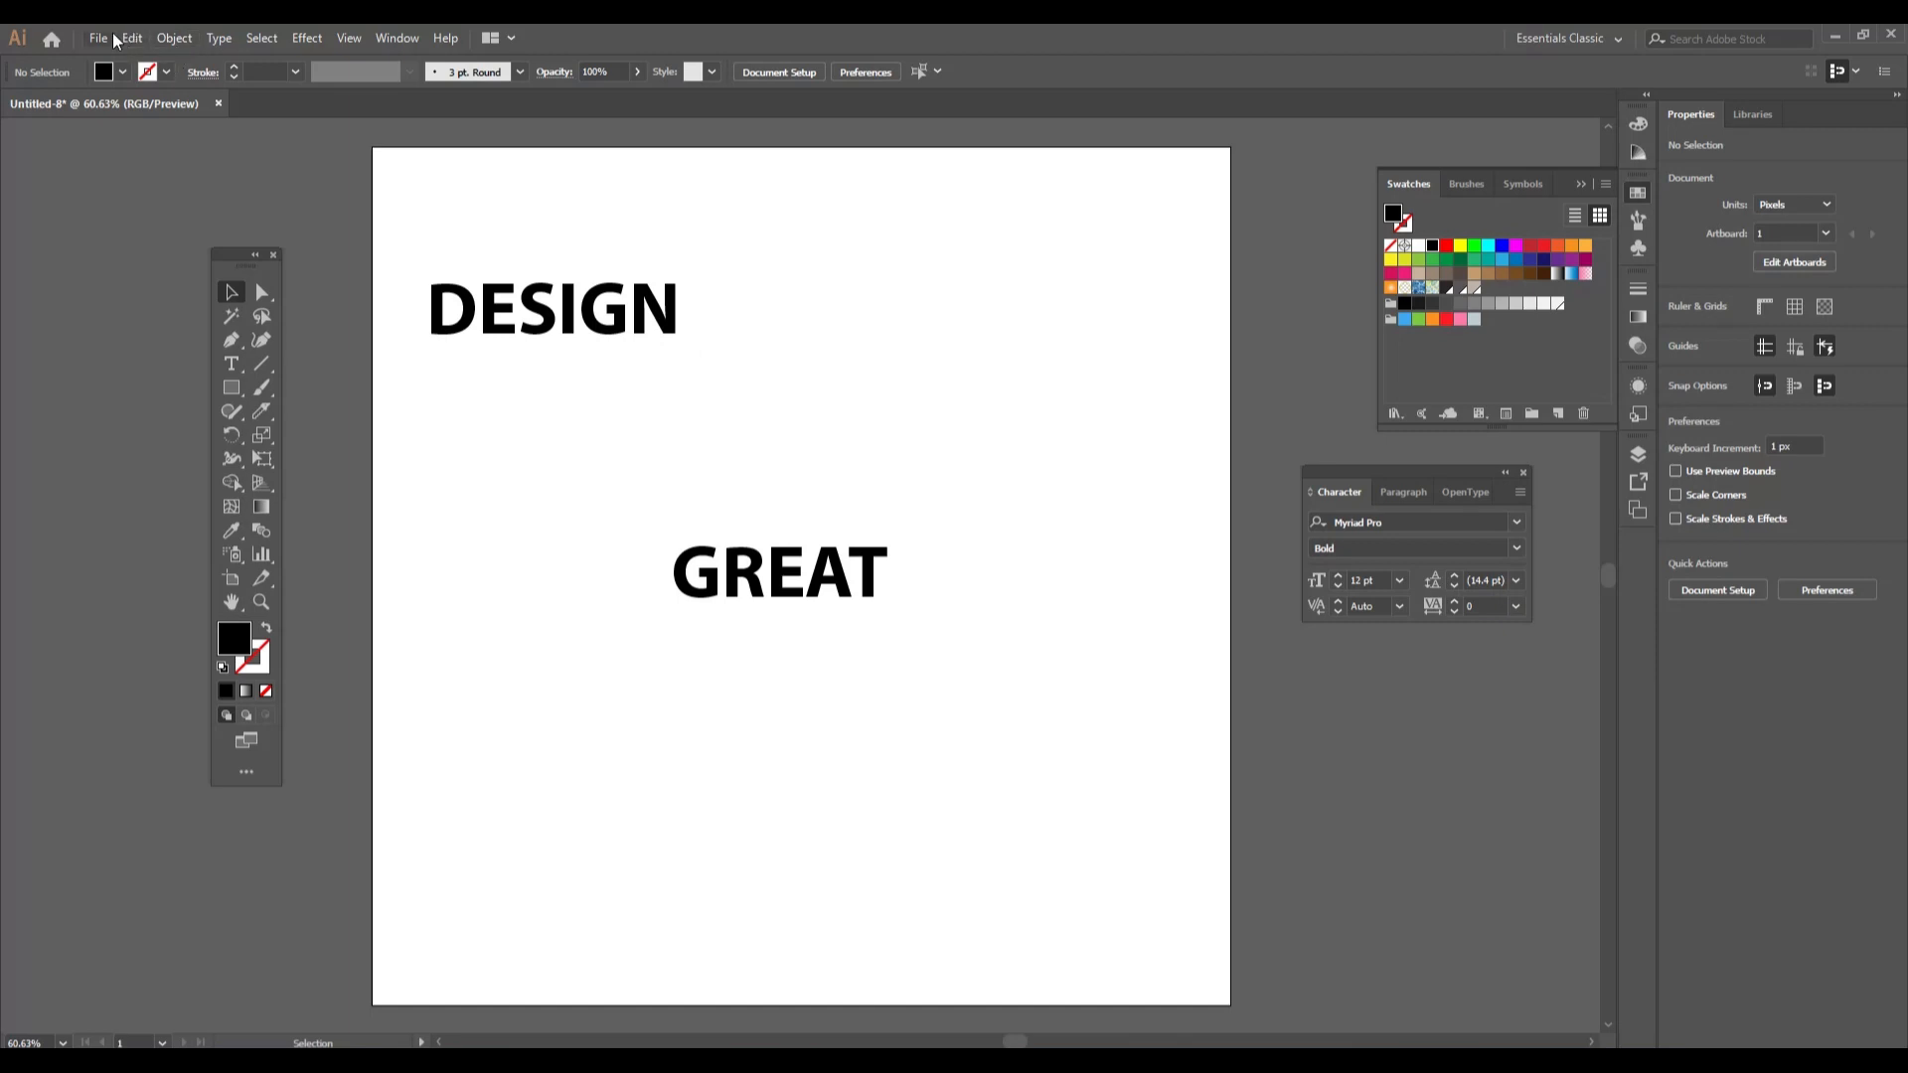
pyautogui.click(131, 37)
pyautogui.click(243, 224)
# Move STUDIO to the right of DESIGN and place GREAT just below STUDIO
pyautogui.moveTo(566, 246); pyautogui.dragTo(914, 295)
pyautogui.moveTo(832, 586); pyautogui.dragTo(1110, 392)
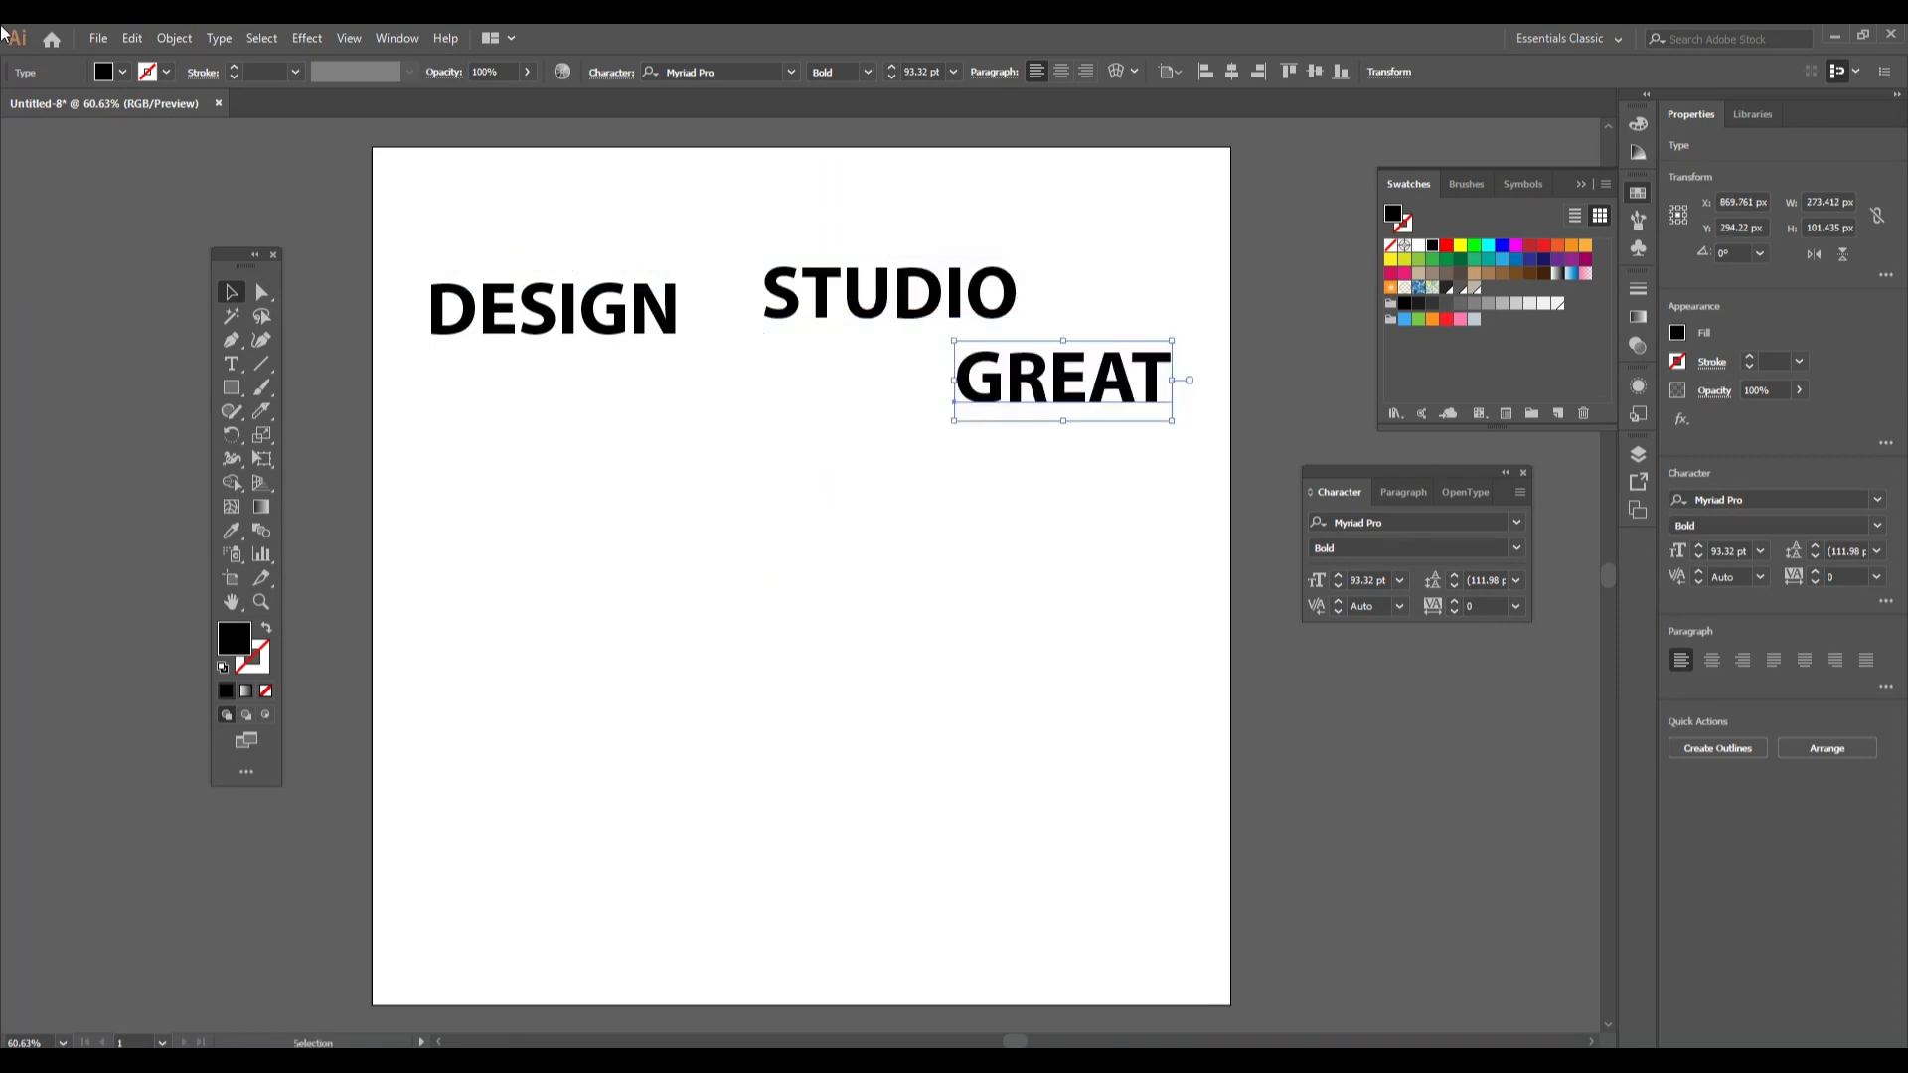
pyautogui.click(567, 576)
# Draw a circle about 460 px wide with no fill and a black stroke below the three words
pyautogui.click(240, 385)
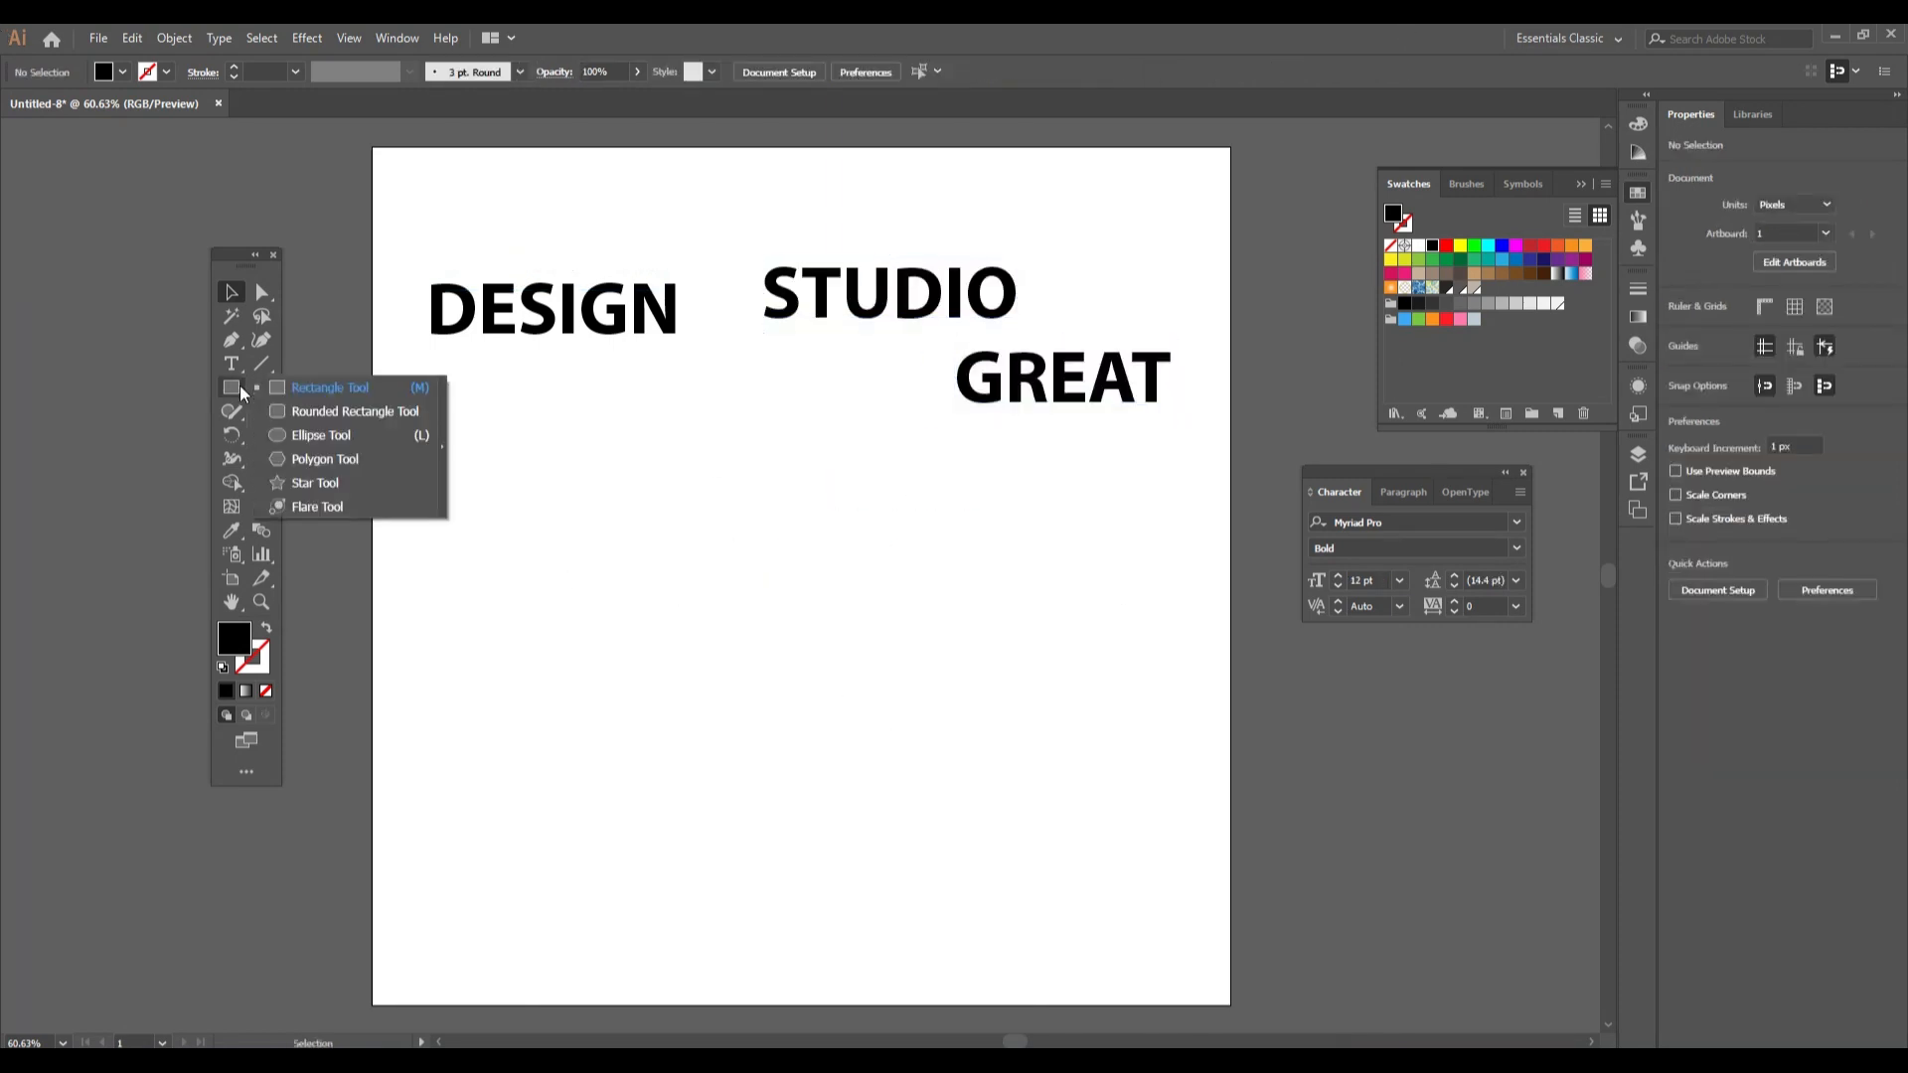
pyautogui.click(339, 444)
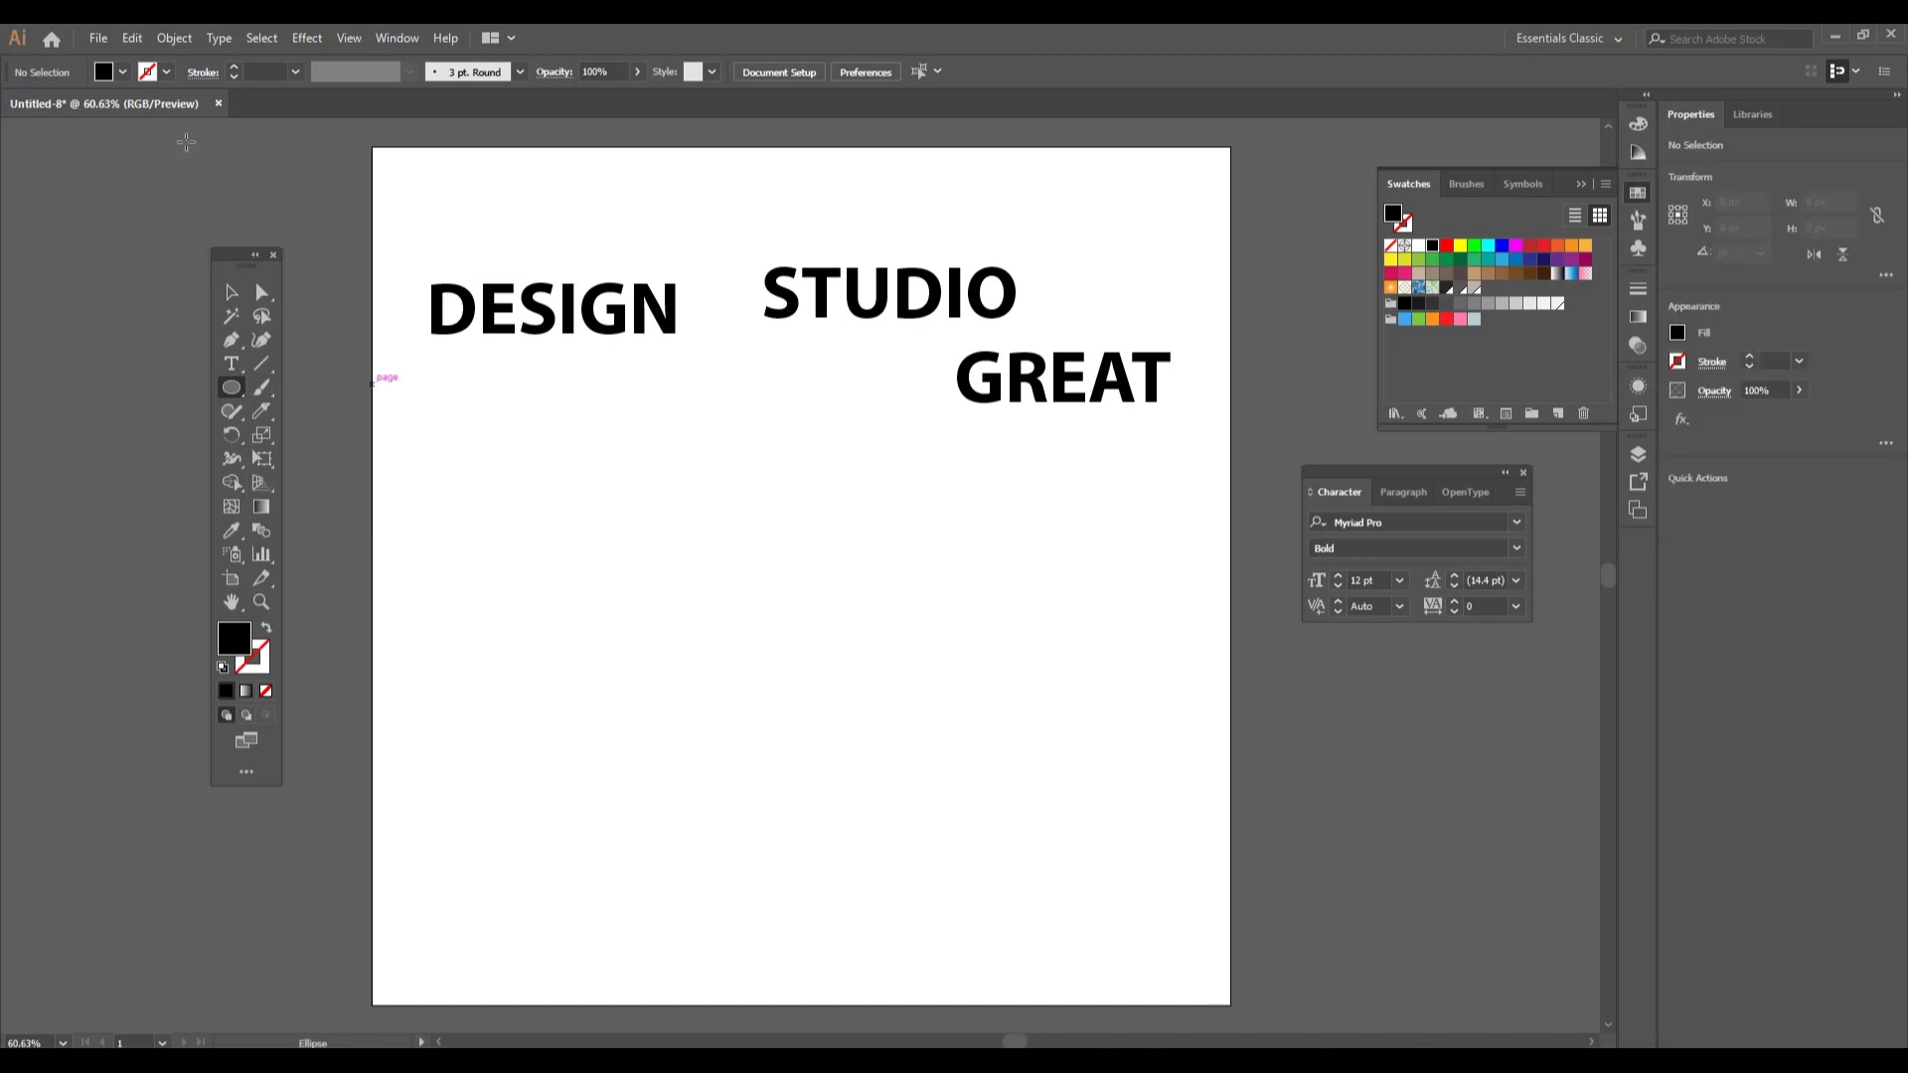
pyautogui.click(120, 72)
pyautogui.click(14, 106)
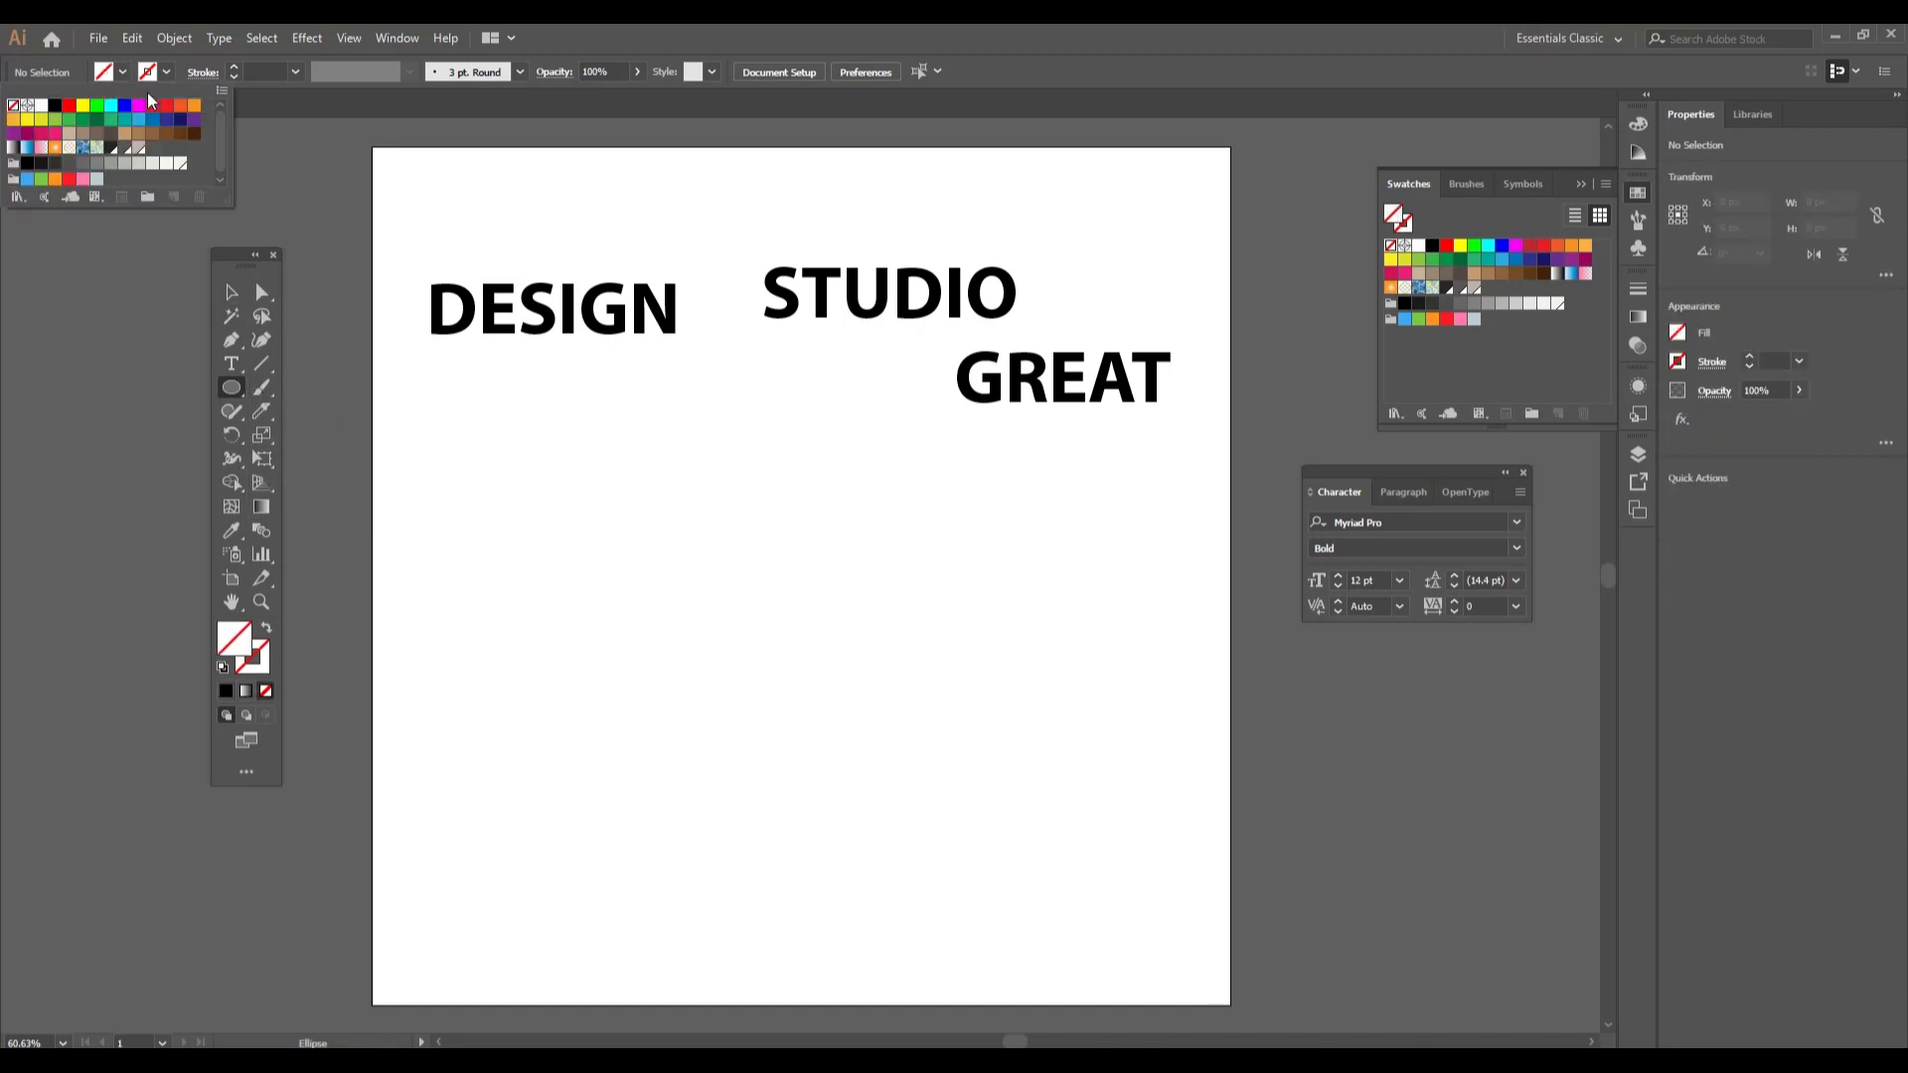
pyautogui.click(165, 71)
pyautogui.click(54, 105)
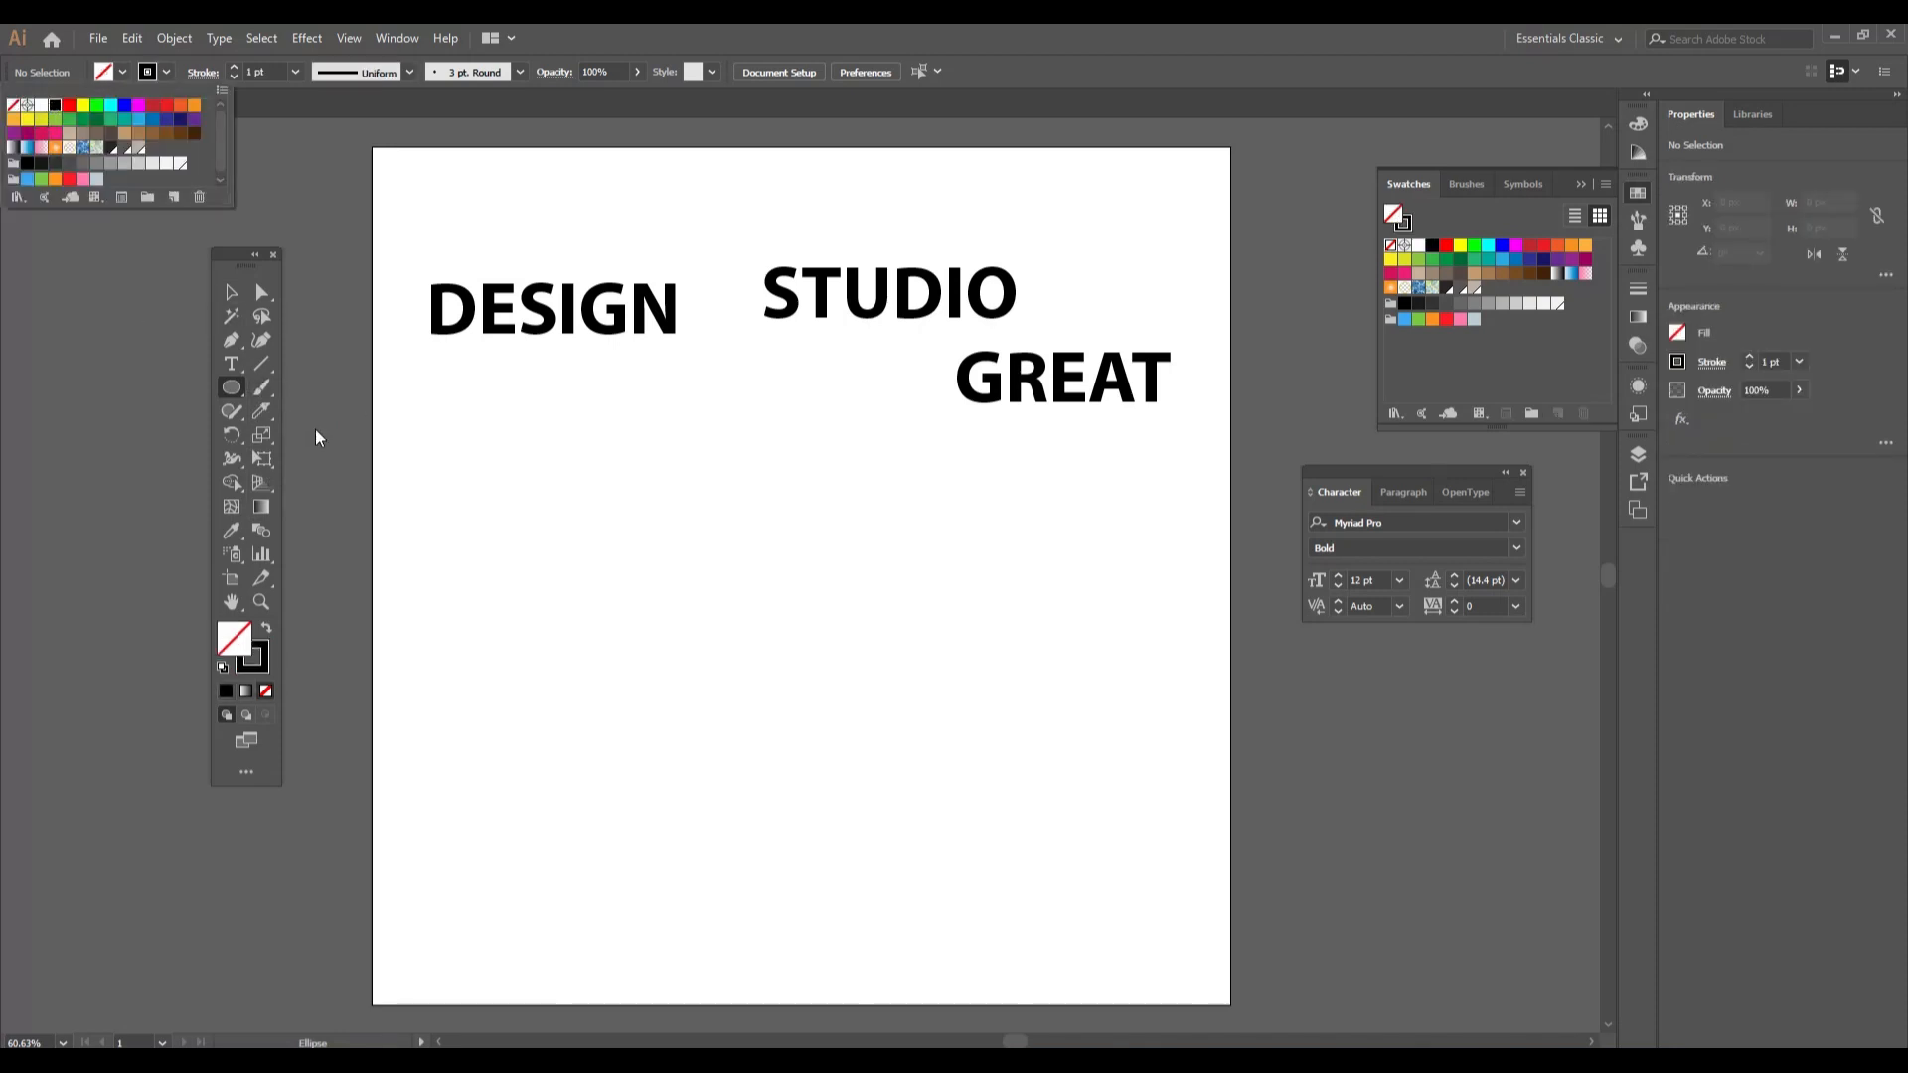
pyautogui.moveTo(792, 626); pyautogui.dragTo(865, 807)
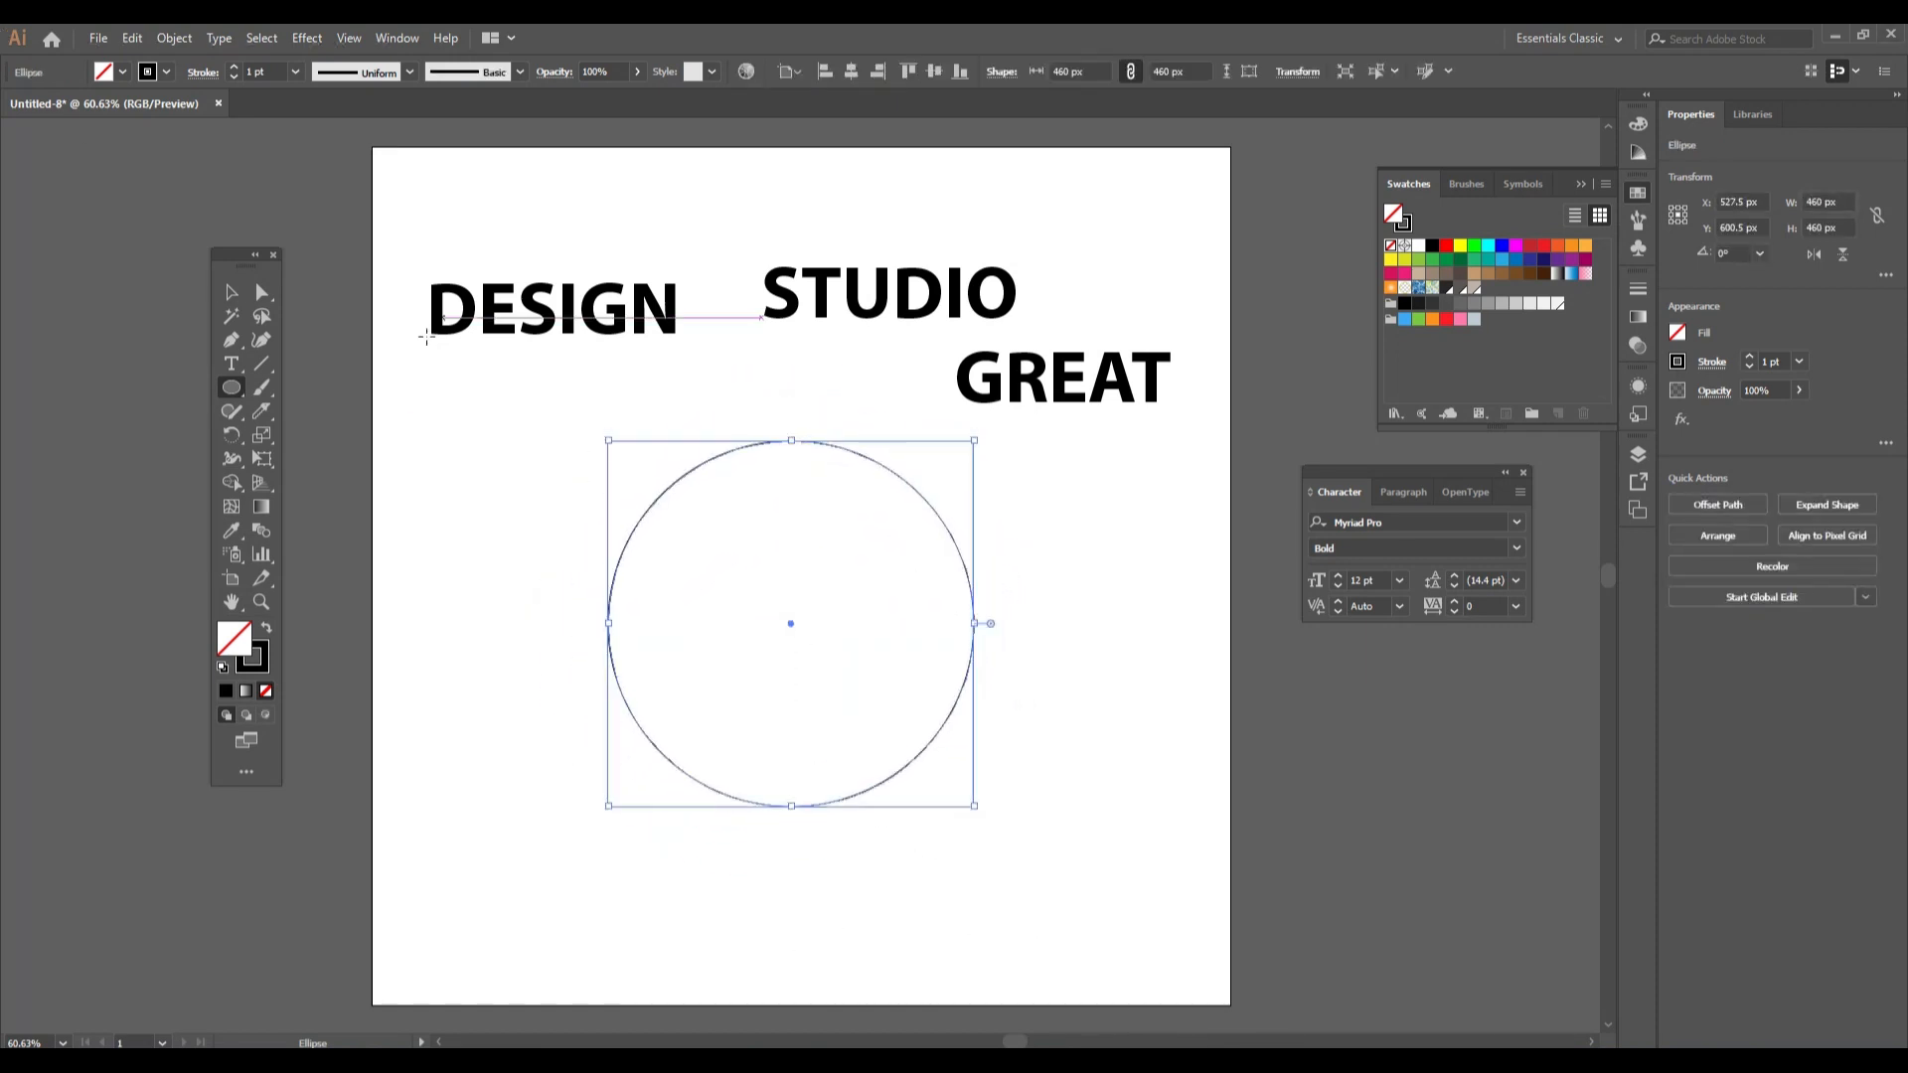
pyautogui.press('v')
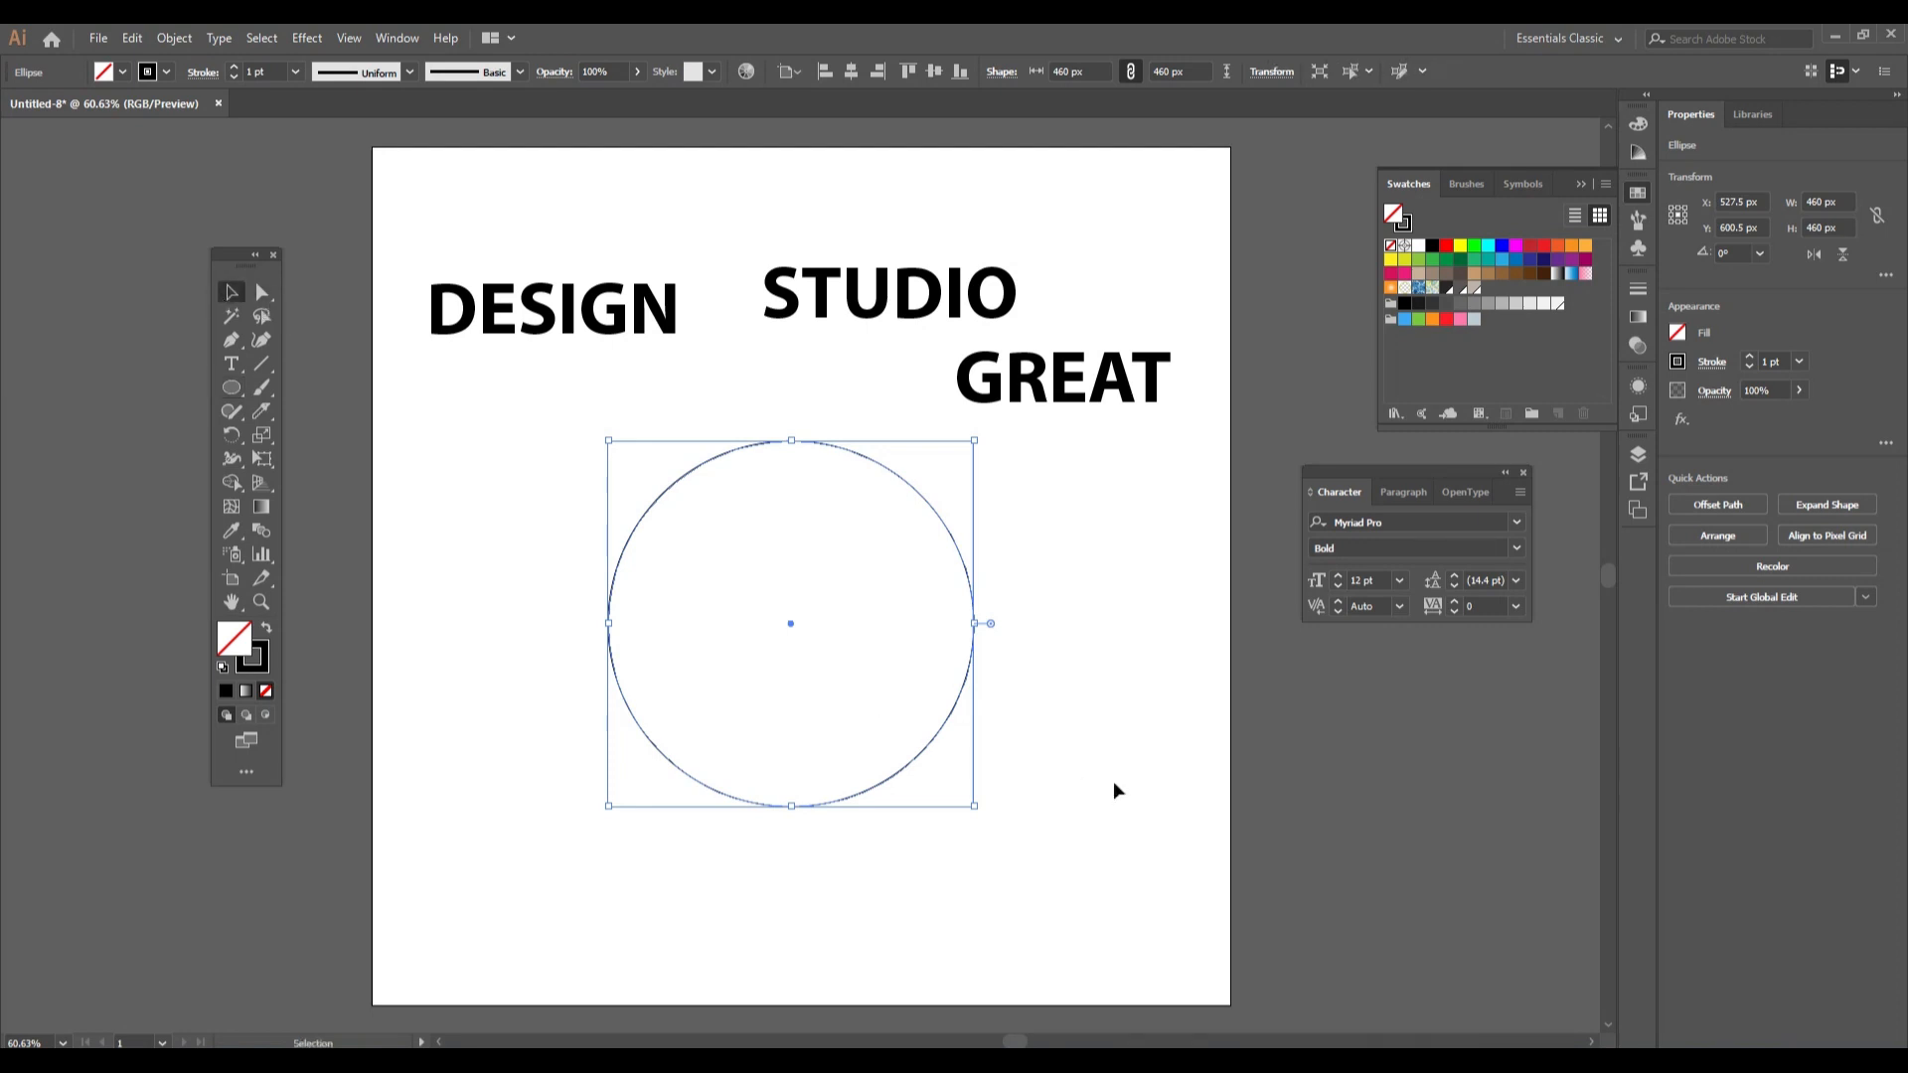
pyautogui.click(1114, 783)
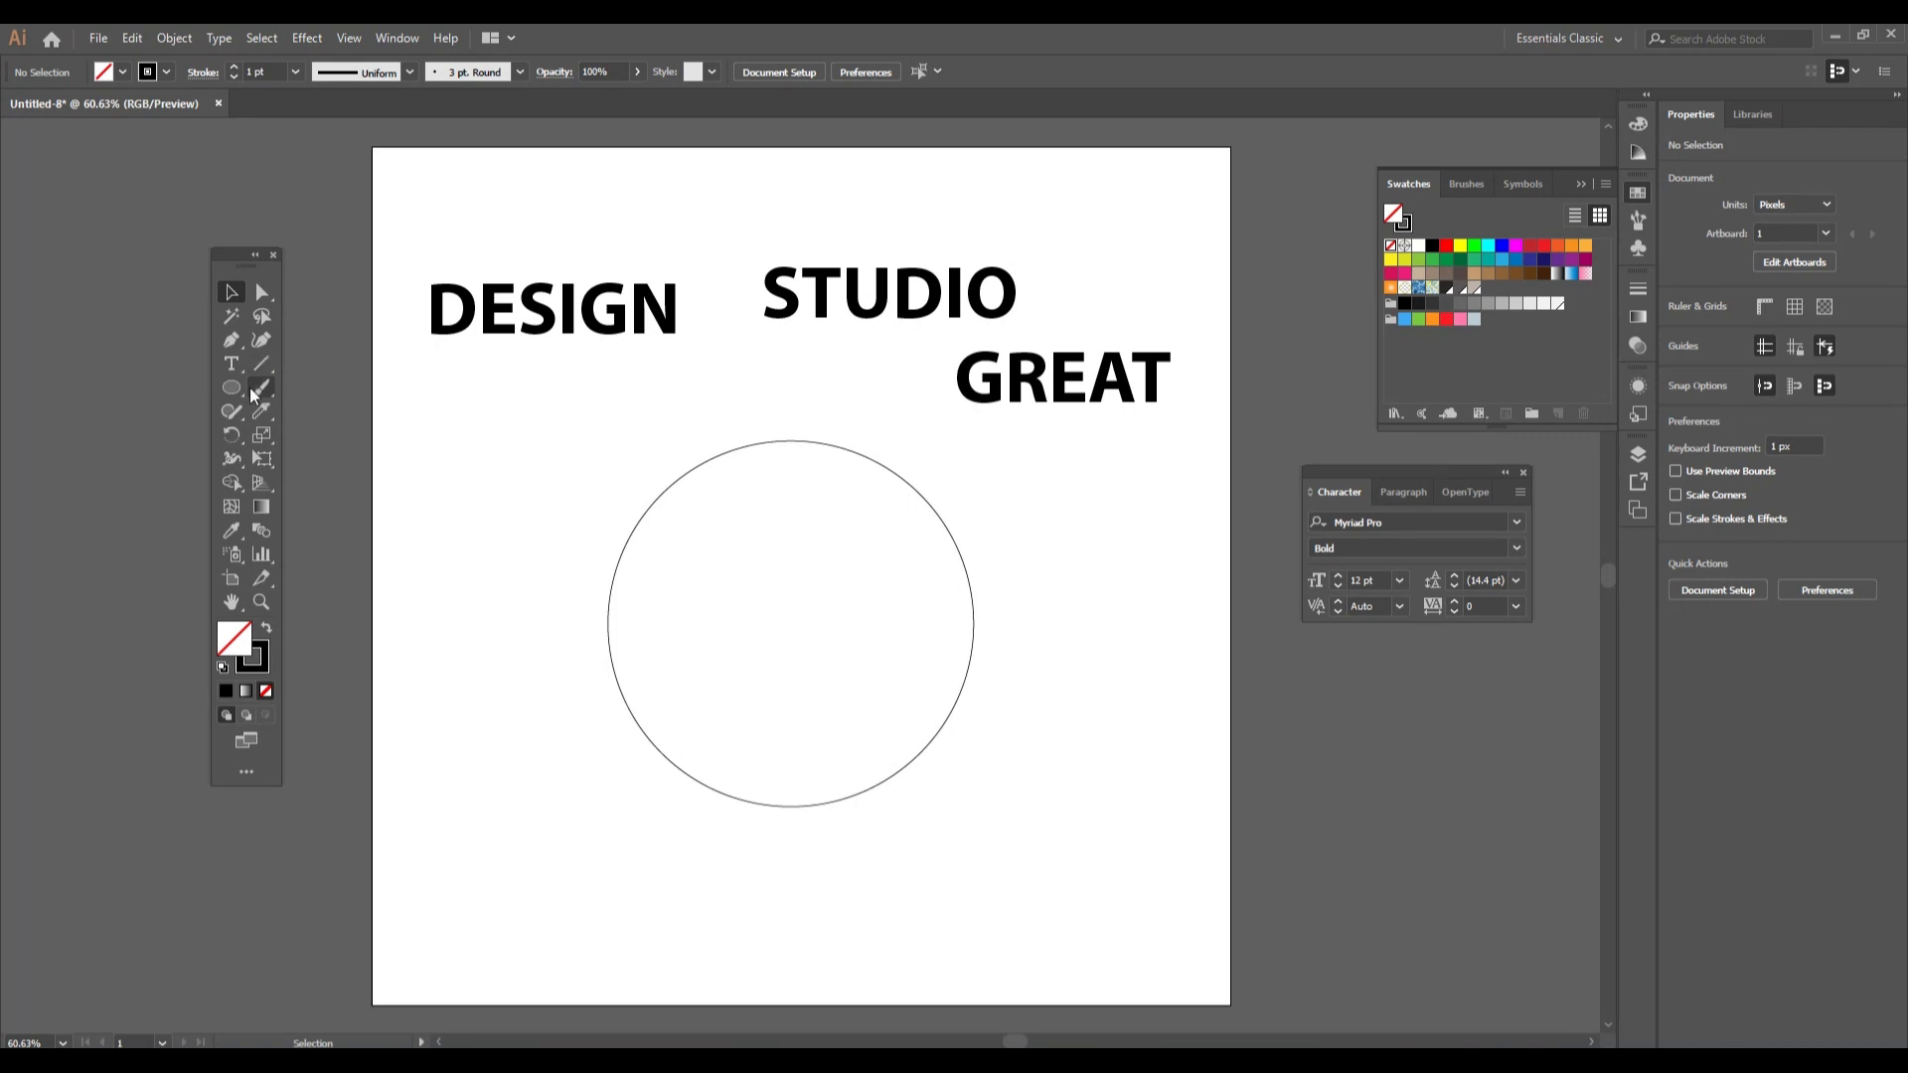
# Draw an S-shaped wavy path about 602 px wide with the Pen tool across the circle's upper half
pyautogui.click(230, 340)
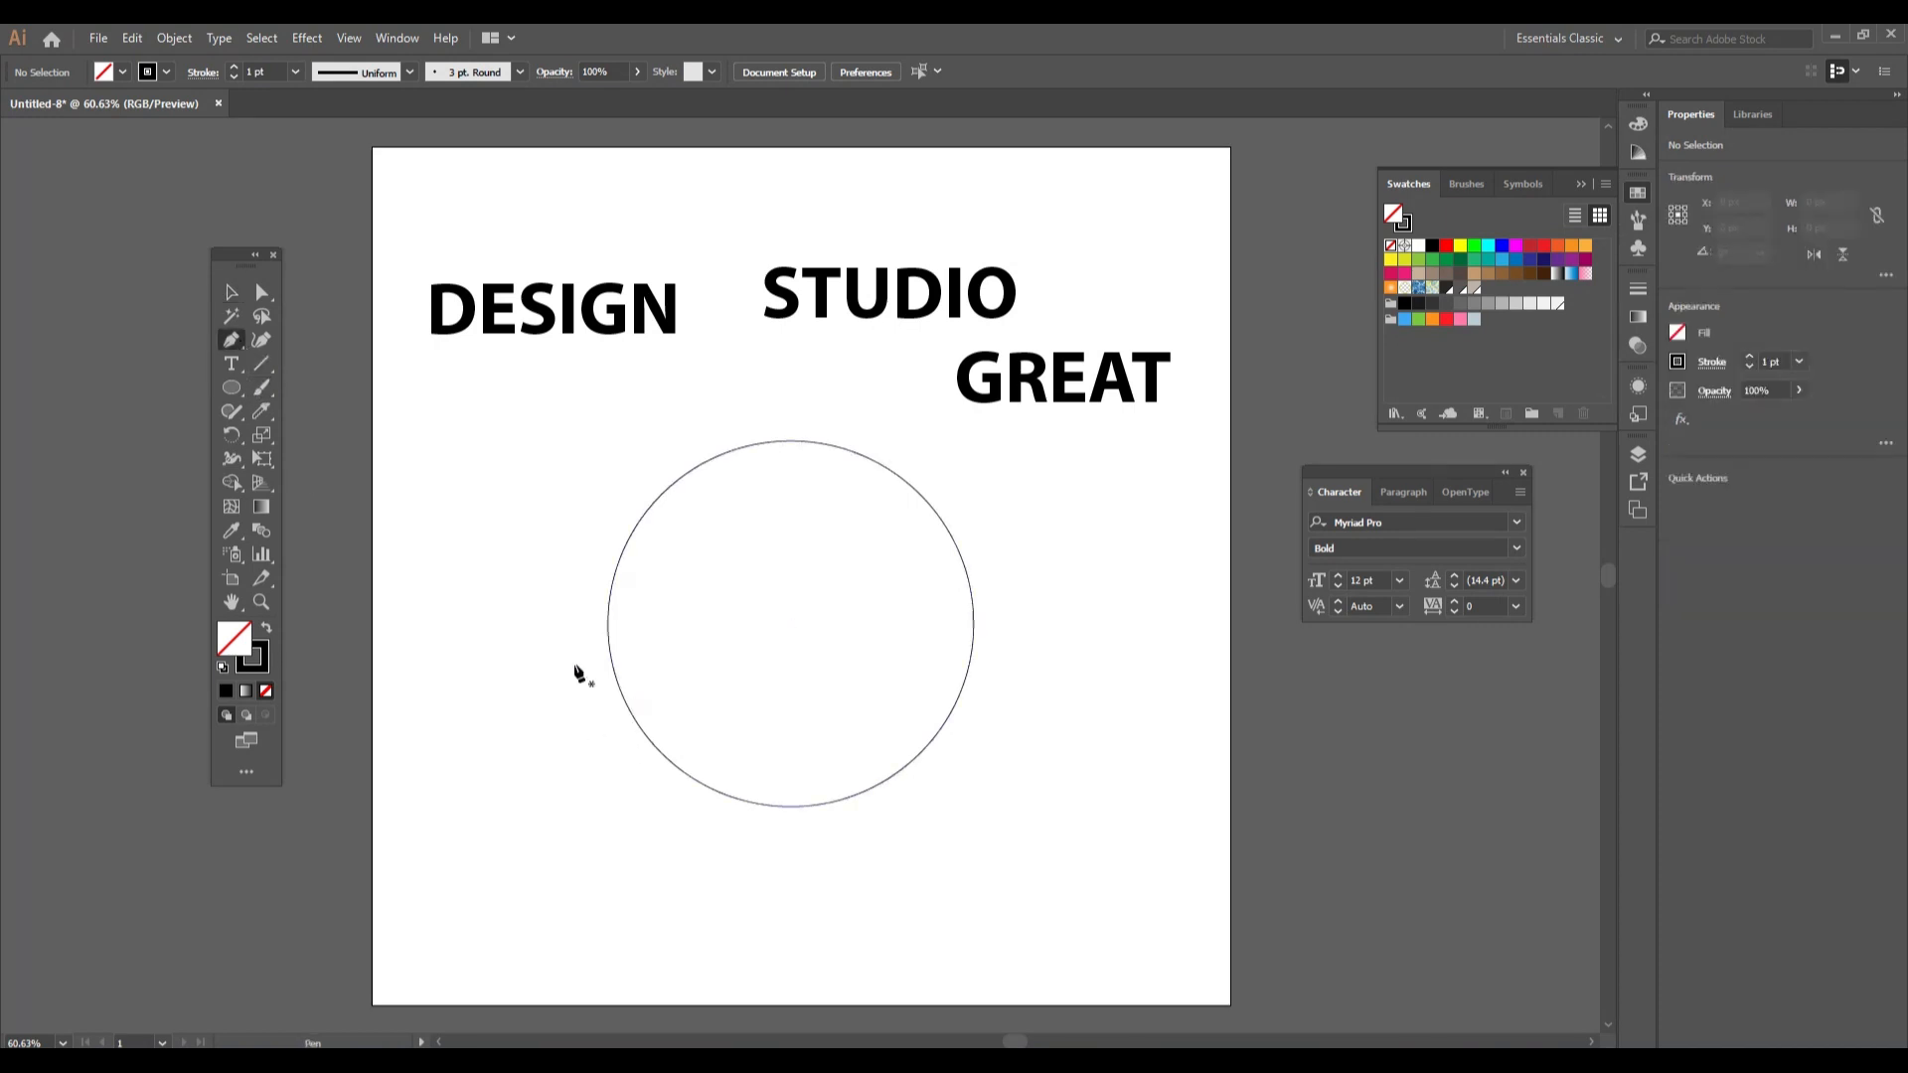
pyautogui.click(534, 584)
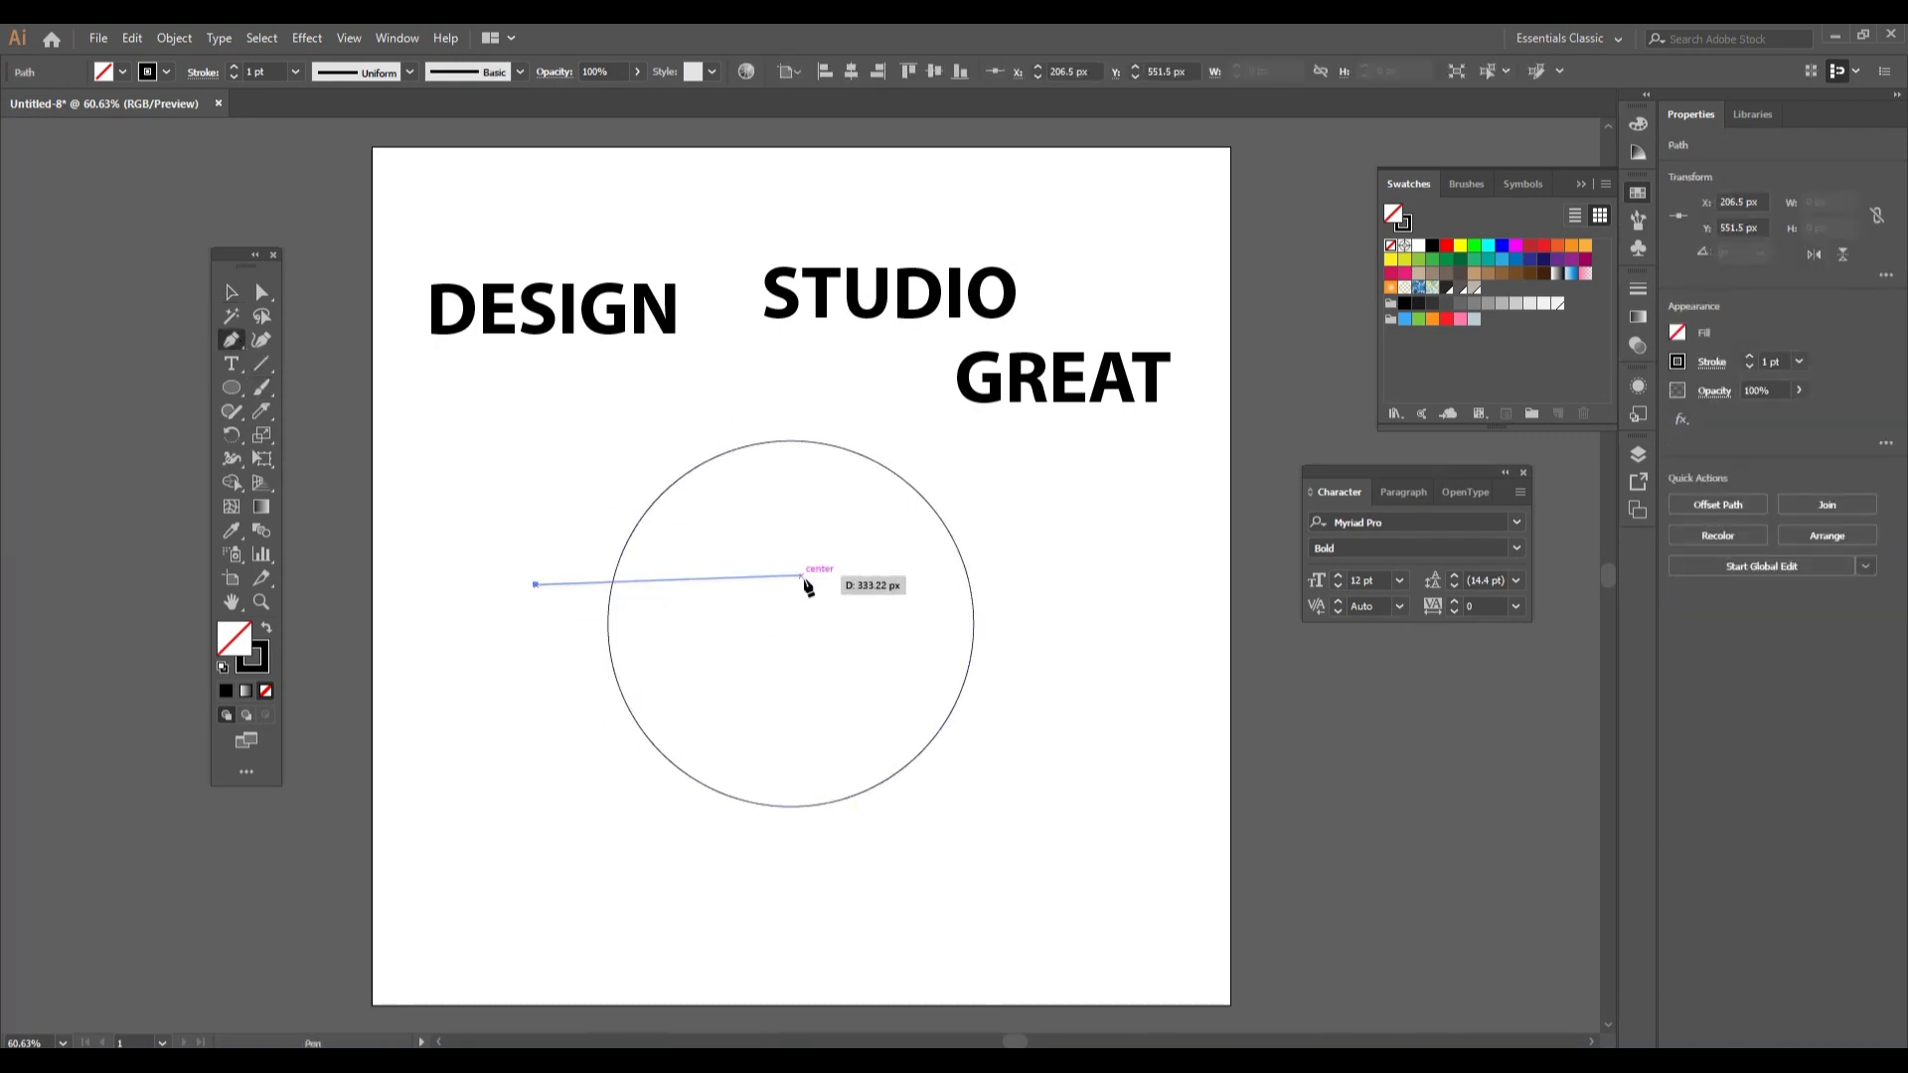
pyautogui.moveTo(791, 571); pyautogui.dragTo(897, 656)
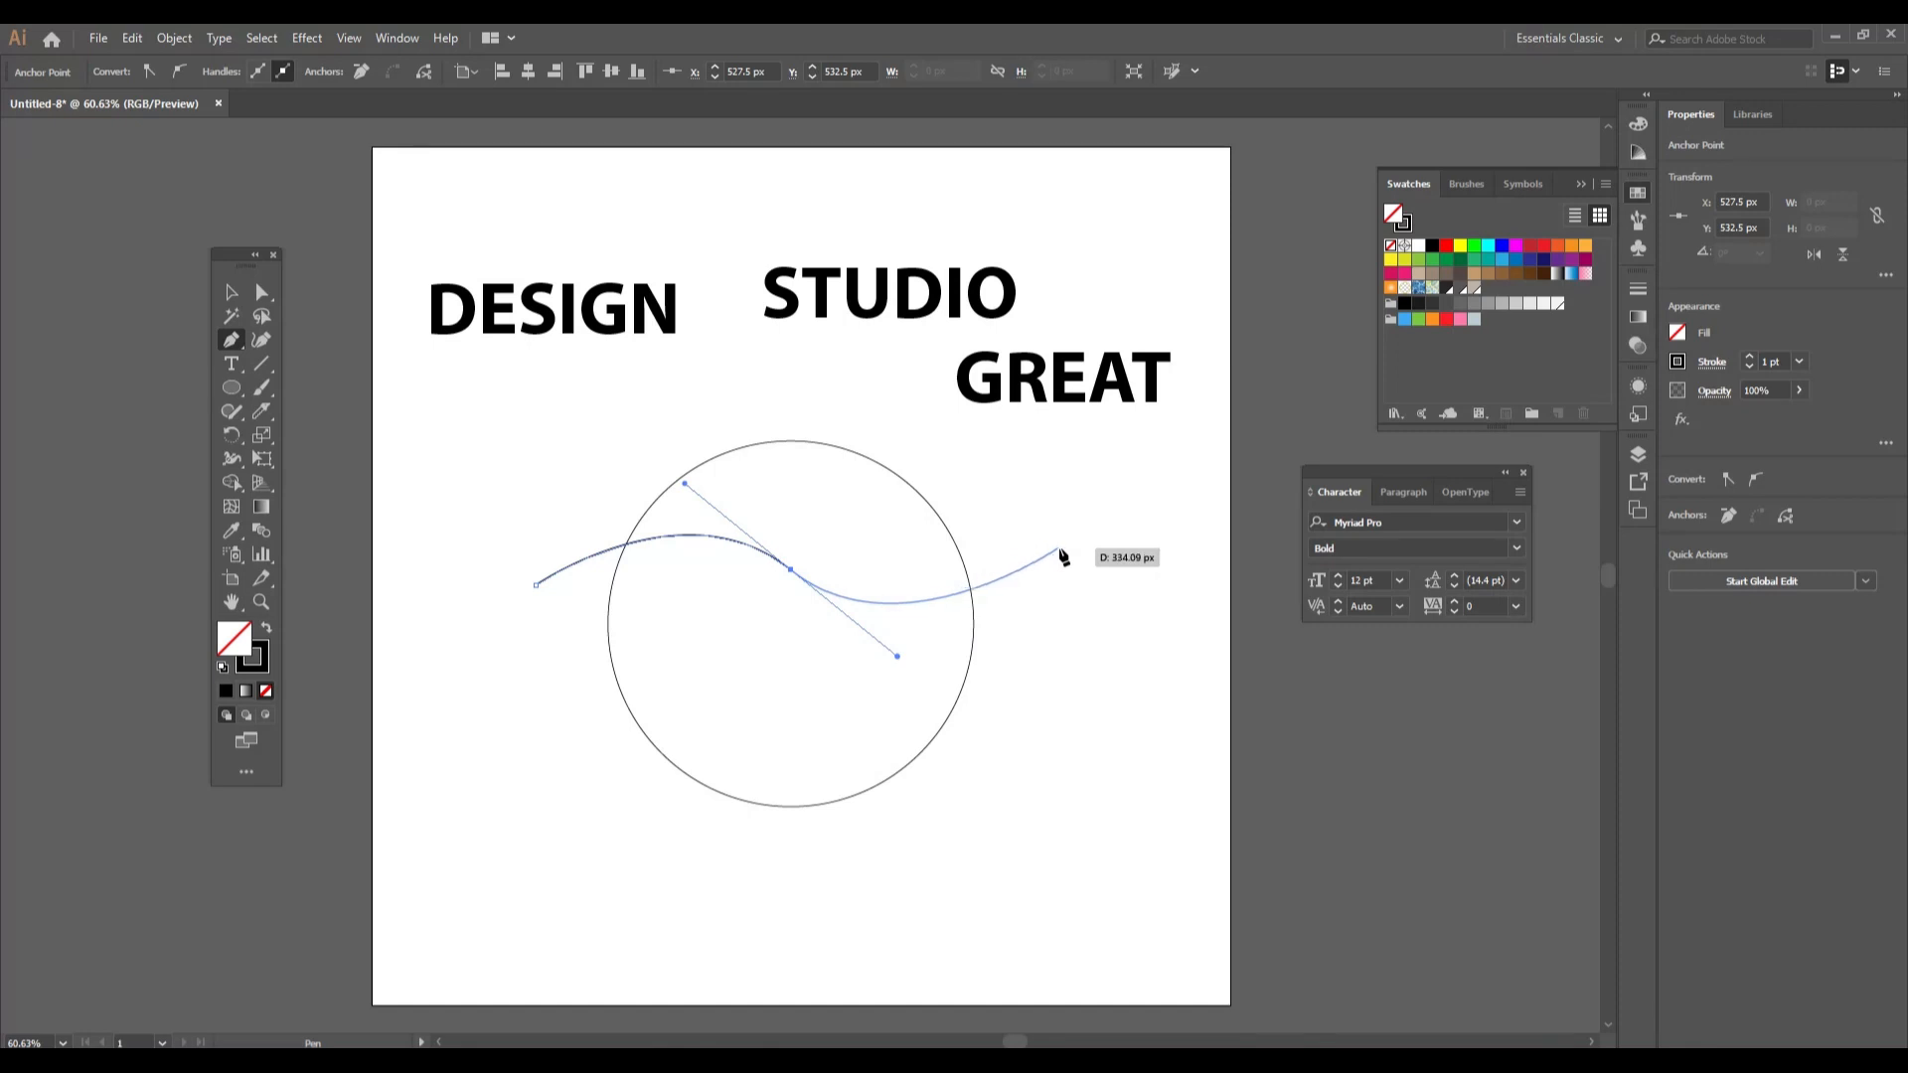
pyautogui.click(1013, 565)
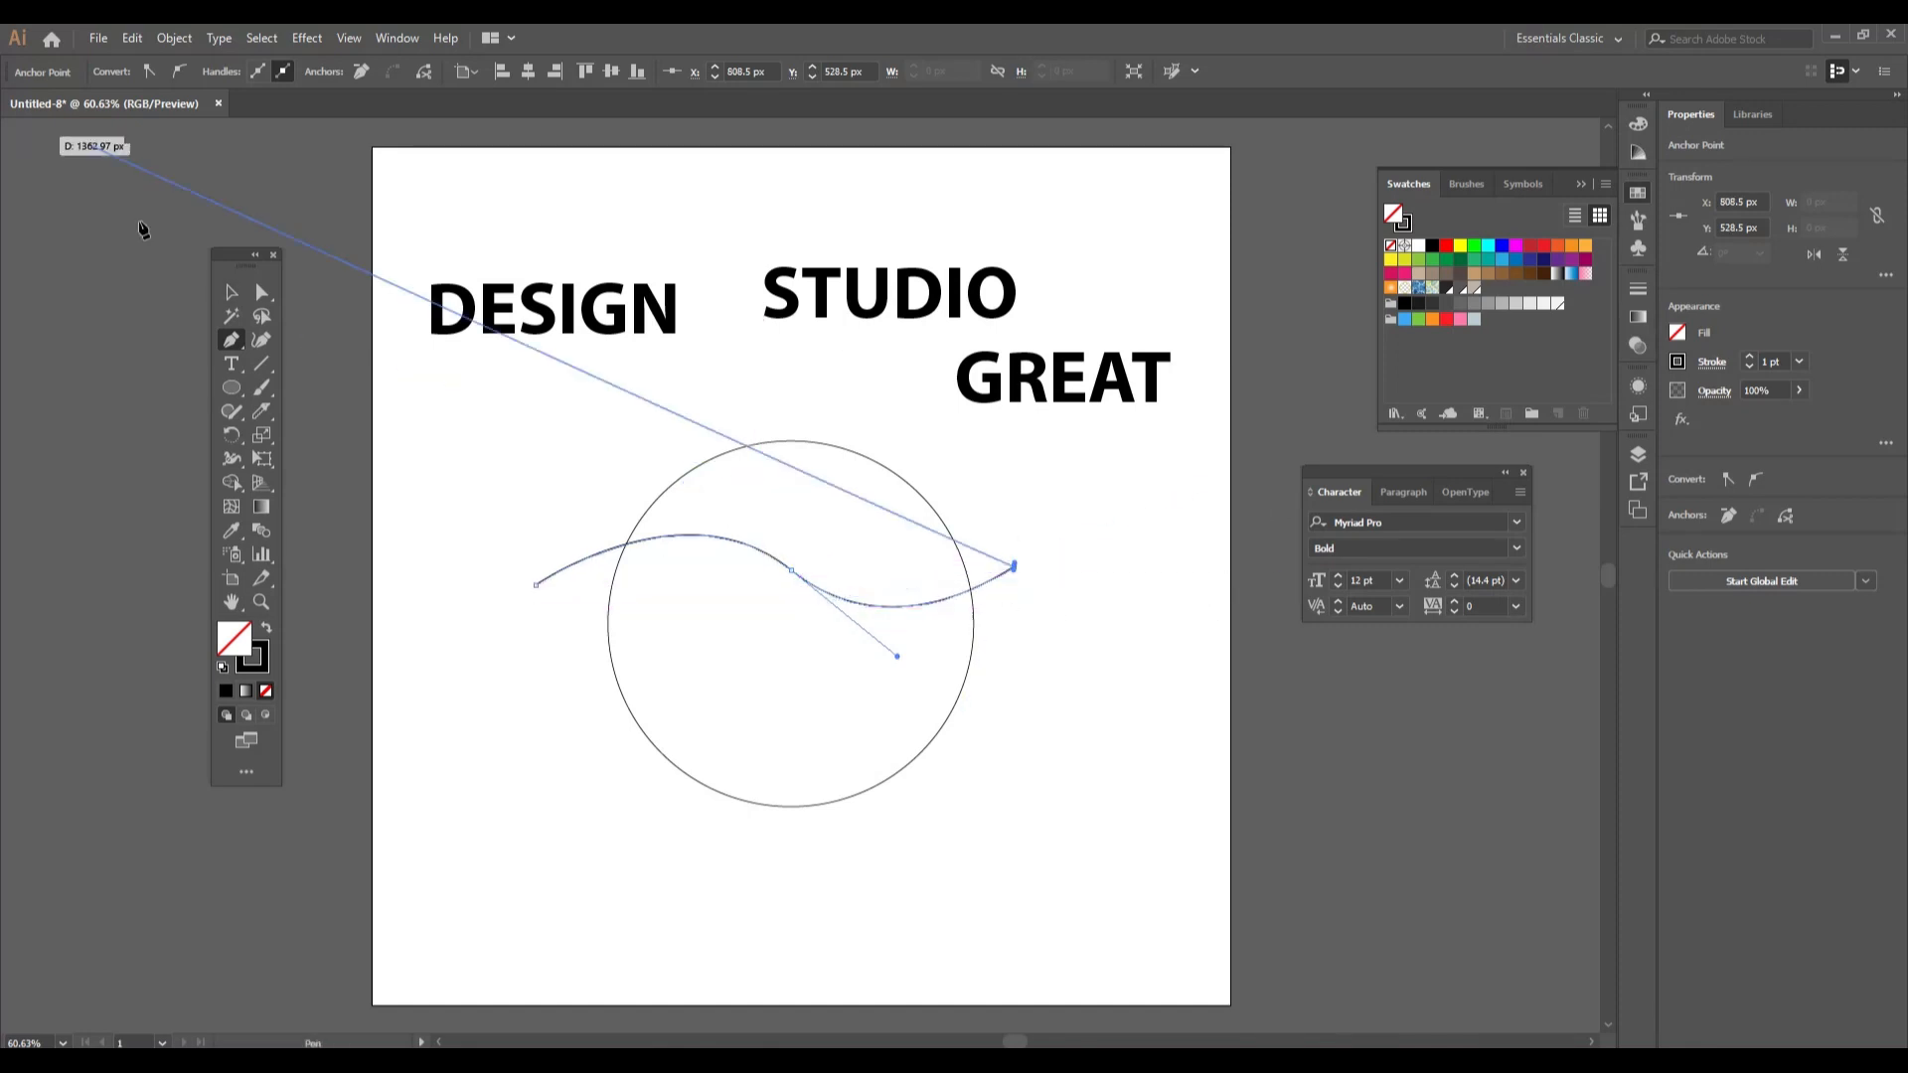
pyautogui.click(232, 302)
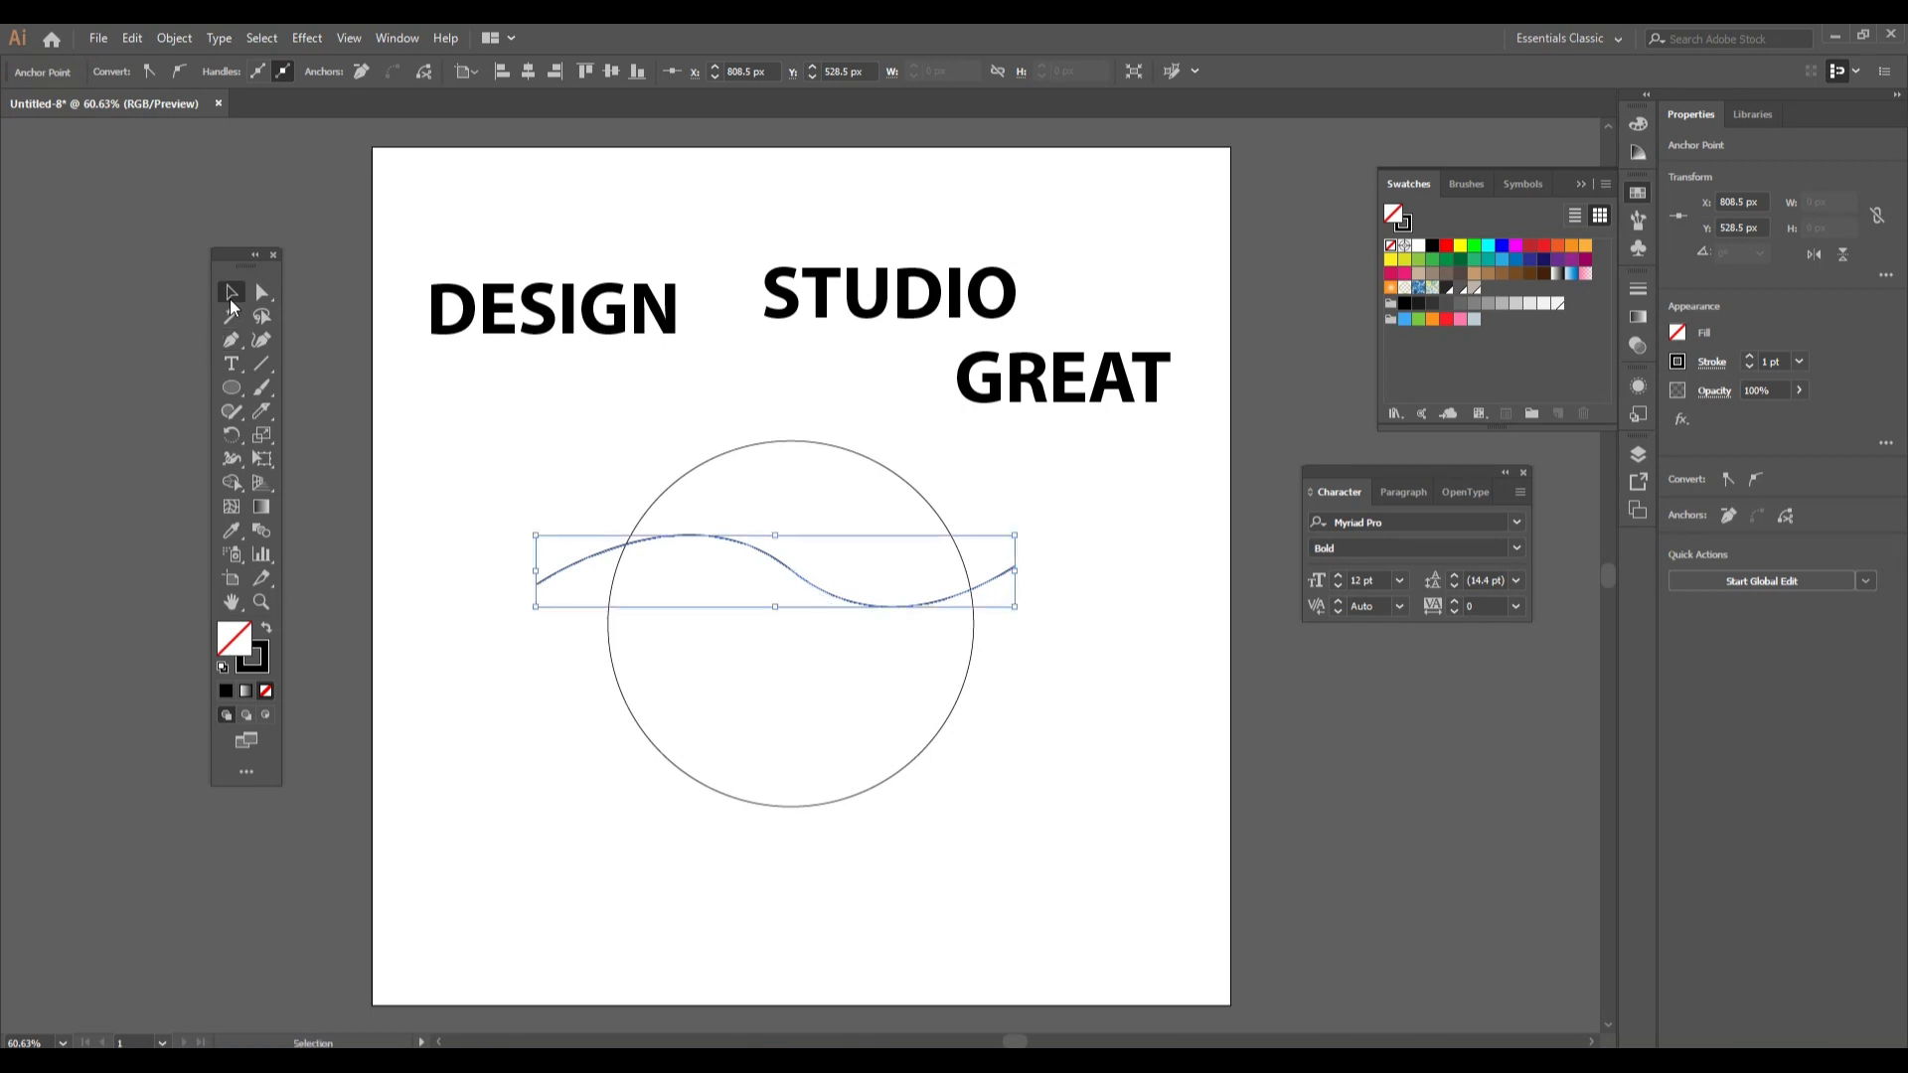
pyautogui.click(1032, 810)
# Duplicate the wavy path in place and move one of the copies down about 21 px
pyautogui.moveTo(984, 523); pyautogui.dragTo(1028, 584)
pyautogui.click(132, 37)
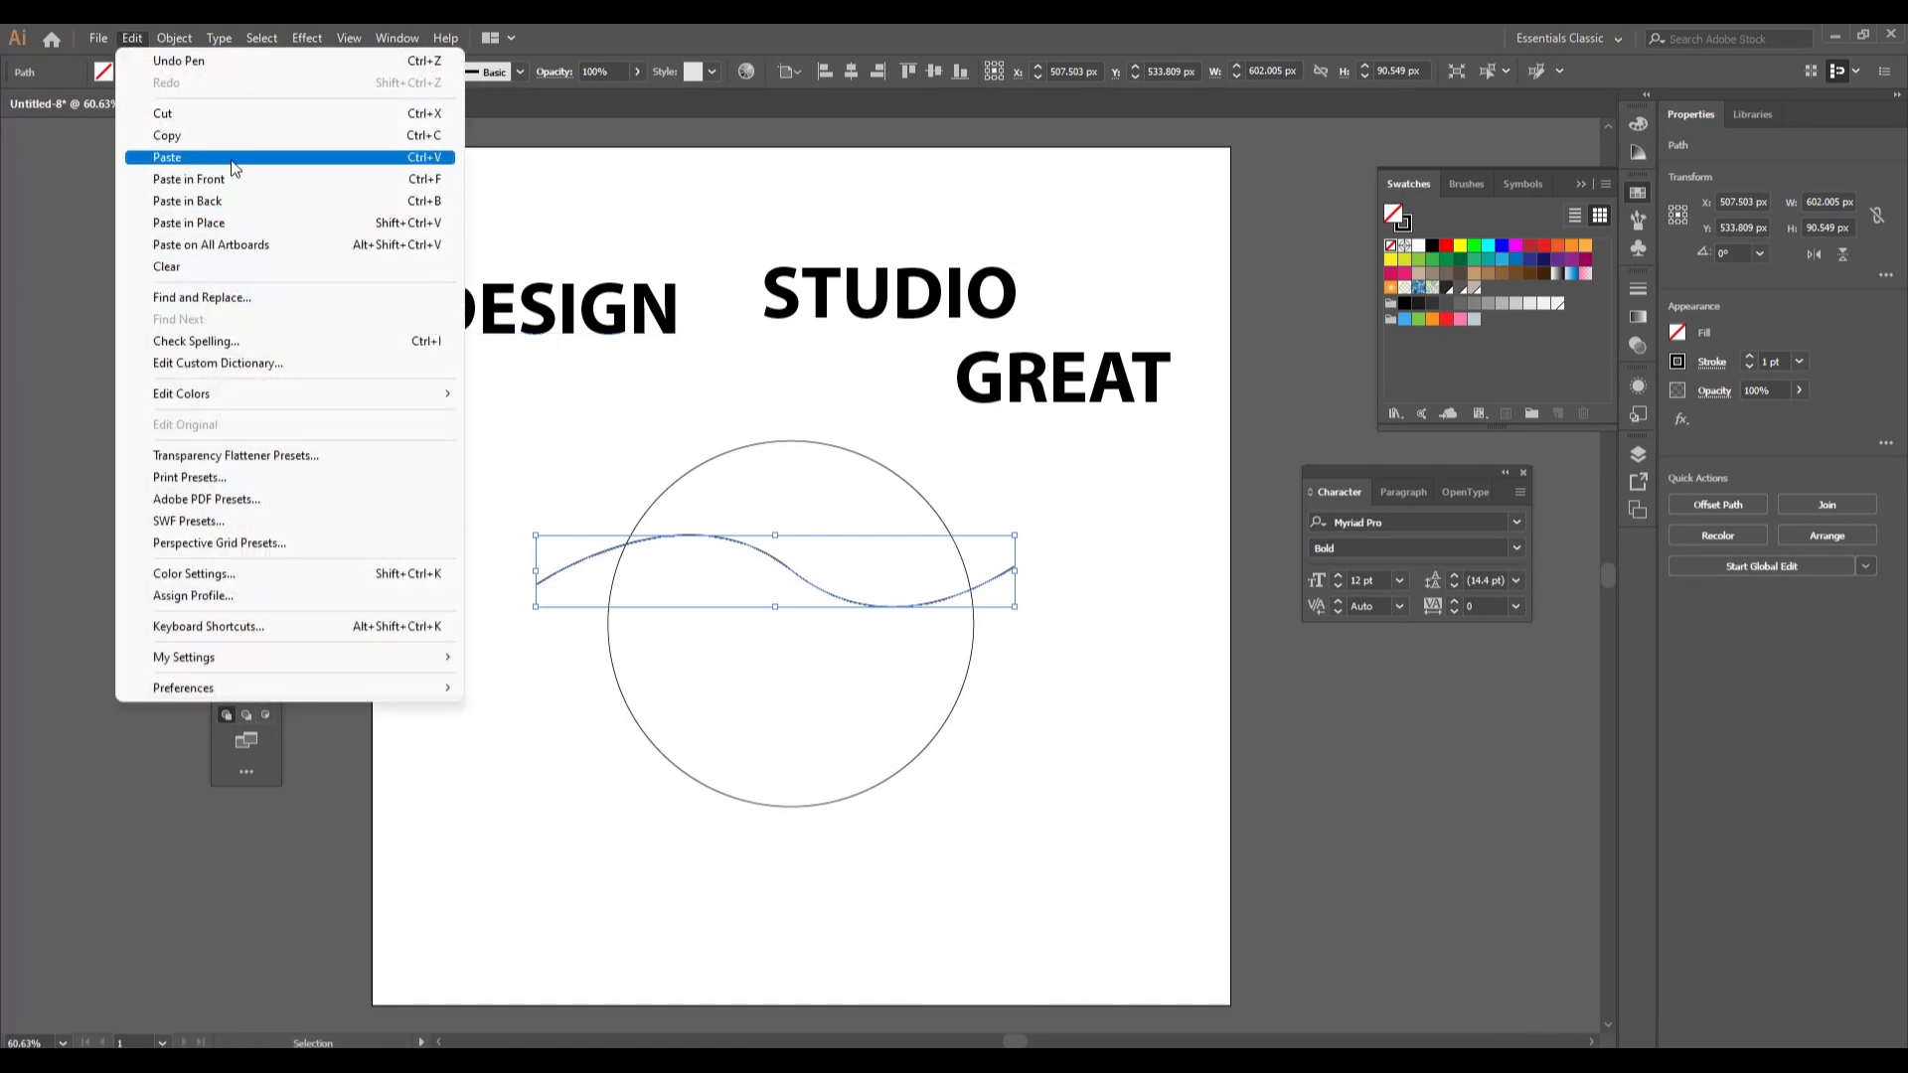
pyautogui.click(264, 231)
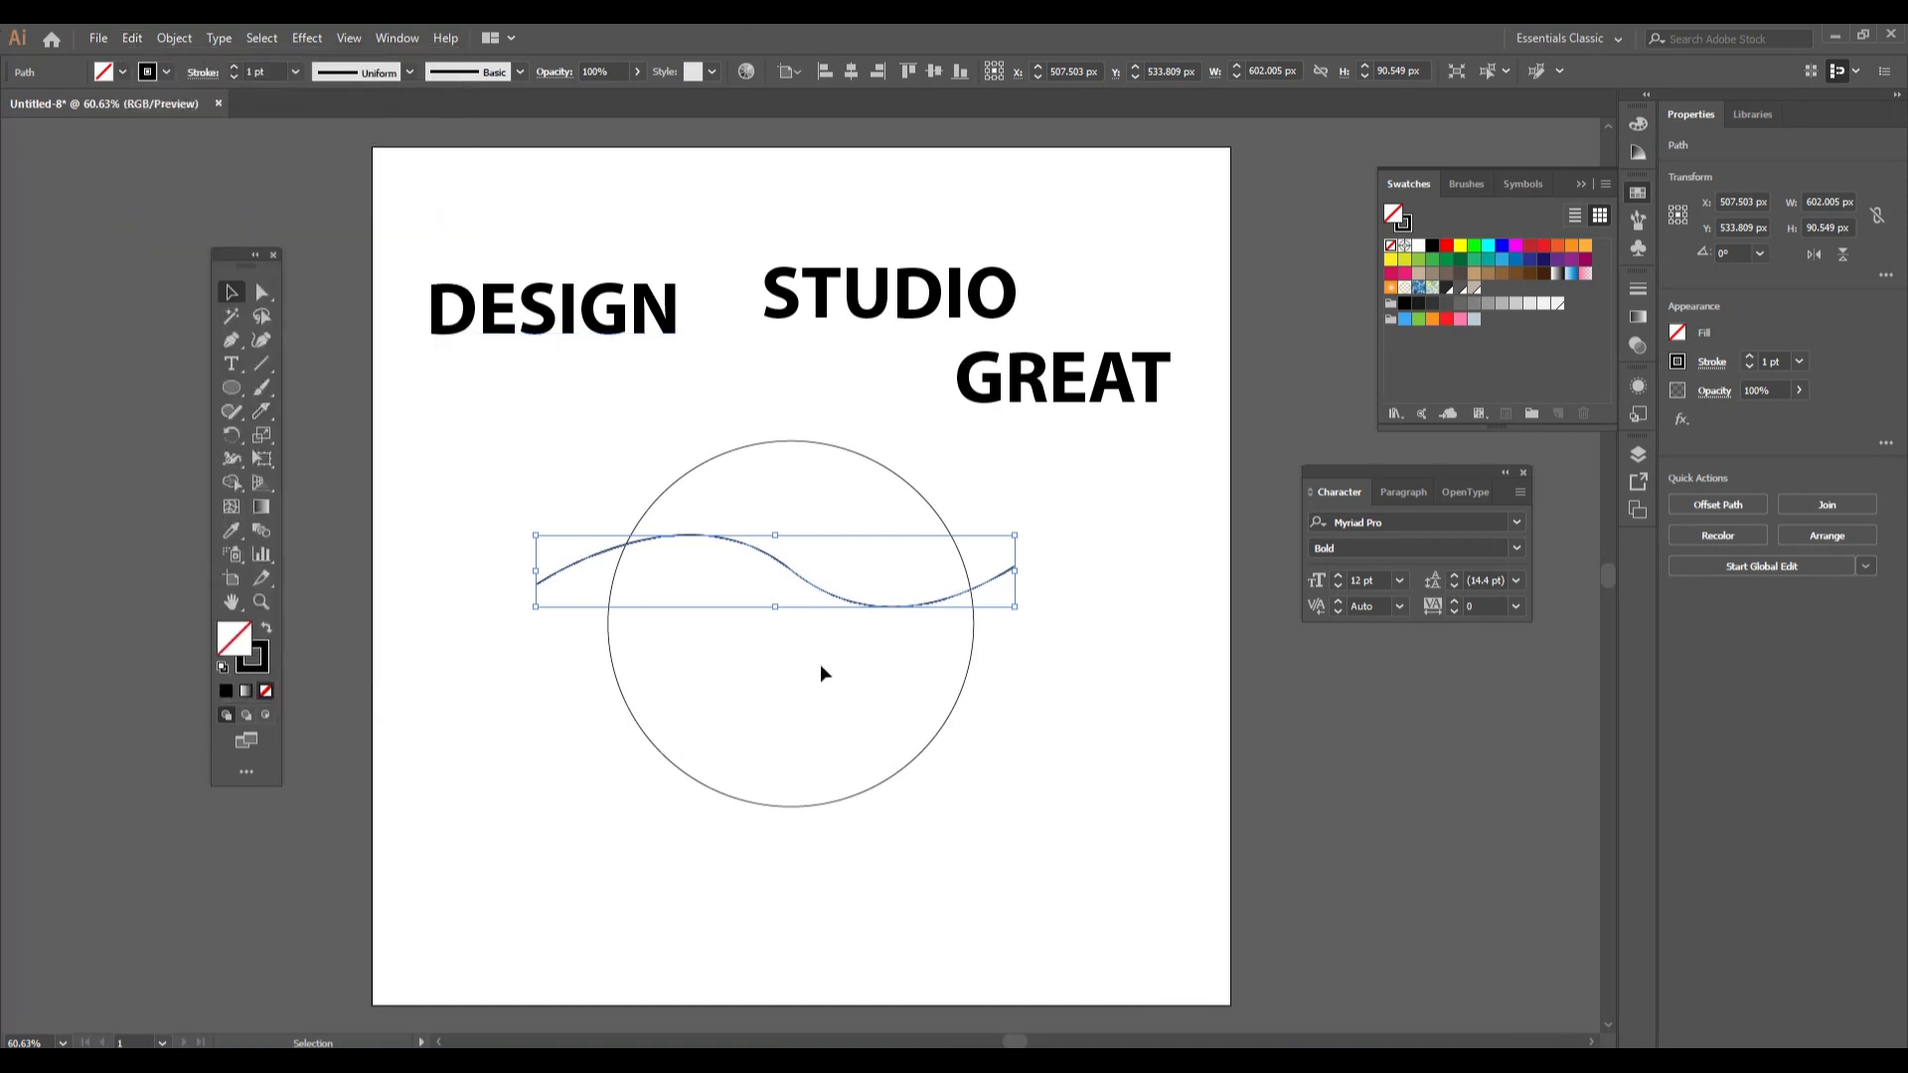
pyautogui.click(863, 664)
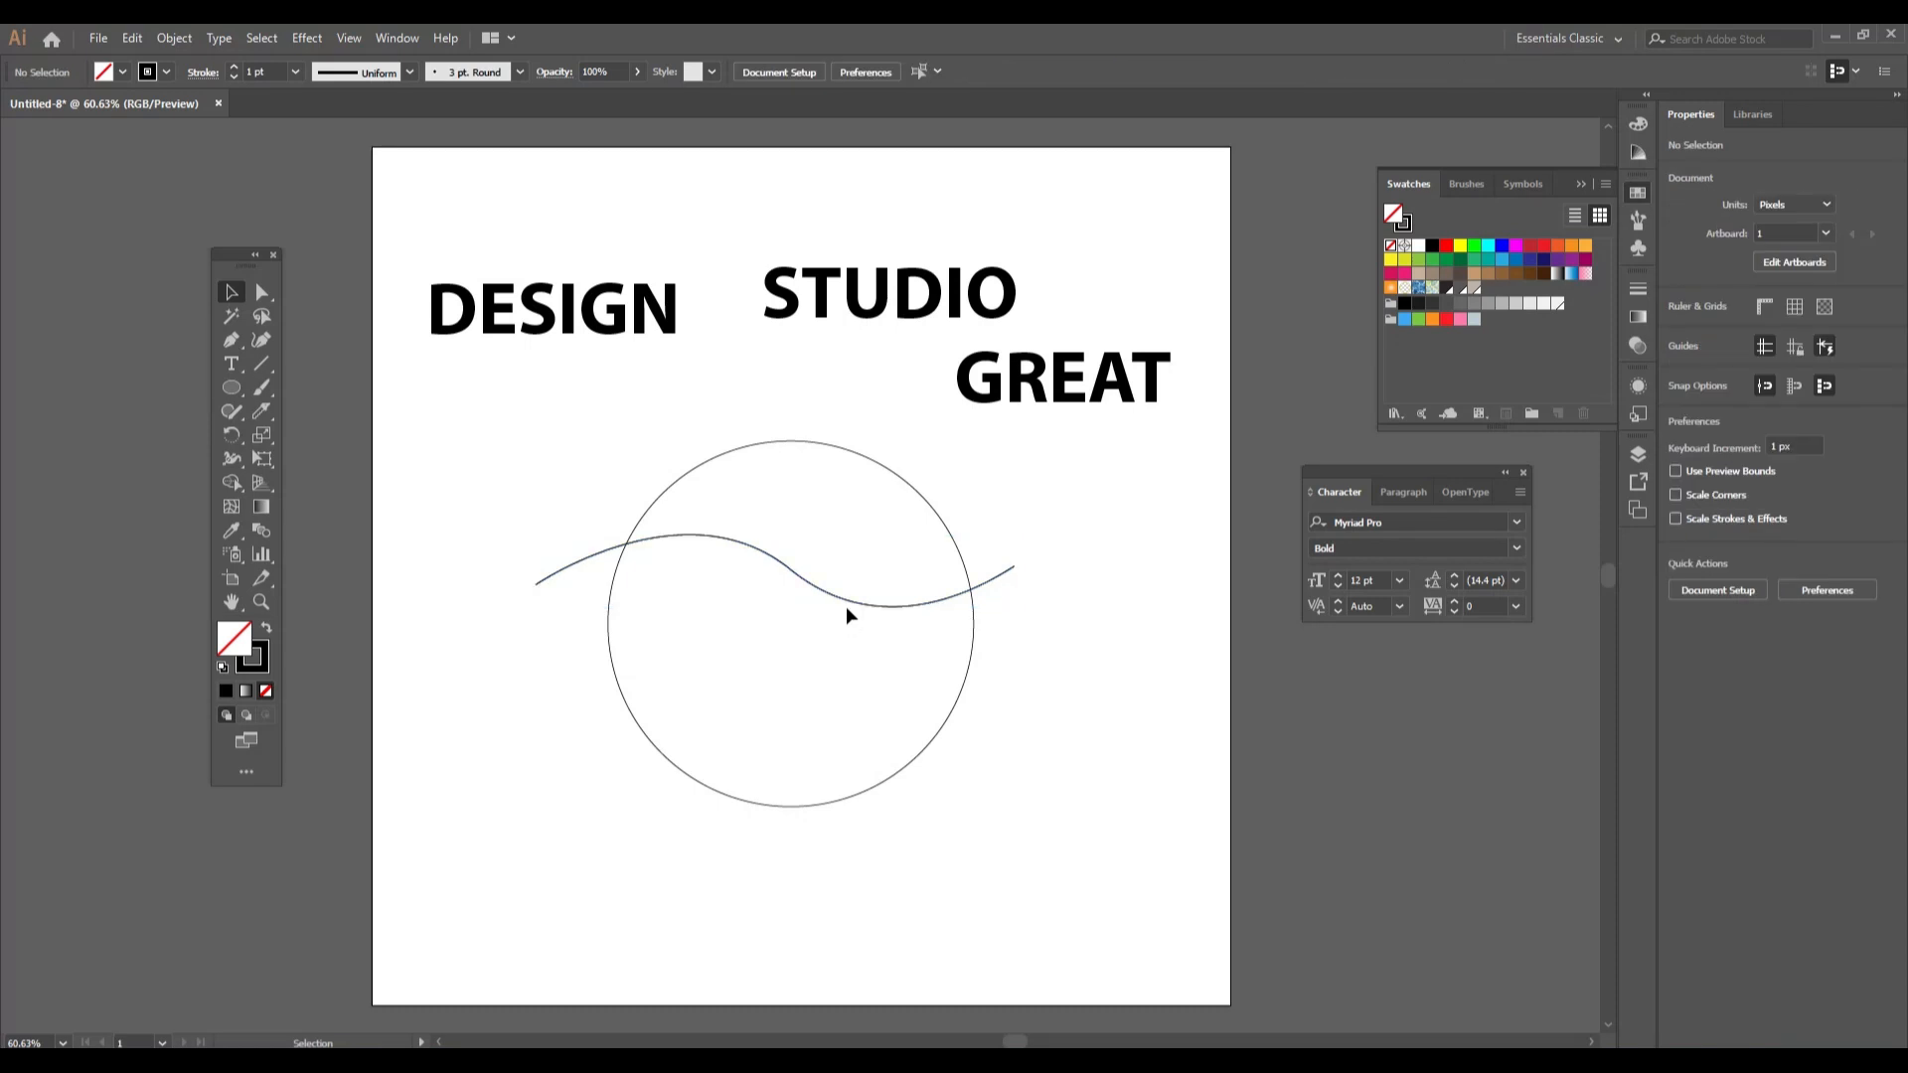
pyautogui.moveTo(848, 611); pyautogui.dragTo(848, 636)
pyautogui.click(1123, 663)
# Group the two wavy paths that cross the circle
pyautogui.moveTo(1009, 511); pyautogui.dragTo(1041, 648)
pyautogui.click(174, 38)
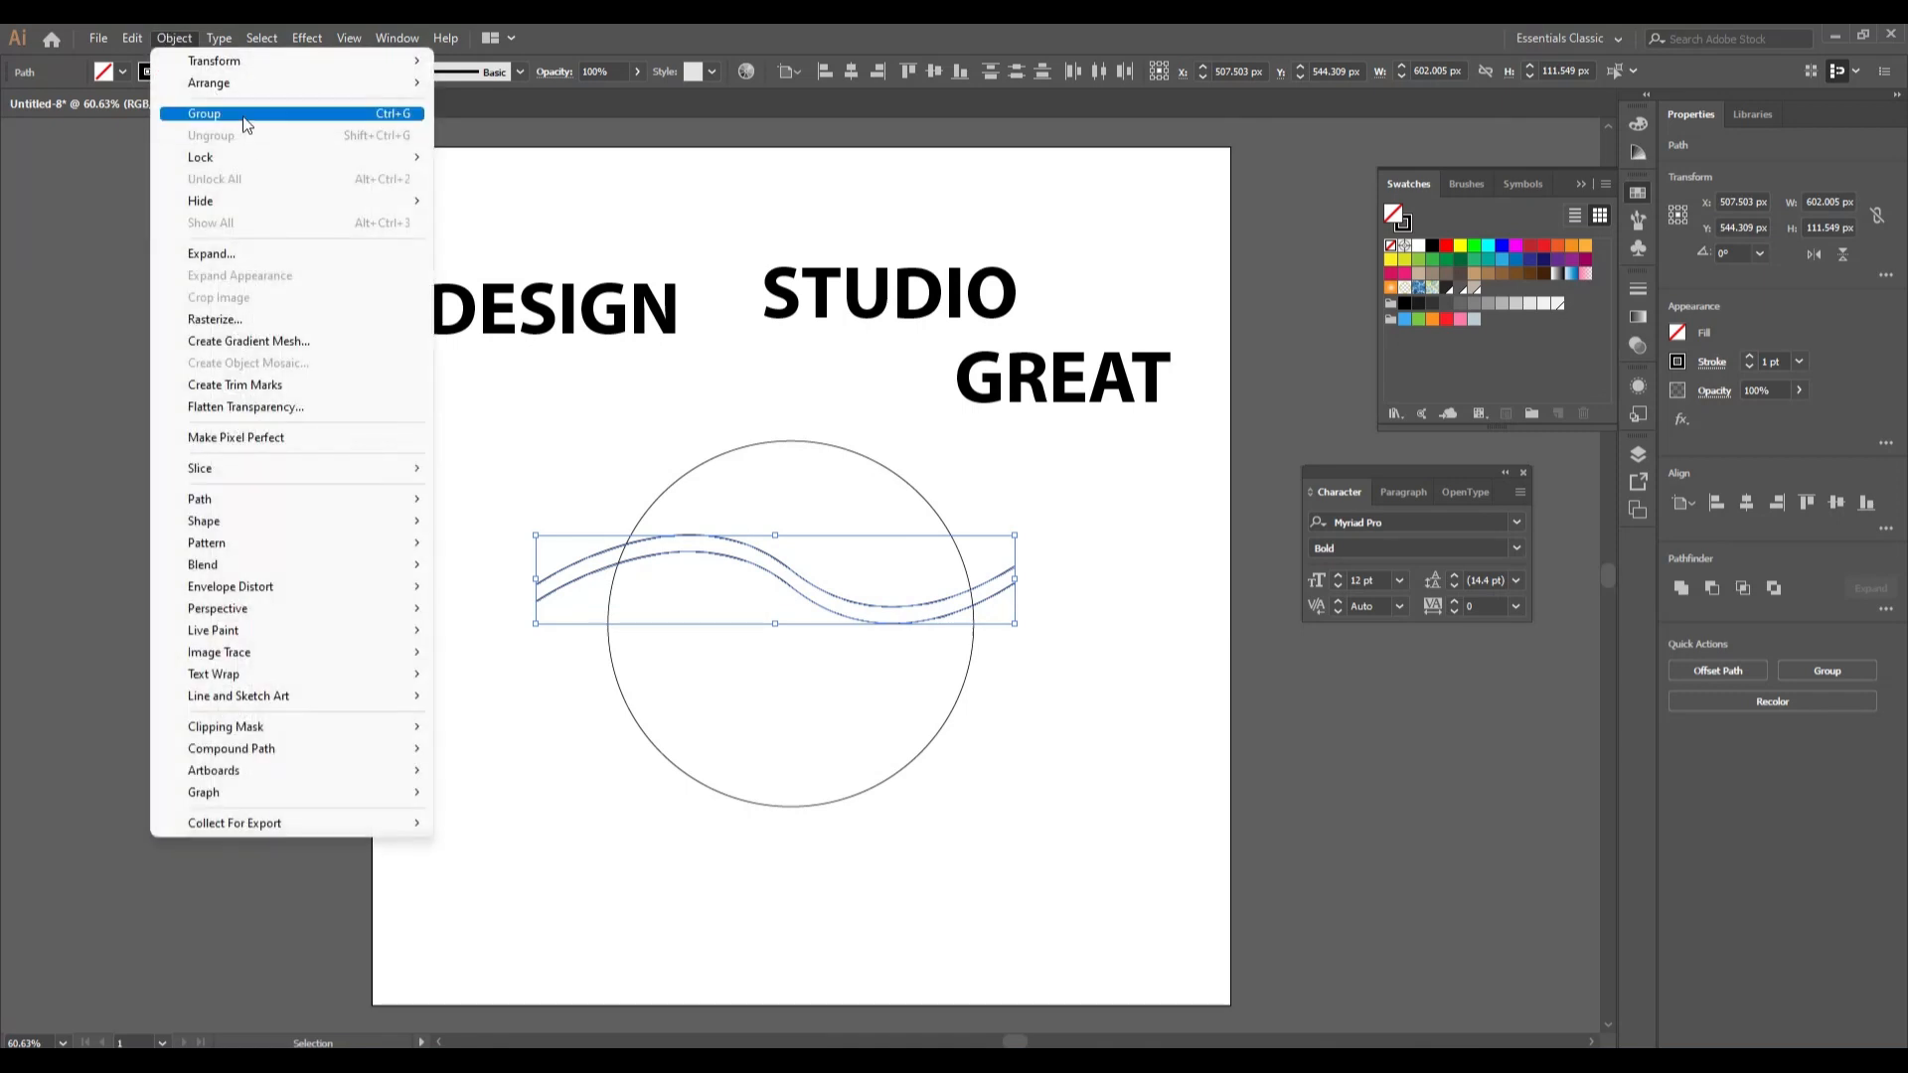
pyautogui.click(244, 124)
# Duplicate the wavy-path group in place and move the copy down about 135 px across the circle's lower half
pyautogui.click(132, 37)
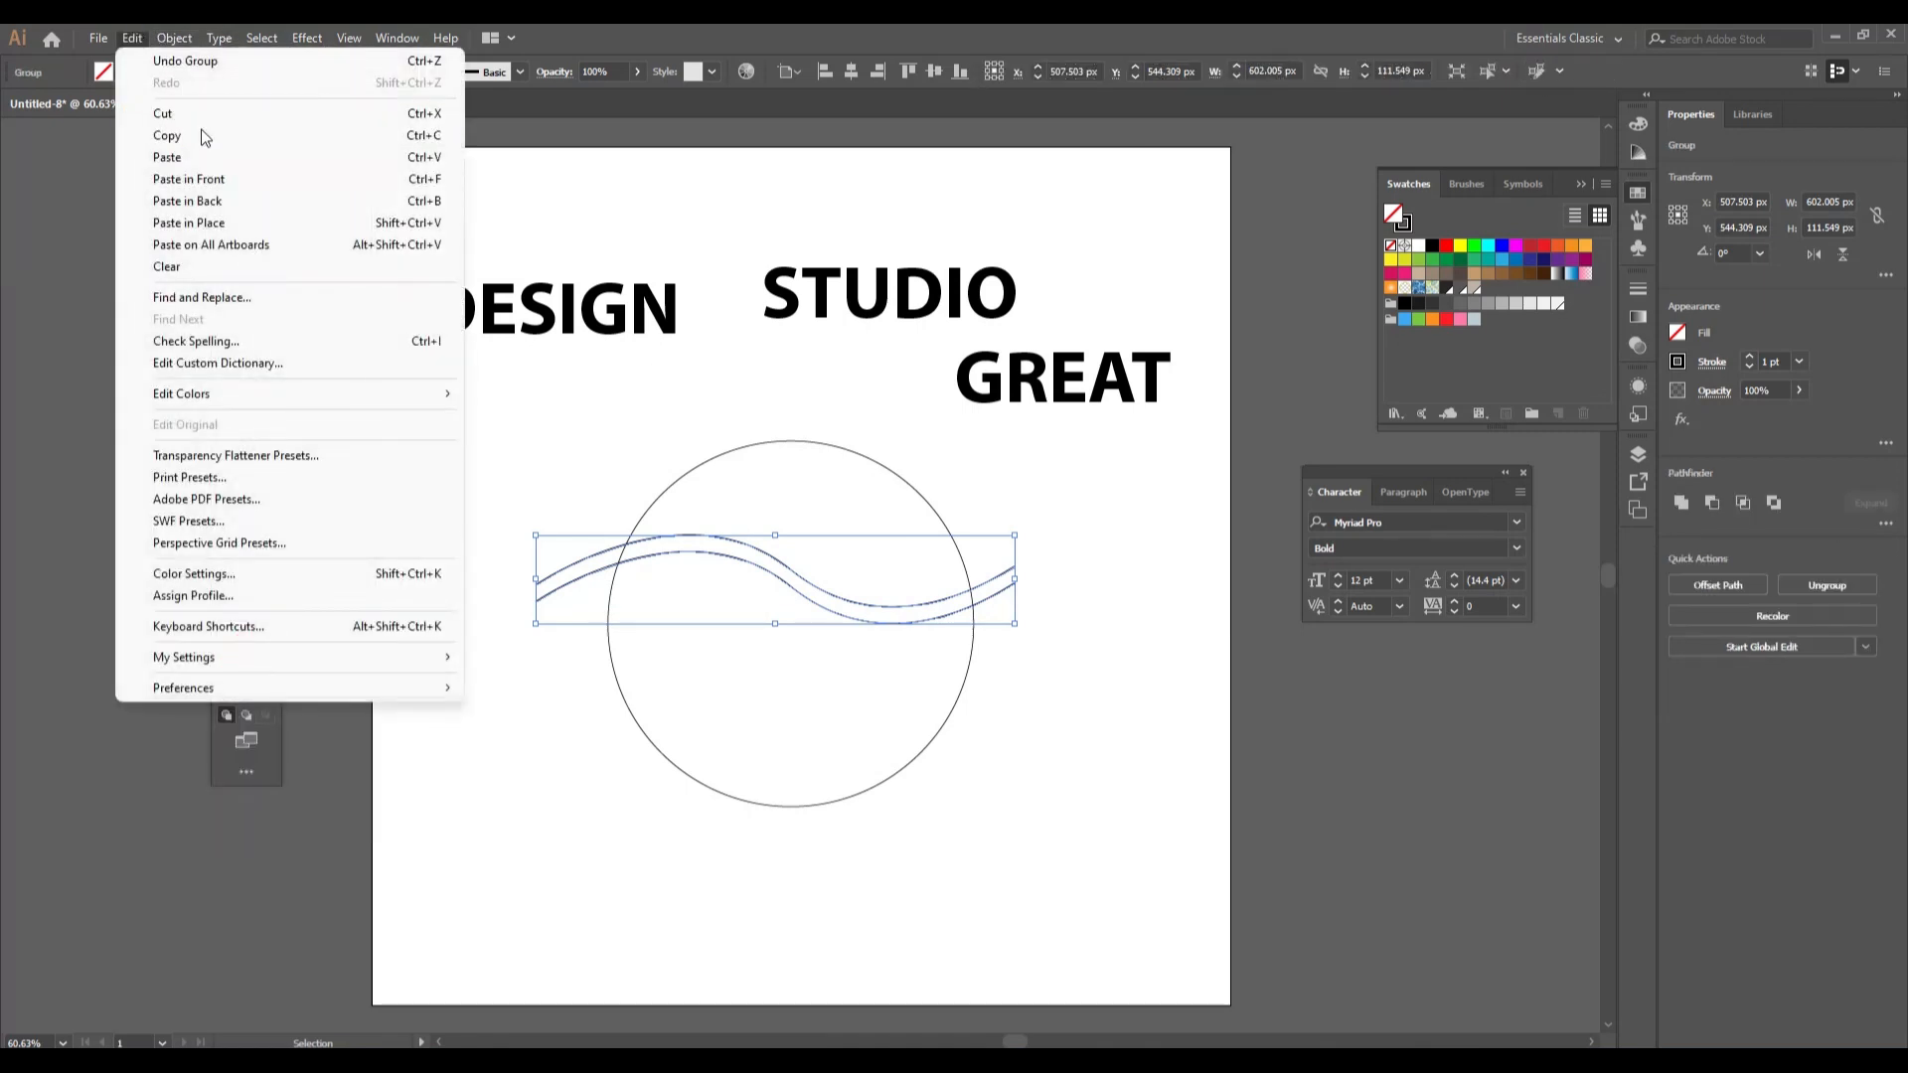
pyautogui.click(138, 36)
pyautogui.click(137, 36)
pyautogui.click(242, 225)
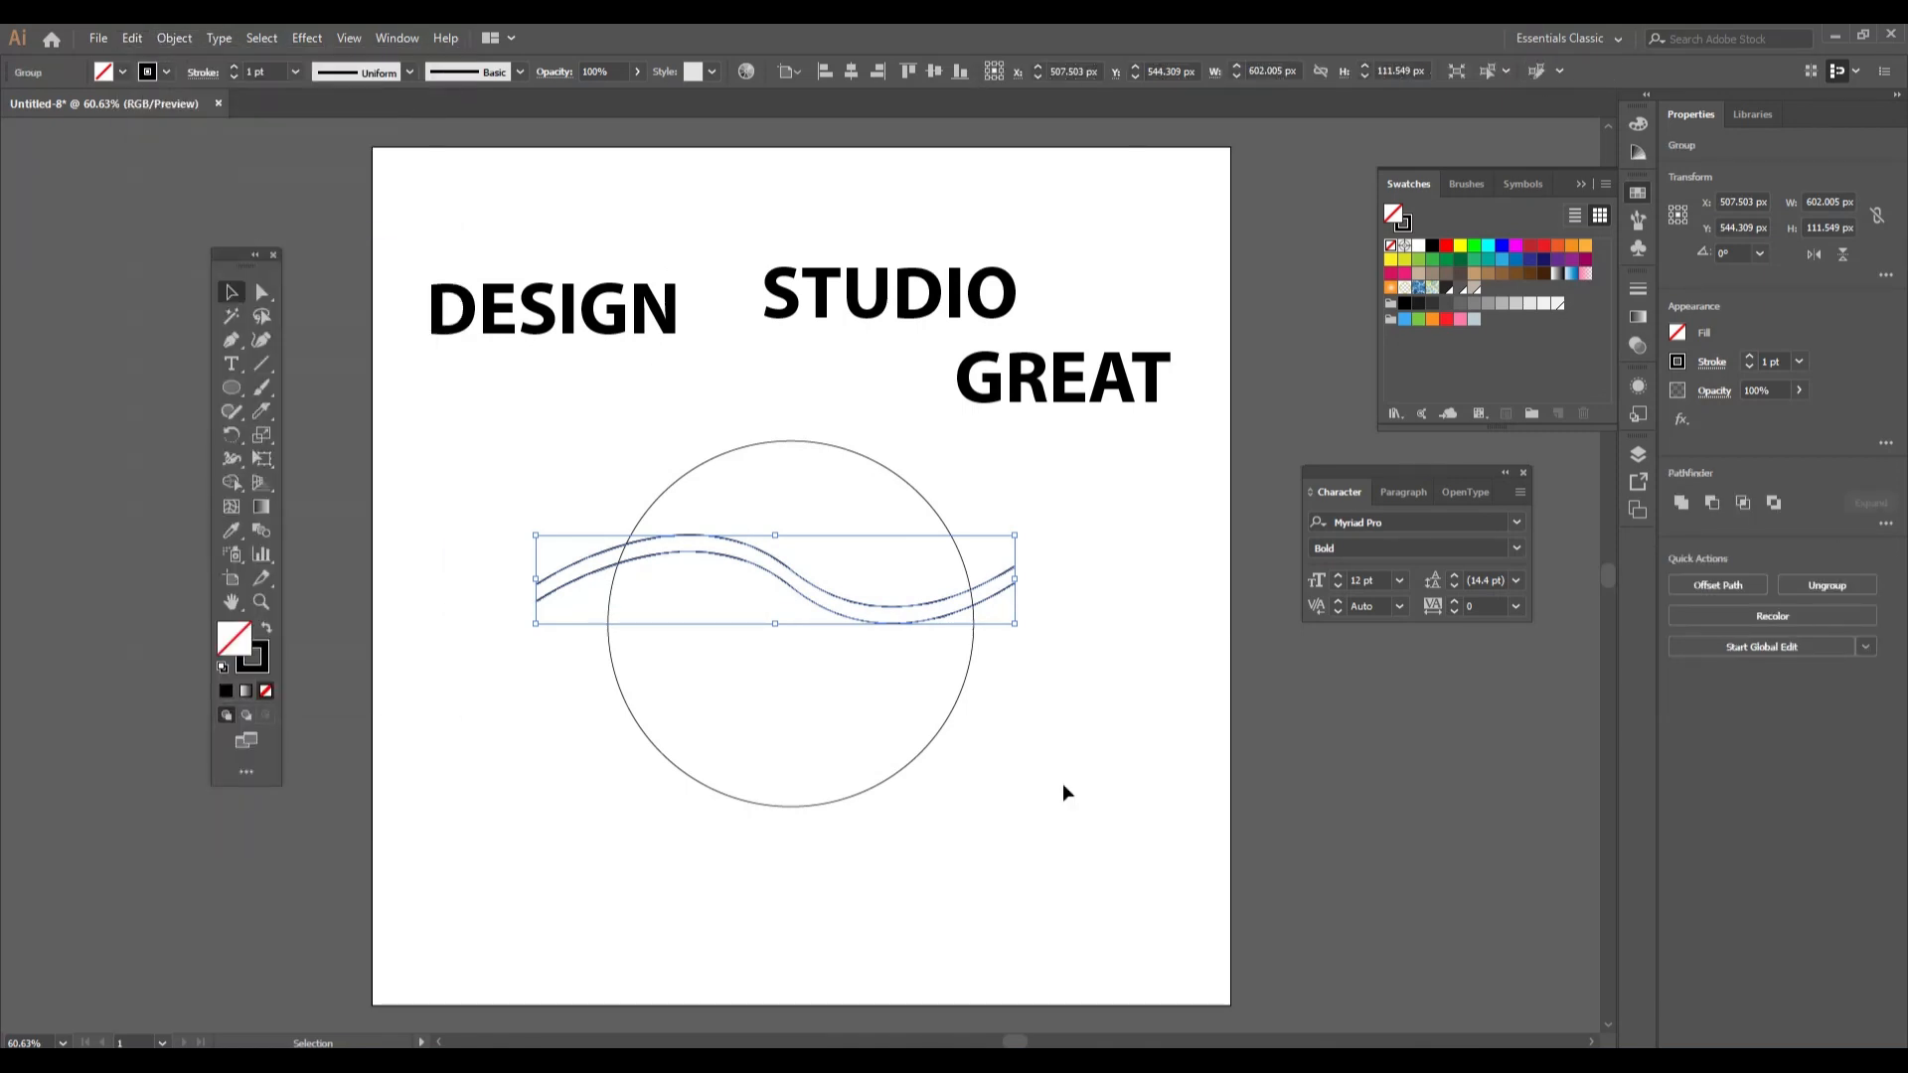
pyautogui.click(1035, 775)
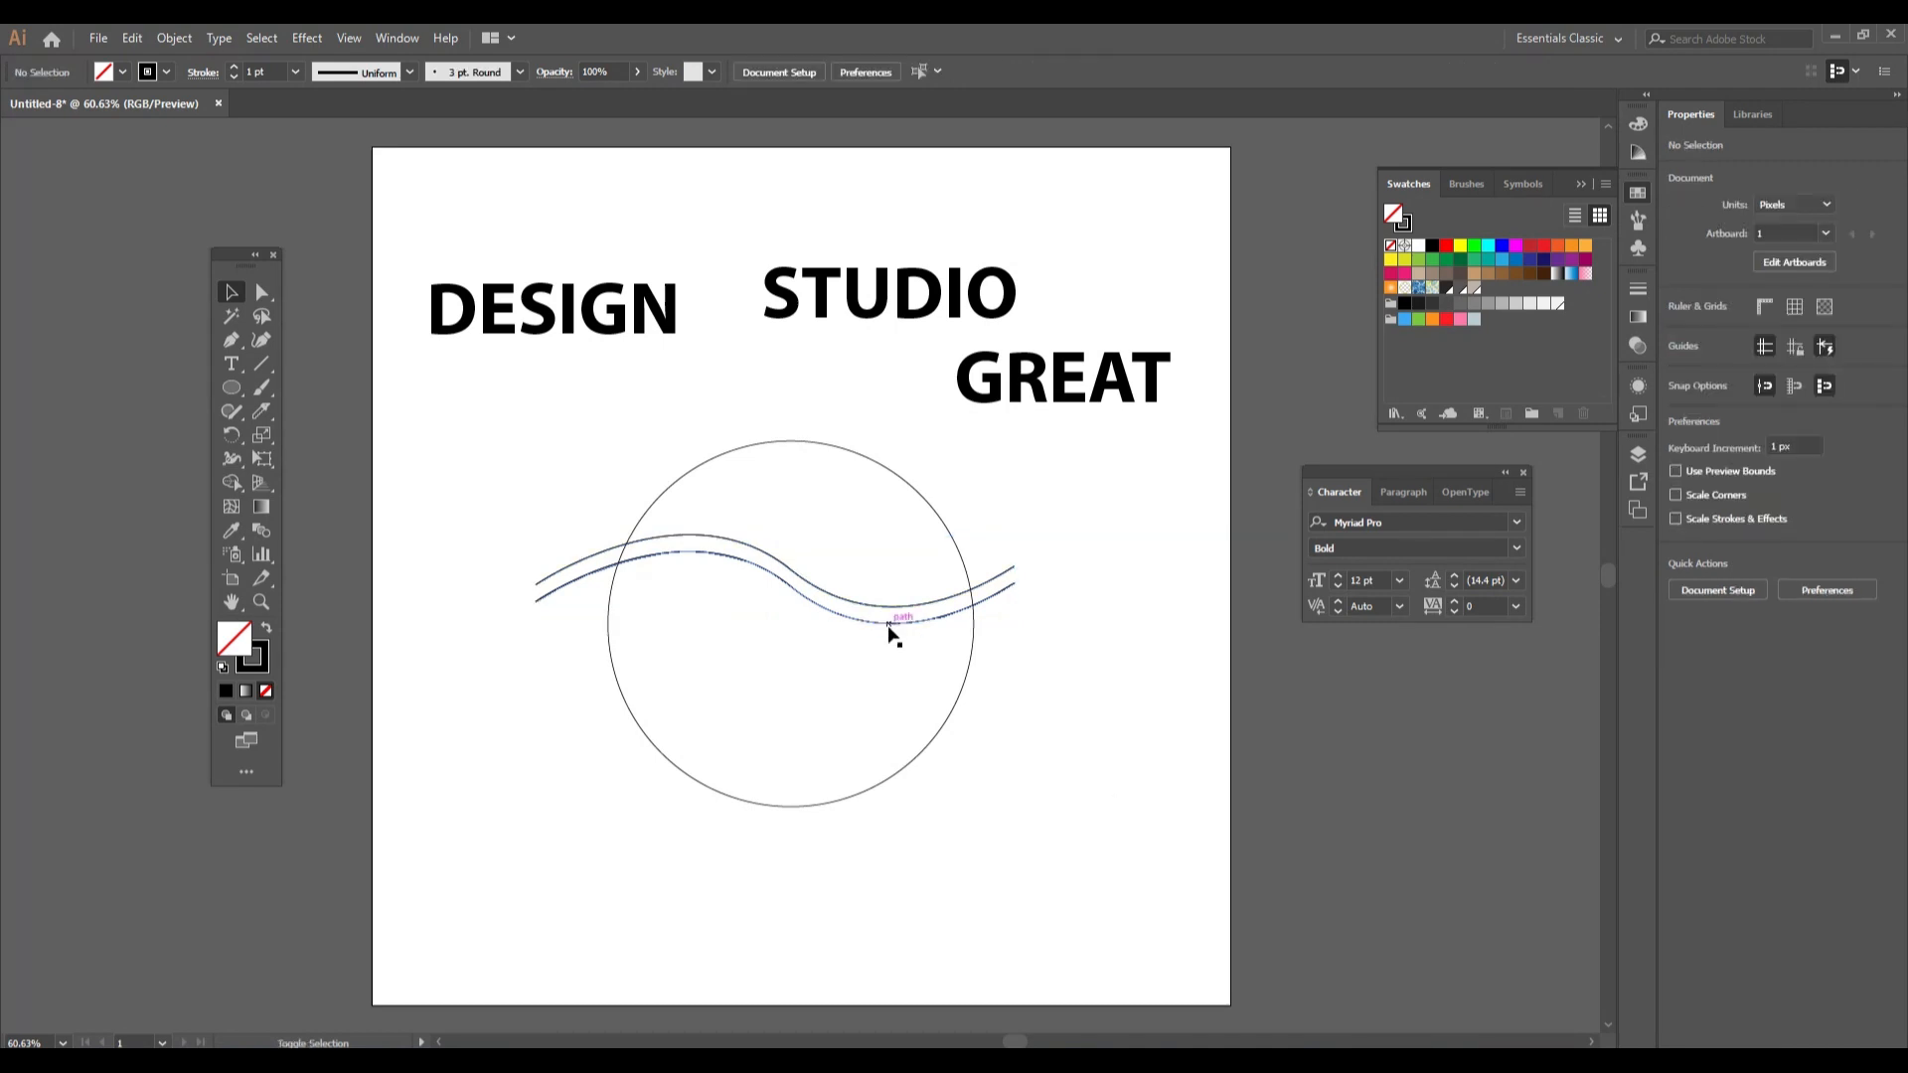
pyautogui.moveTo(890, 630); pyautogui.dragTo(884, 729)
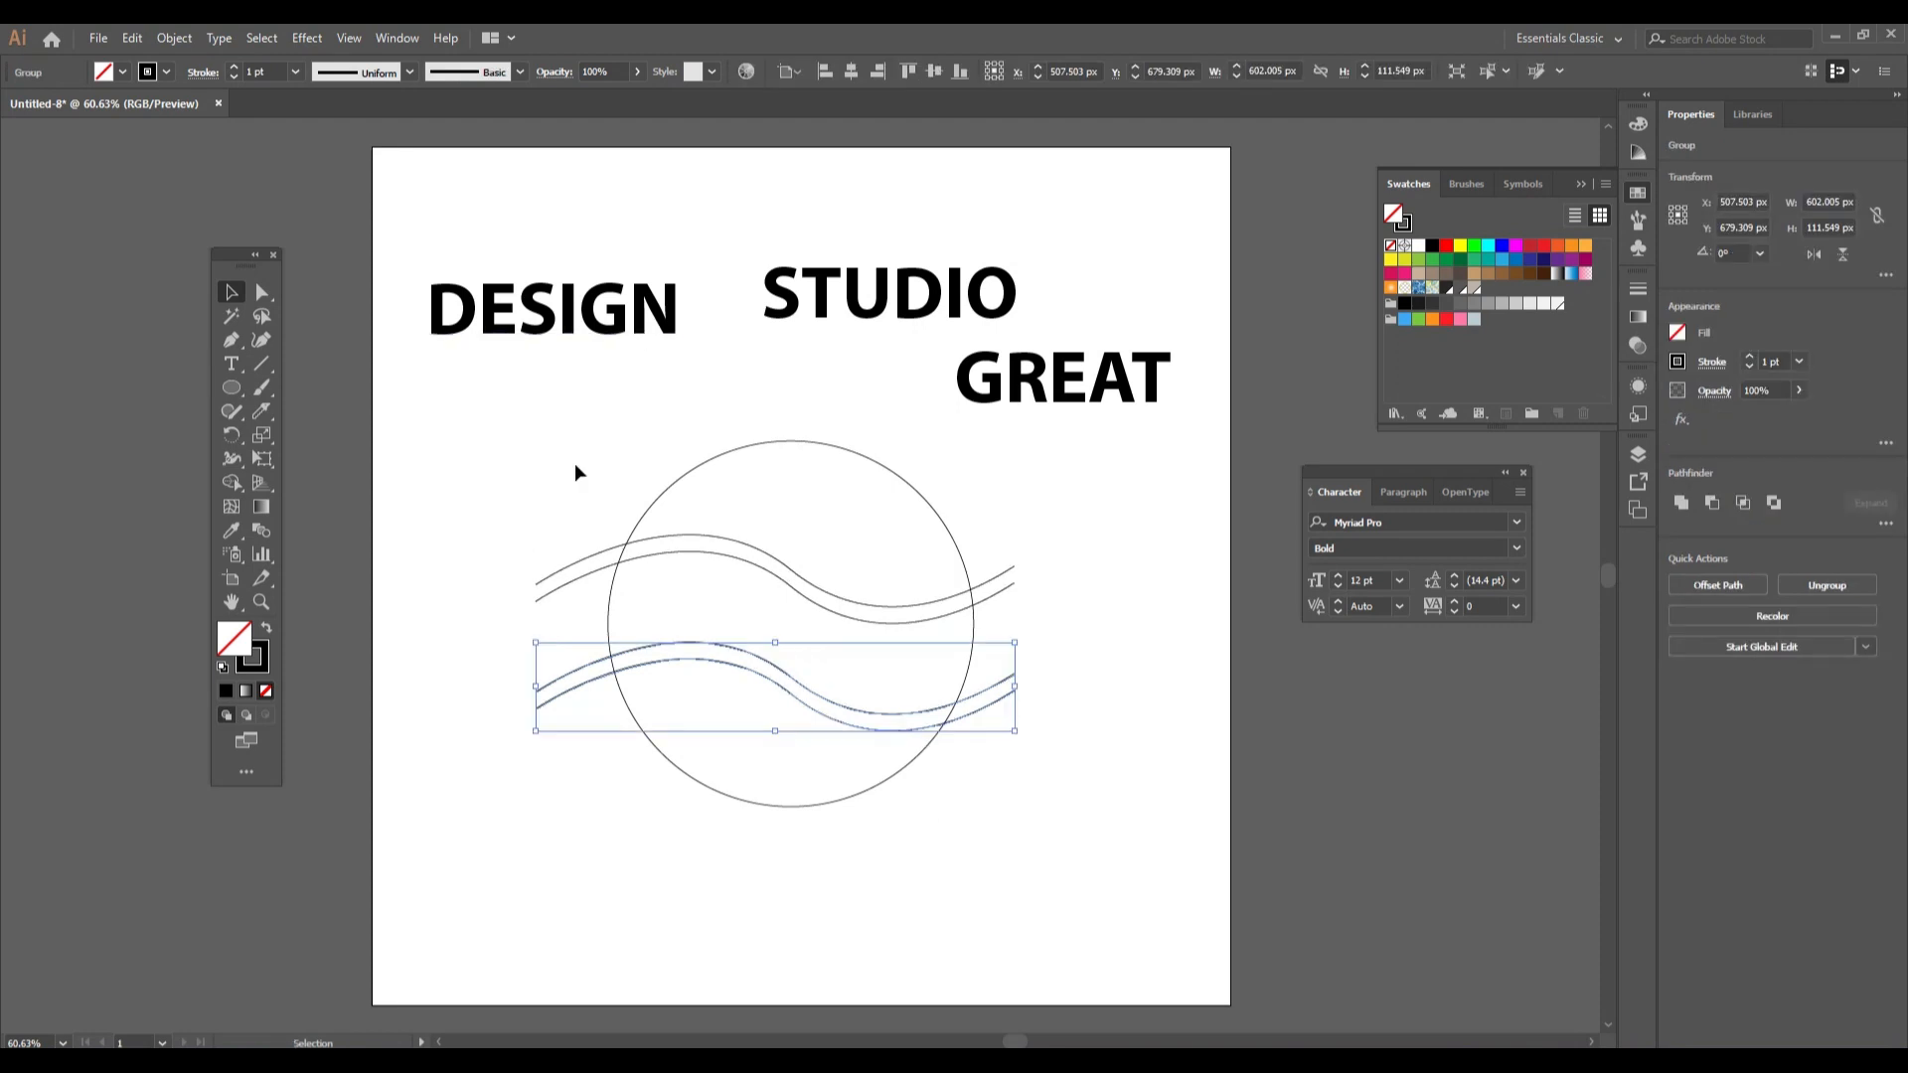
# Split the circle along both pairs of wavy paths with Pathfinder Divide and ungroup the resulting pieces
pyautogui.moveTo(575, 463); pyautogui.dragTo(1041, 797)
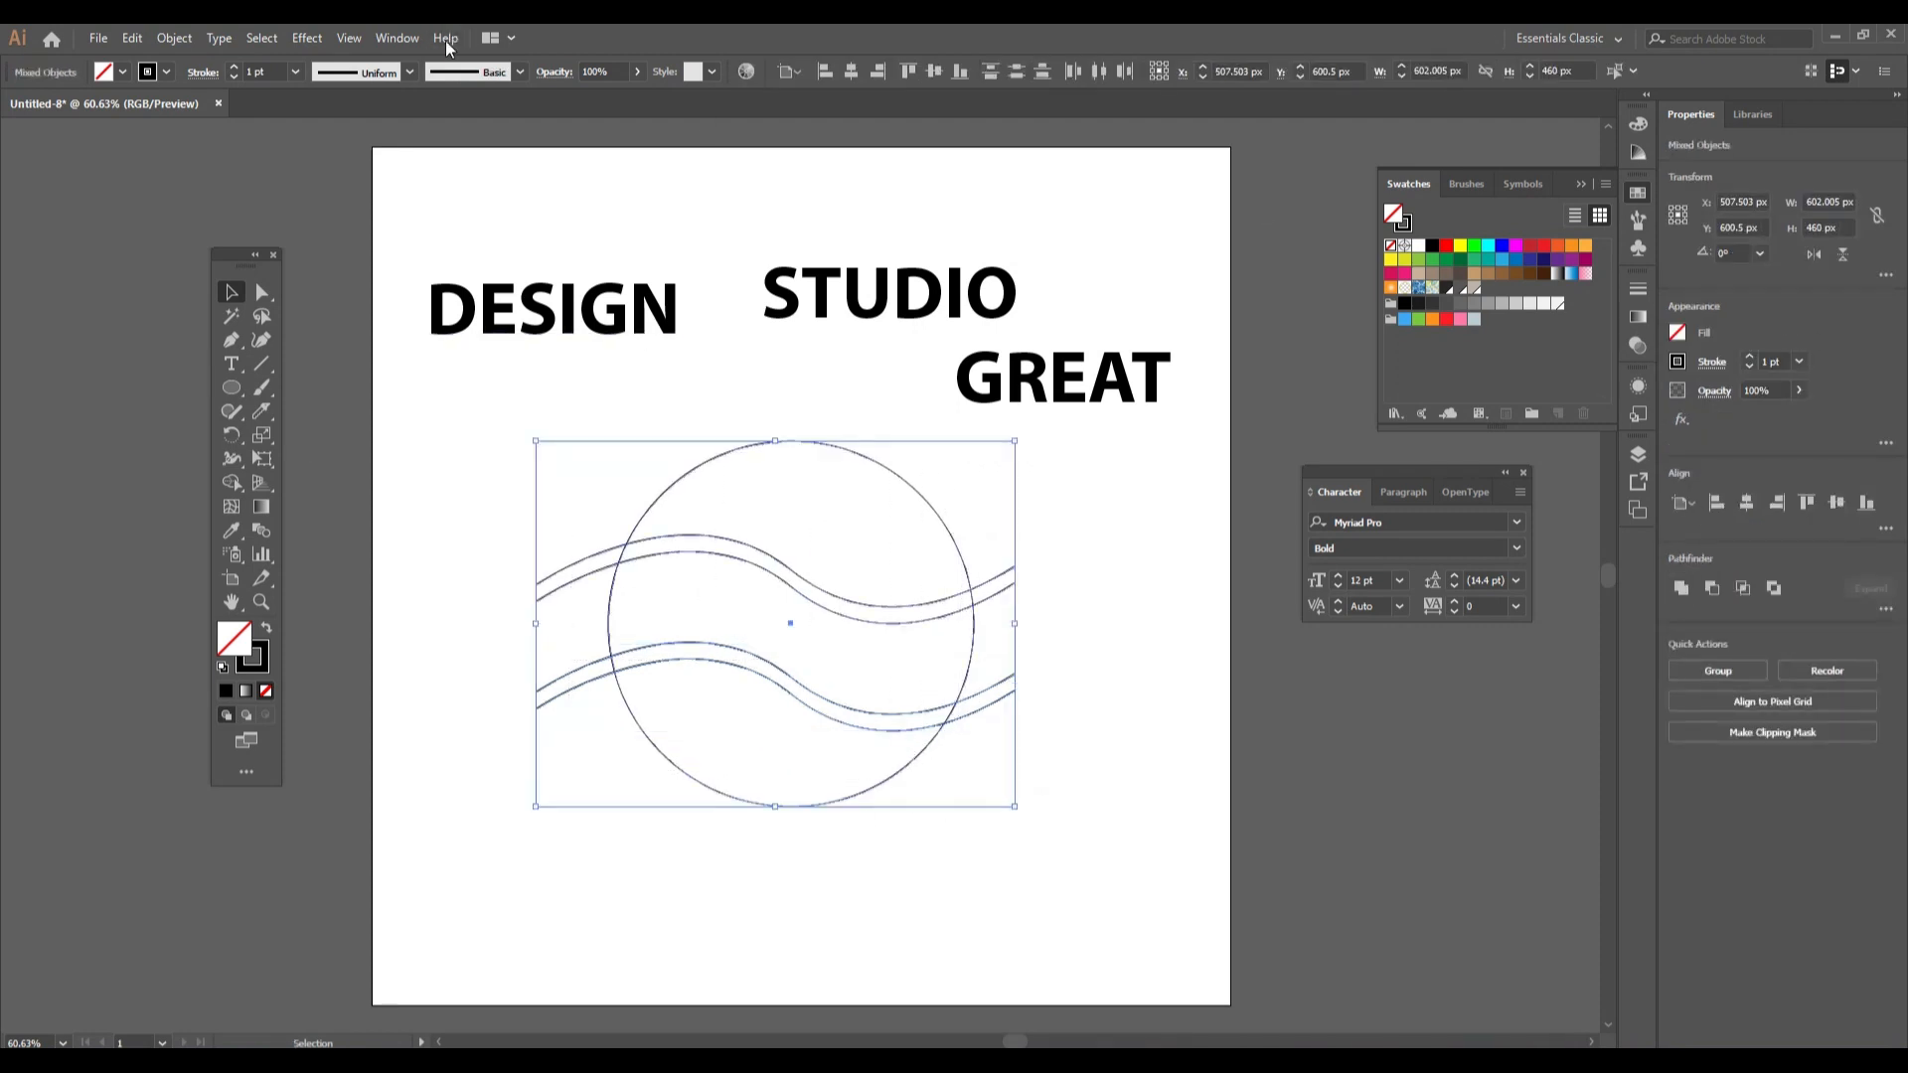
pyautogui.click(388, 37)
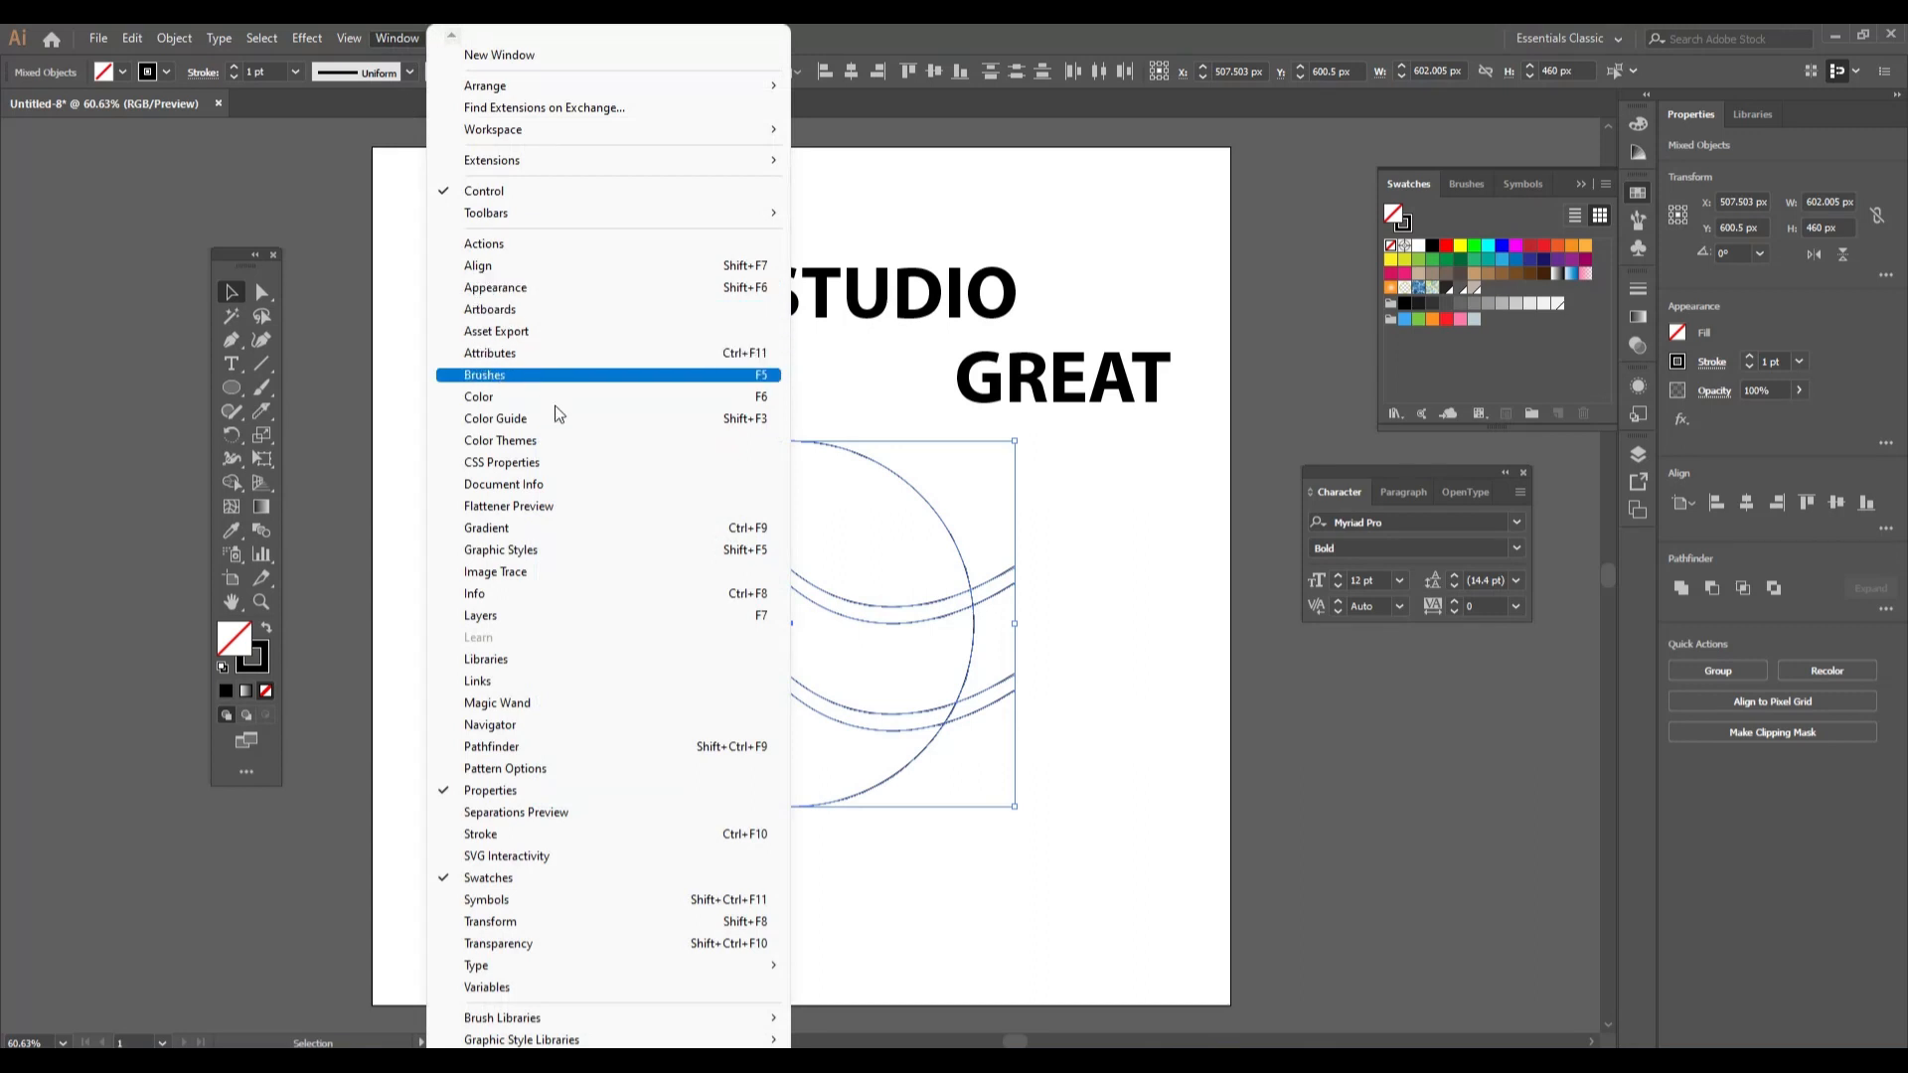
pyautogui.click(529, 746)
pyautogui.moveTo(819, 135); pyautogui.dragTo(1319, 695)
pyautogui.click(1246, 825)
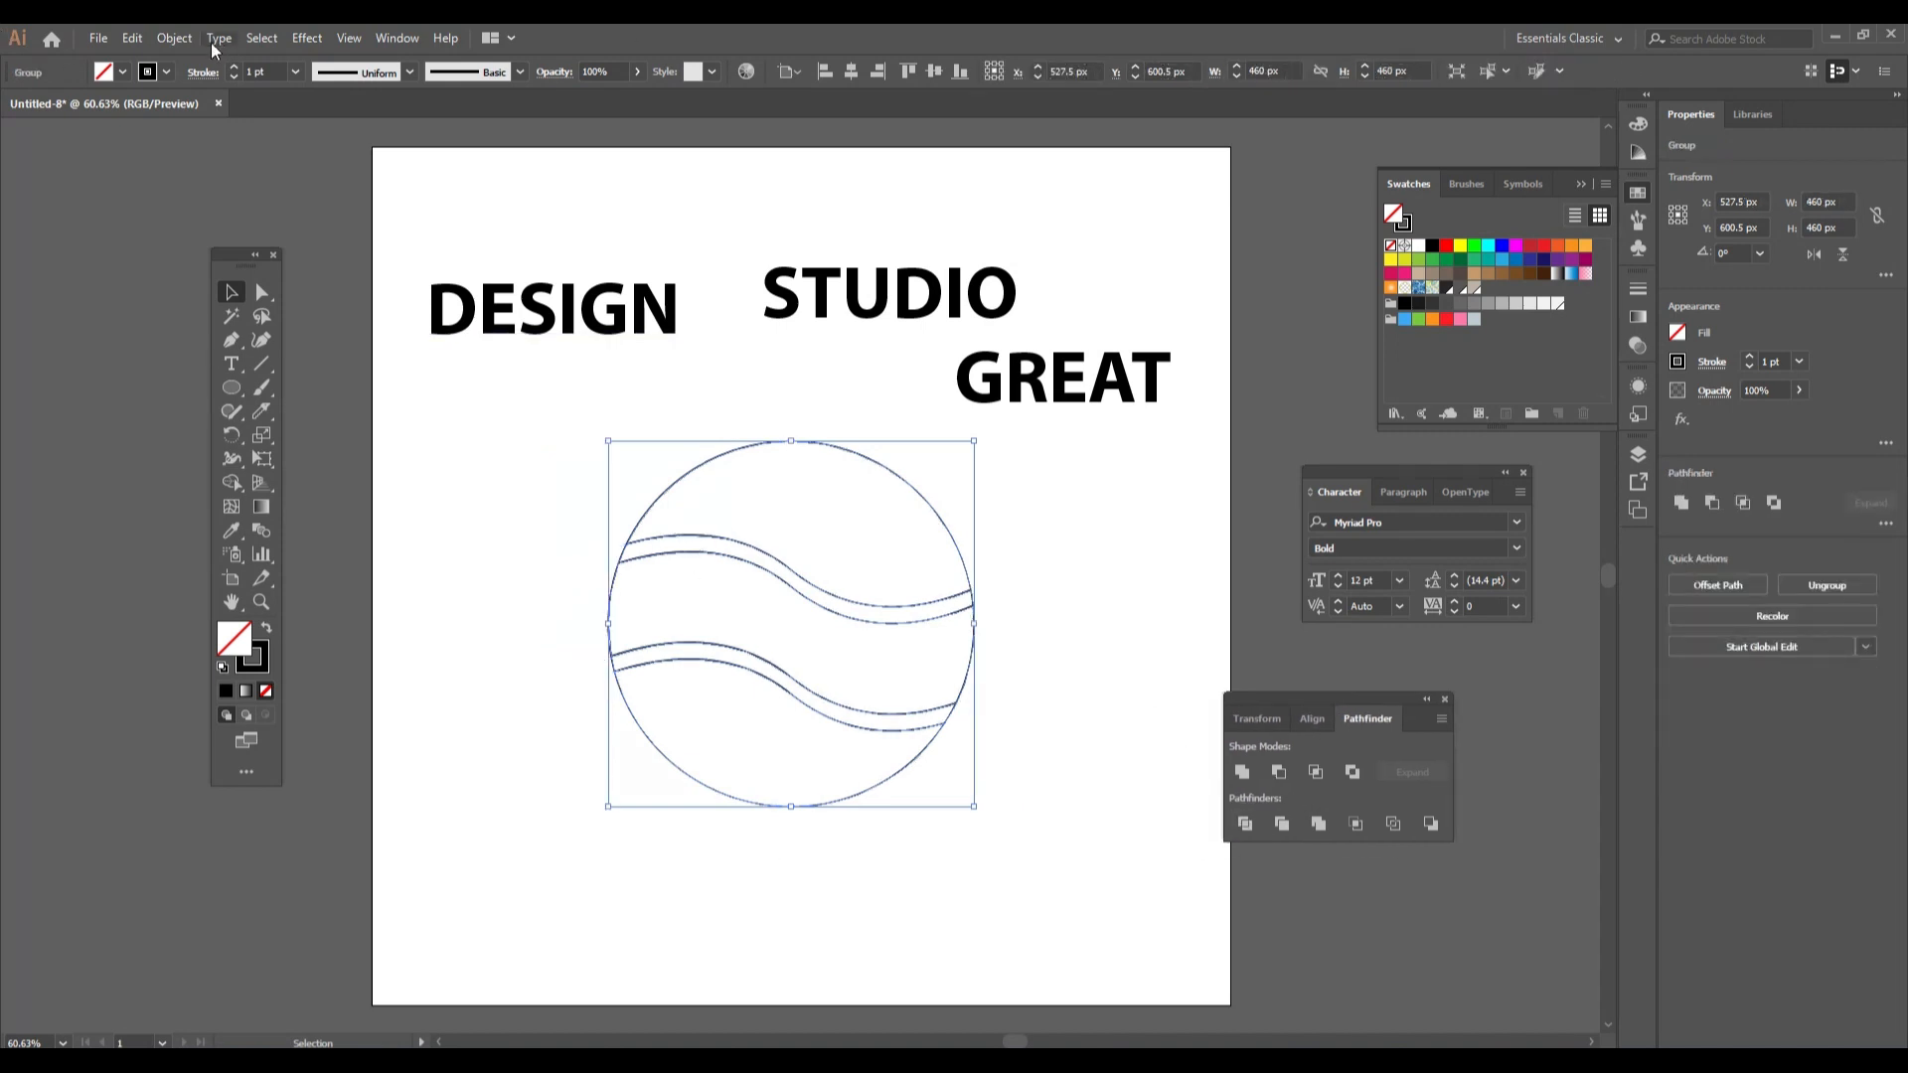
pyautogui.click(177, 38)
pyautogui.click(229, 132)
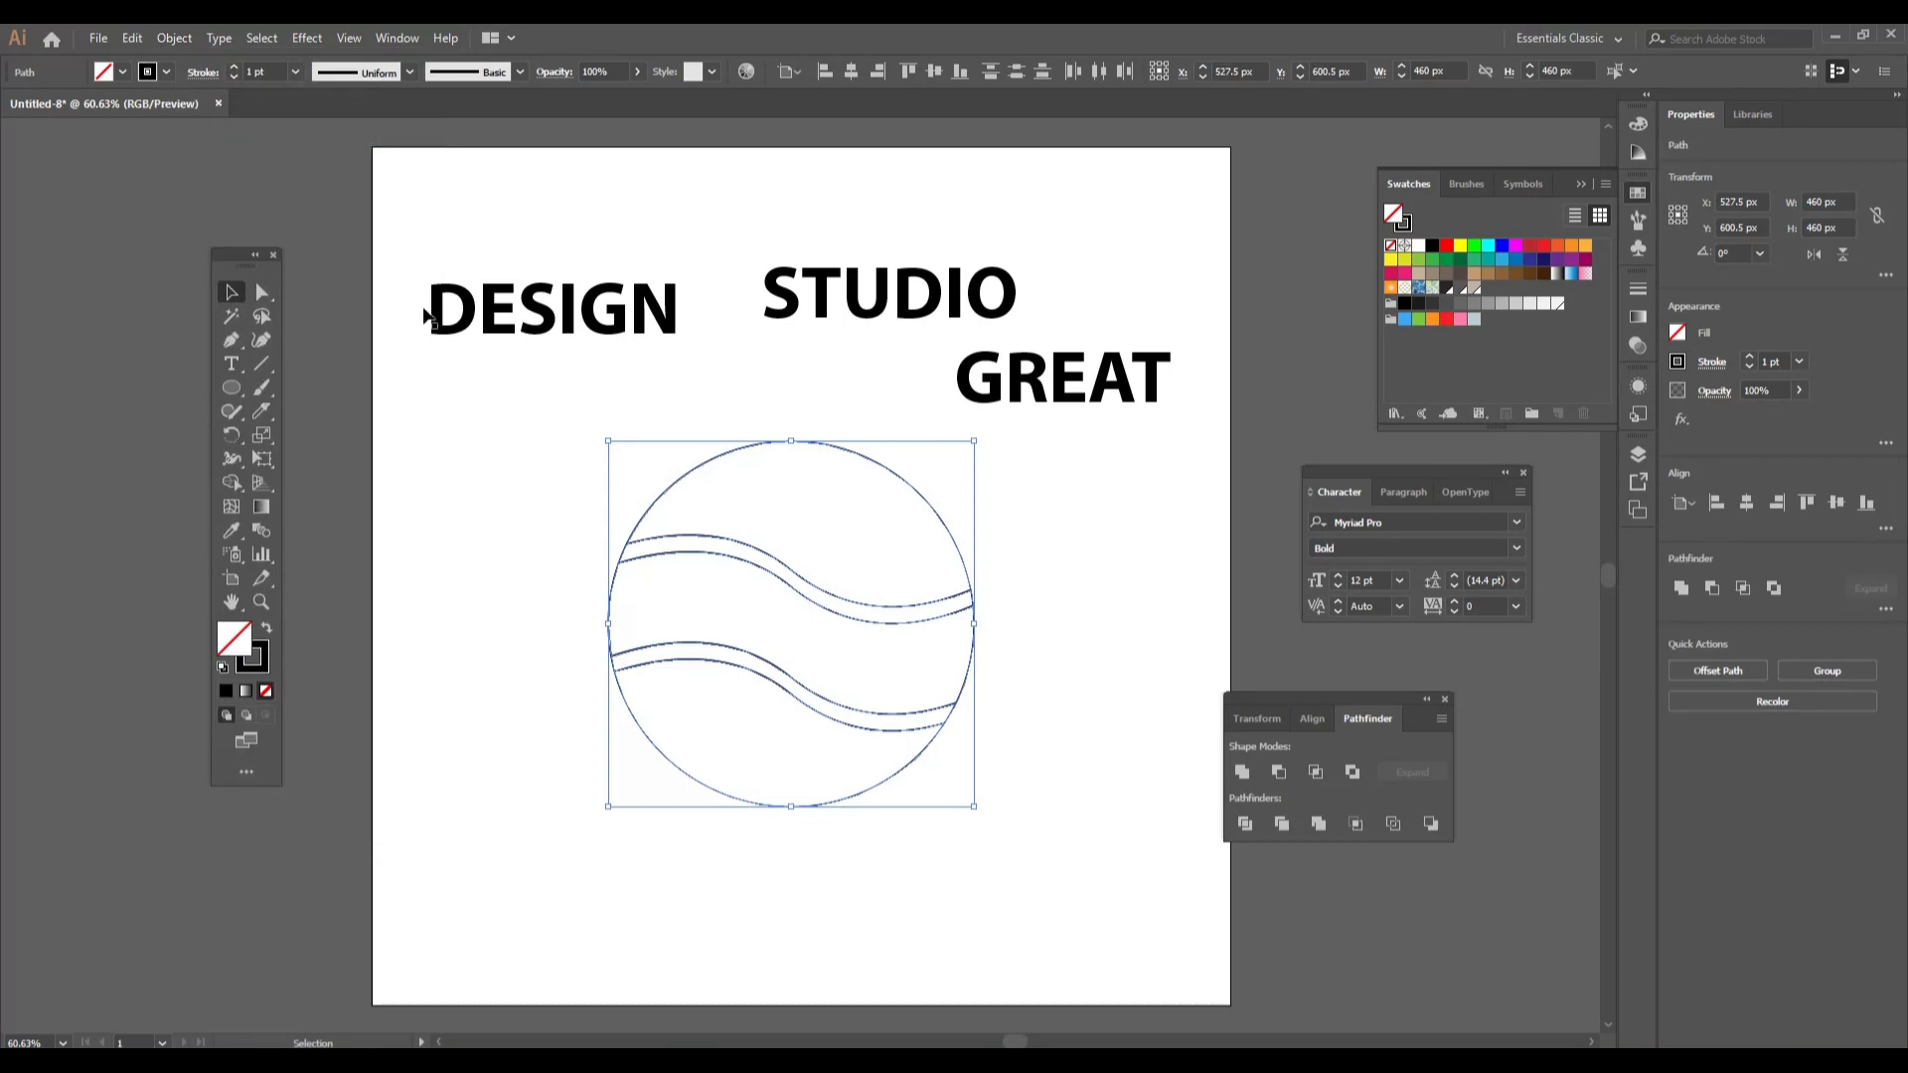
pyautogui.click(481, 493)
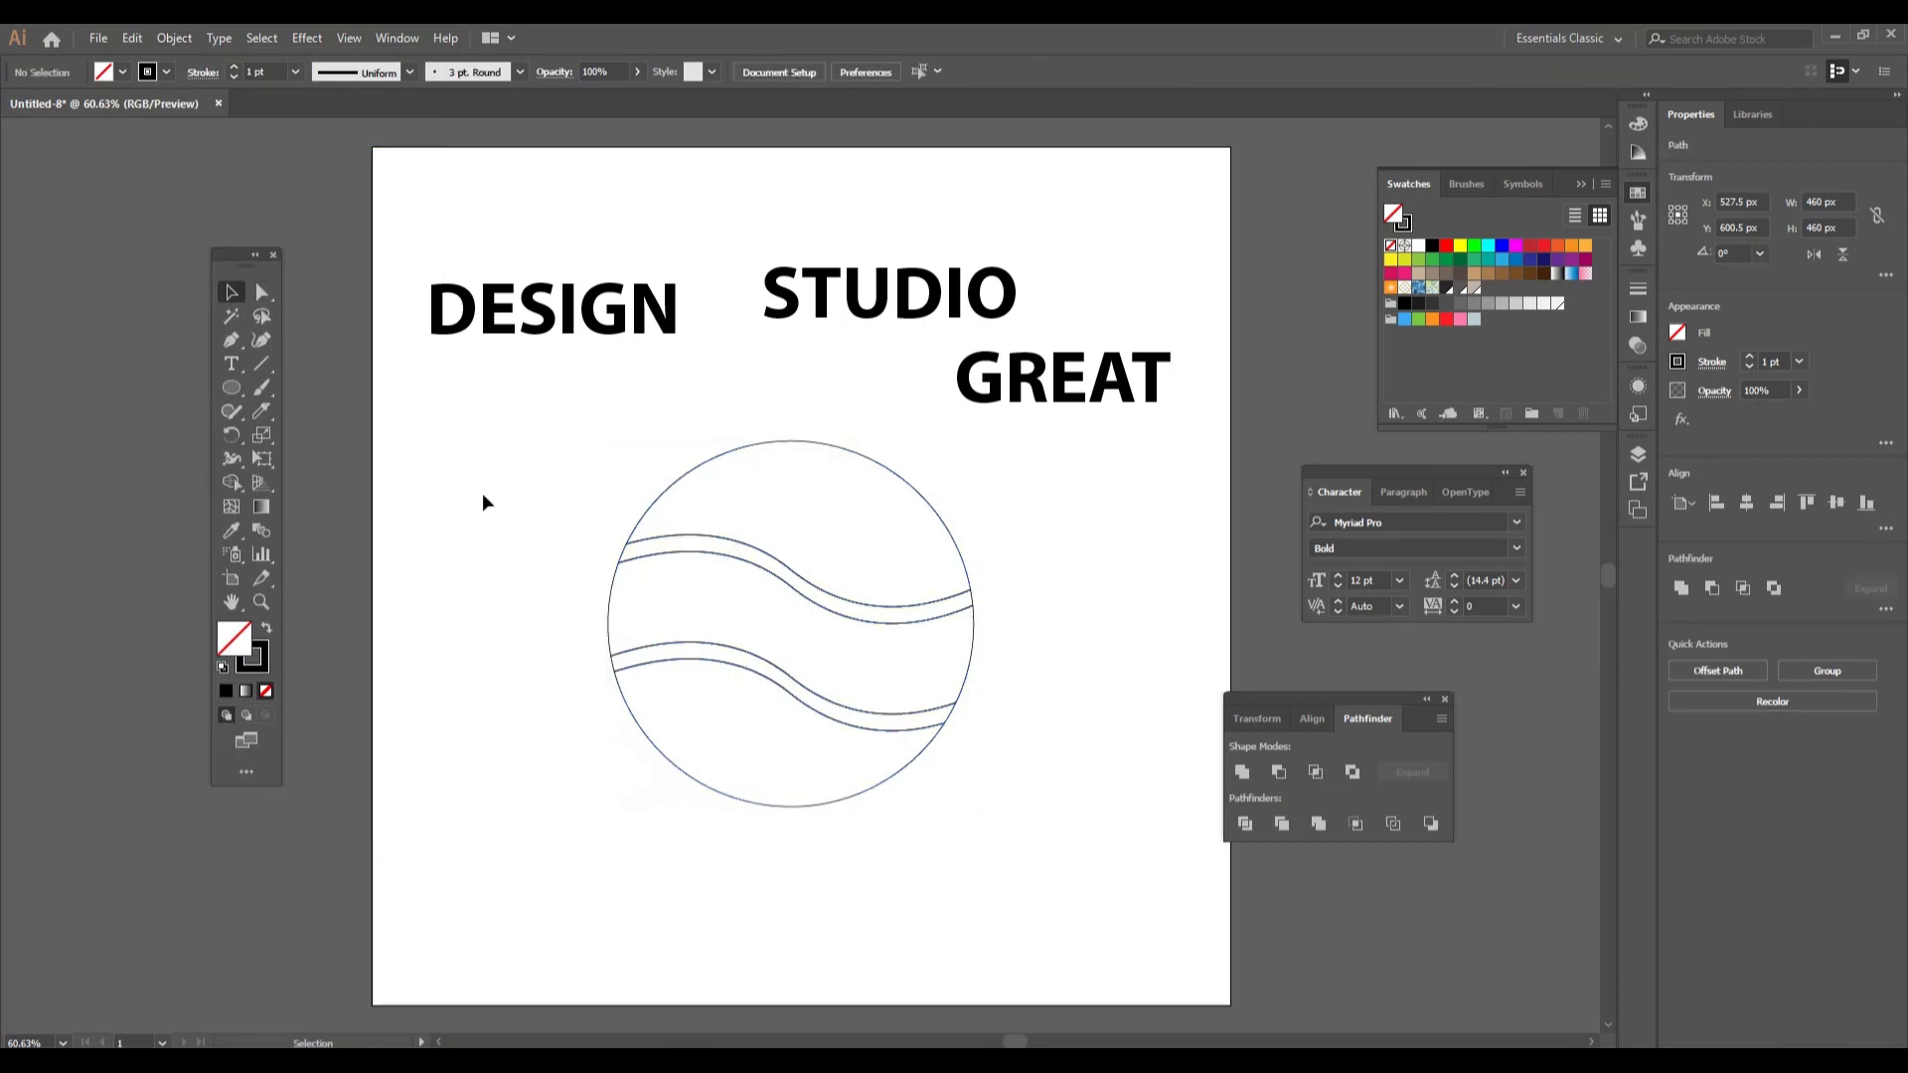
# Delete the two thin wavy strips between the circle's three large pieces
pyautogui.click(698, 556)
pyautogui.press('Delete')
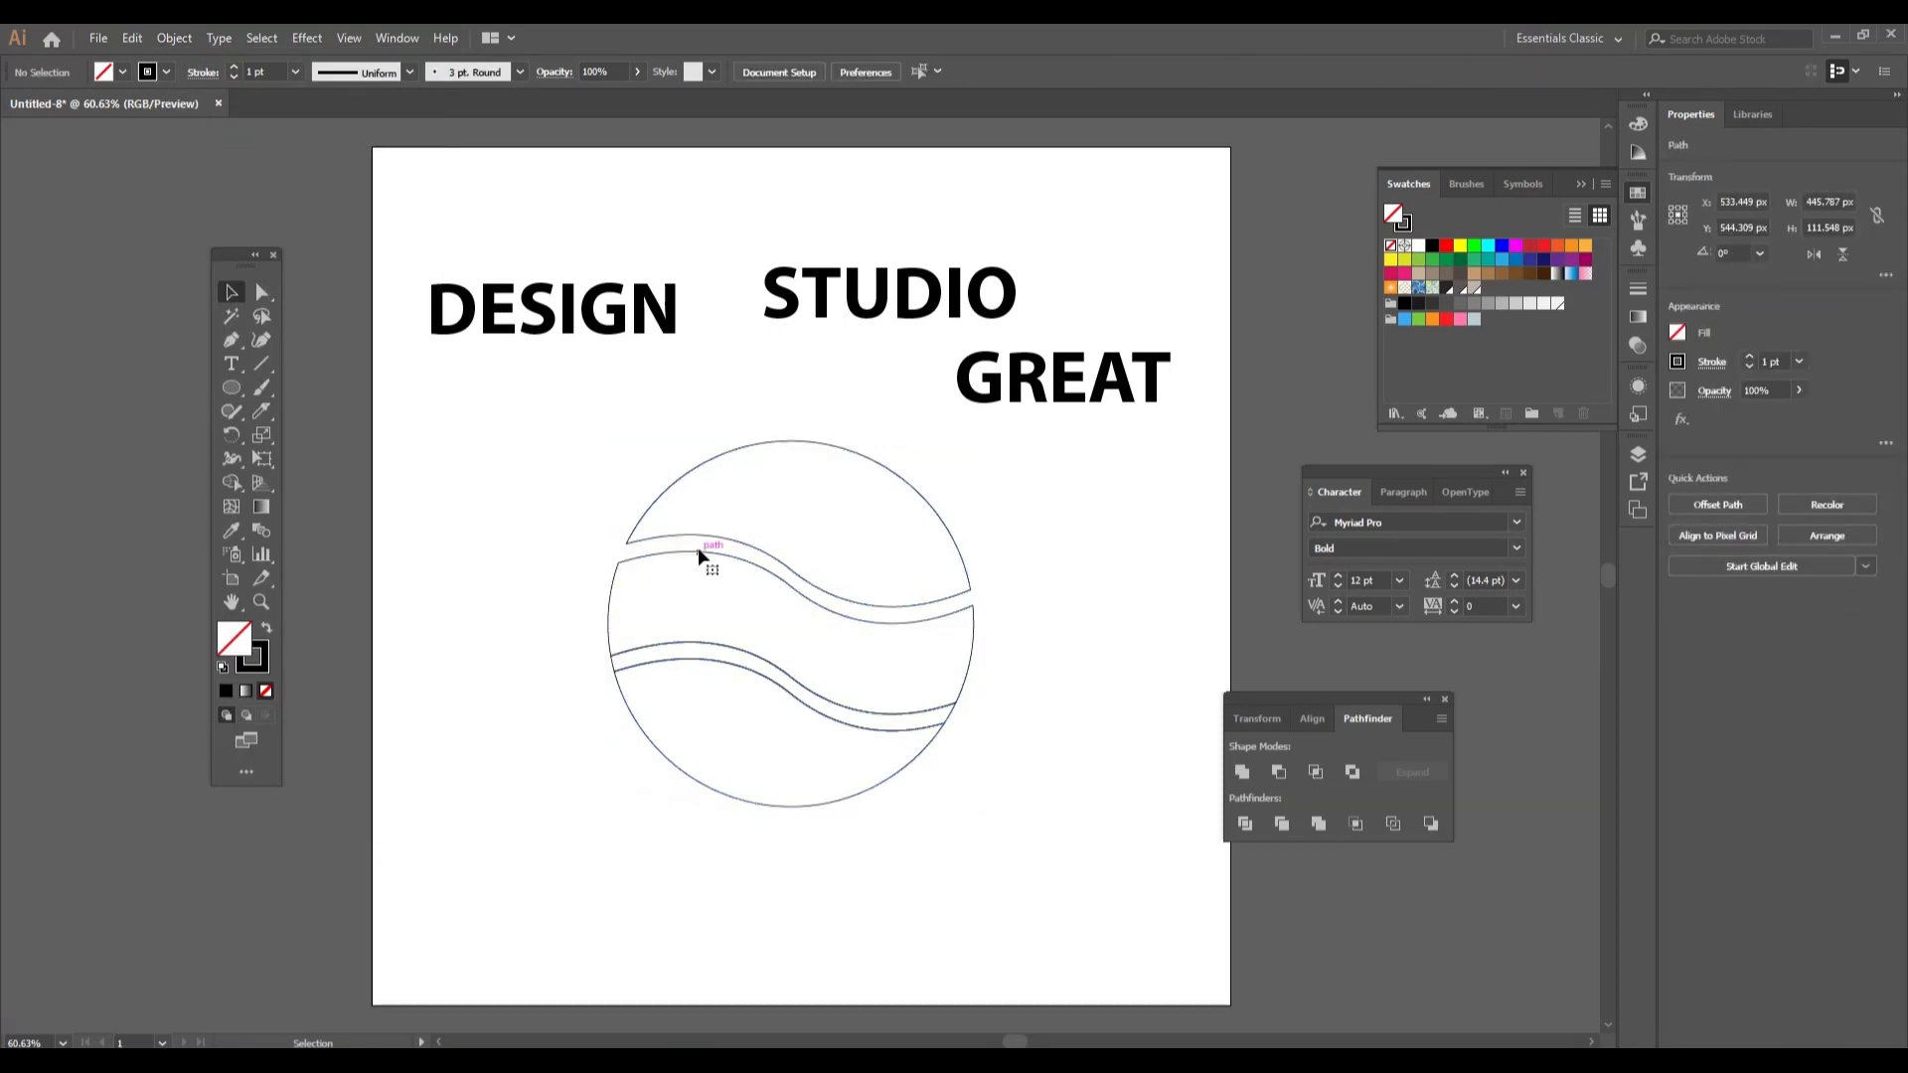
pyautogui.click(745, 666)
pyautogui.press('Delete')
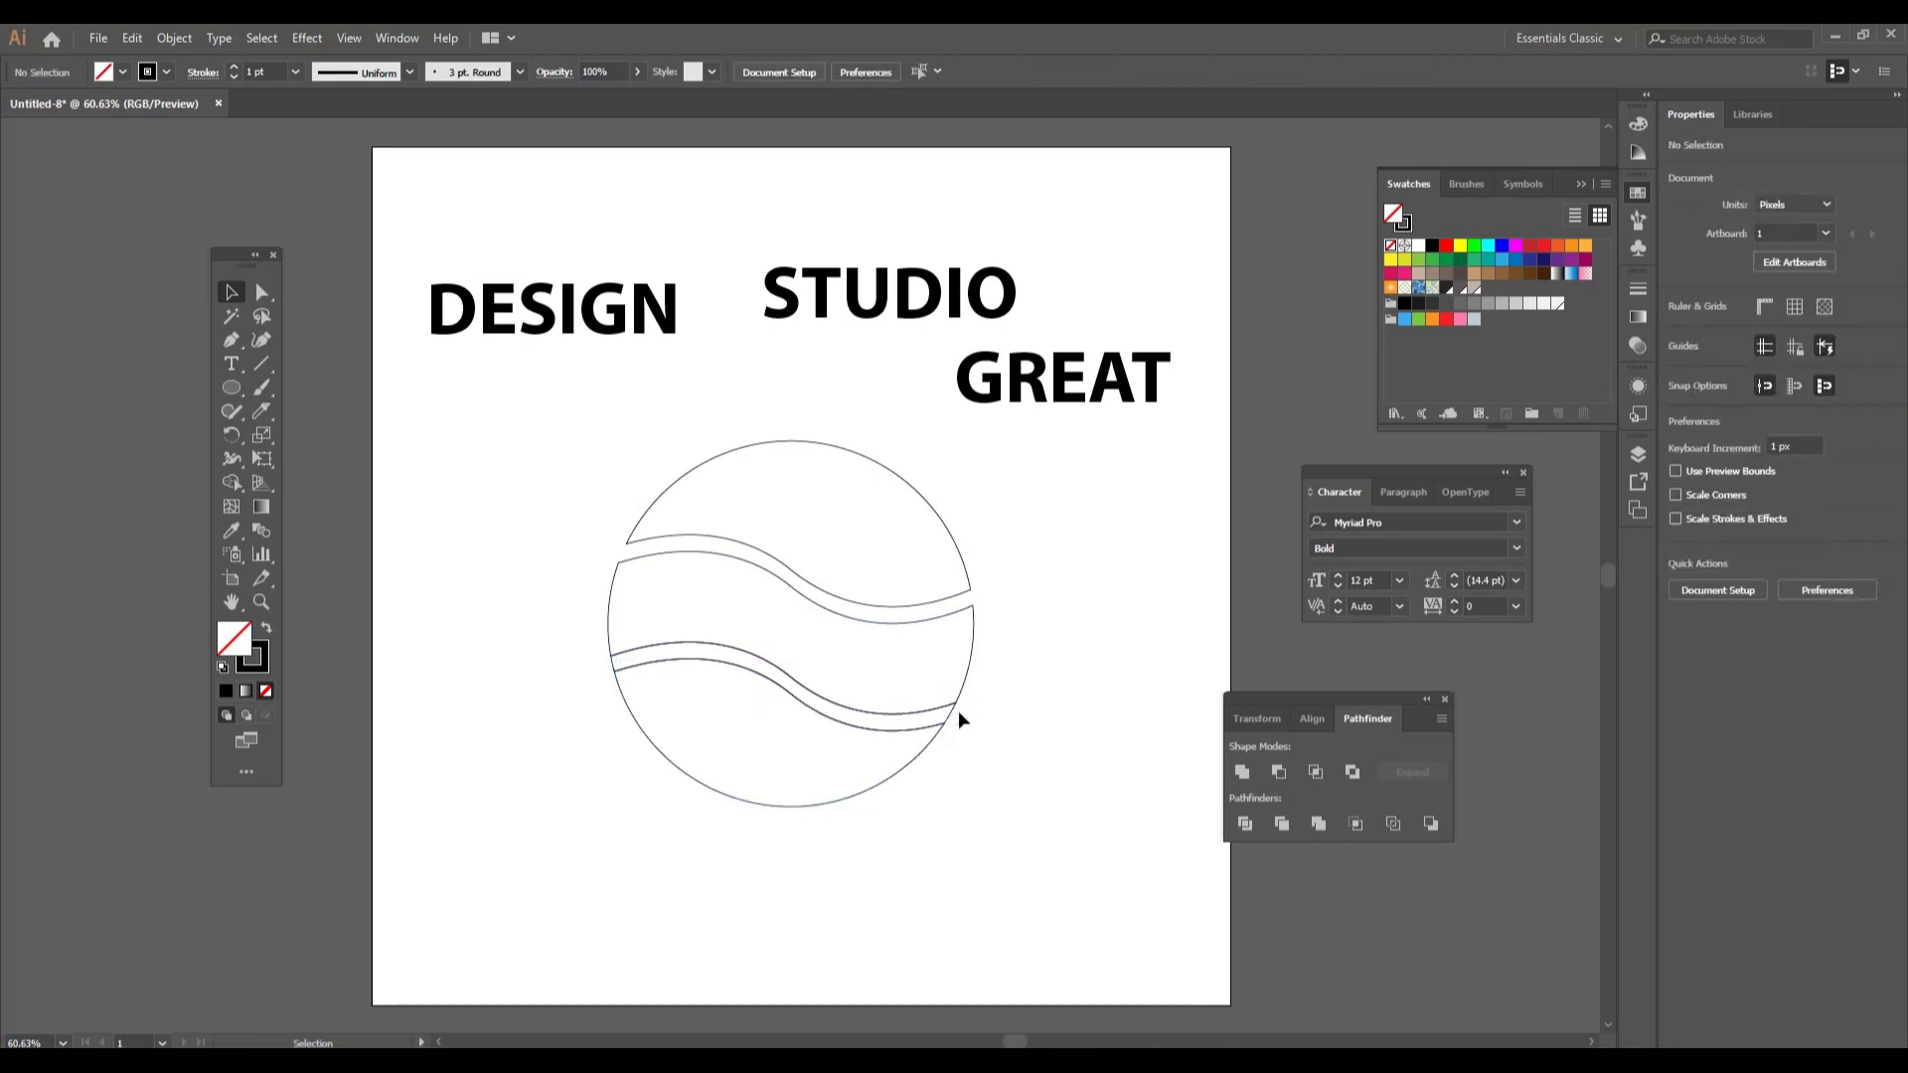
pyautogui.click(956, 711)
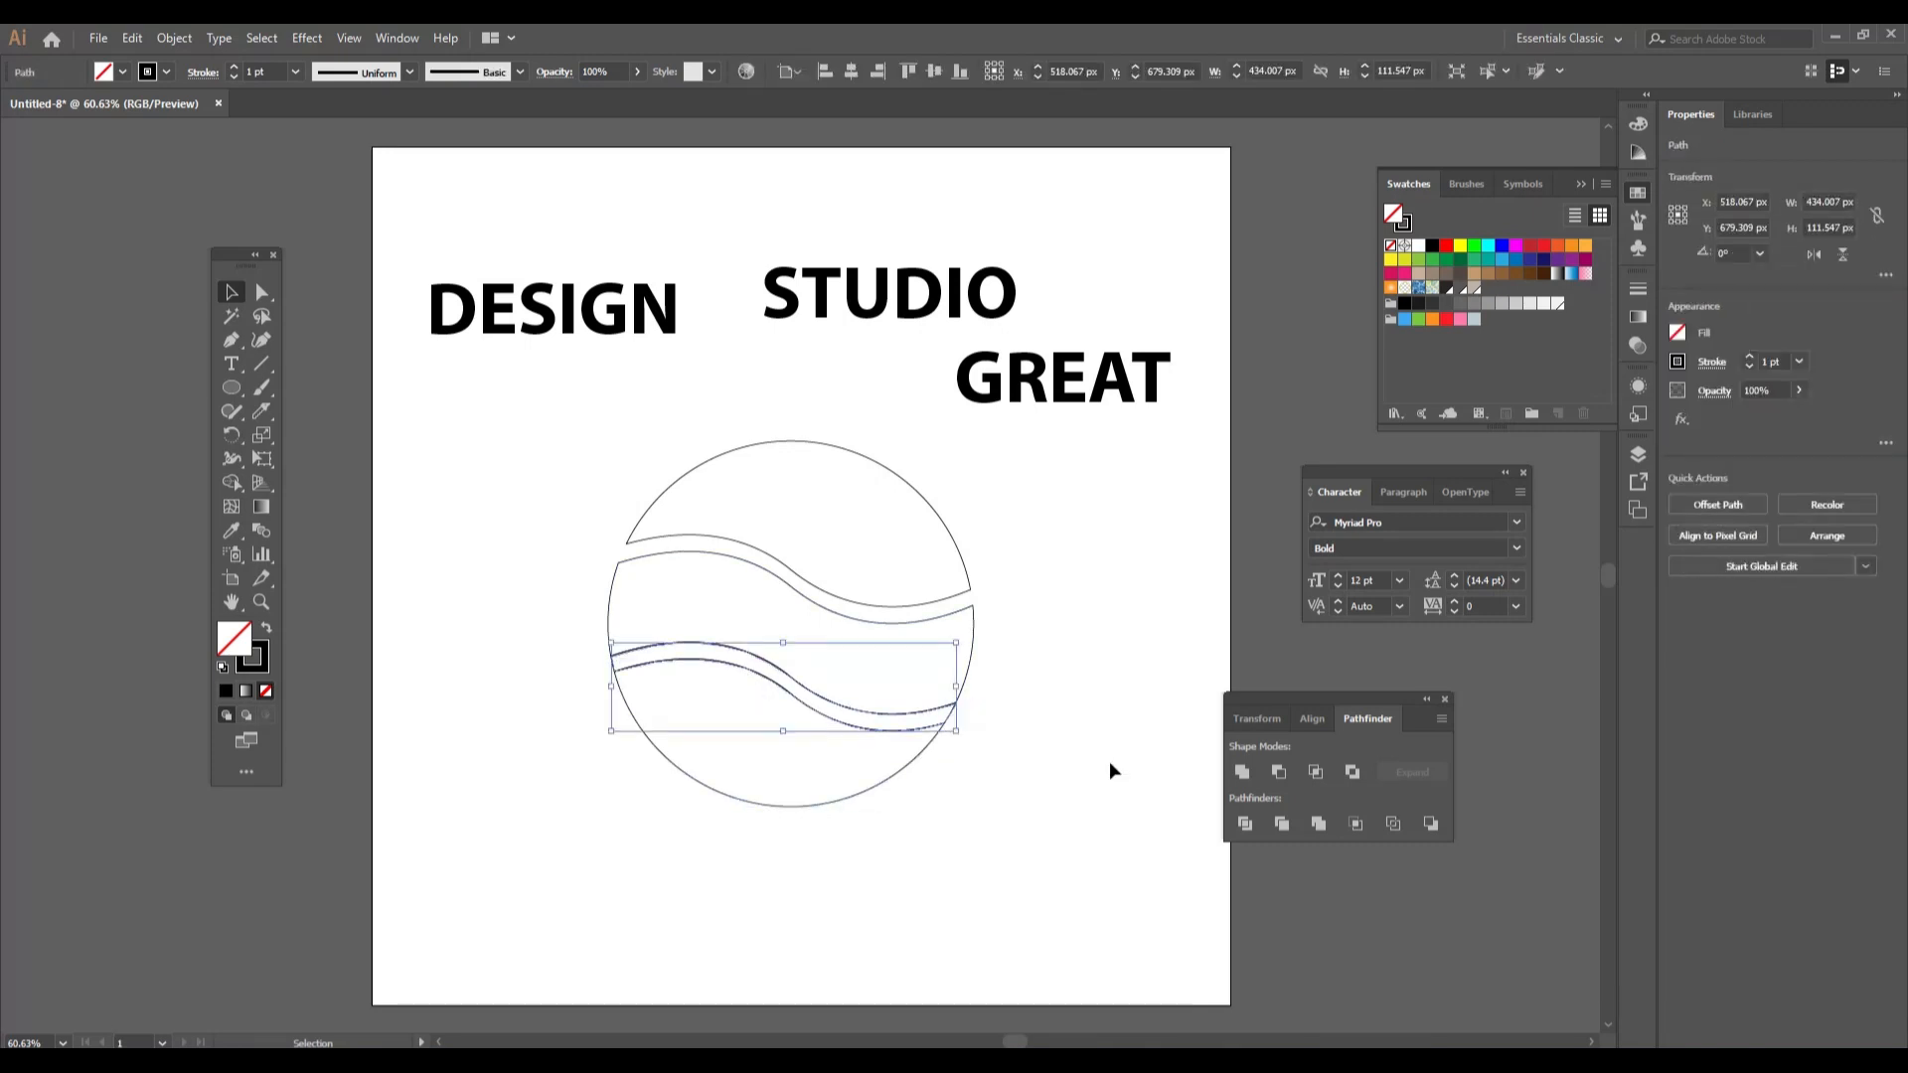
pyautogui.press('Delete')
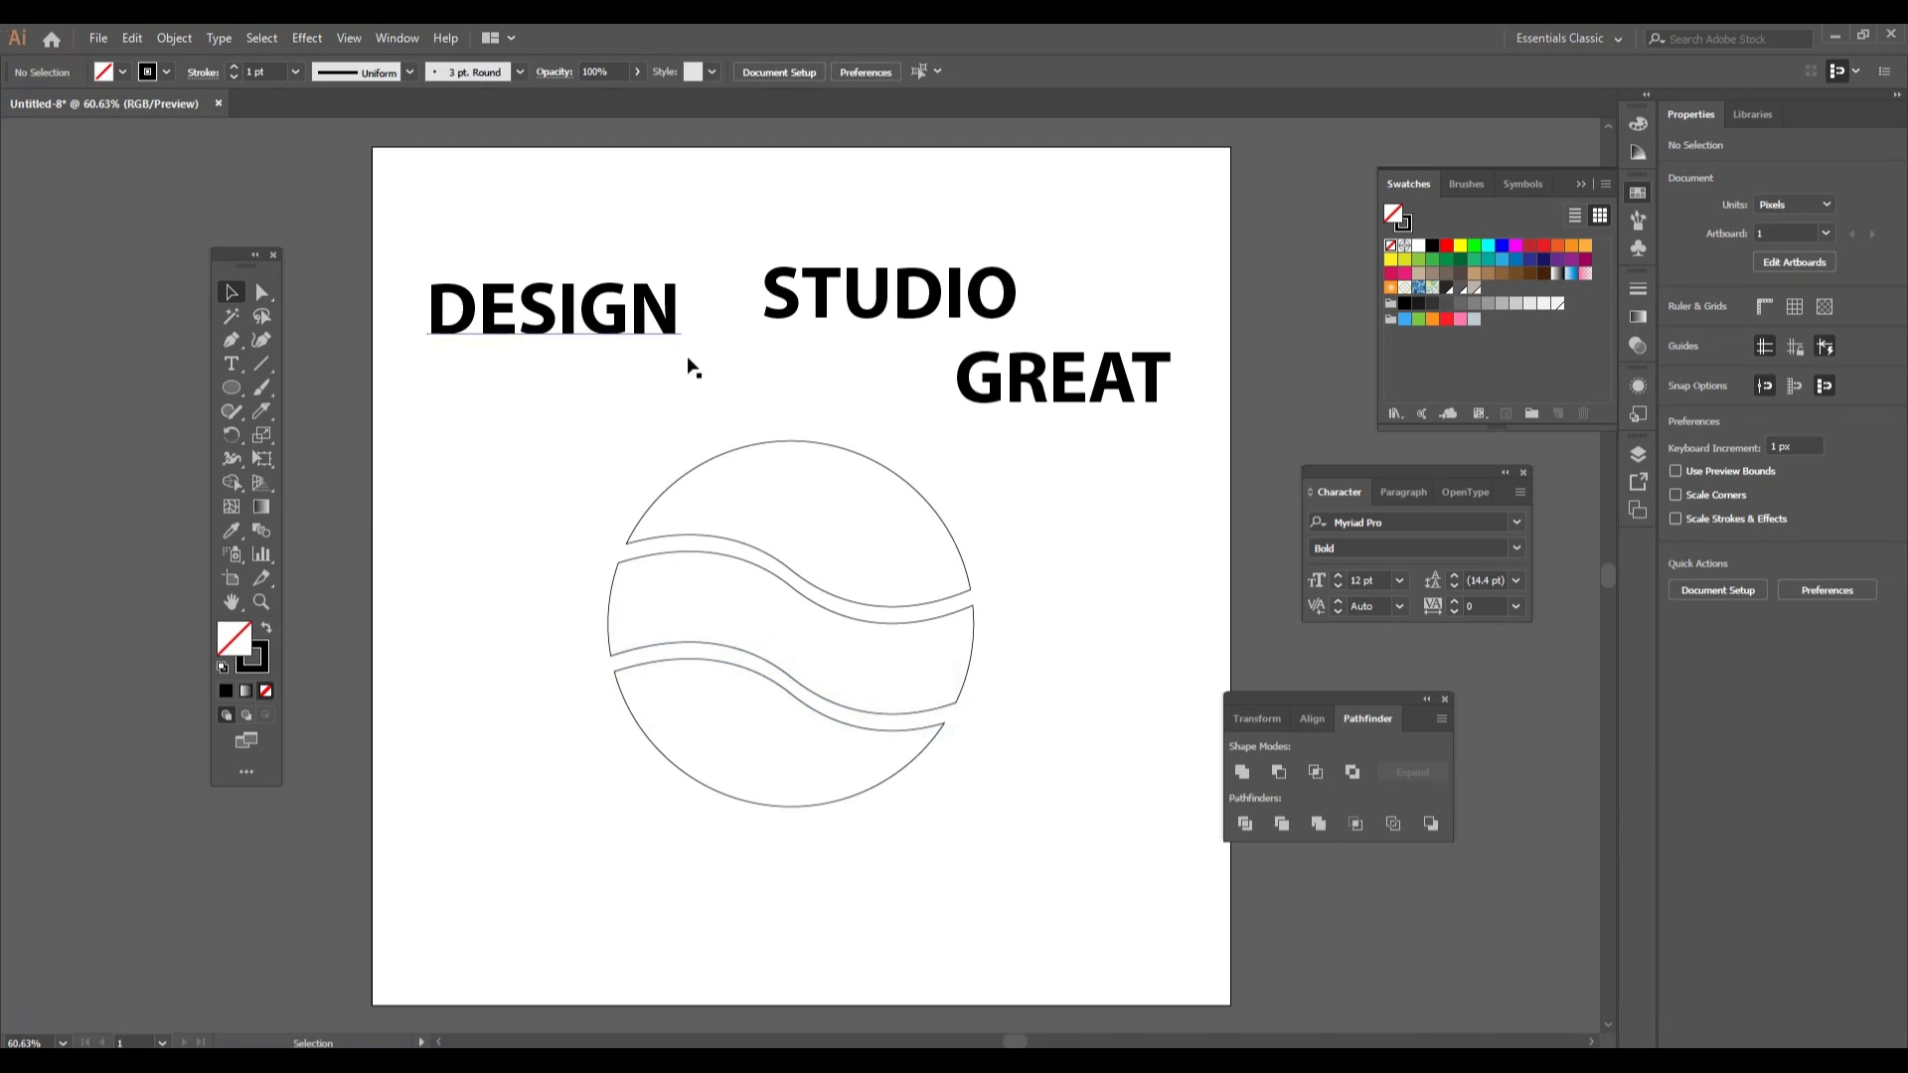
# Warp GREAT into the circle's upper piece using Envelope Distort with Make with Top Object
pyautogui.moveTo(814, 401); pyautogui.dragTo(898, 513)
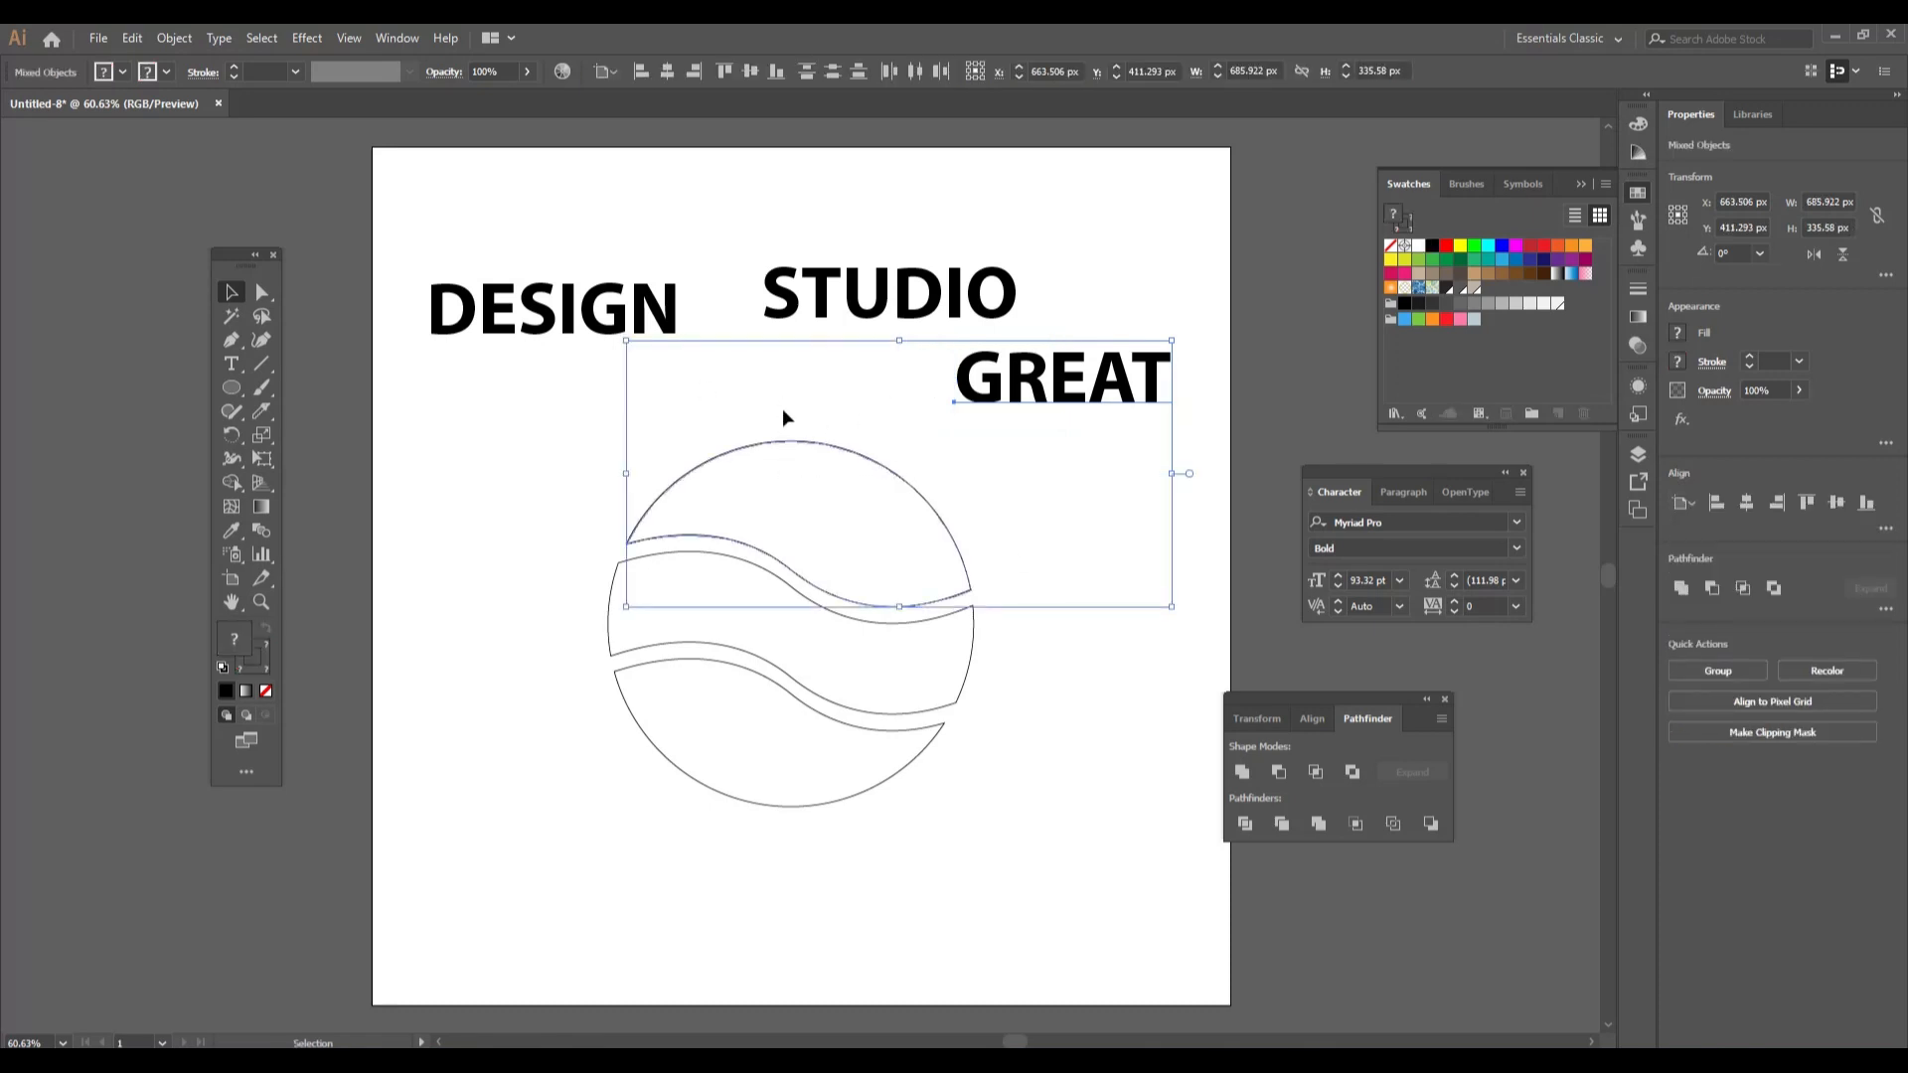
pyautogui.click(173, 38)
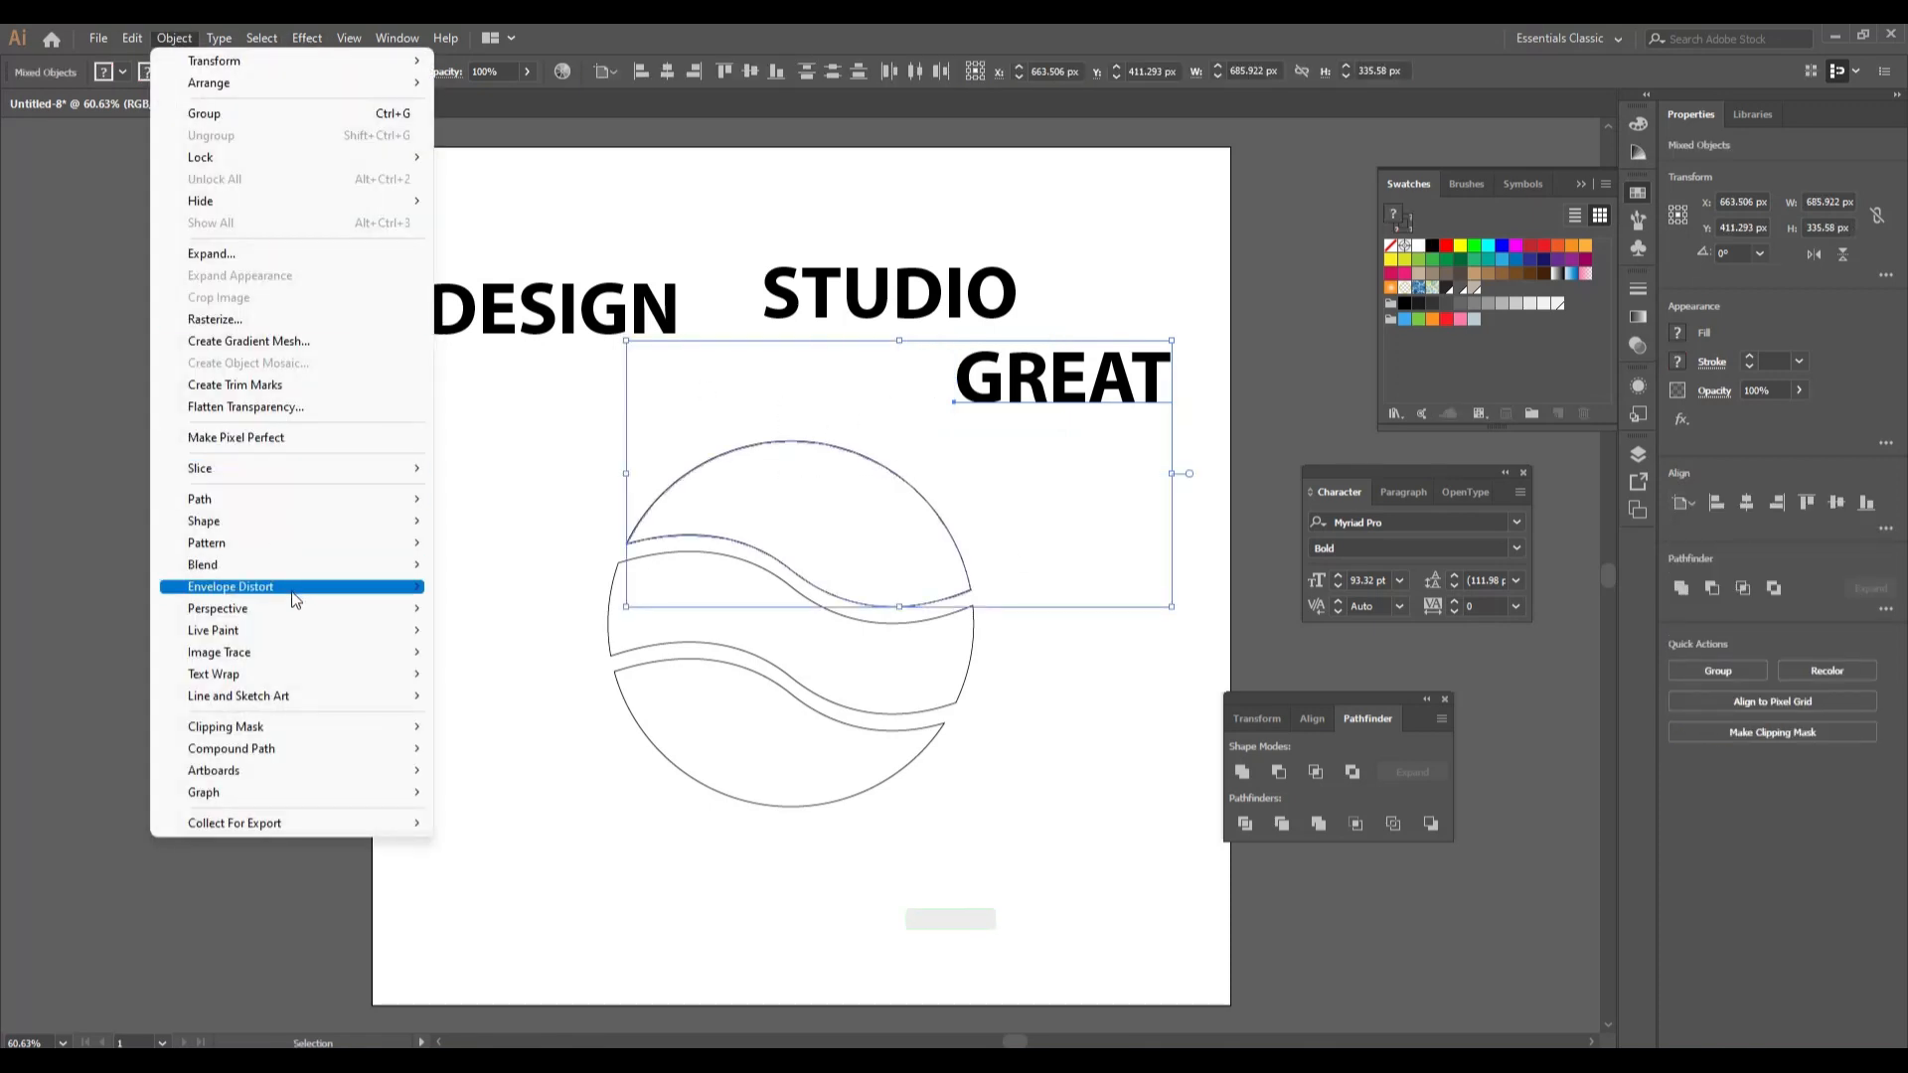
pyautogui.moveTo(323, 597)
pyautogui.click(525, 630)
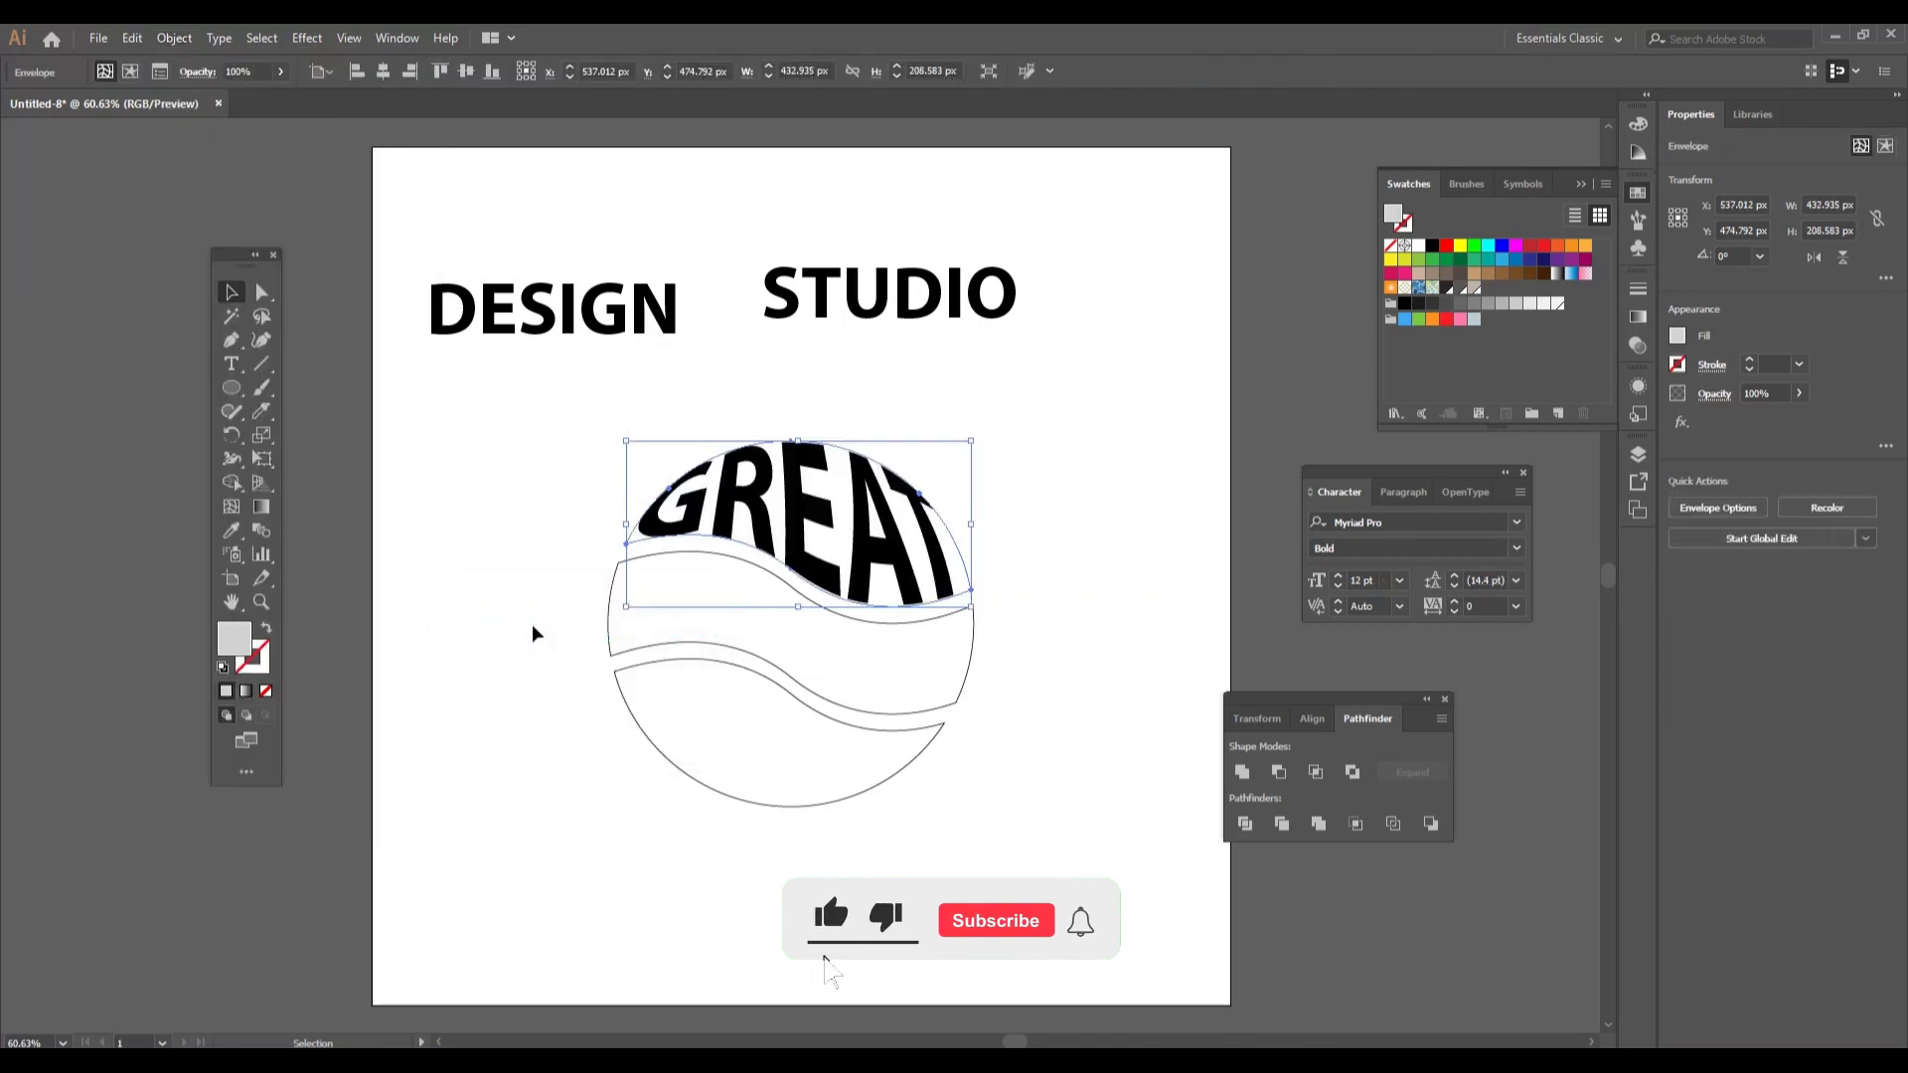
pyautogui.click(1076, 737)
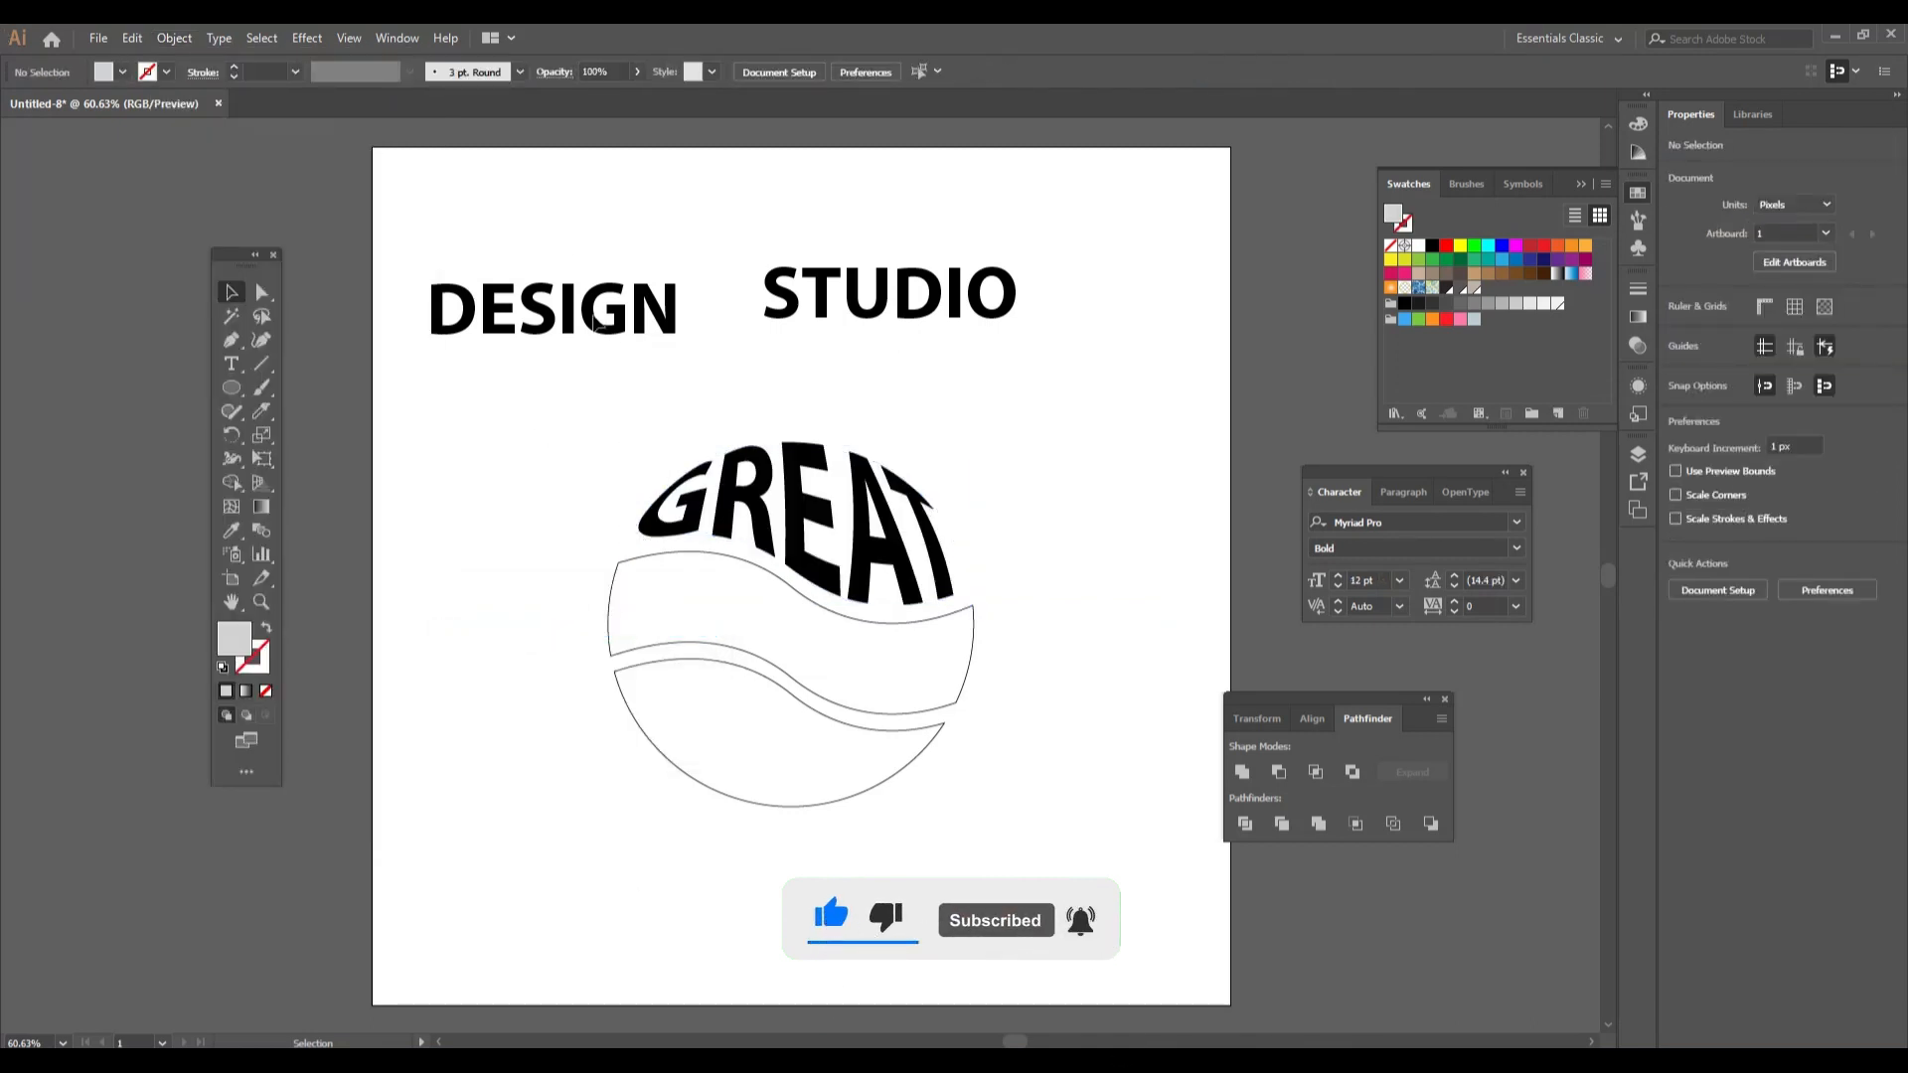
# Warp DESIGN into the circle's middle piece using Envelope Distort with Make with Top Object
pyautogui.moveTo(562, 250); pyautogui.dragTo(623, 387)
pyautogui.moveTo(573, 569); pyautogui.dragTo(653, 620)
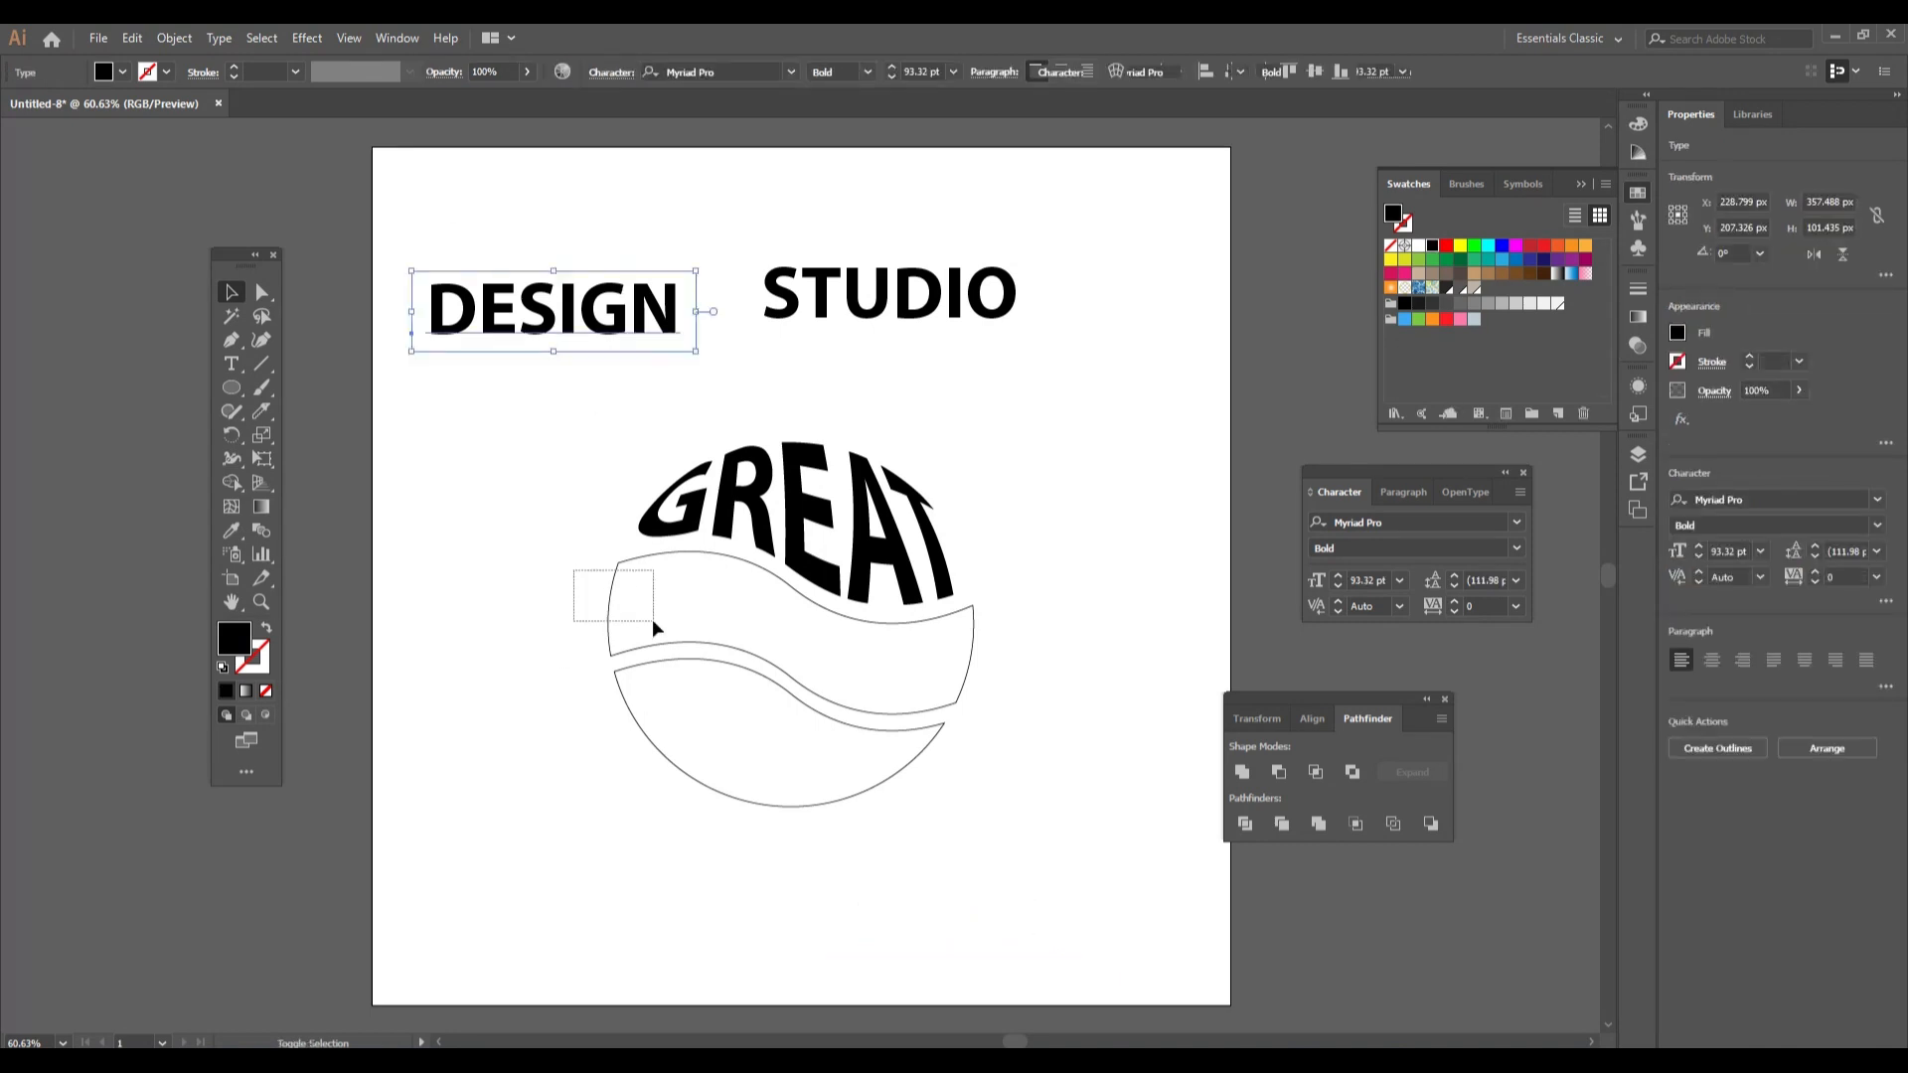
pyautogui.click(173, 38)
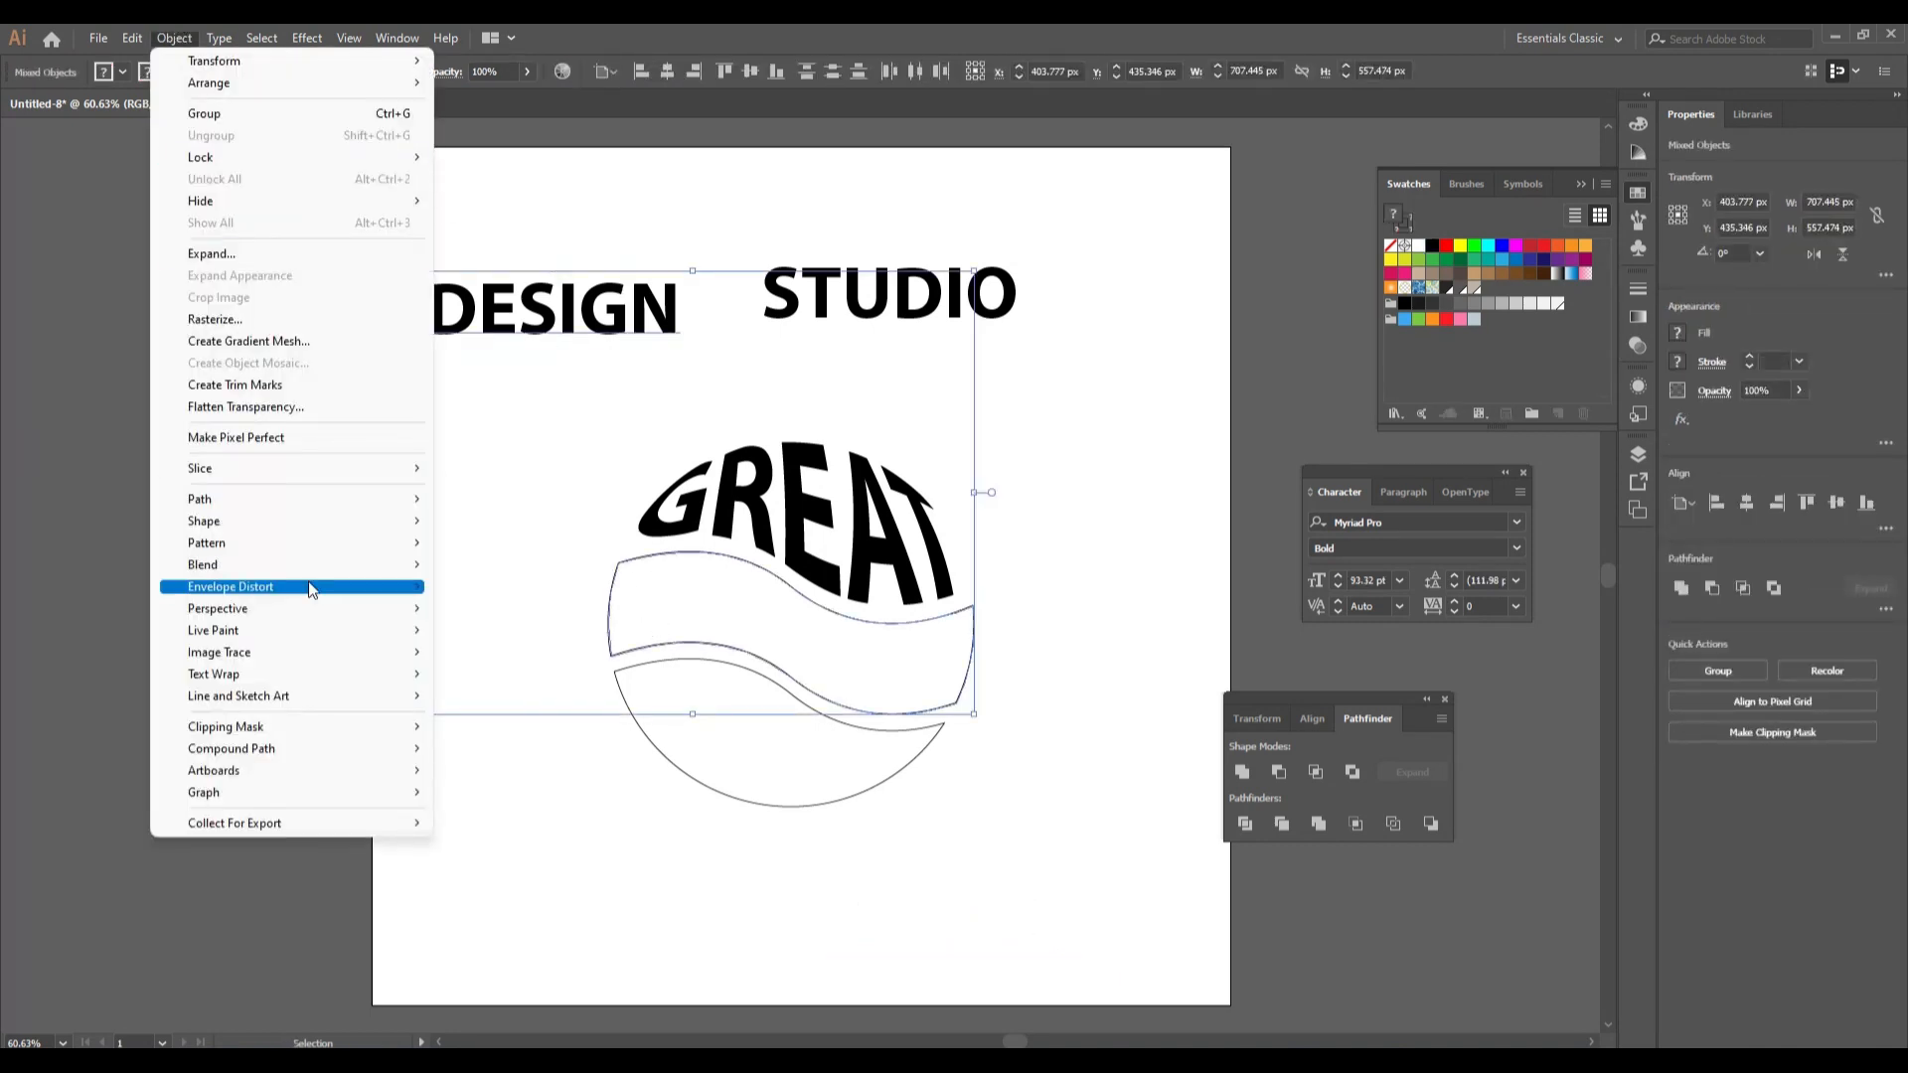
pyautogui.click(532, 627)
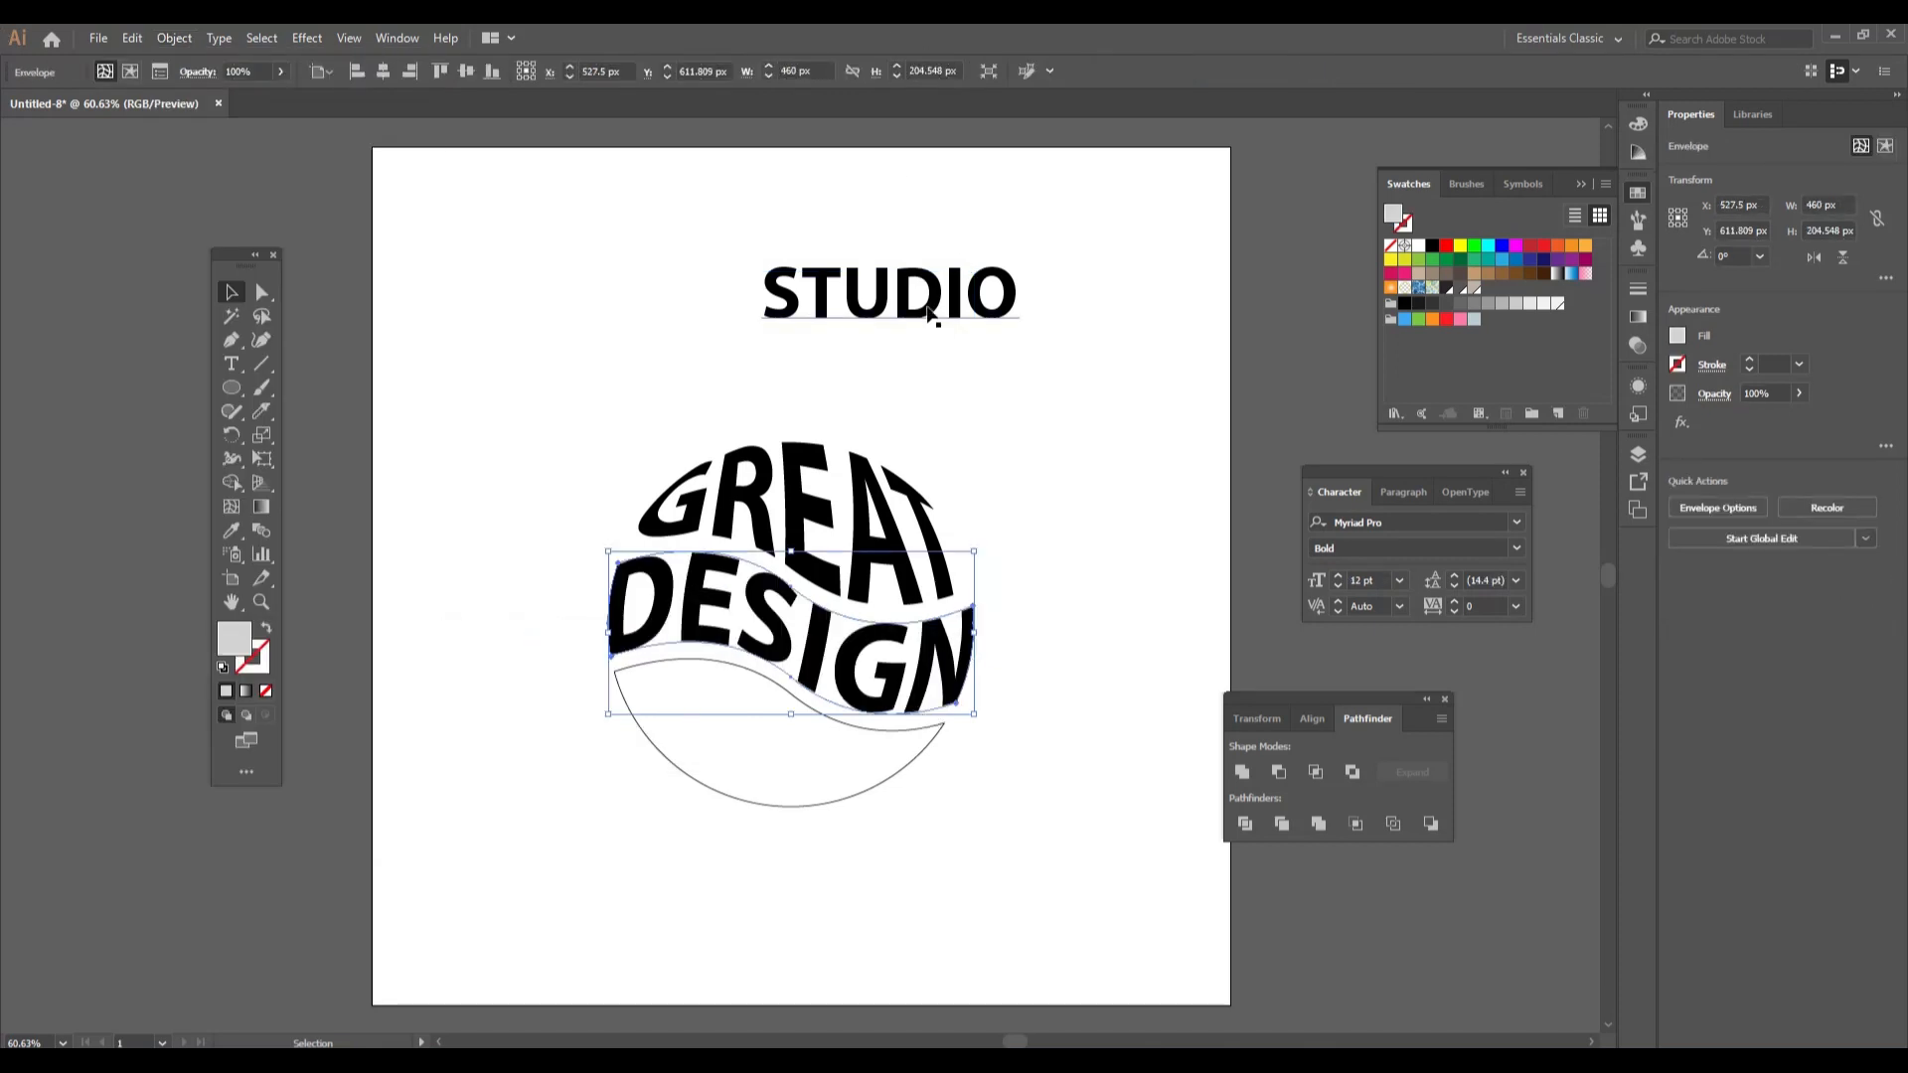
pyautogui.click(920, 237)
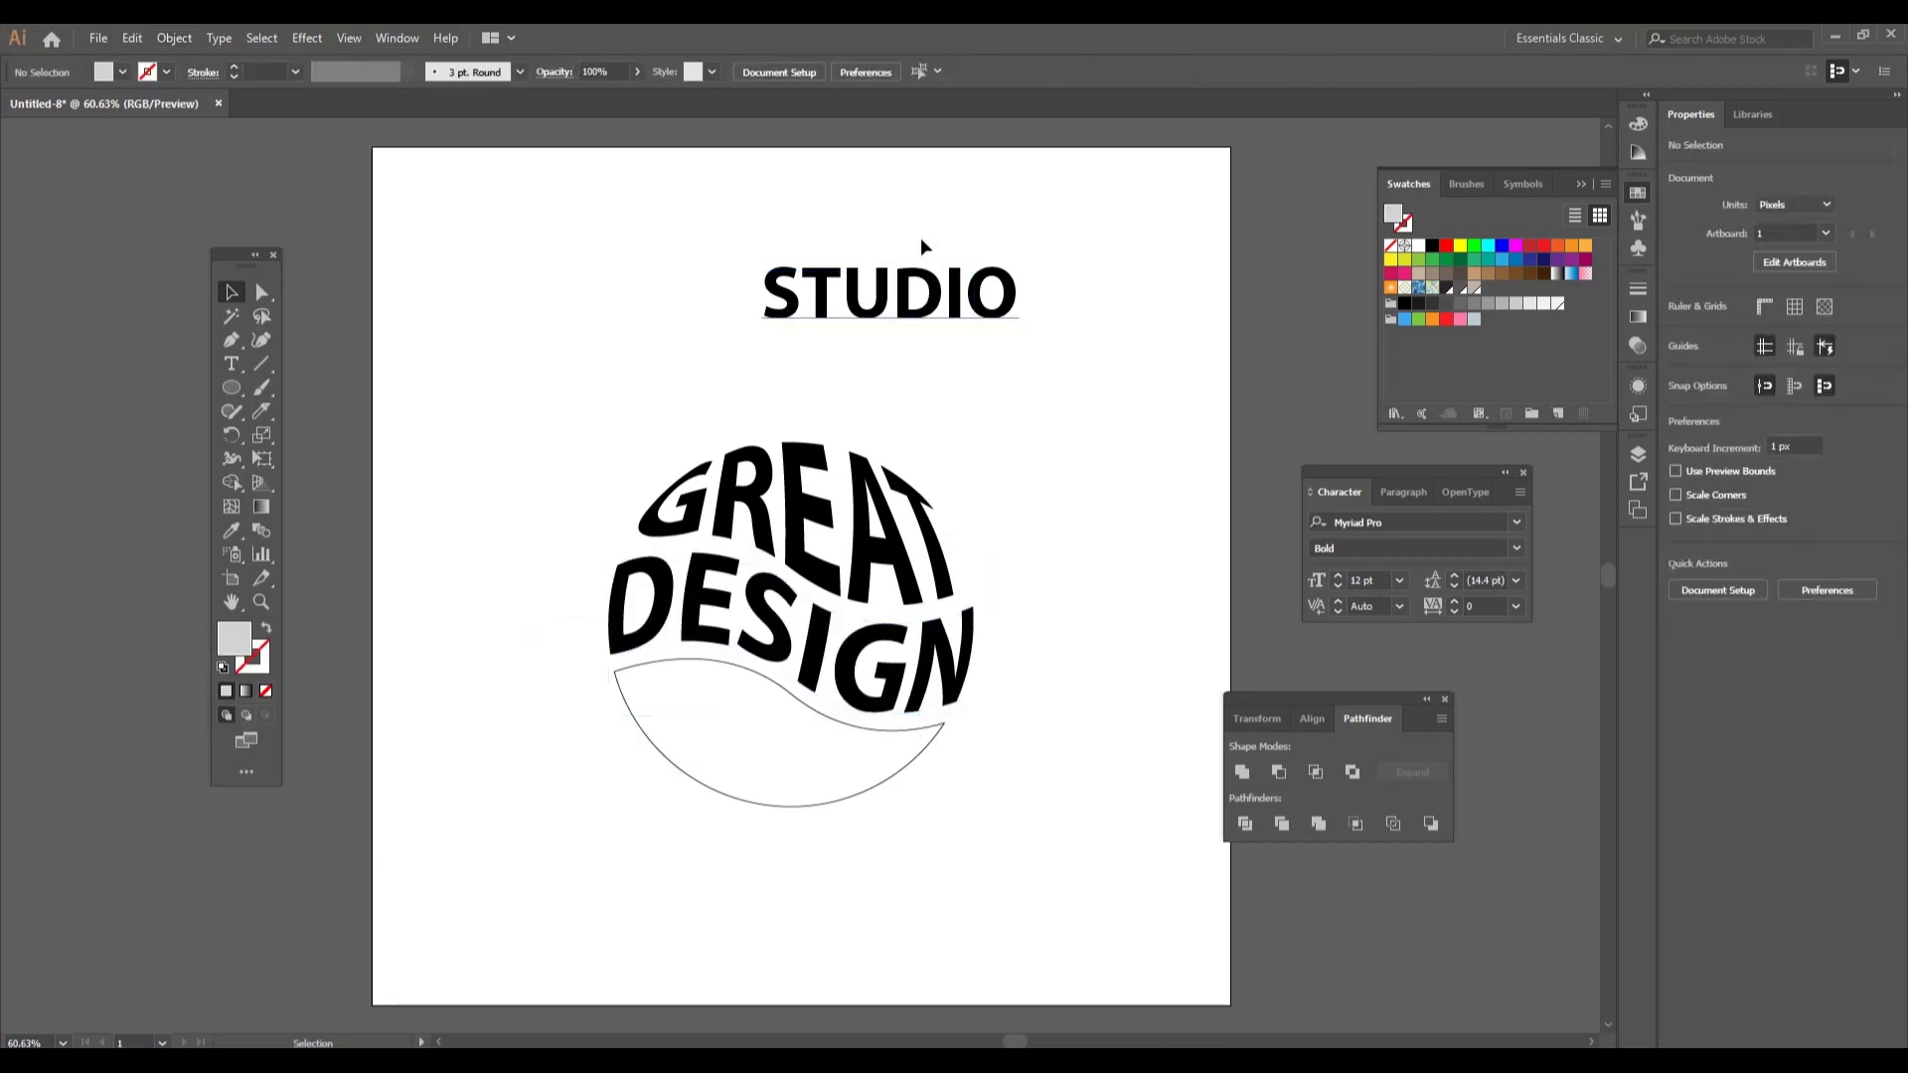
# Warp STUDIO into the circle's lower piece using Envelope Distort with Make with Top Object
pyautogui.click(947, 296)
pyautogui.moveTo(834, 795); pyautogui.dragTo(889, 832)
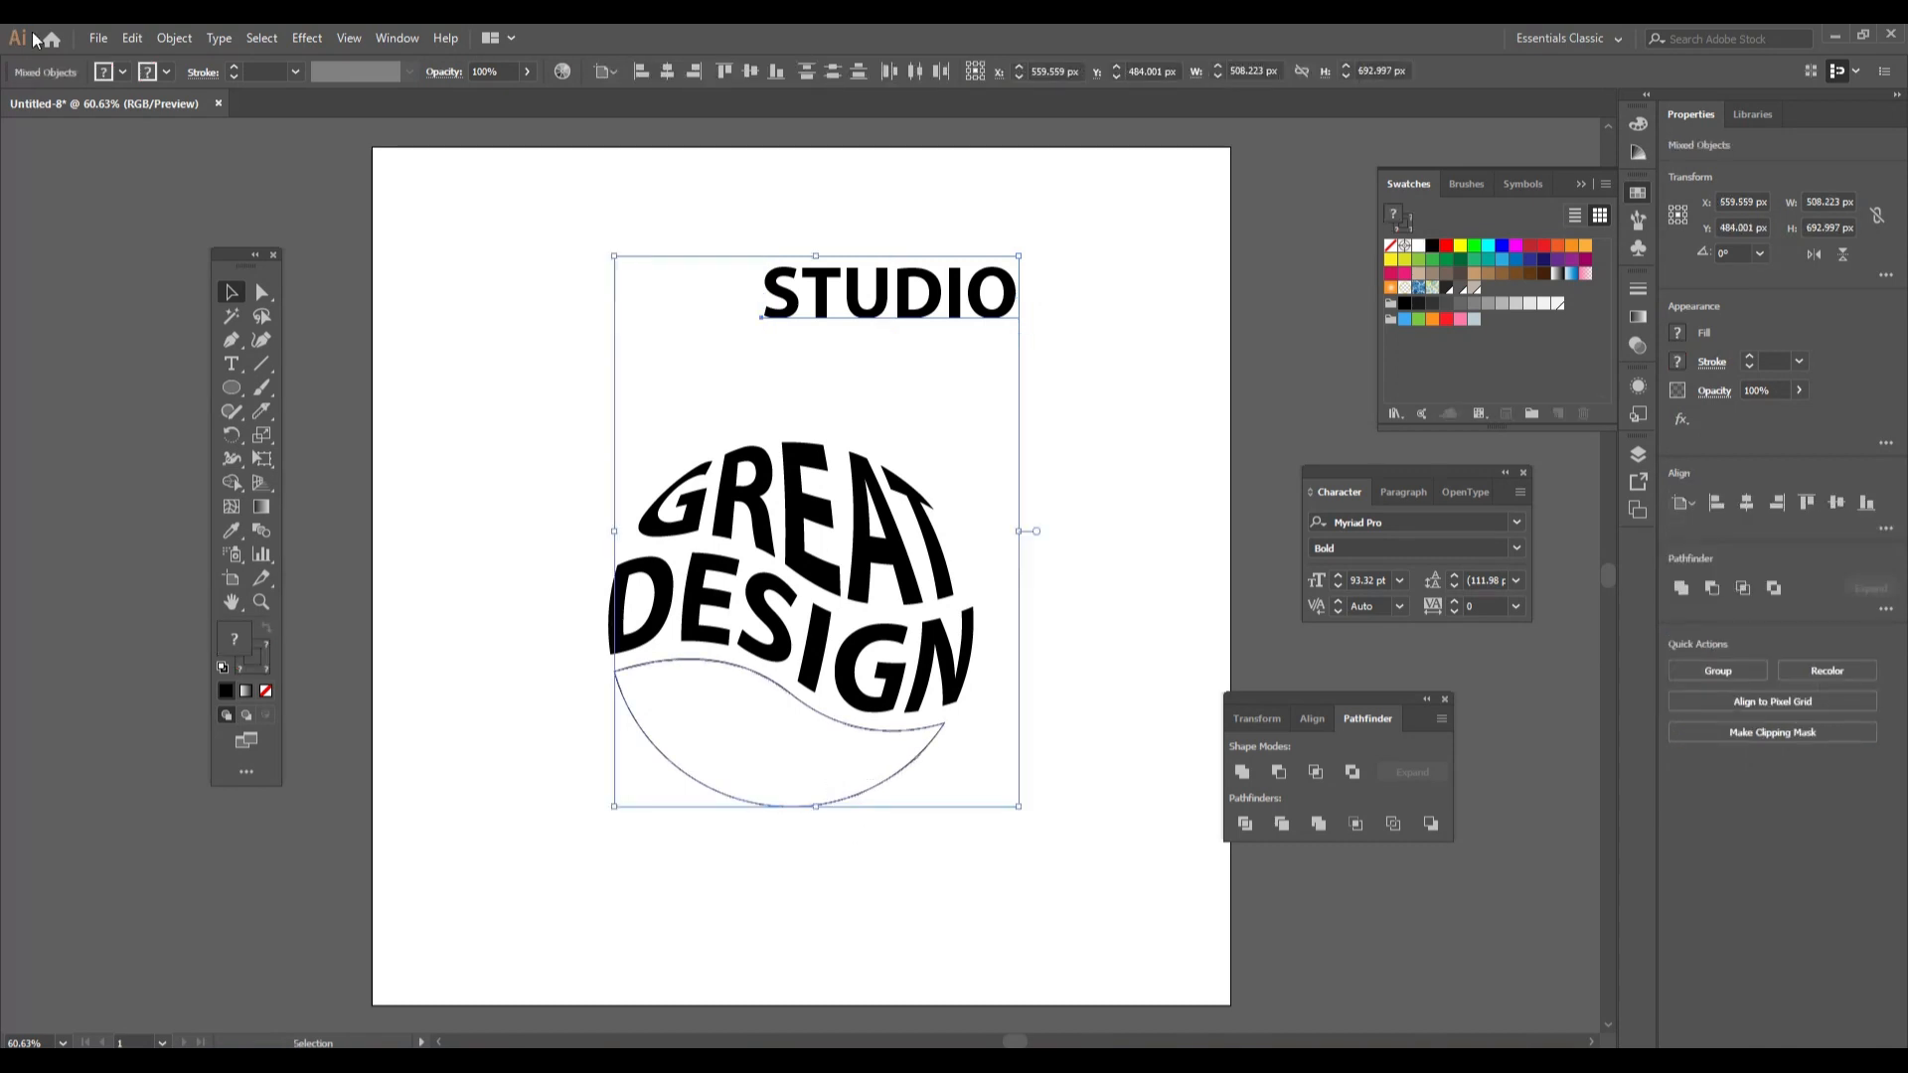
pyautogui.click(174, 38)
pyautogui.moveTo(358, 587)
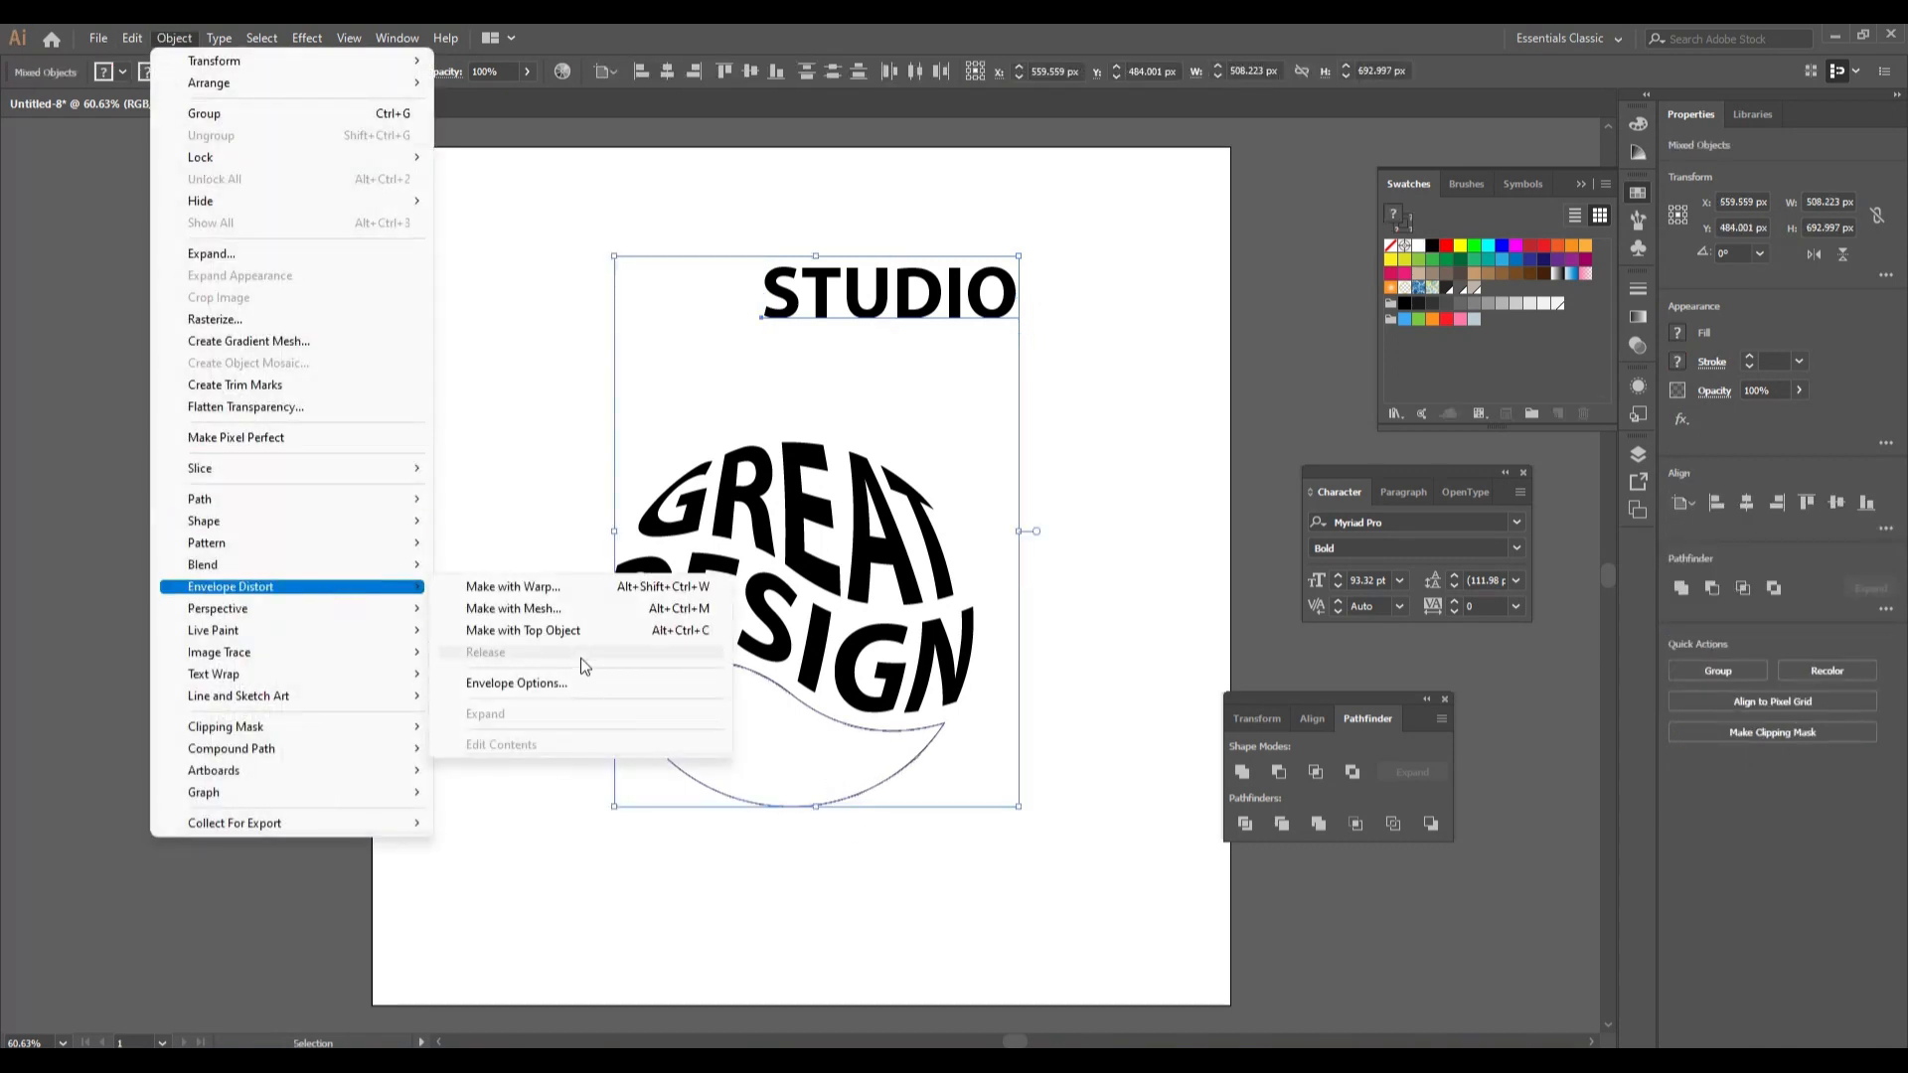
pyautogui.click(588, 630)
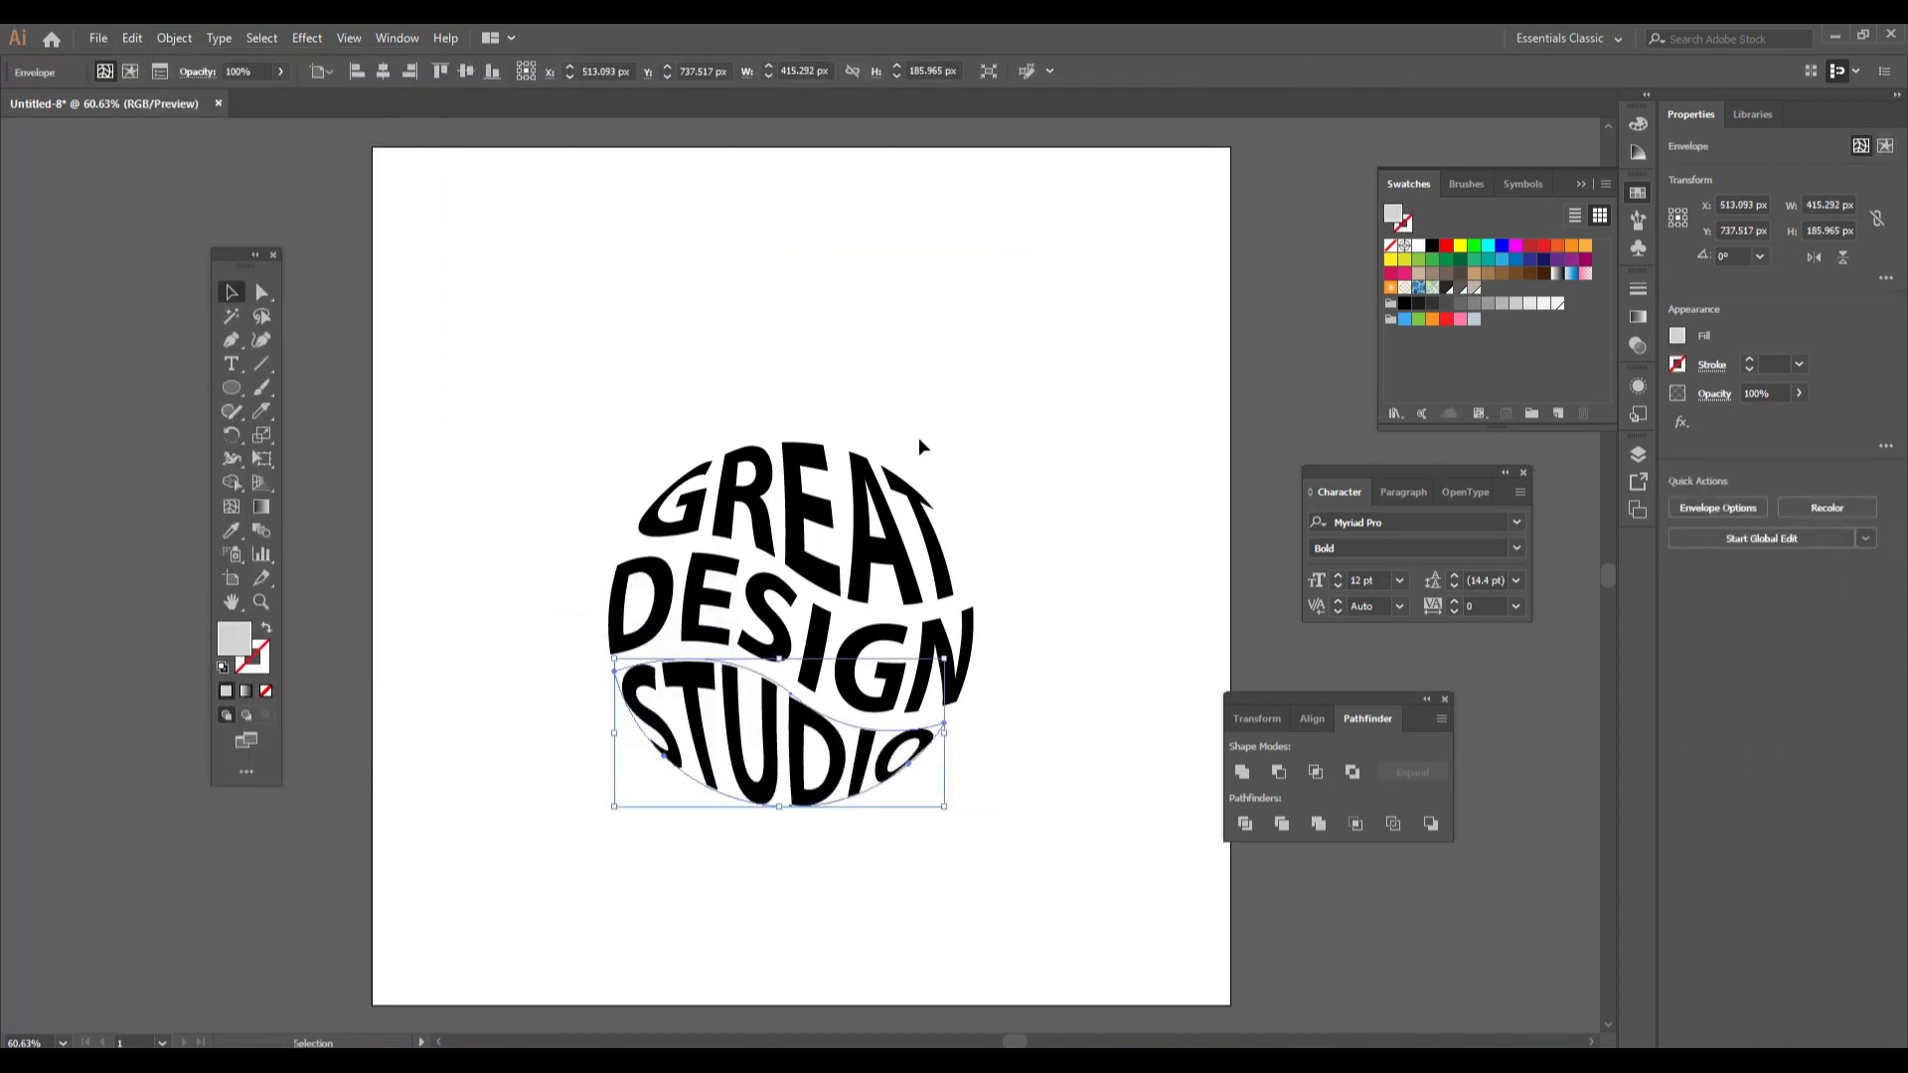
pyautogui.click(1066, 611)
# Expand the three warped words with the Object and Fill options enabled
pyautogui.moveTo(519, 351); pyautogui.dragTo(992, 813)
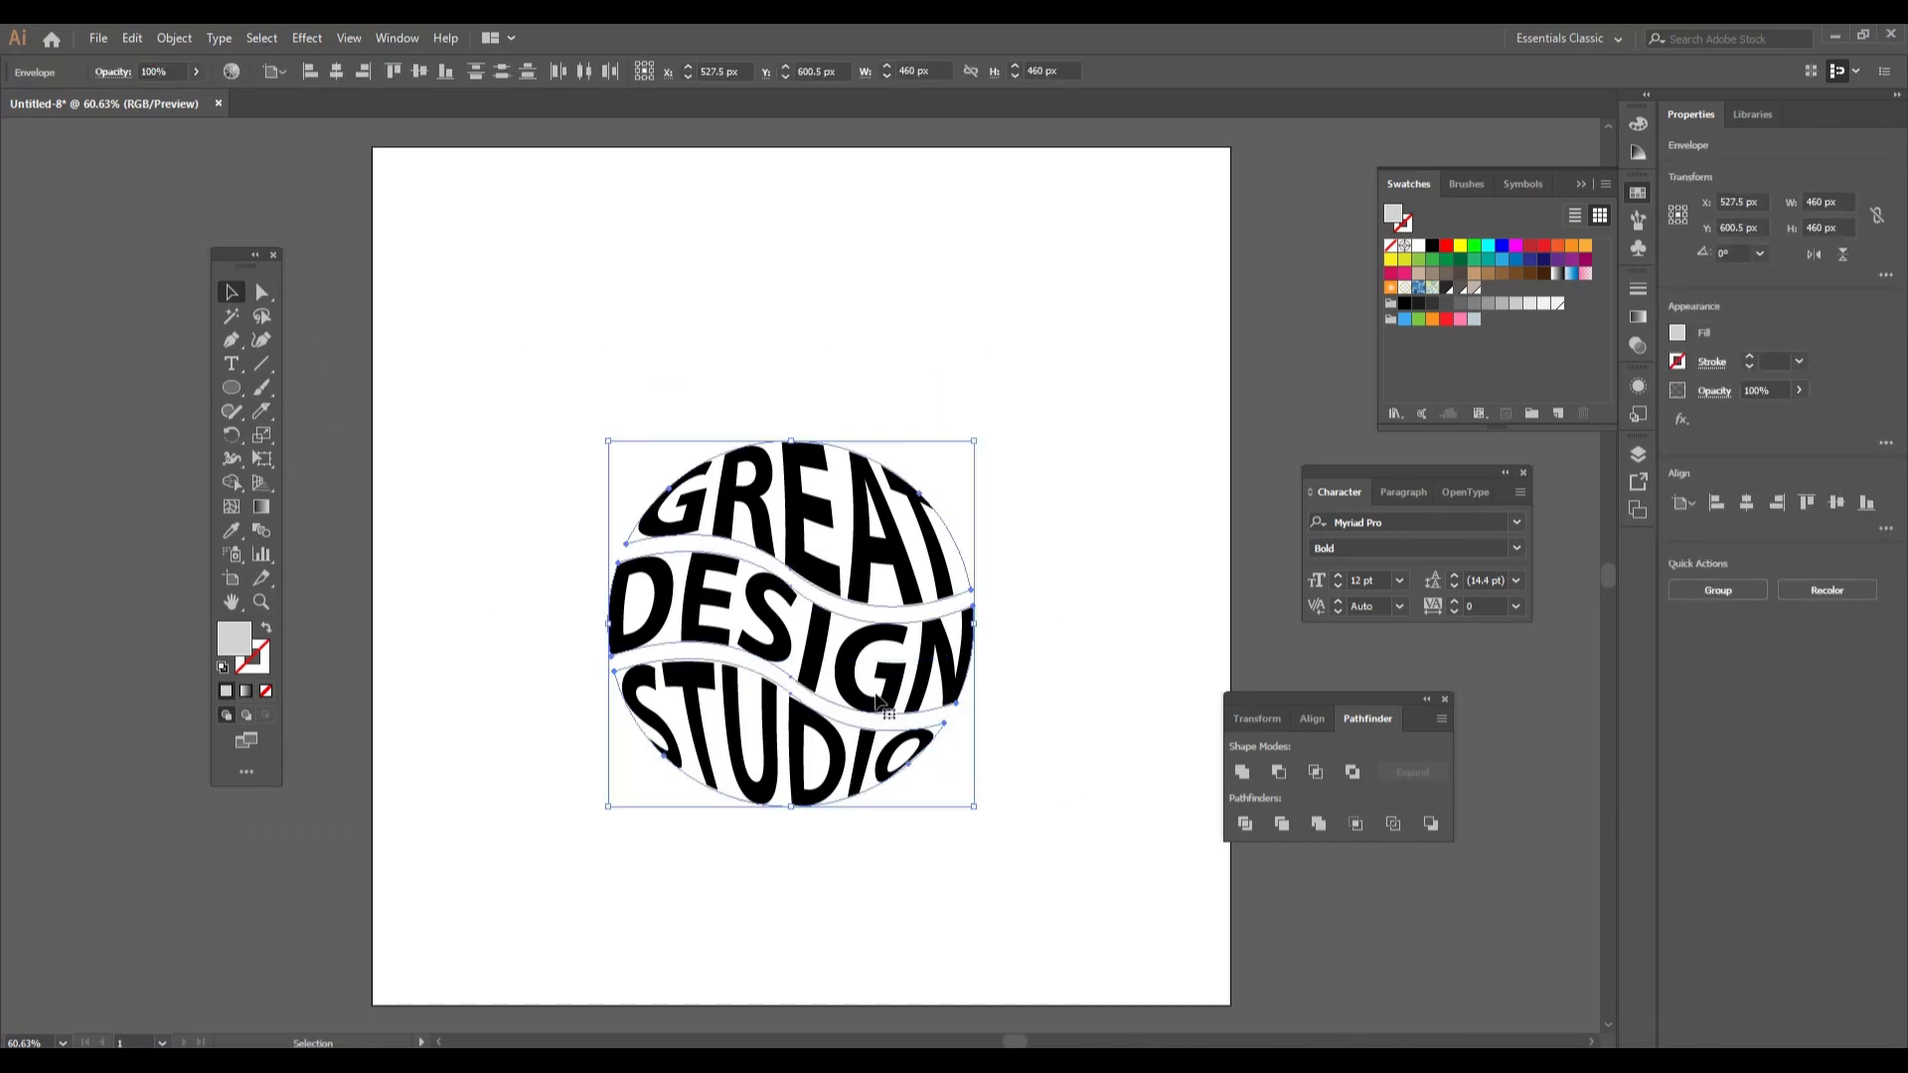
pyautogui.click(173, 37)
pyautogui.click(289, 254)
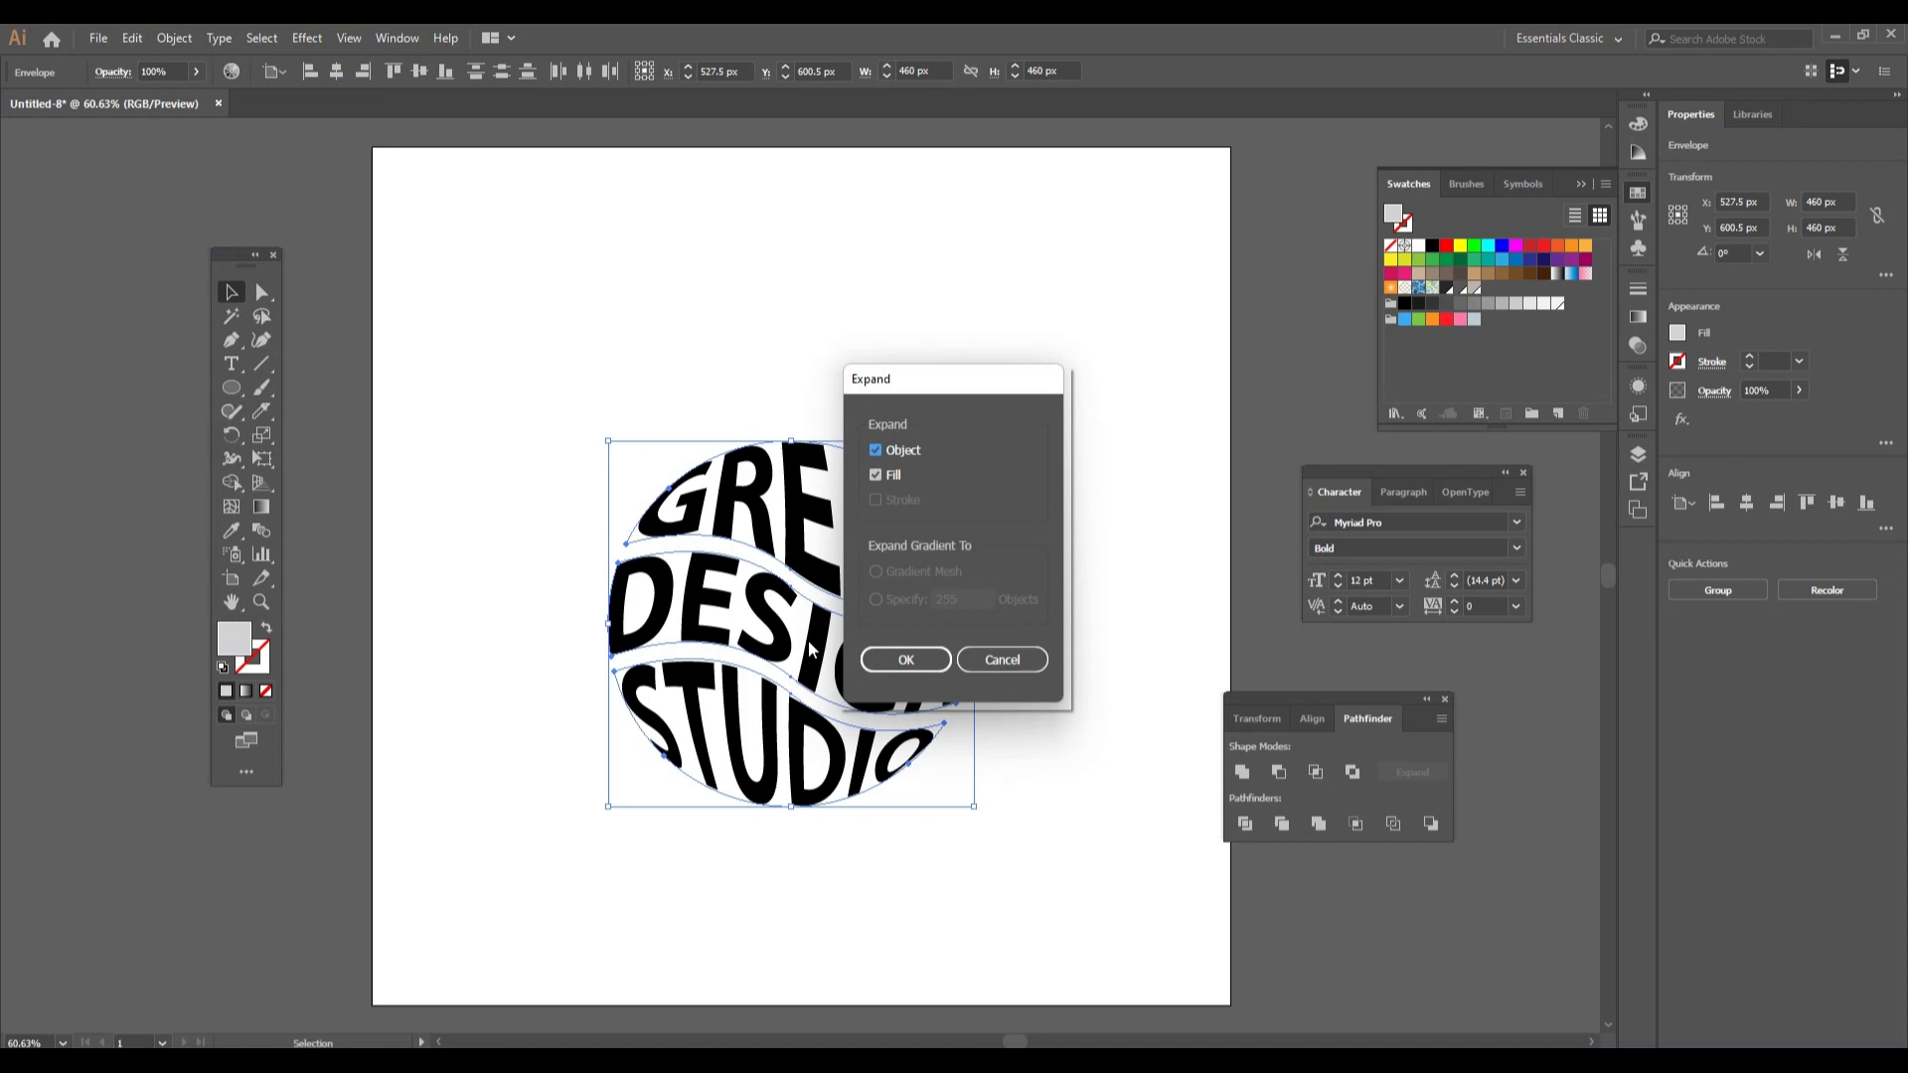
pyautogui.click(904, 659)
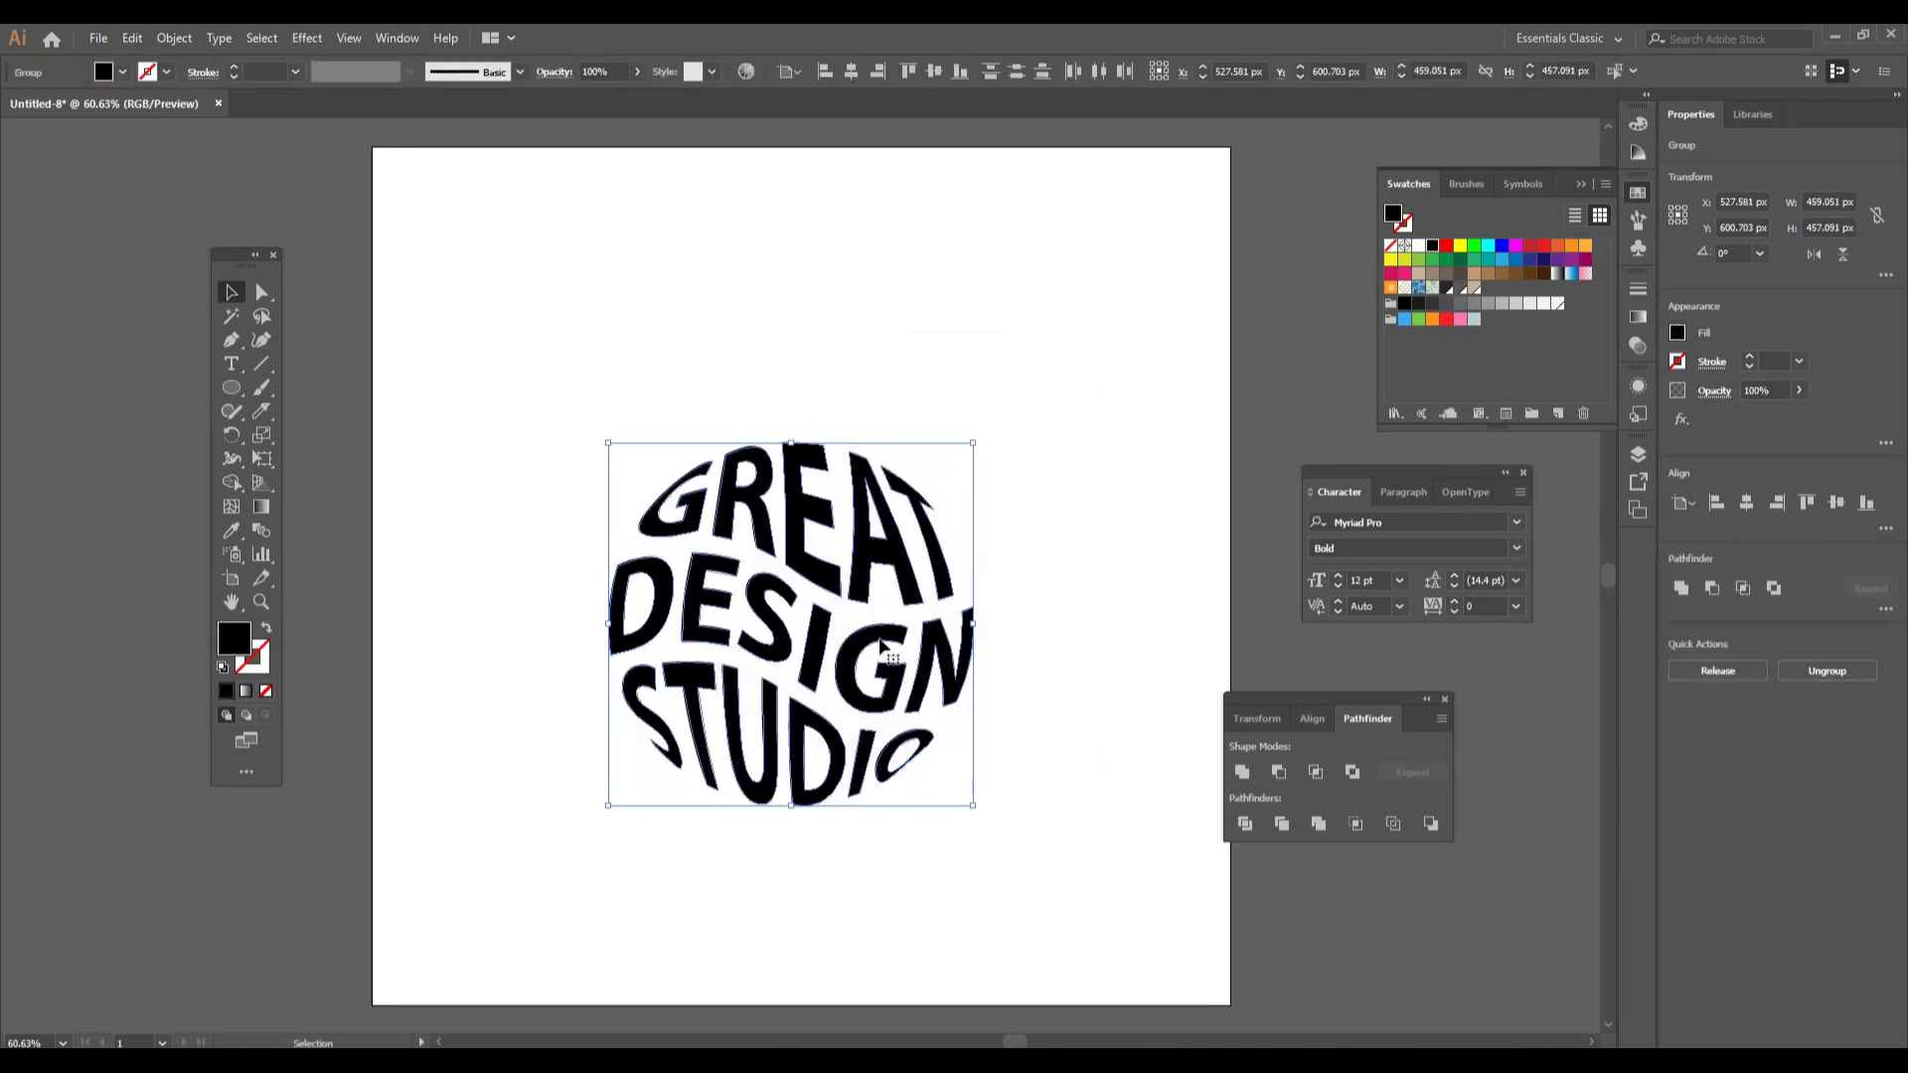
# Group the three expanded words and center the group horizontally and vertically on the artboard
pyautogui.click(133, 38)
pyautogui.moveTo(174, 38)
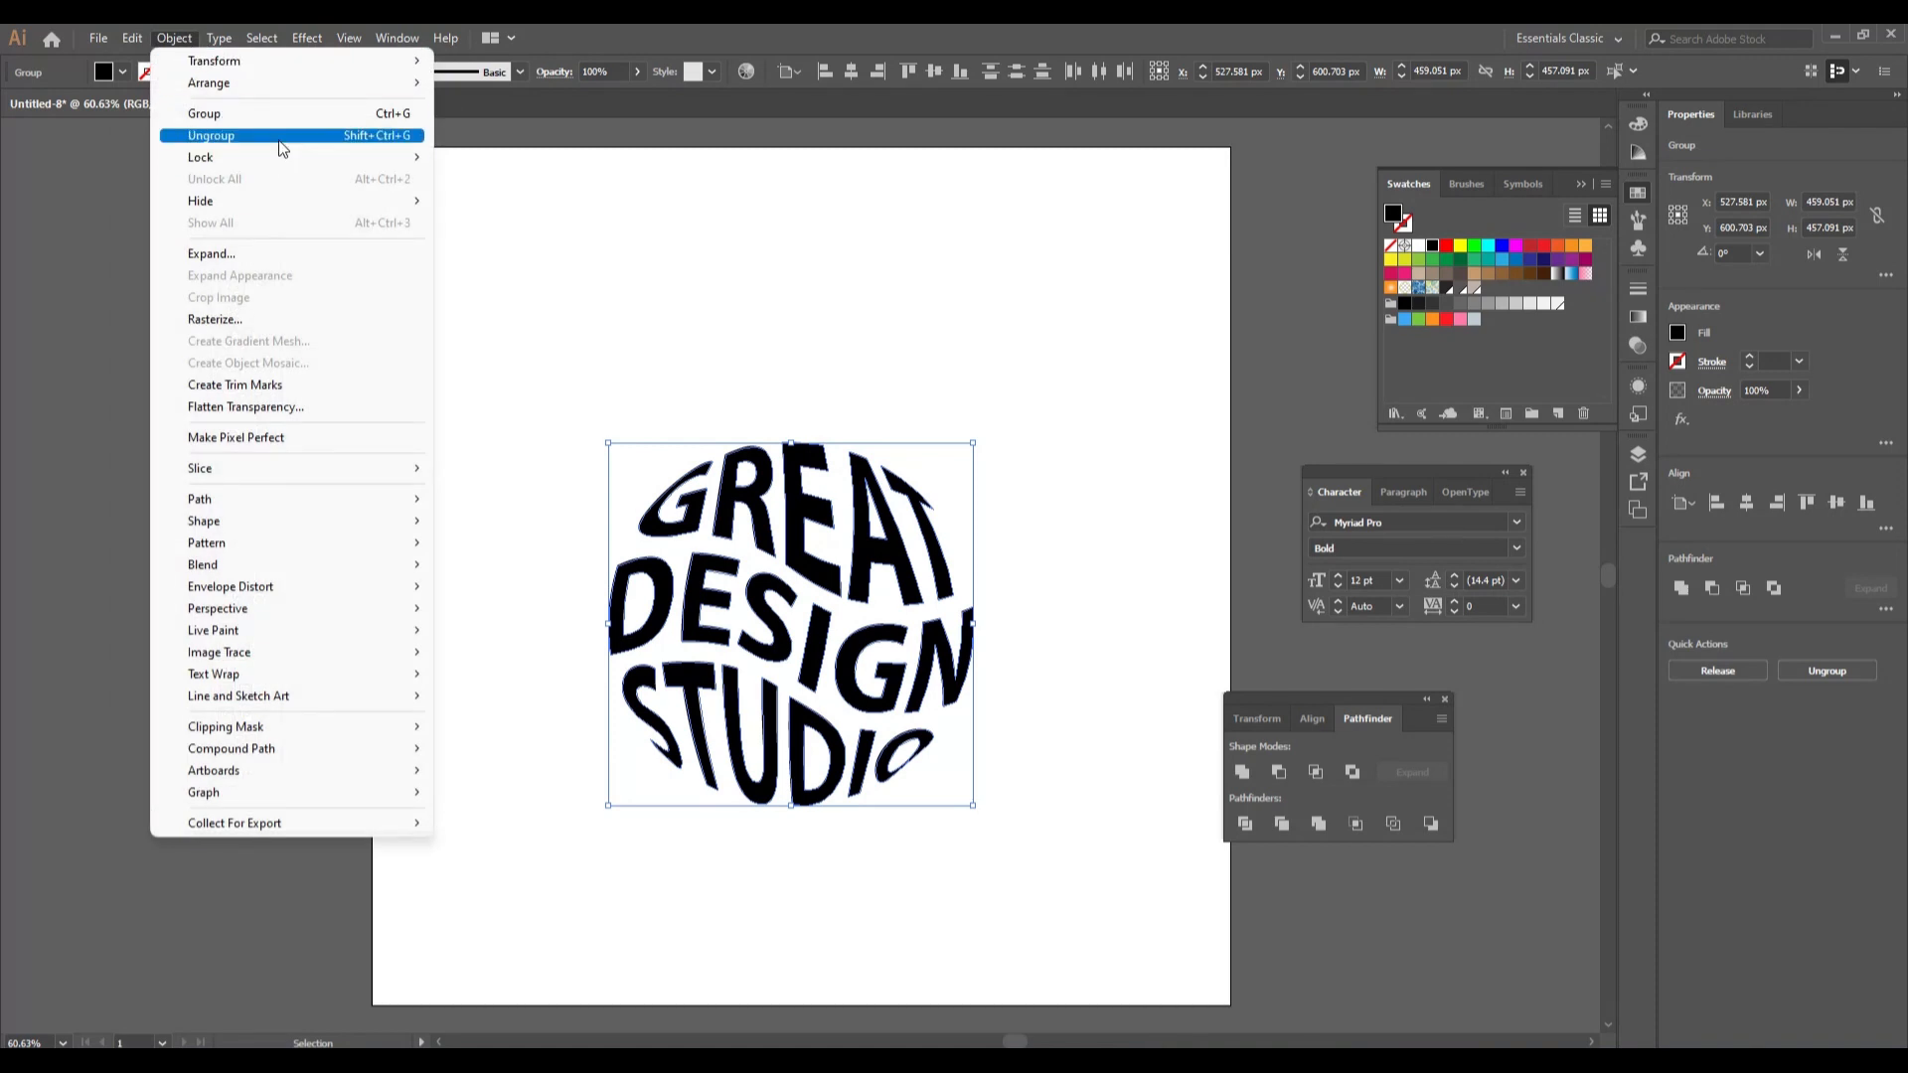
pyautogui.click(271, 114)
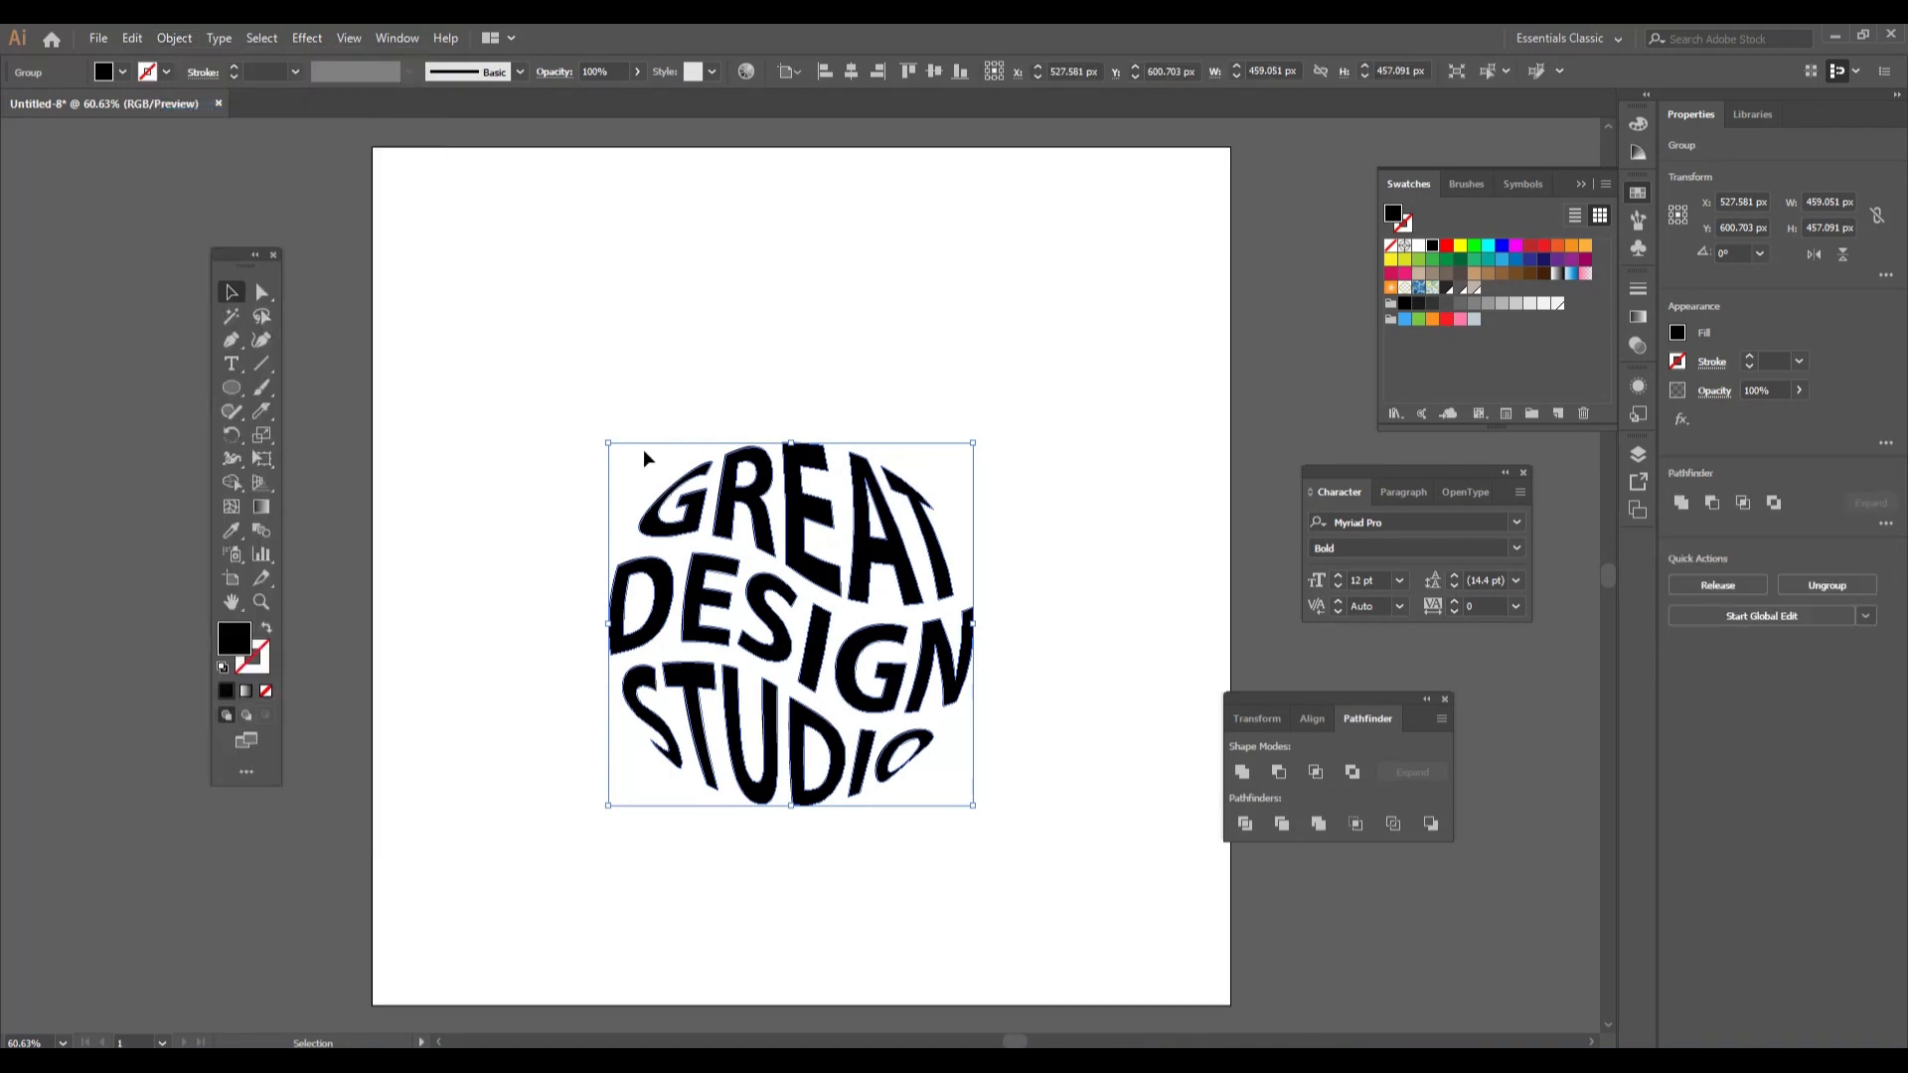
pyautogui.click(851, 71)
pyautogui.click(934, 70)
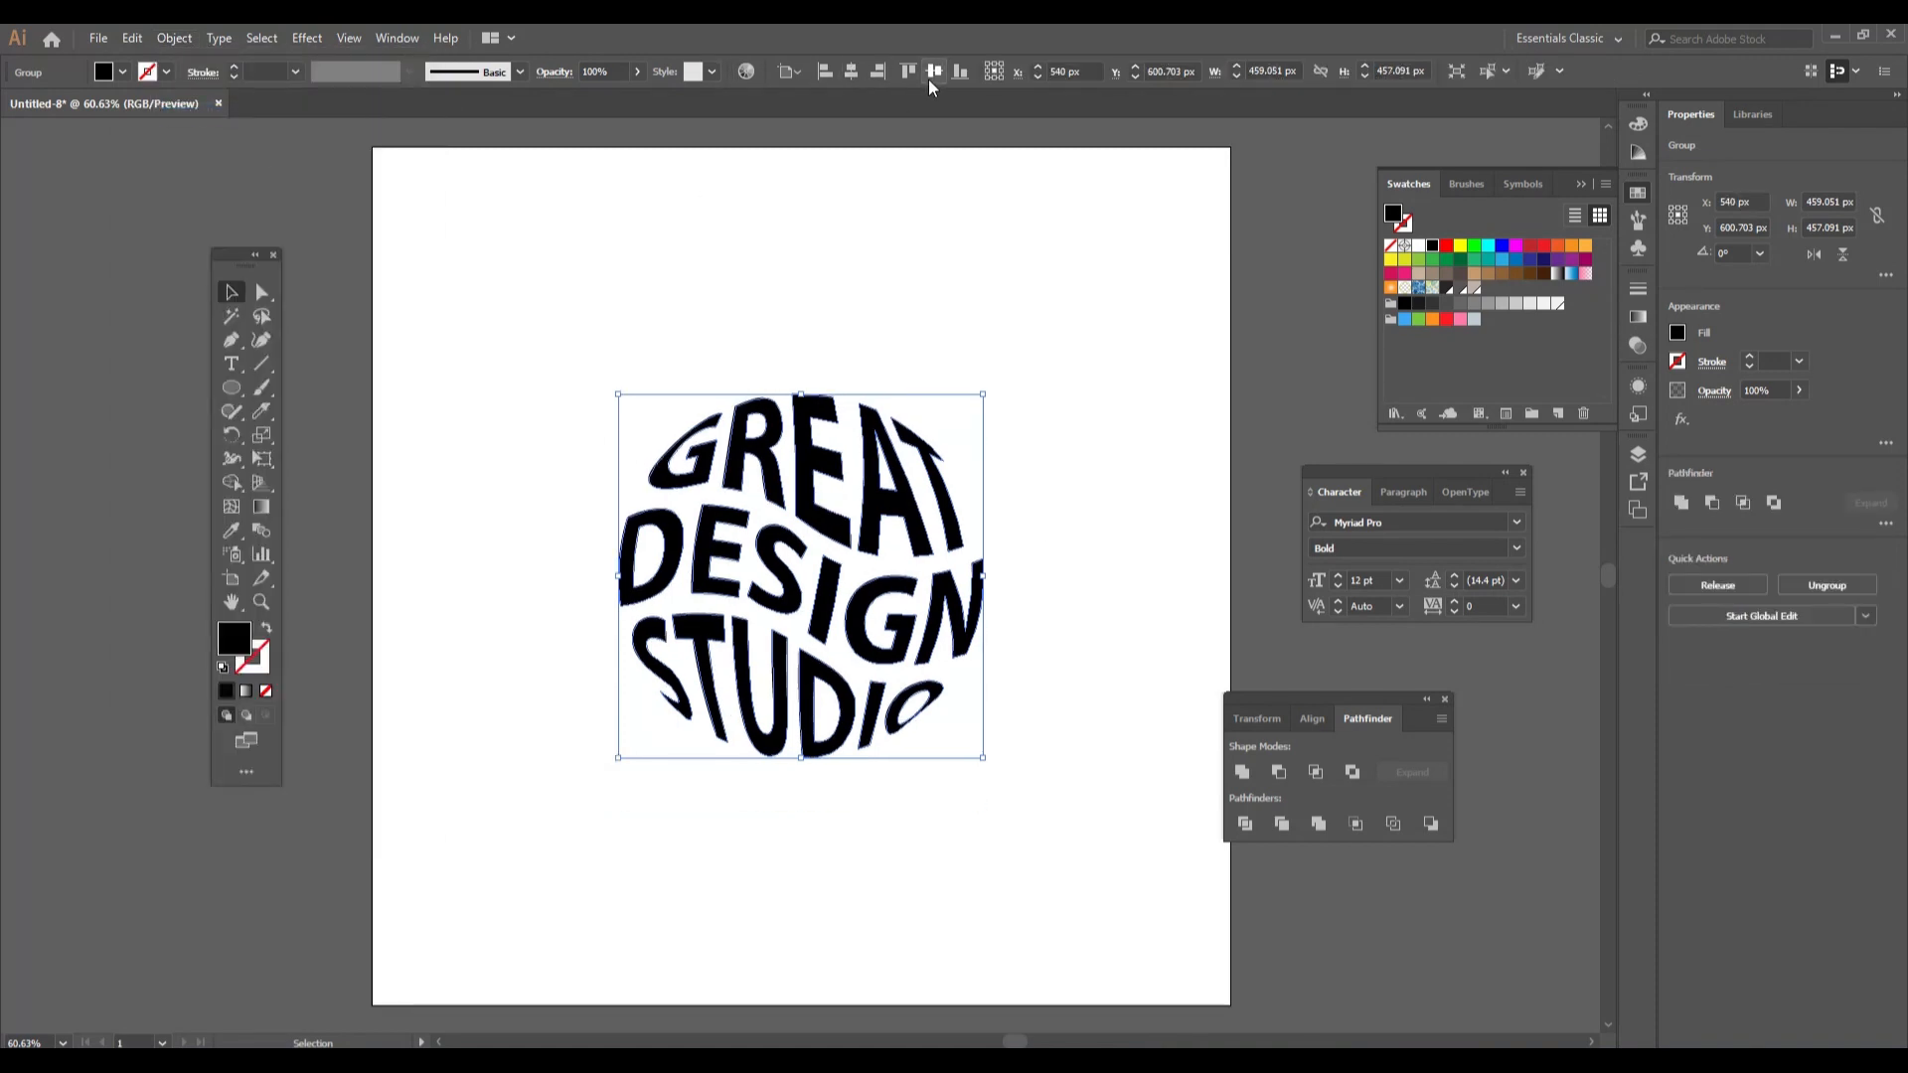
pyautogui.click(1036, 735)
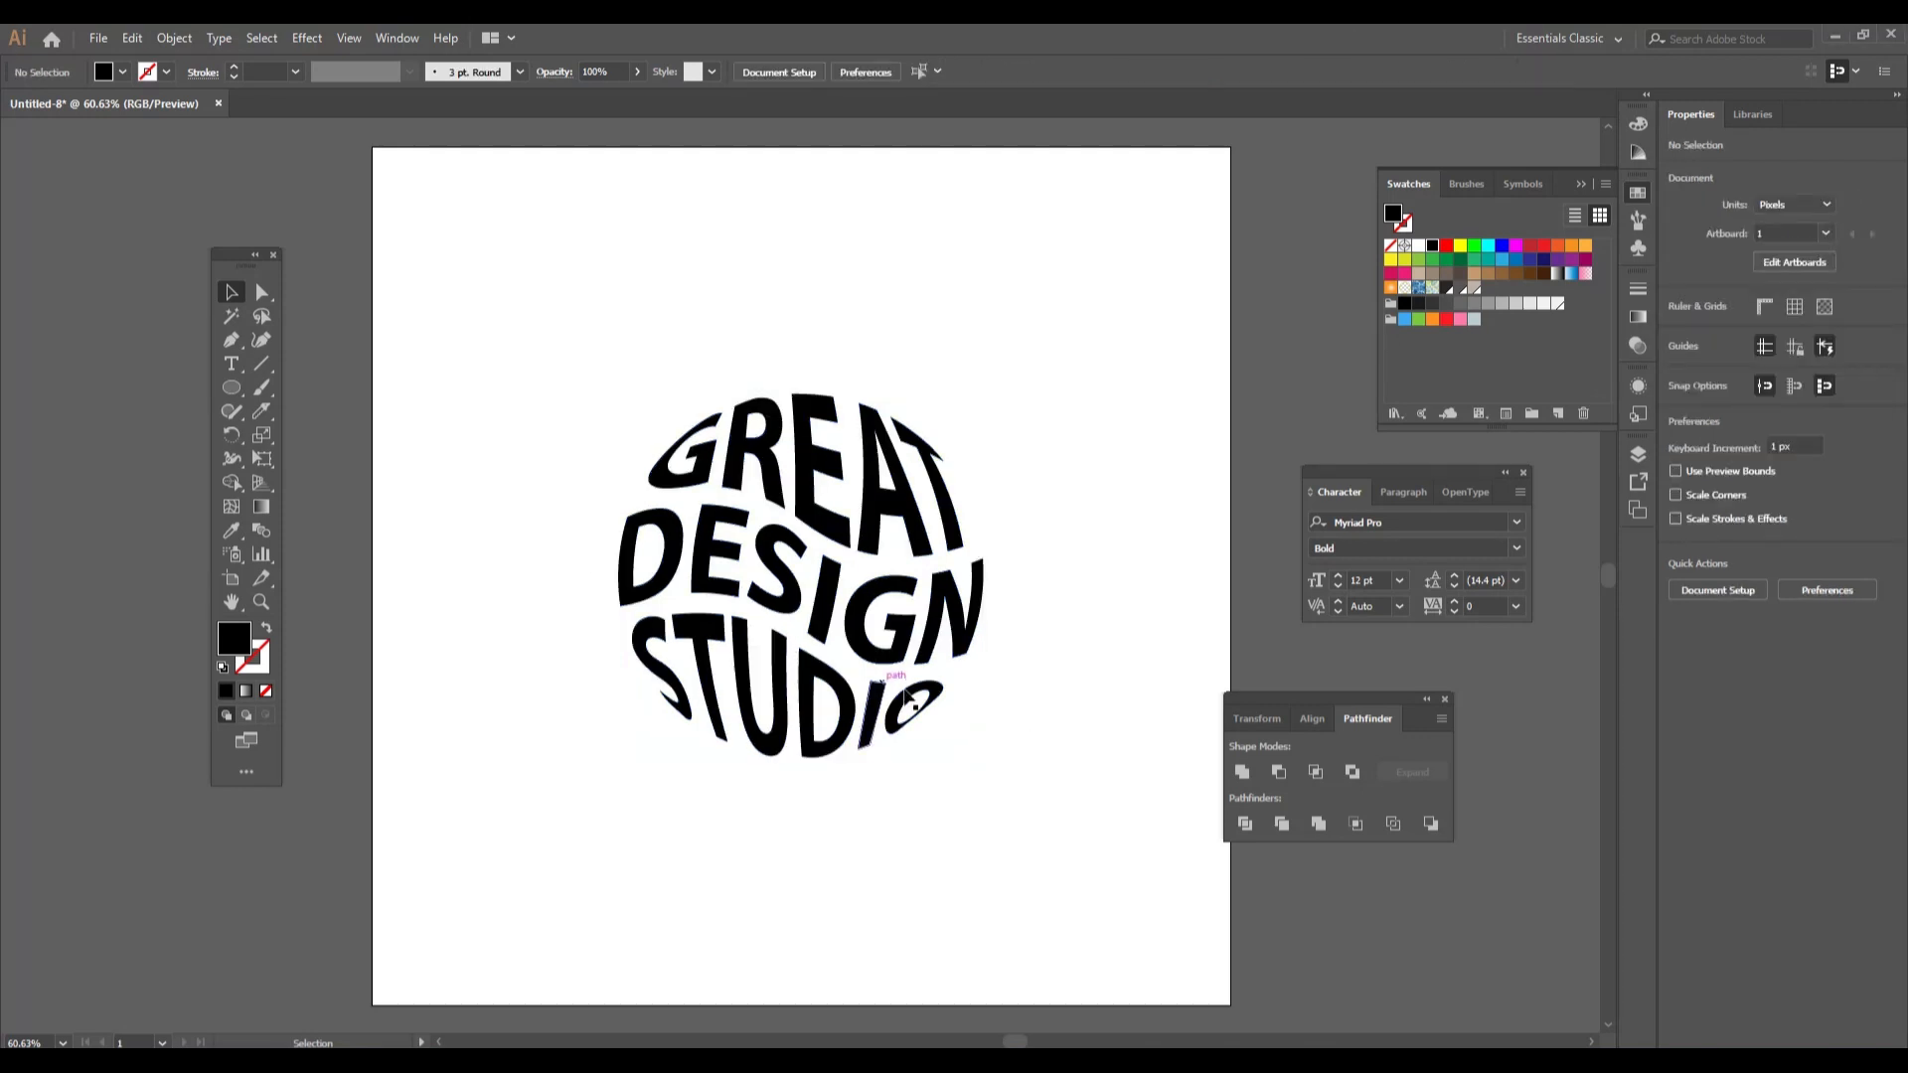
# Fill the whole grouped lettering with the greyish-beige swatch
pyautogui.hotkey('ctrl', 'a')
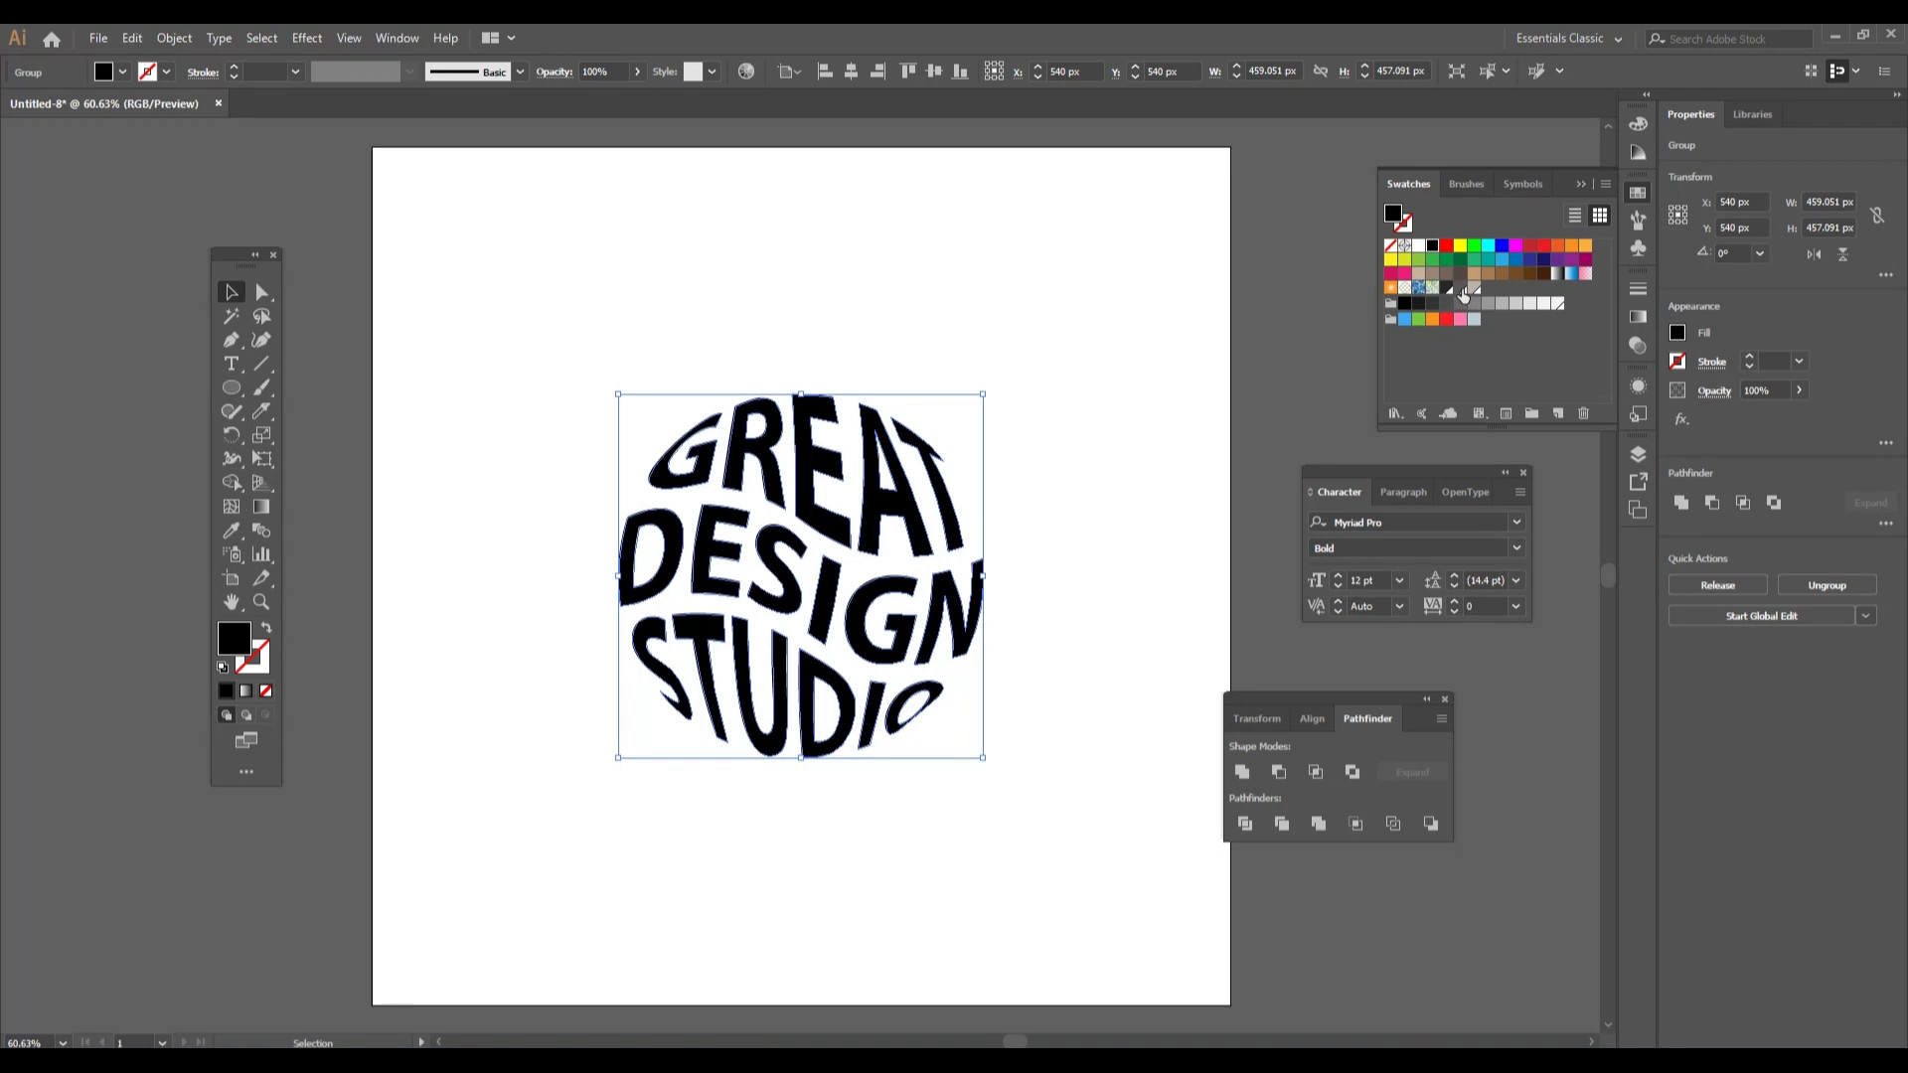
pyautogui.click(1474, 289)
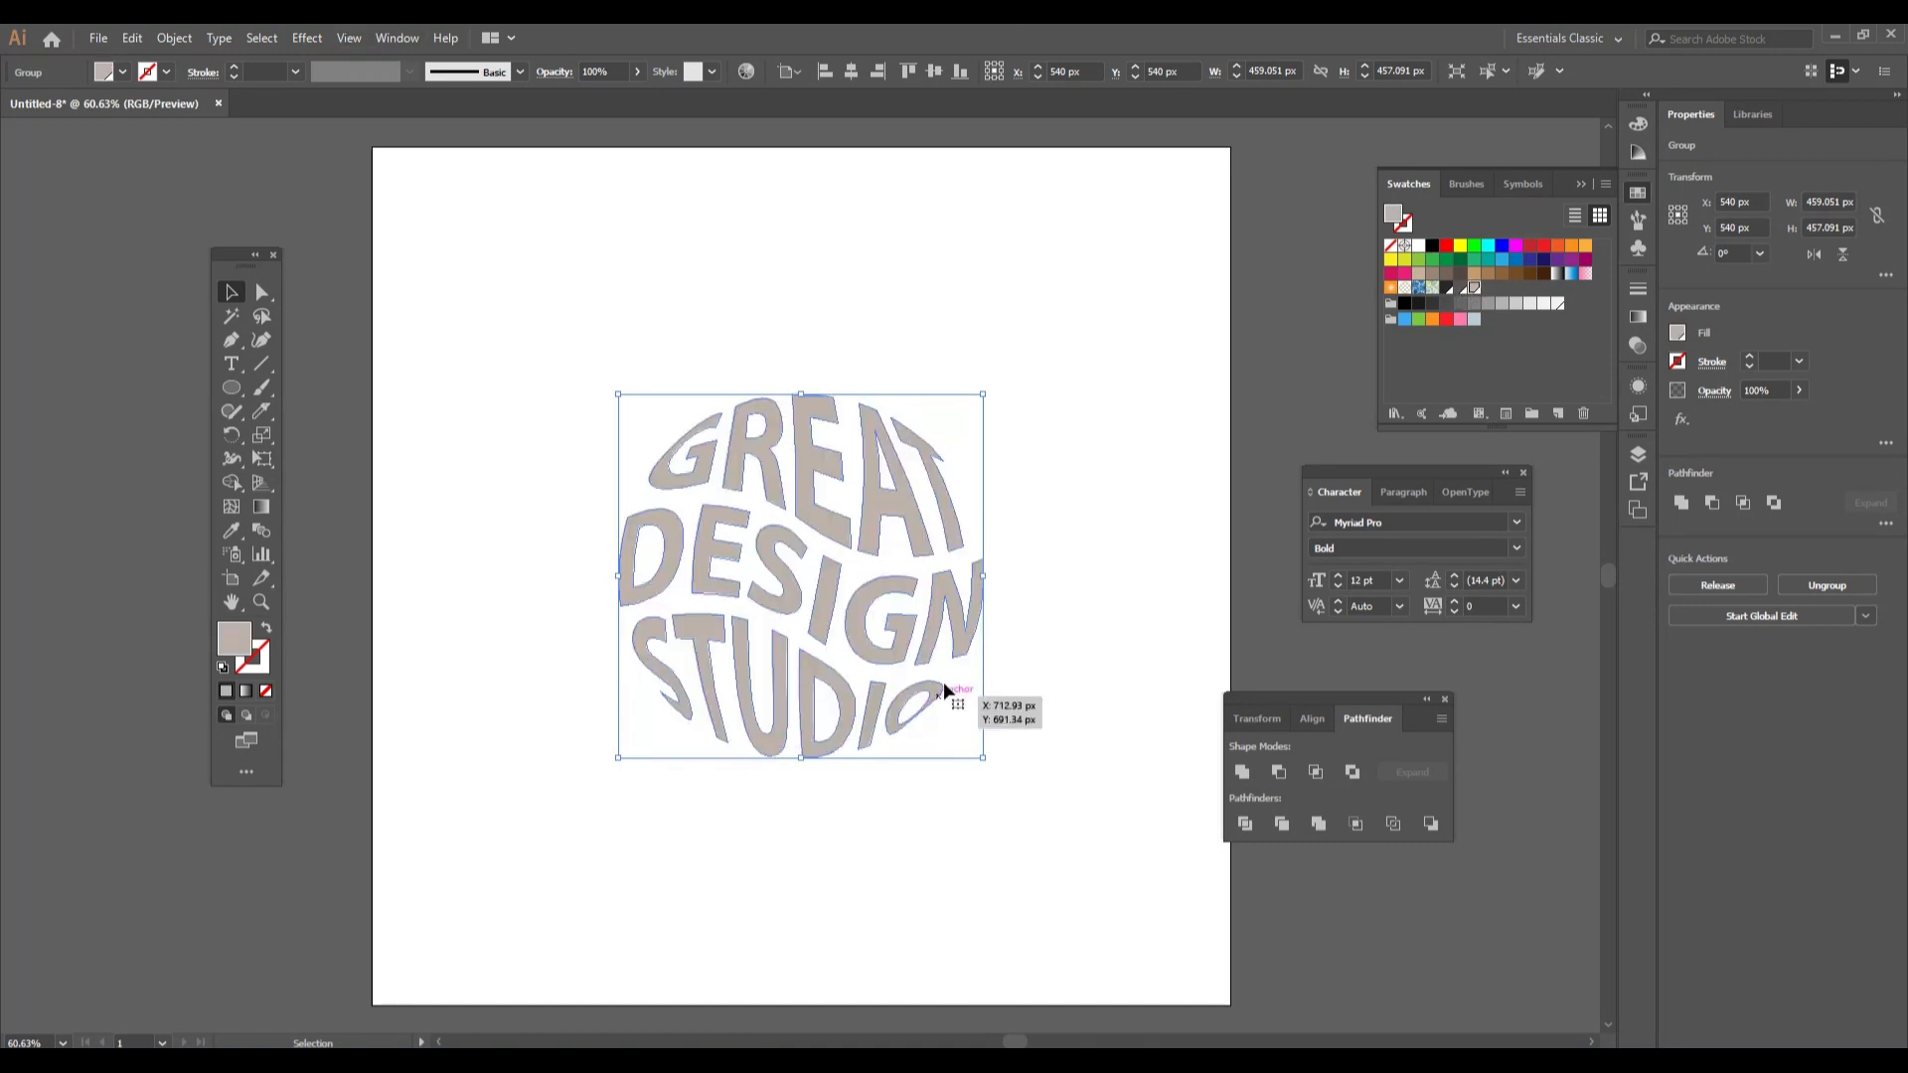
pyautogui.click(1010, 634)
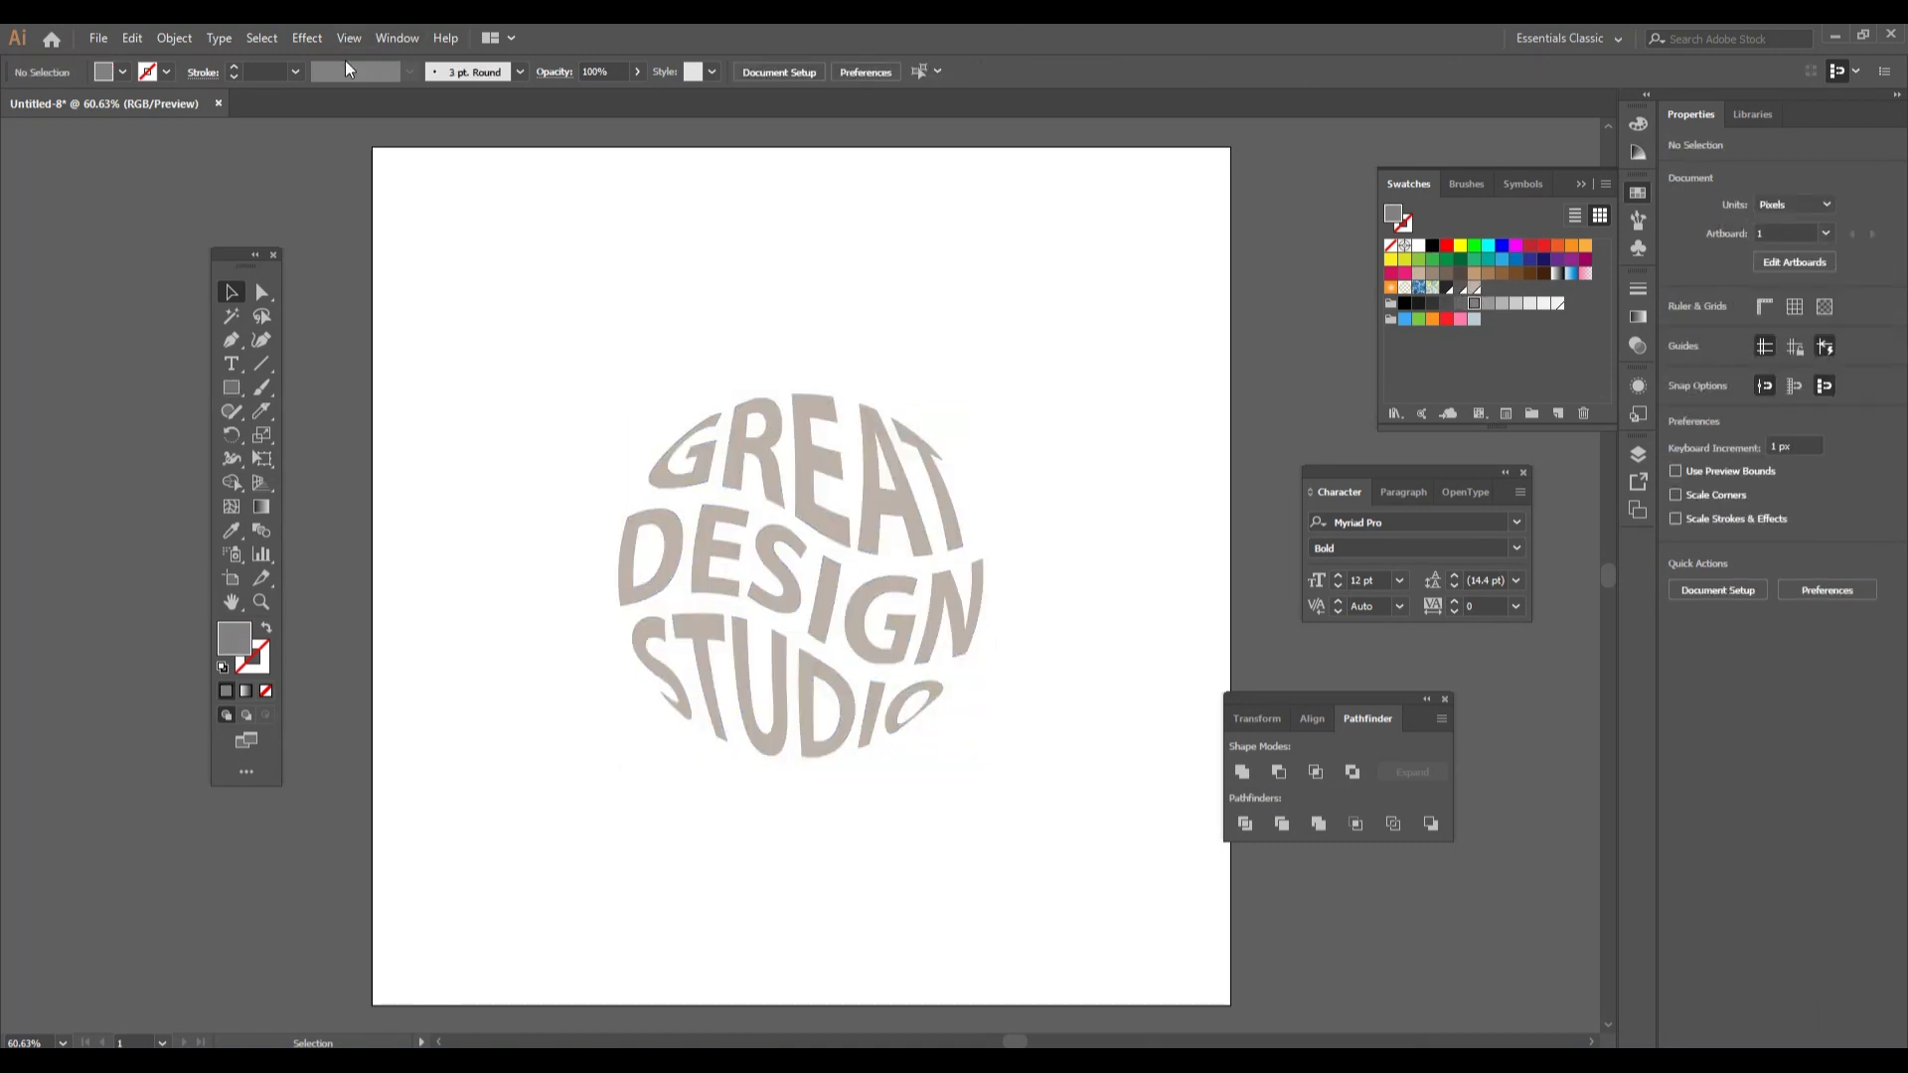
# Copy the grouped lettering and paste the copy directly behind the original
pyautogui.moveTo(571, 343); pyautogui.dragTo(1083, 761)
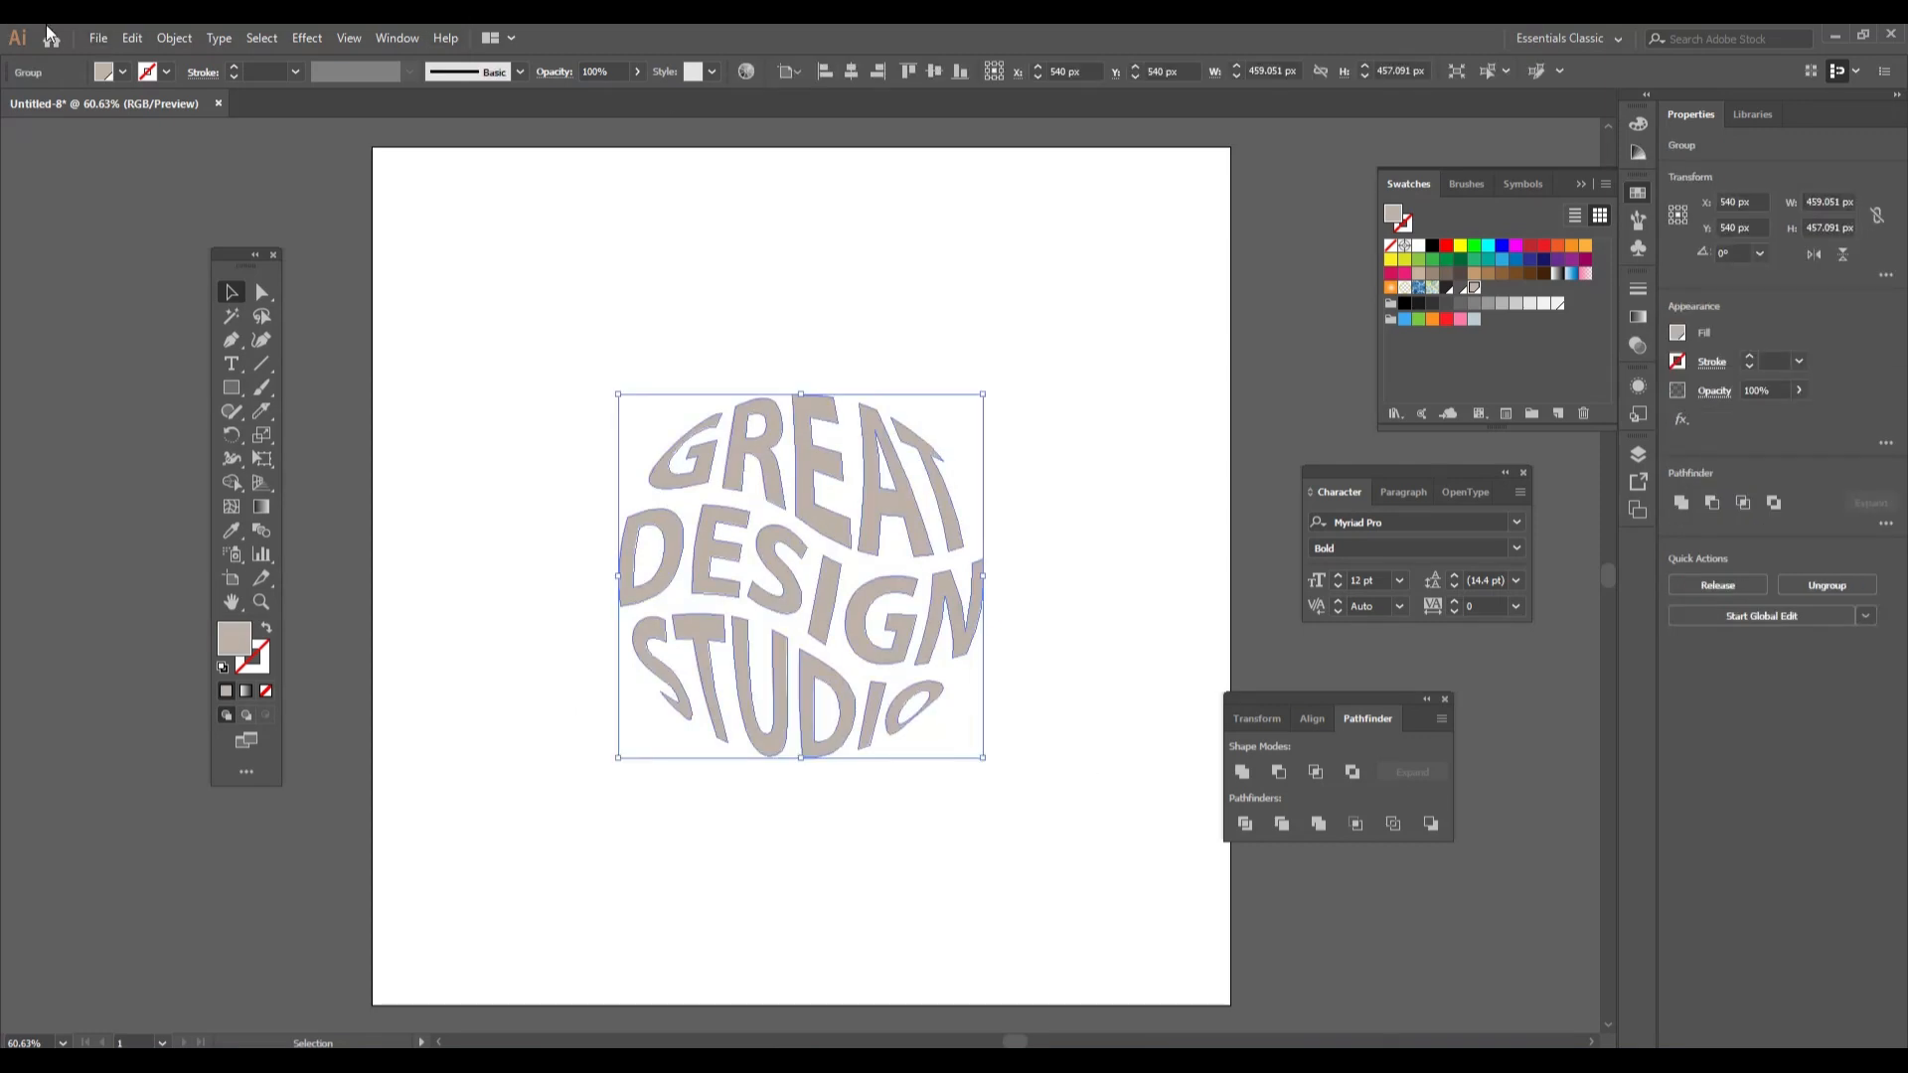
pyautogui.click(143, 41)
pyautogui.click(135, 39)
pyautogui.click(136, 40)
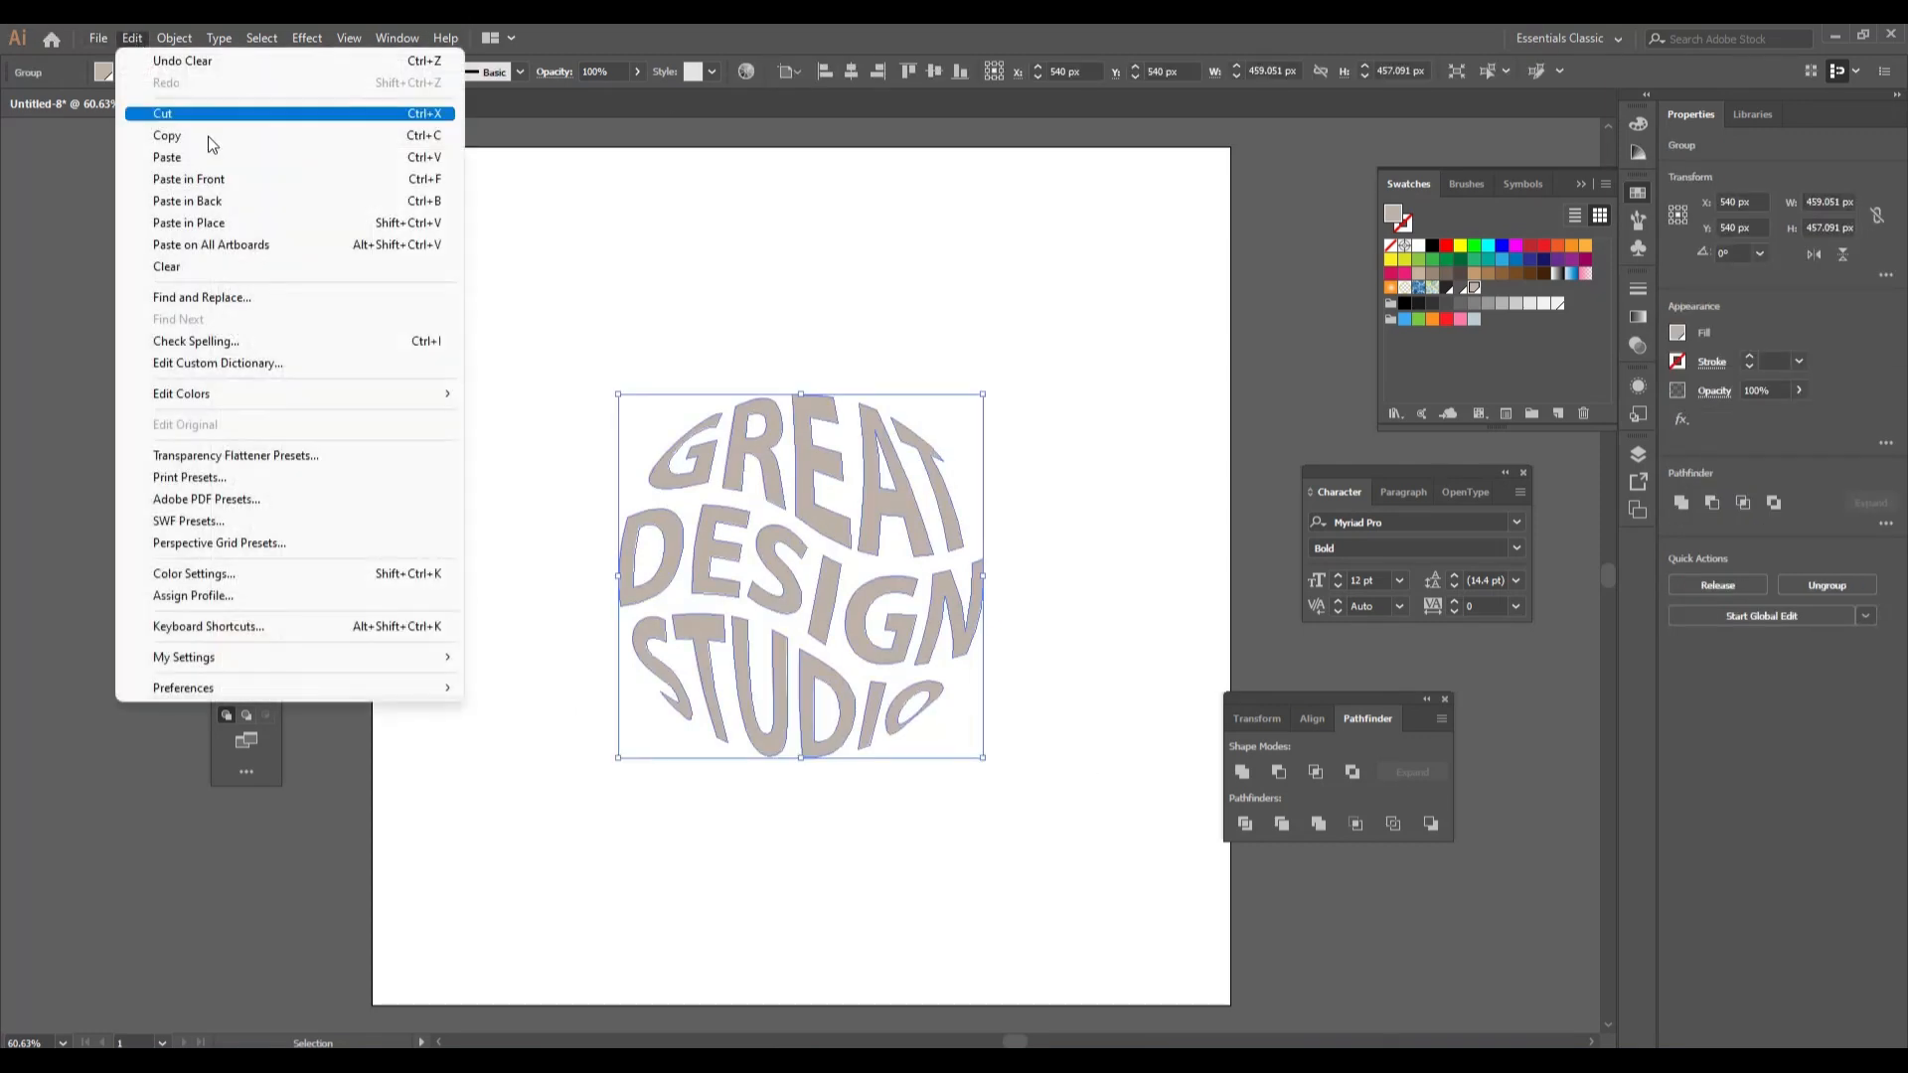
pyautogui.click(279, 205)
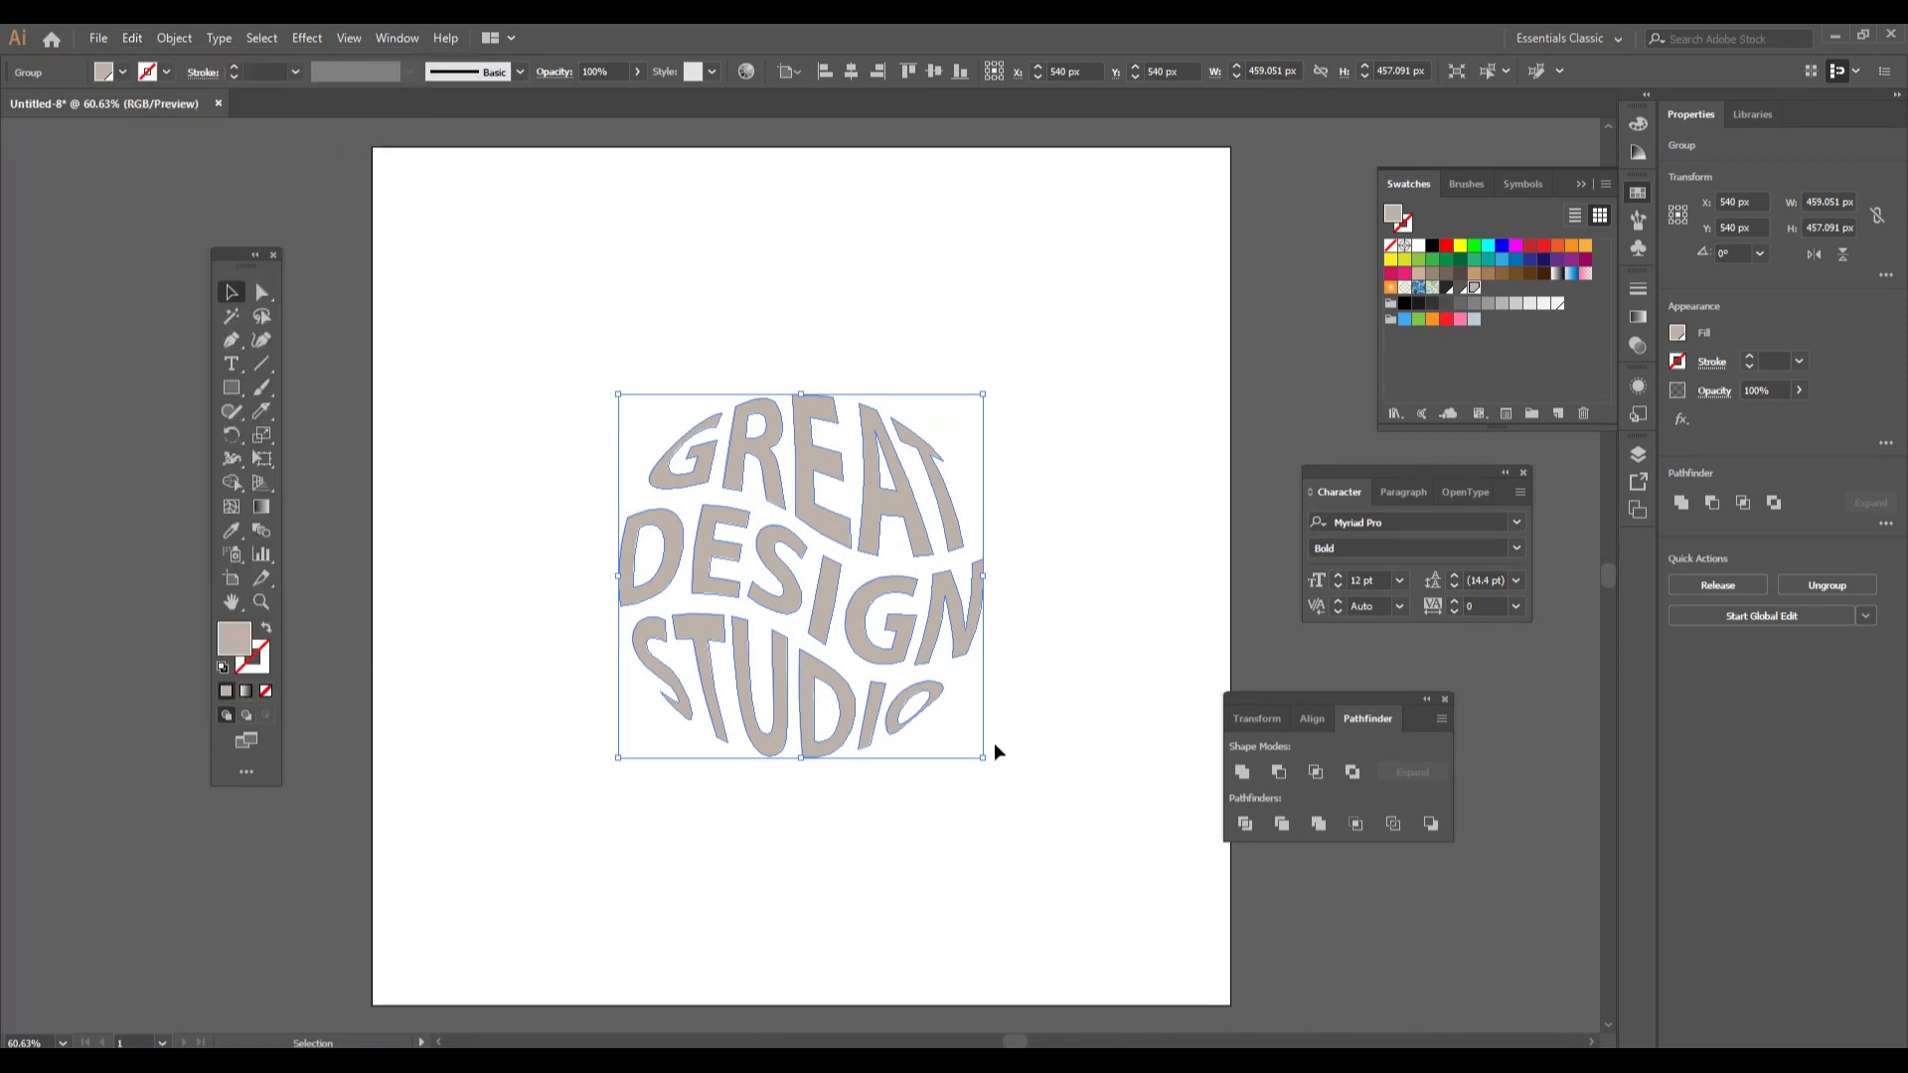
# Scale the pasted copy down about its centre to 50 px wide and fill it with the dark grey swatch
pyautogui.moveTo(984, 761); pyautogui.dragTo(812, 637)
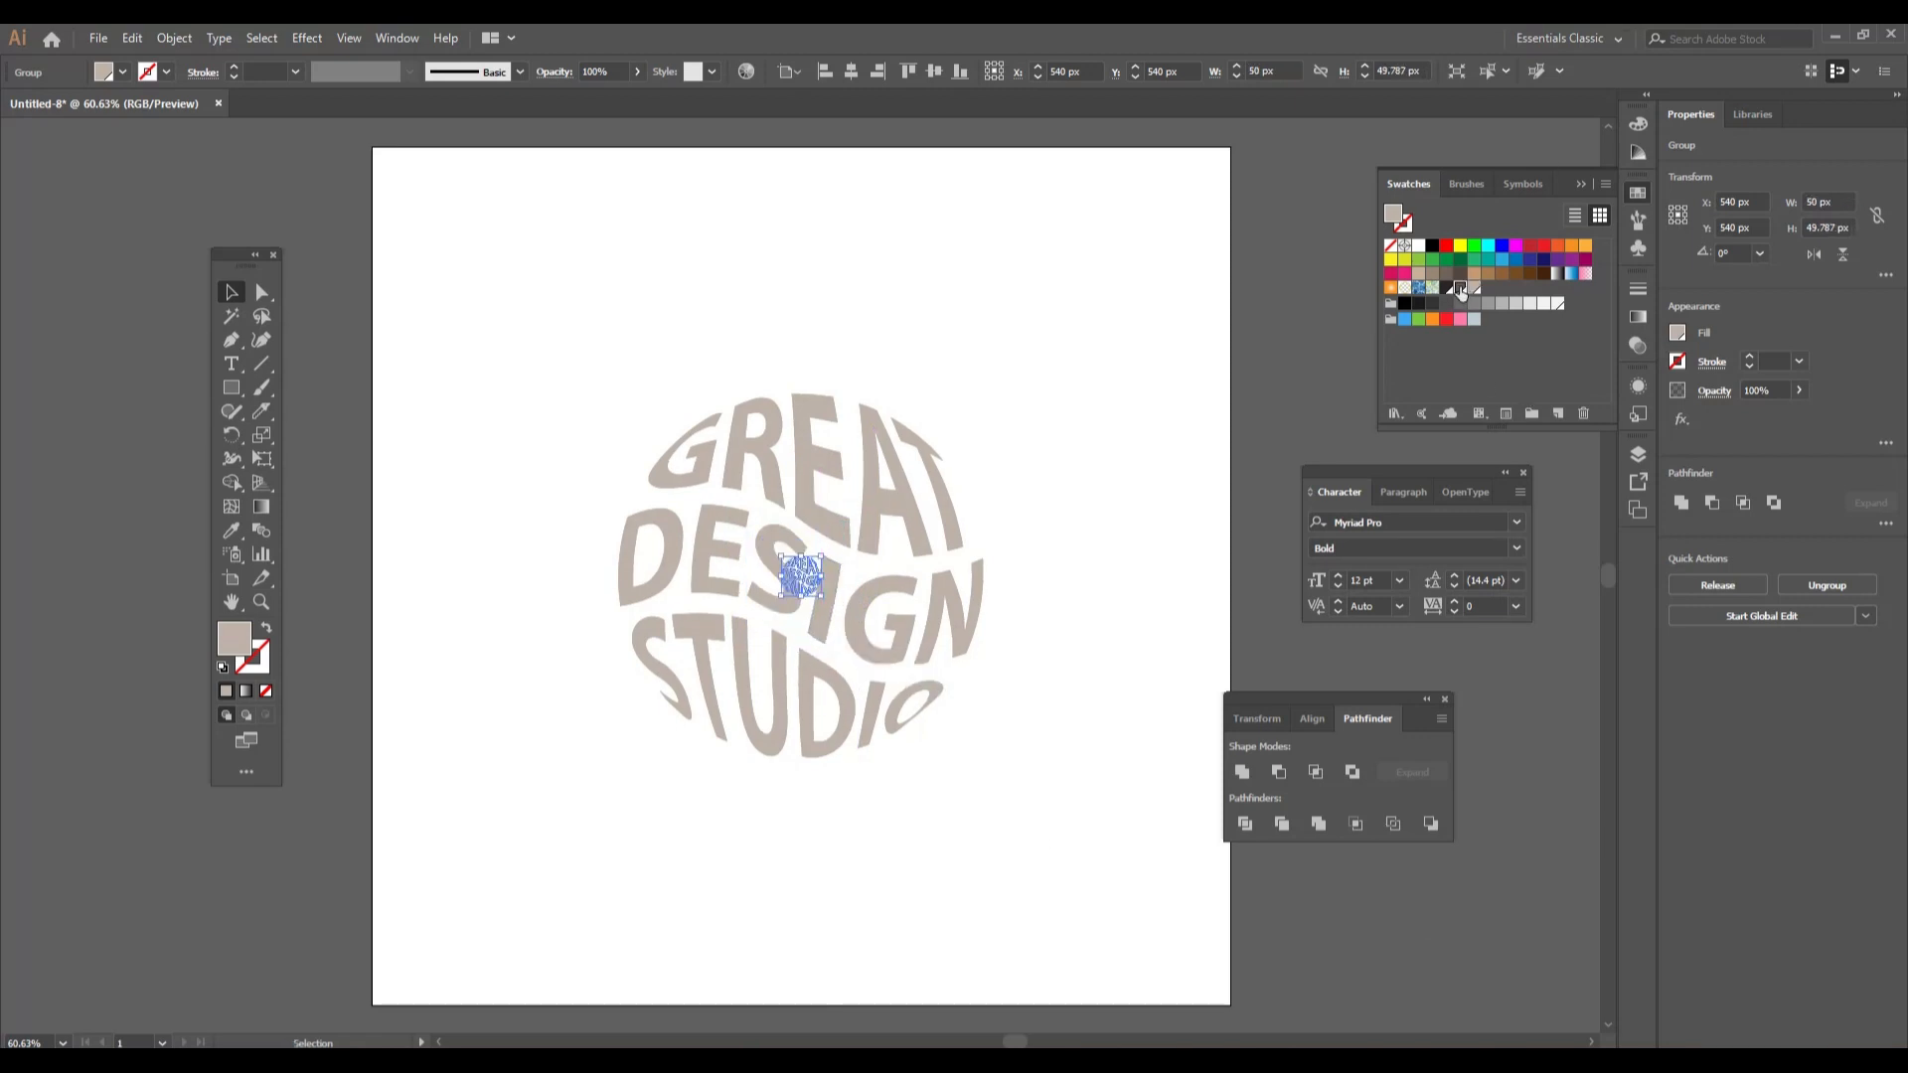
pyautogui.click(1459, 289)
pyautogui.click(1025, 808)
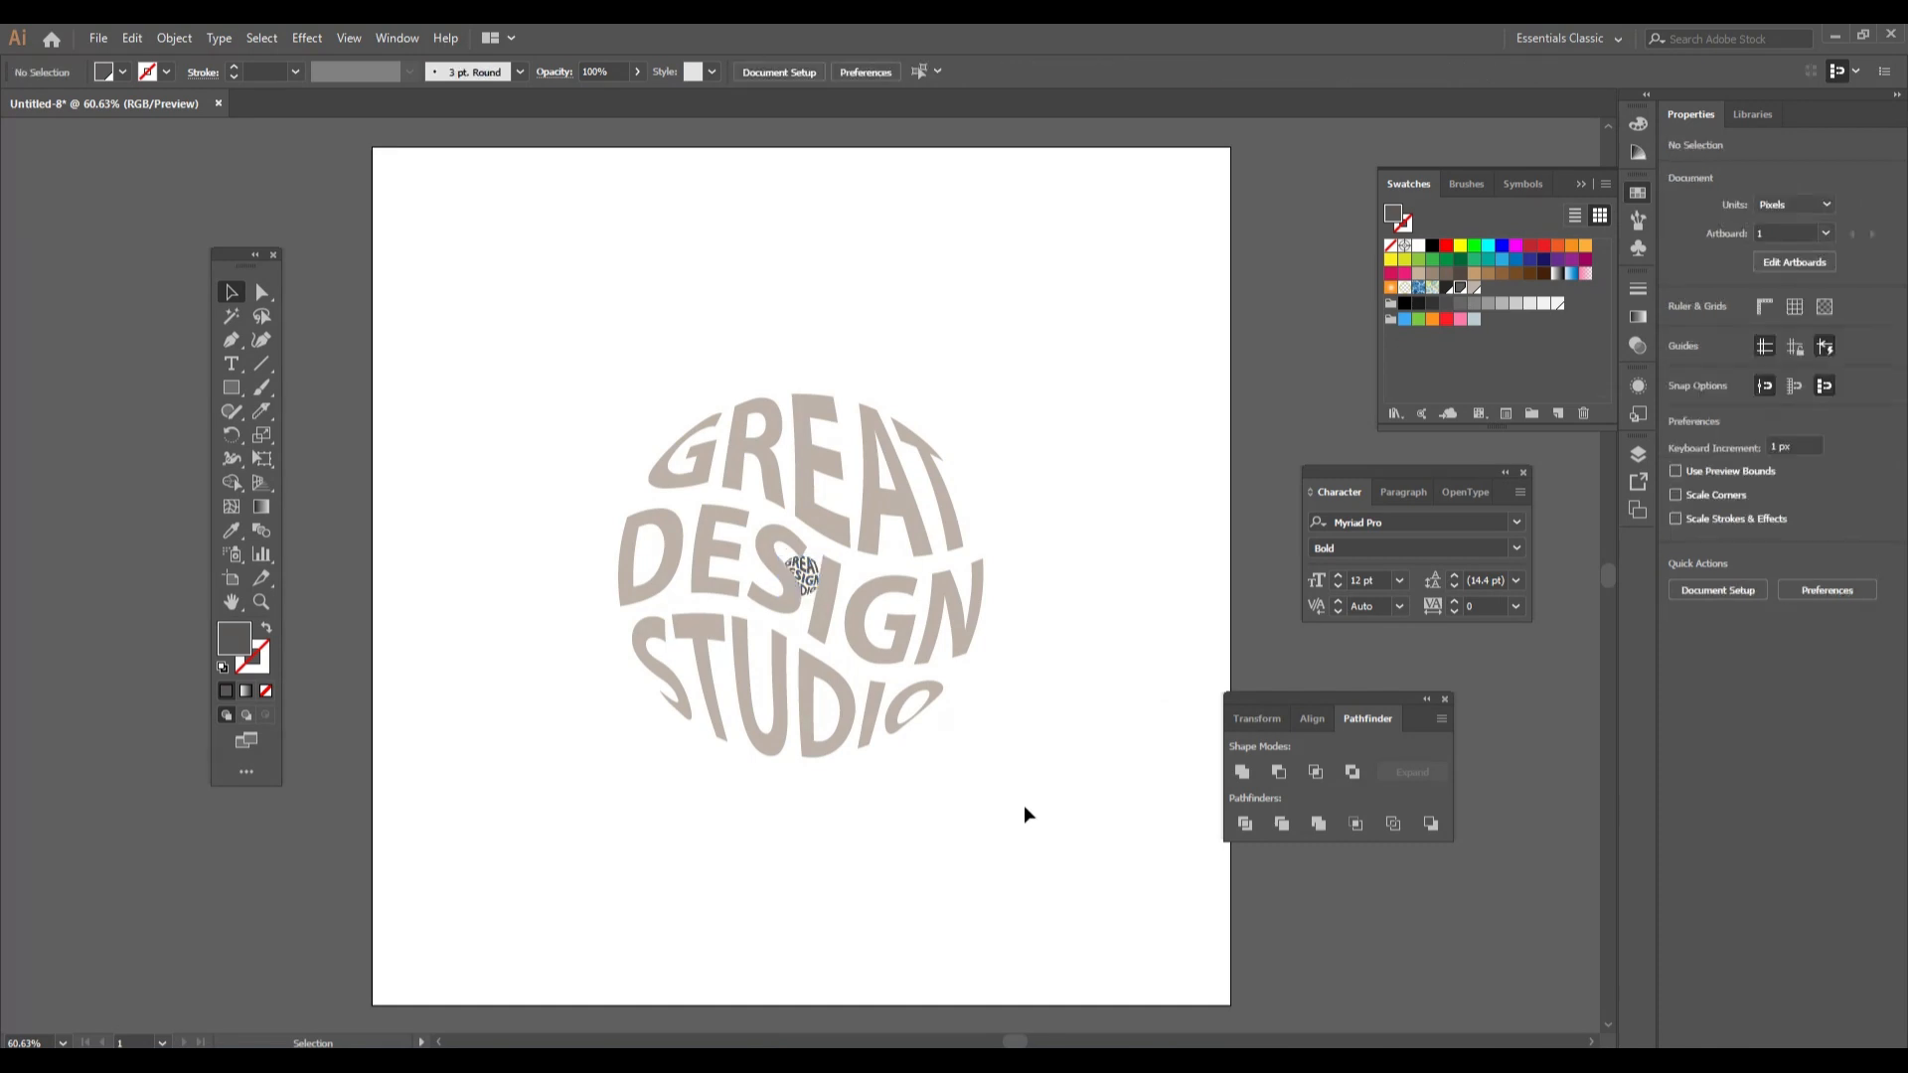
# Copy the large beige lettering and paste the copy directly in front of it
pyautogui.click(981, 619)
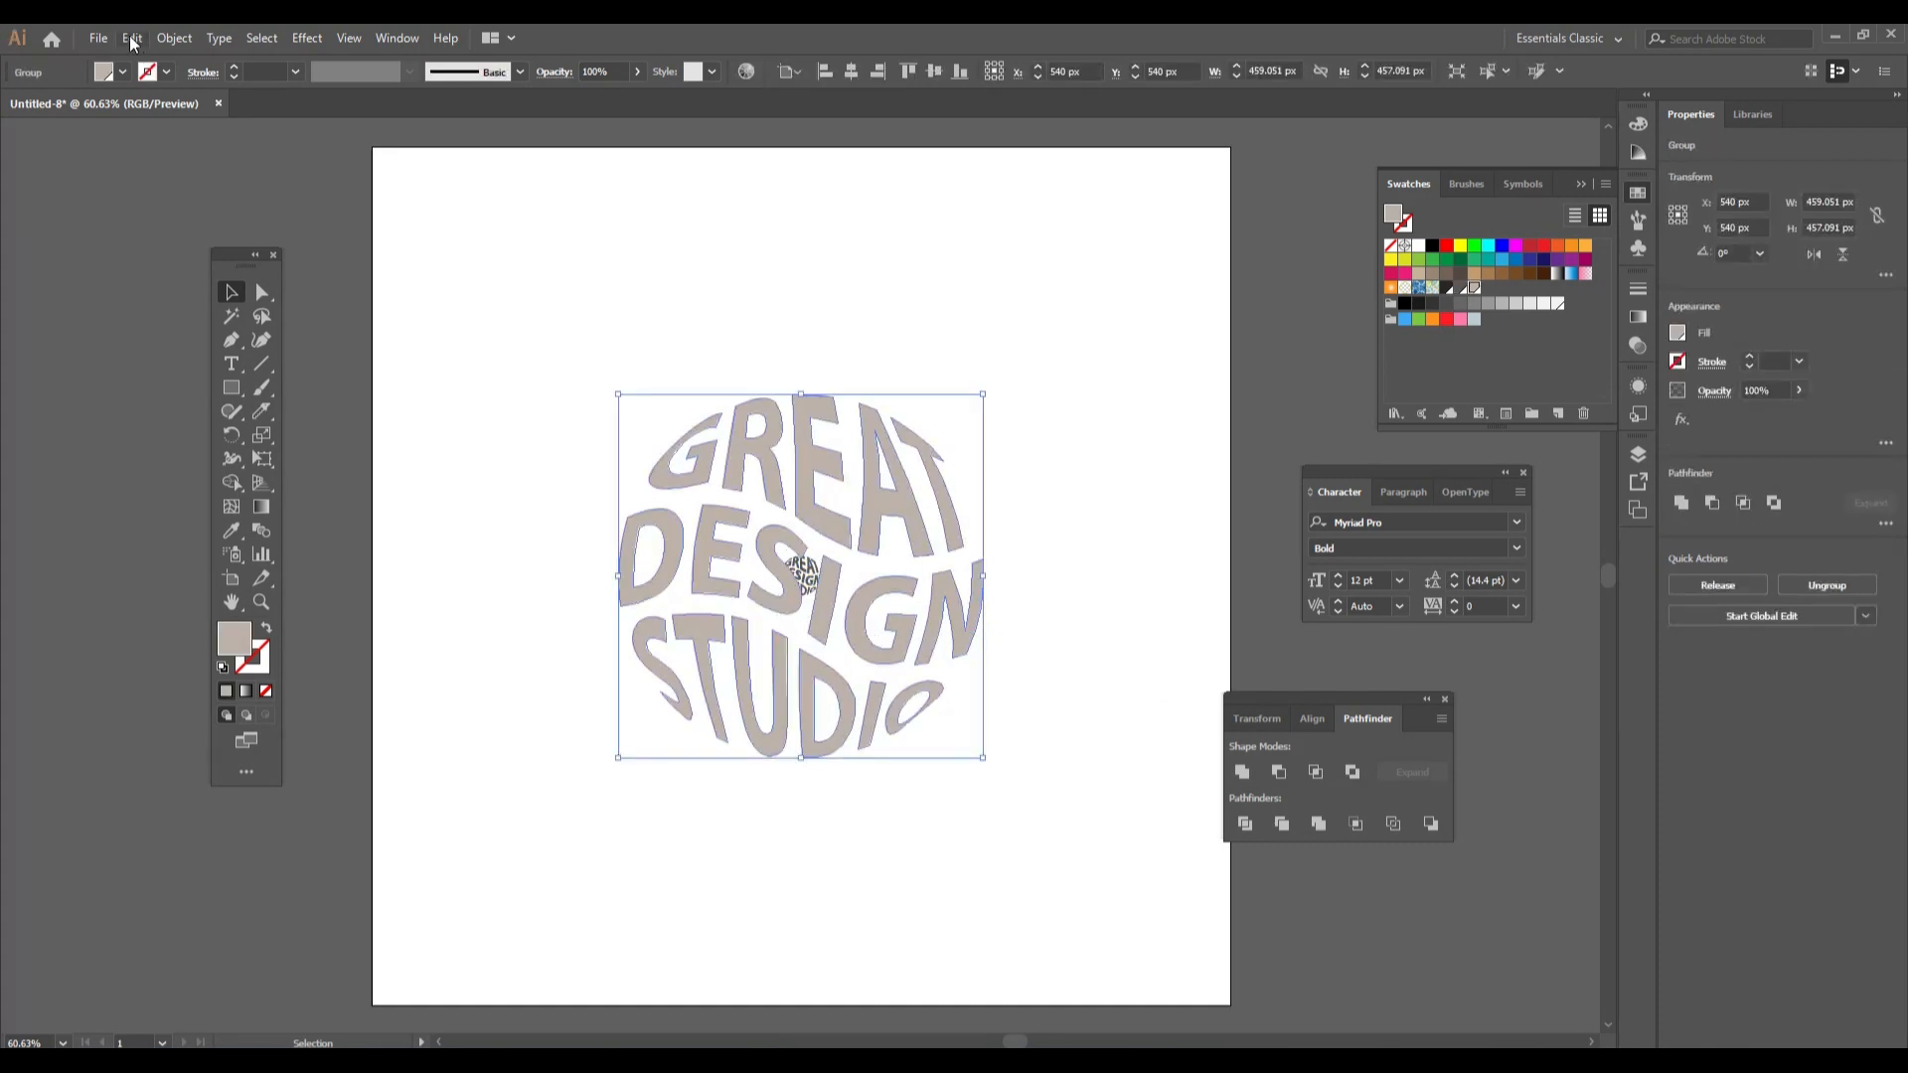
pyautogui.click(131, 40)
pyautogui.click(137, 43)
pyautogui.click(141, 44)
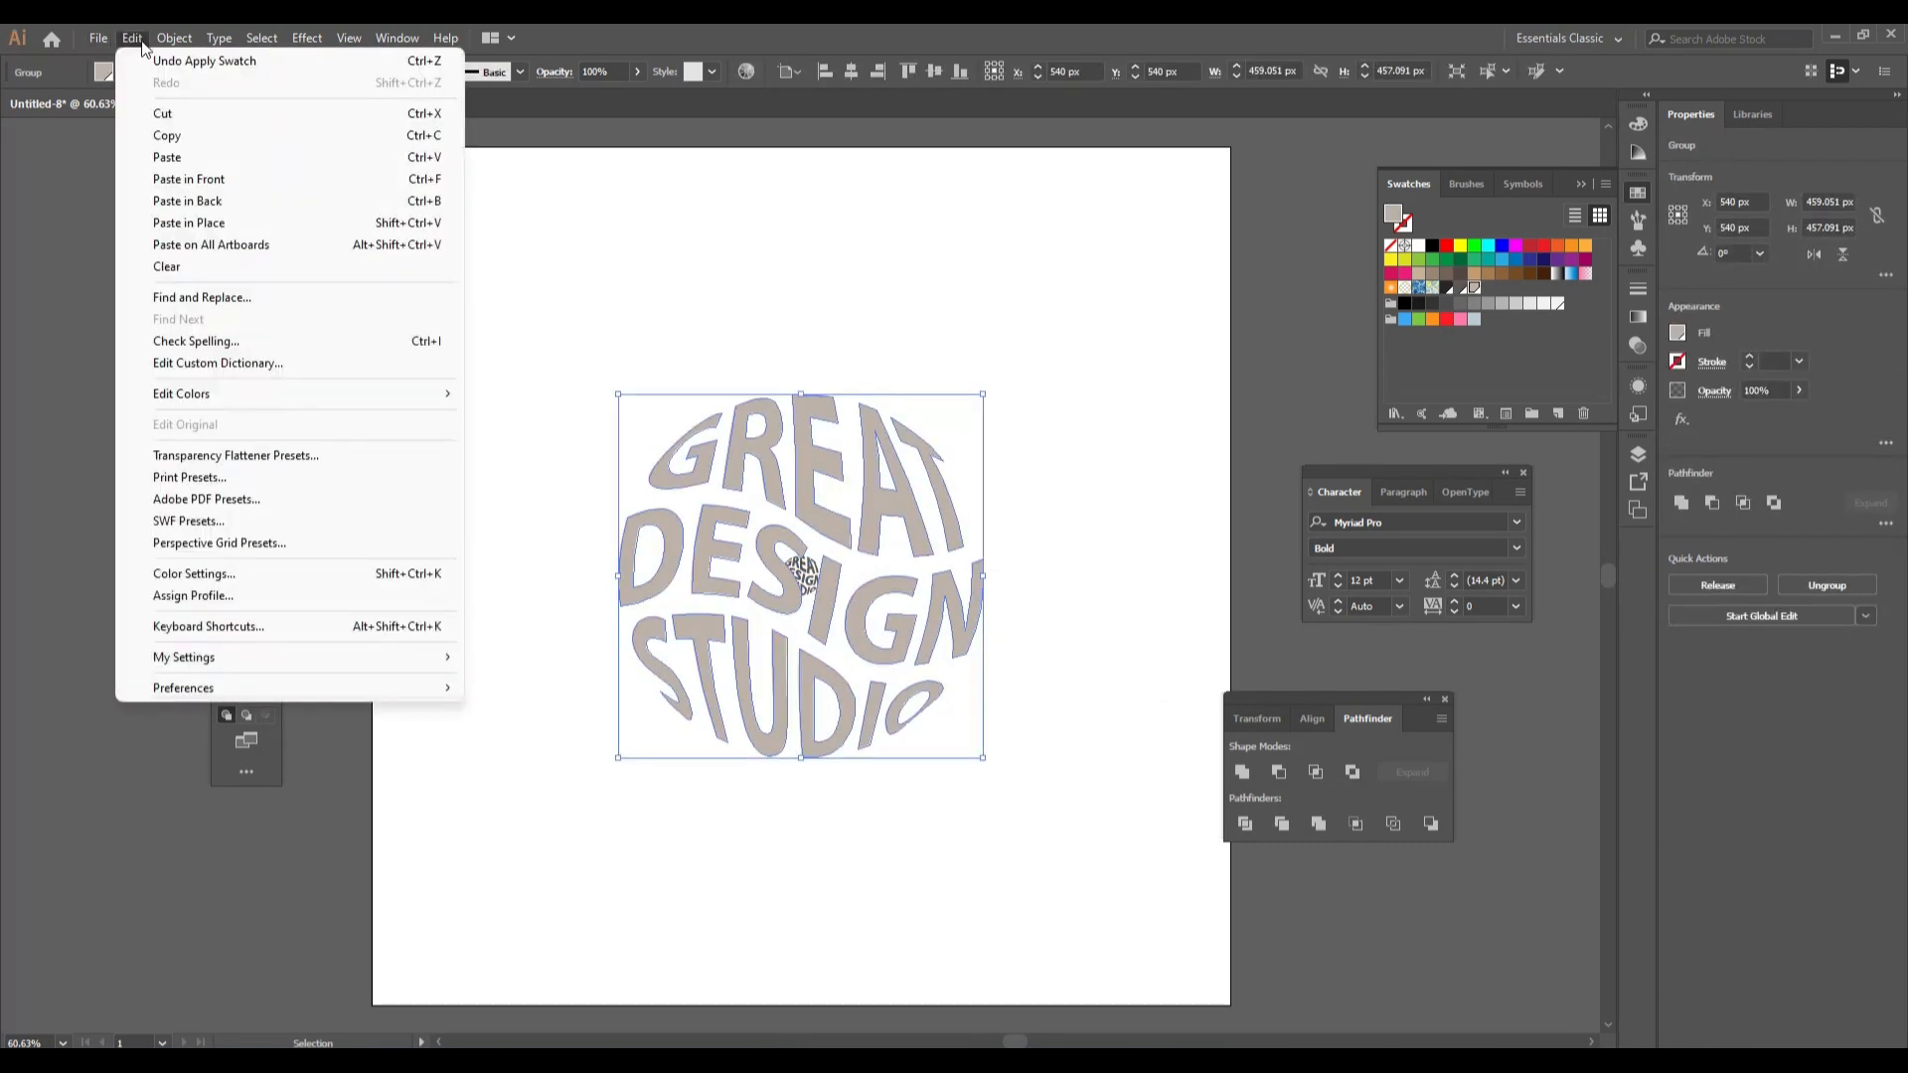
pyautogui.click(296, 181)
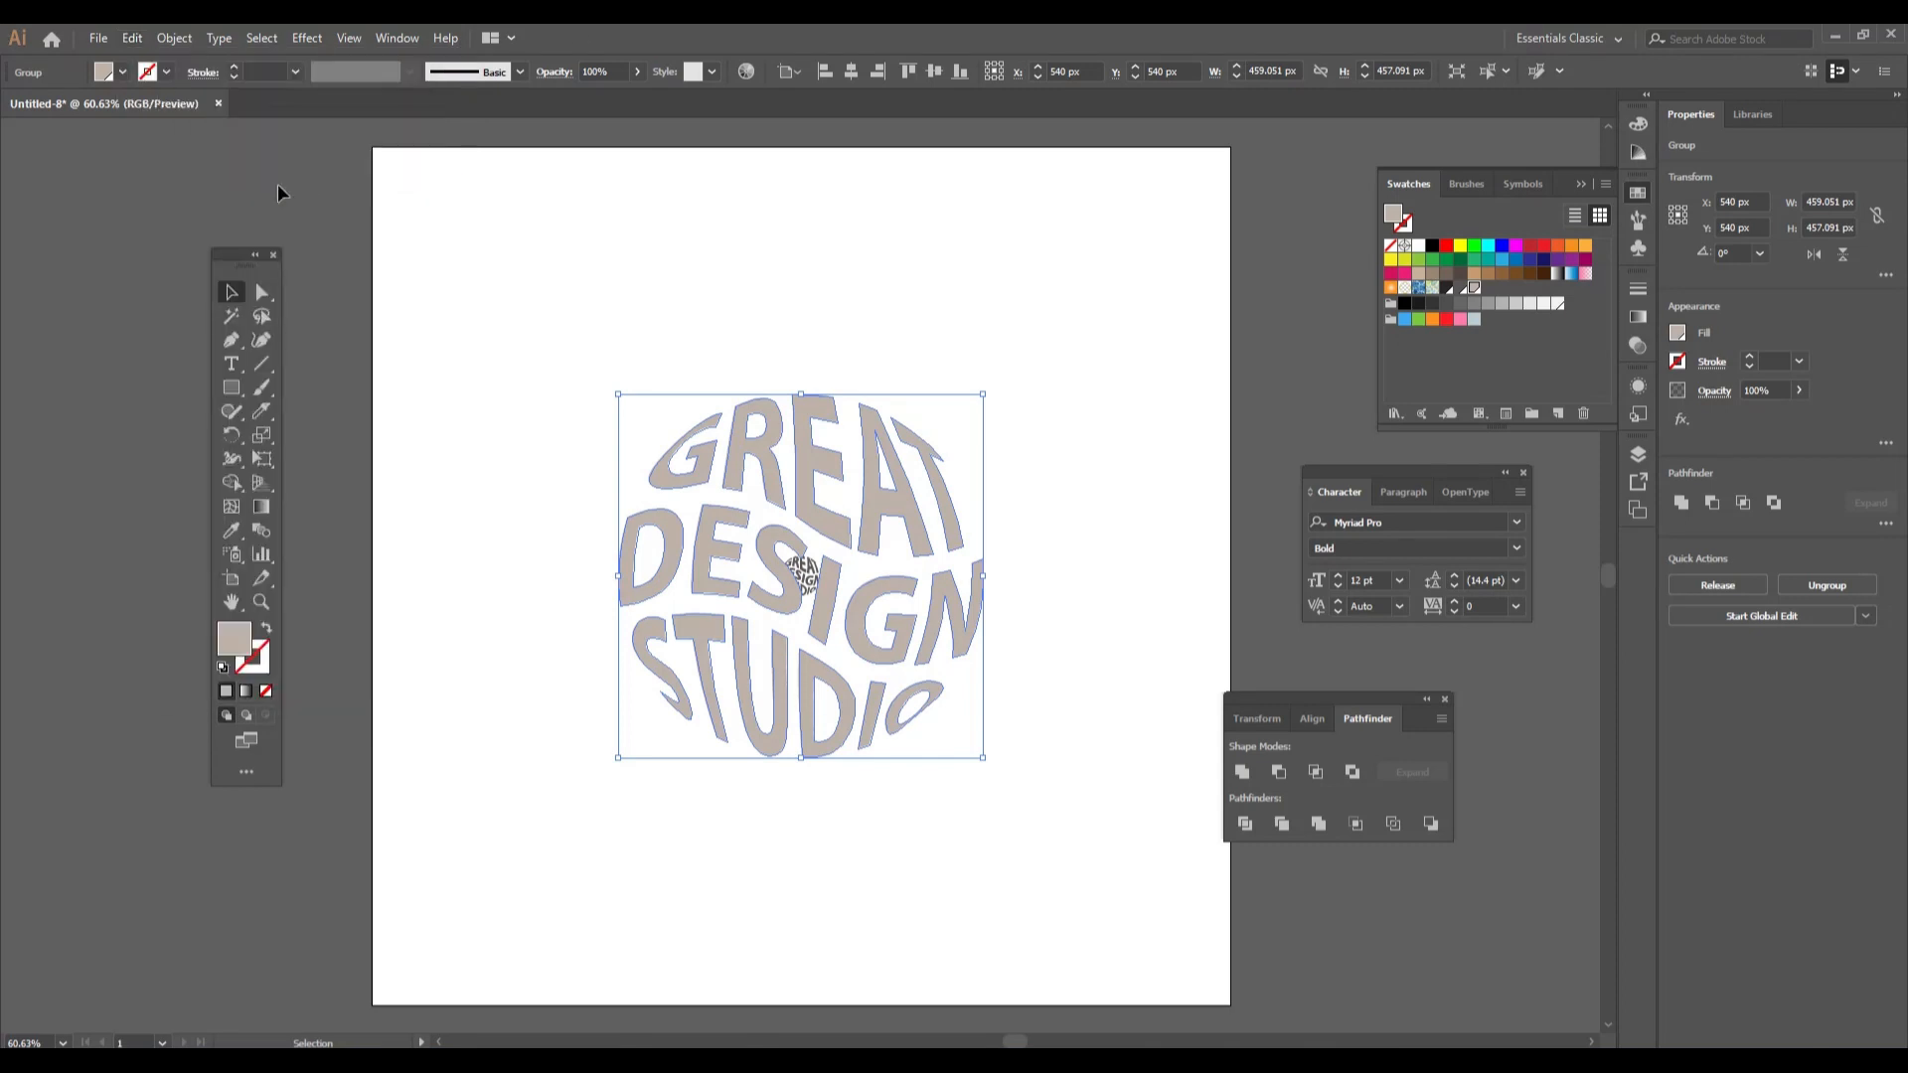
# Expand Layer 1 and hide its topmost group, the front copy of the lettering
pyautogui.click(1629, 459)
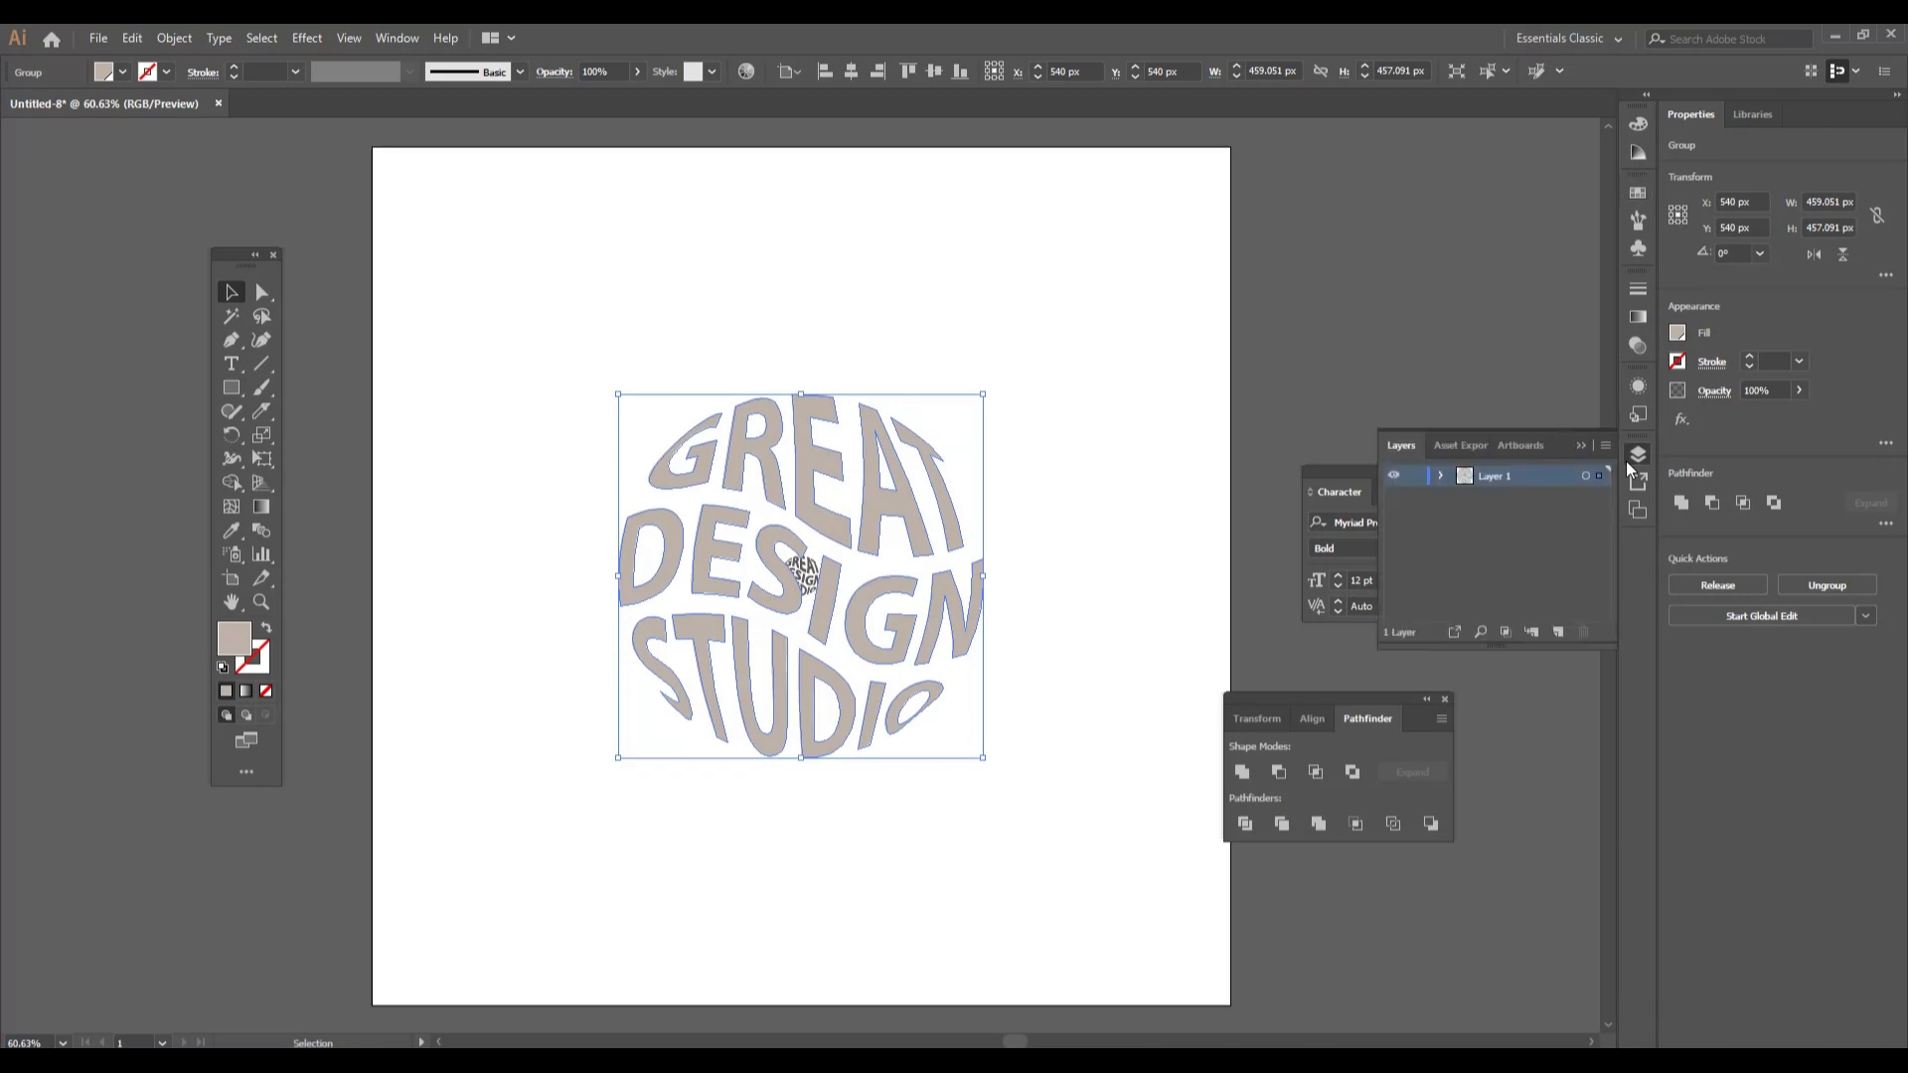
pyautogui.click(1440, 477)
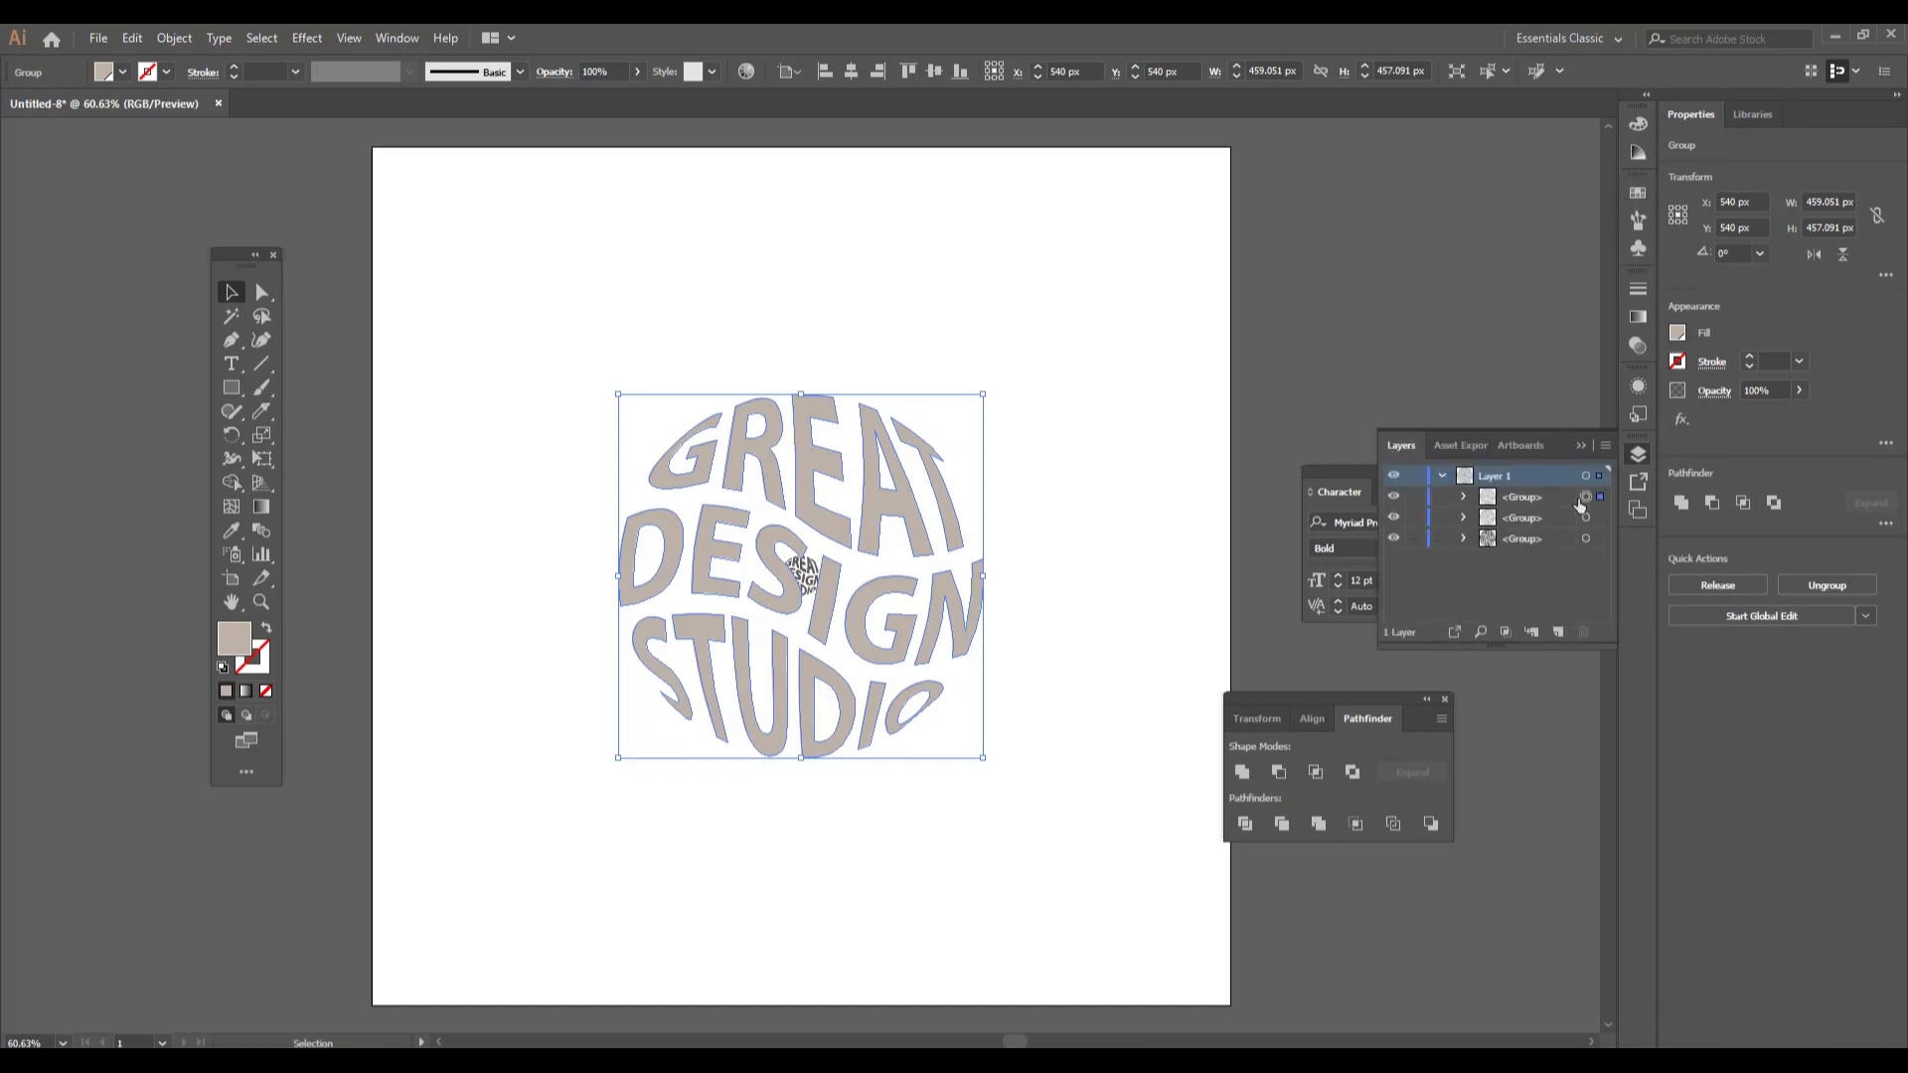
pyautogui.click(1393, 497)
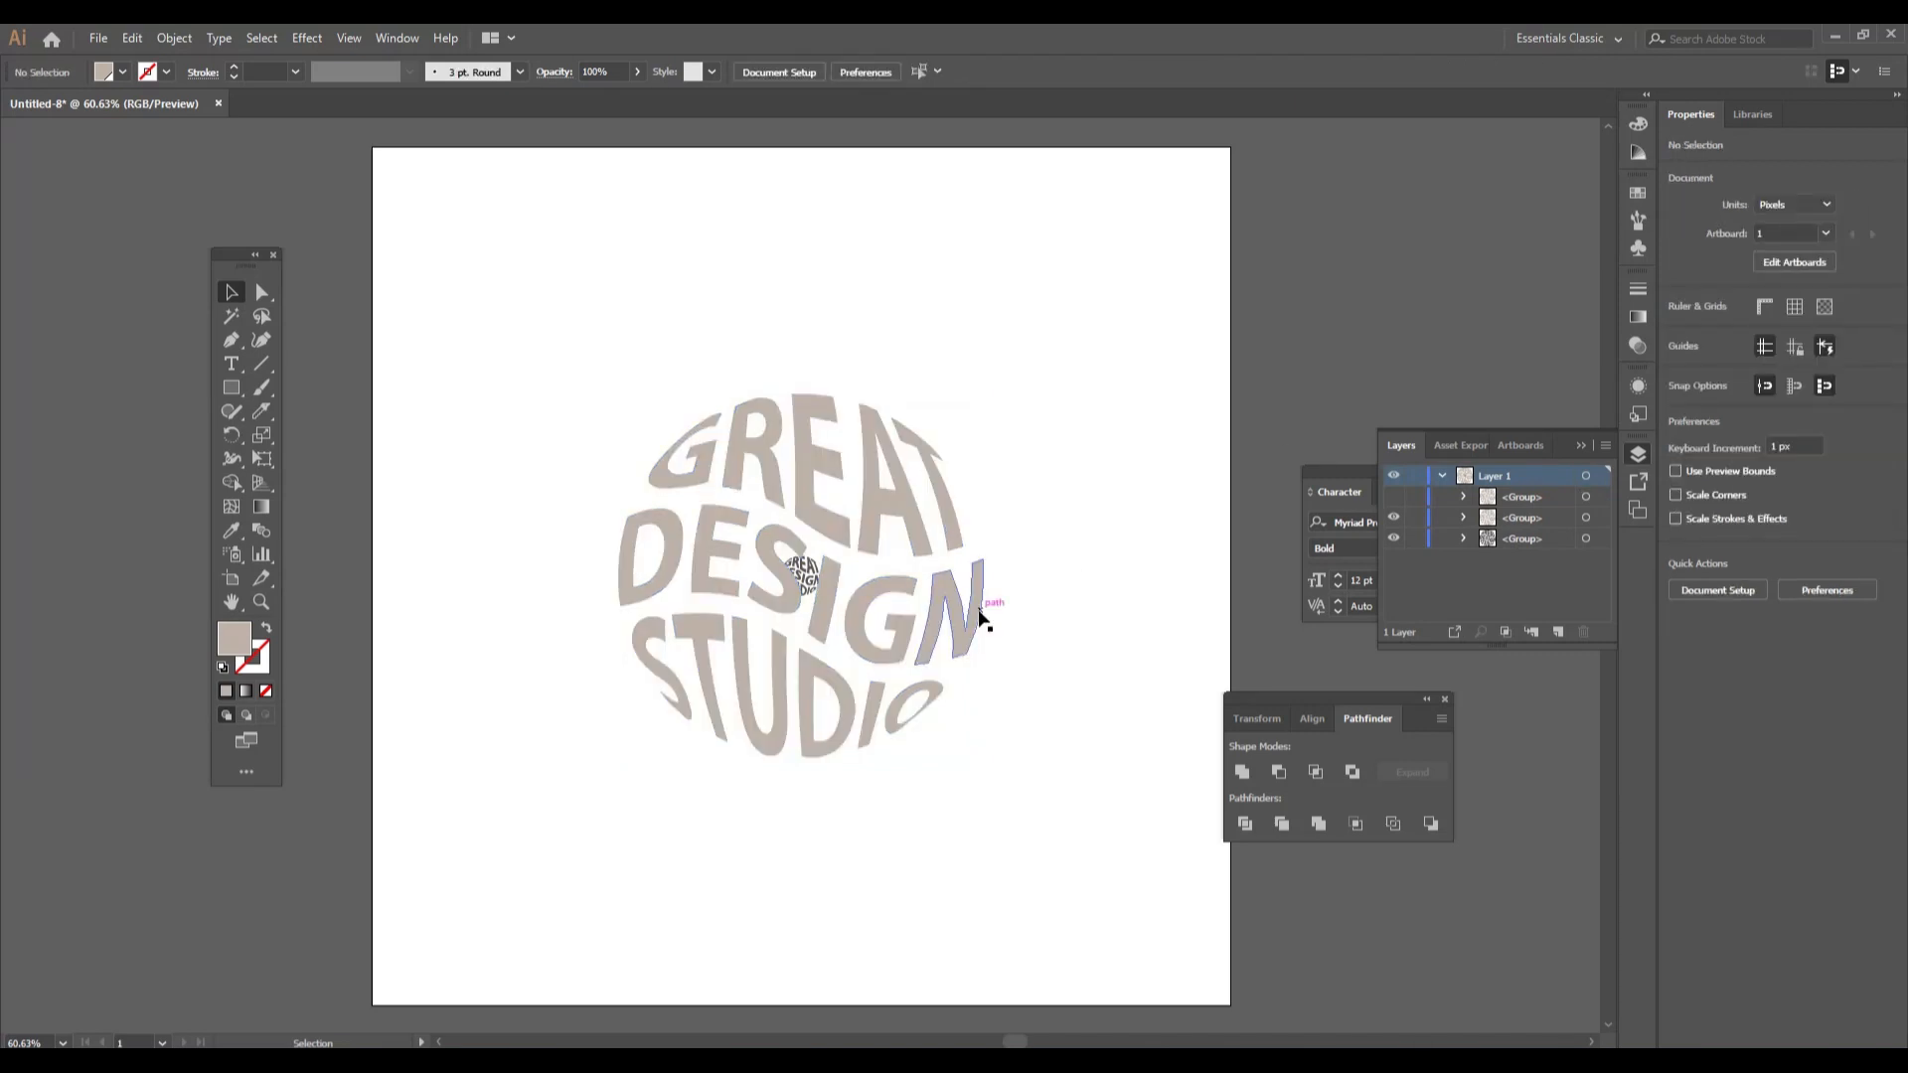
# Blend the visible large beige lettering with the small dark copy at its centre
pyautogui.hotkey('ctrl', 'a')
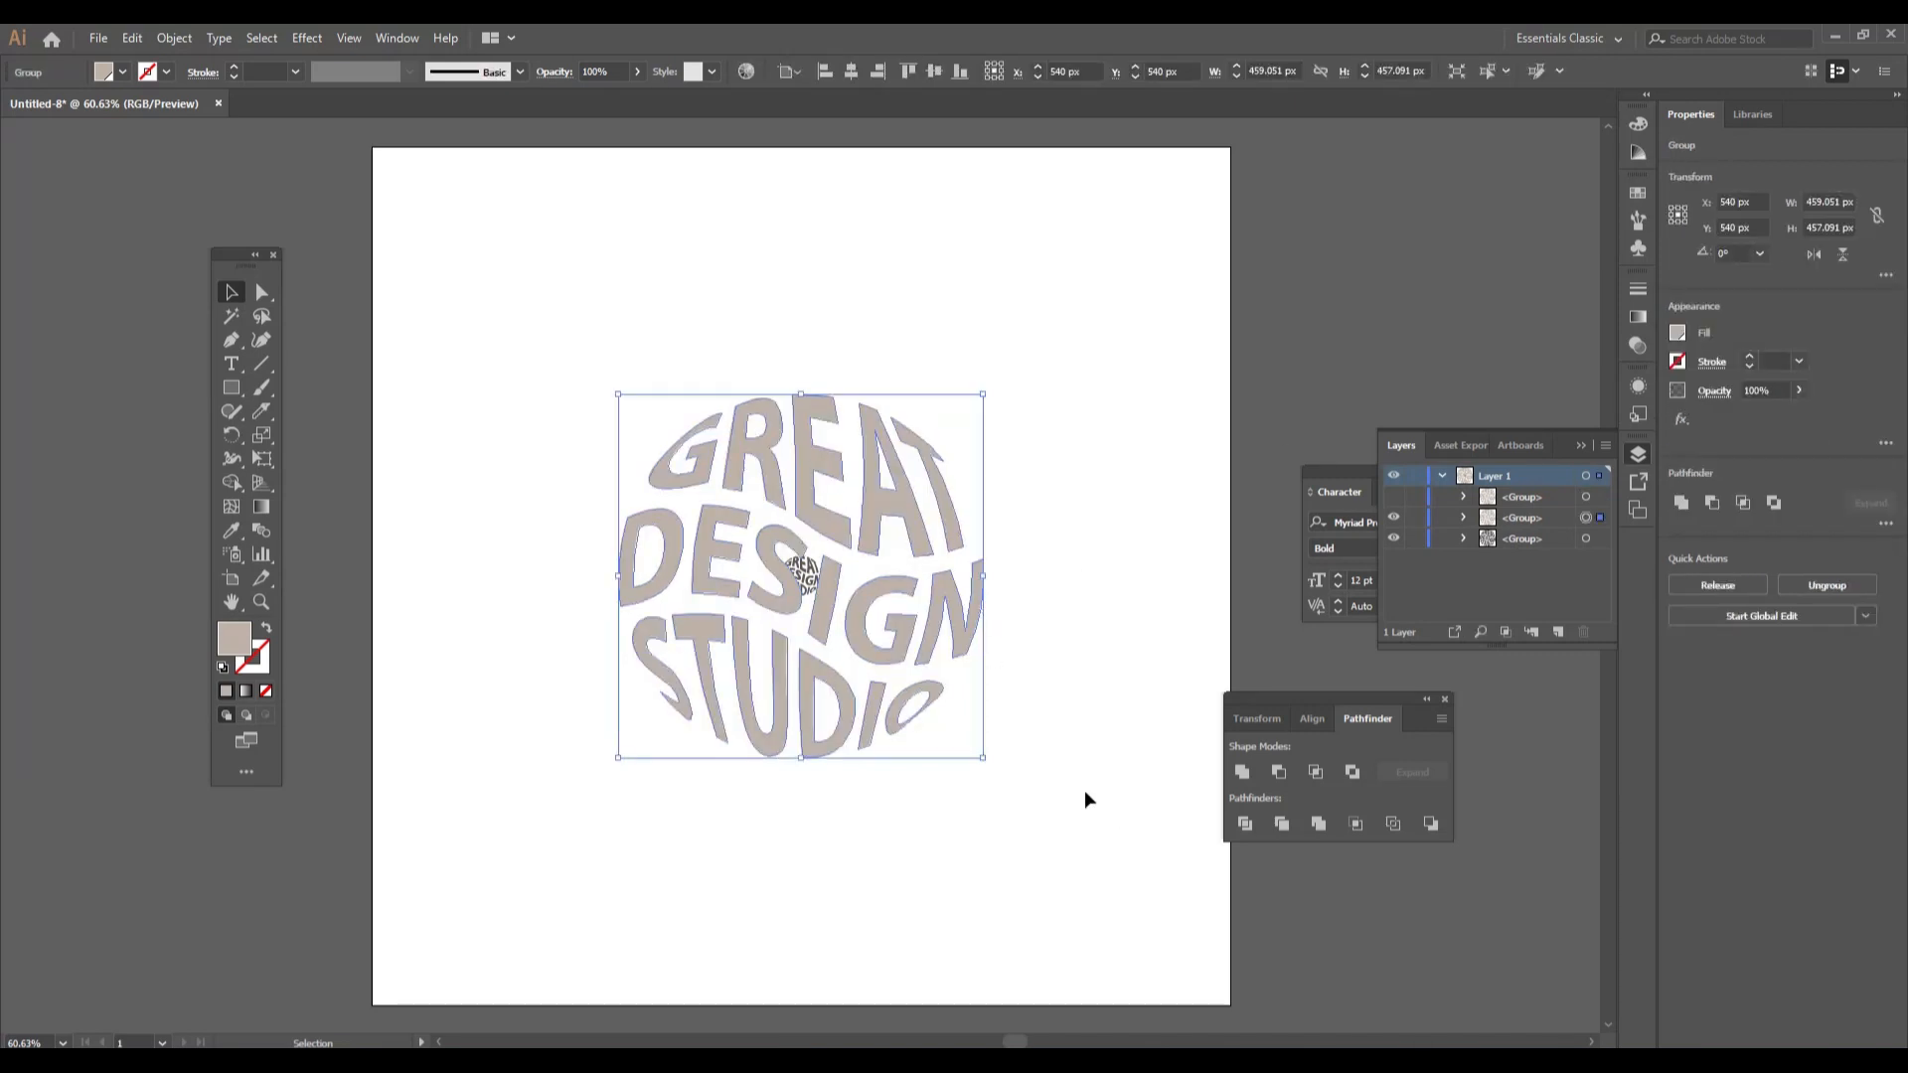
pyautogui.click(846, 593)
pyautogui.moveTo(846, 593); pyautogui.dragTo(1043, 904)
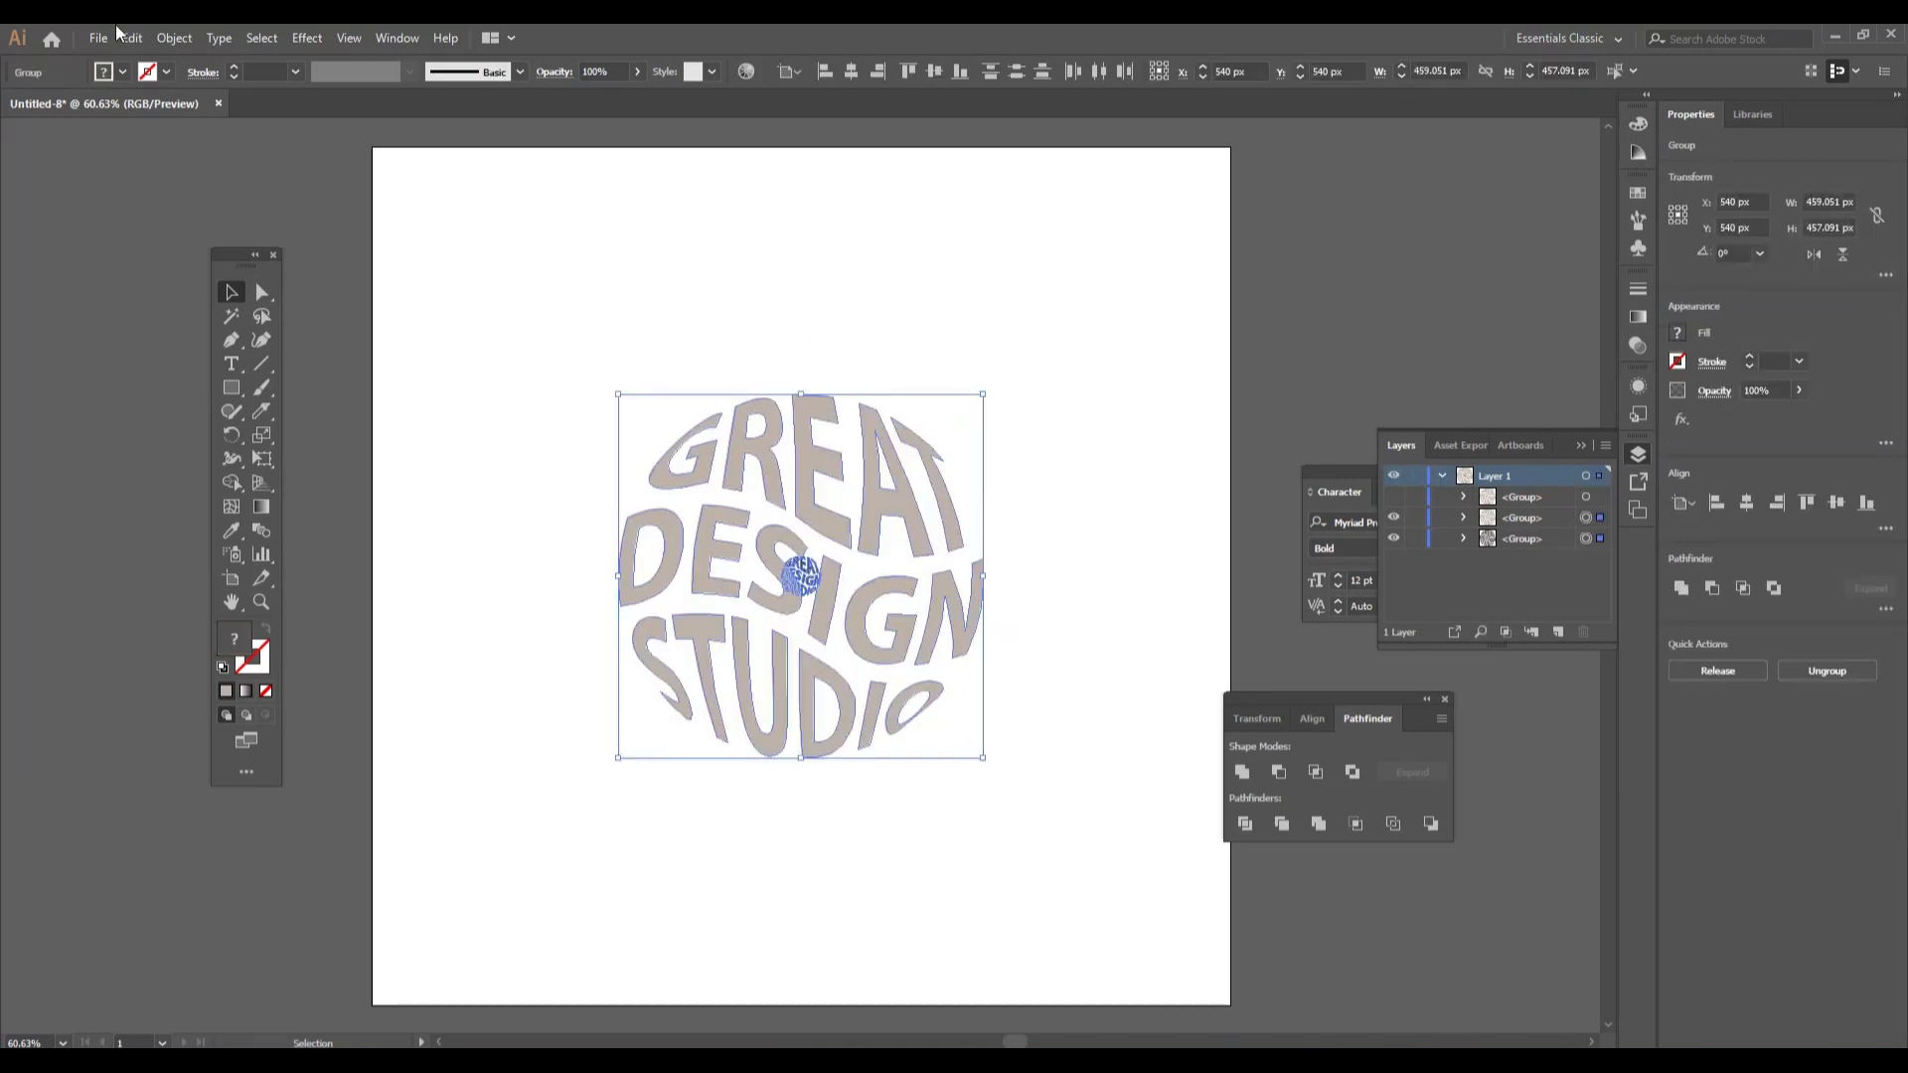
pyautogui.click(174, 37)
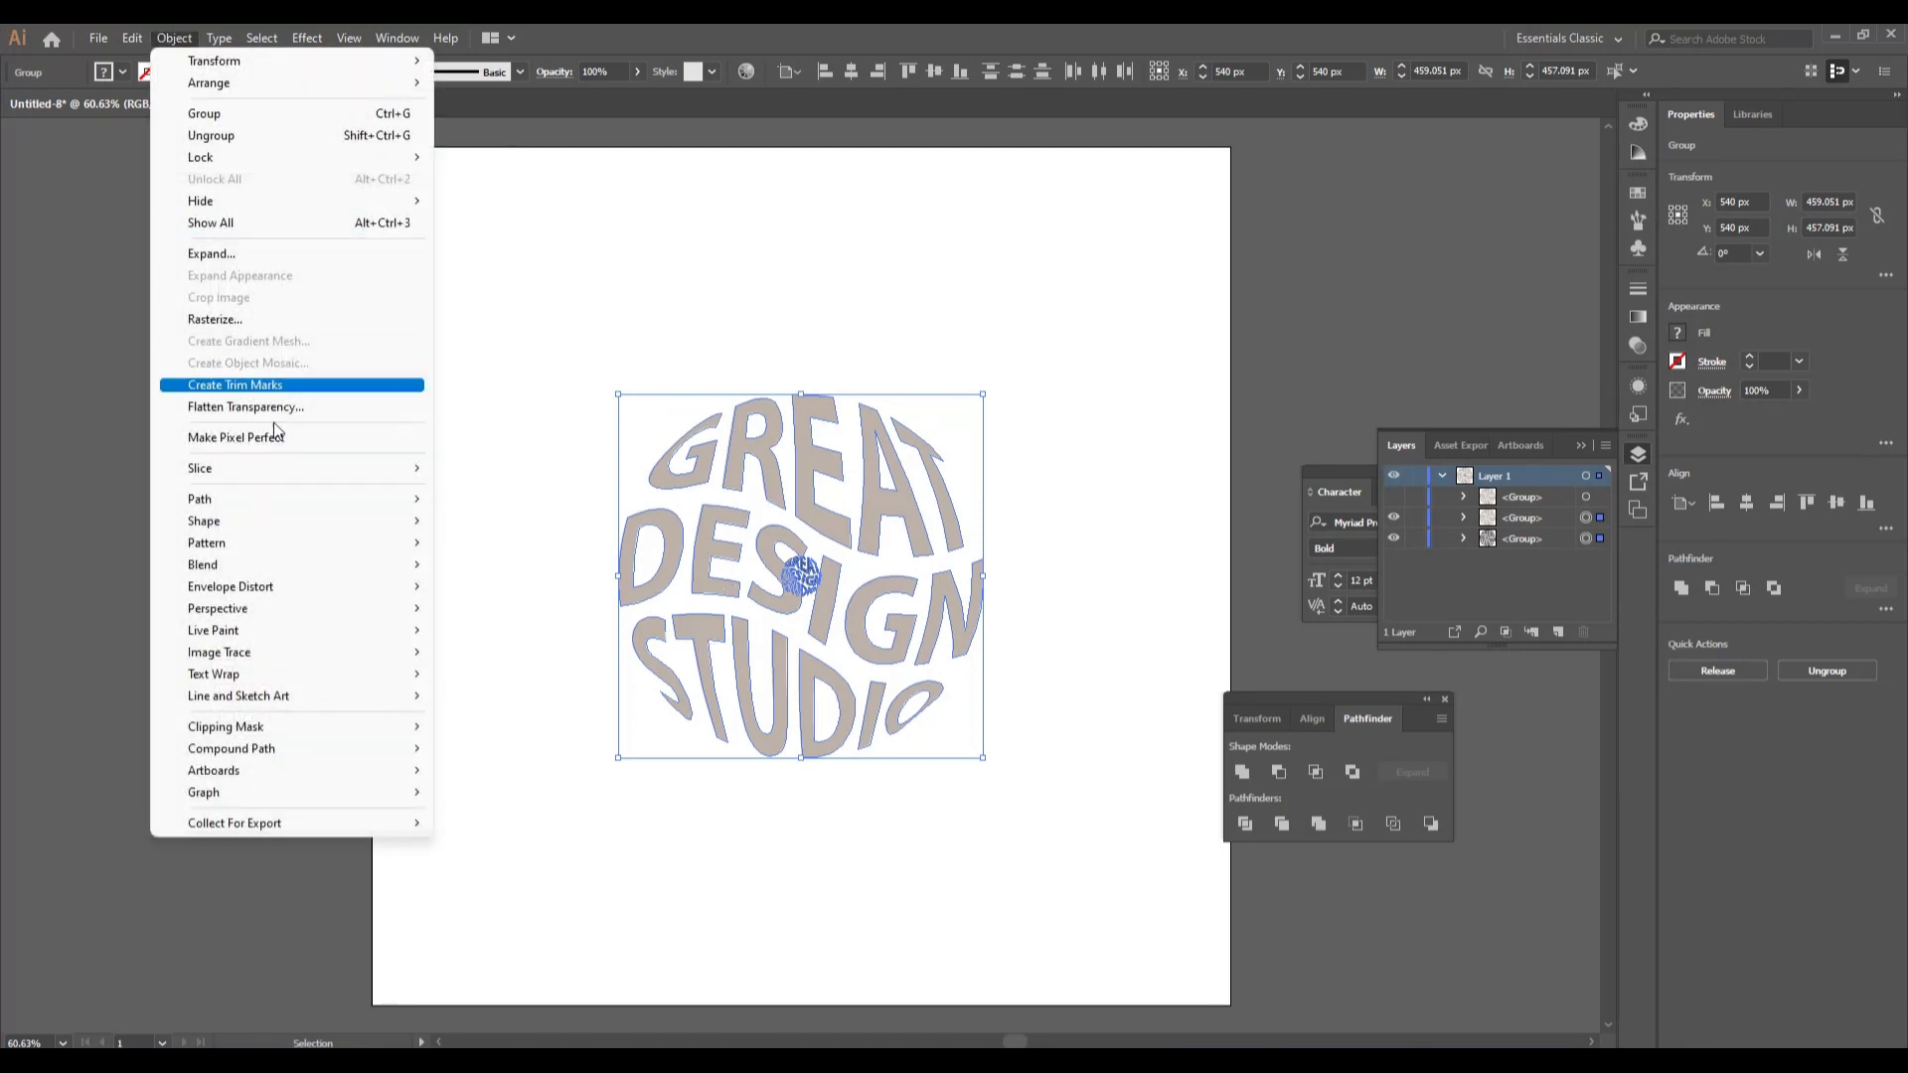
pyautogui.moveTo(309, 572)
pyautogui.click(527, 566)
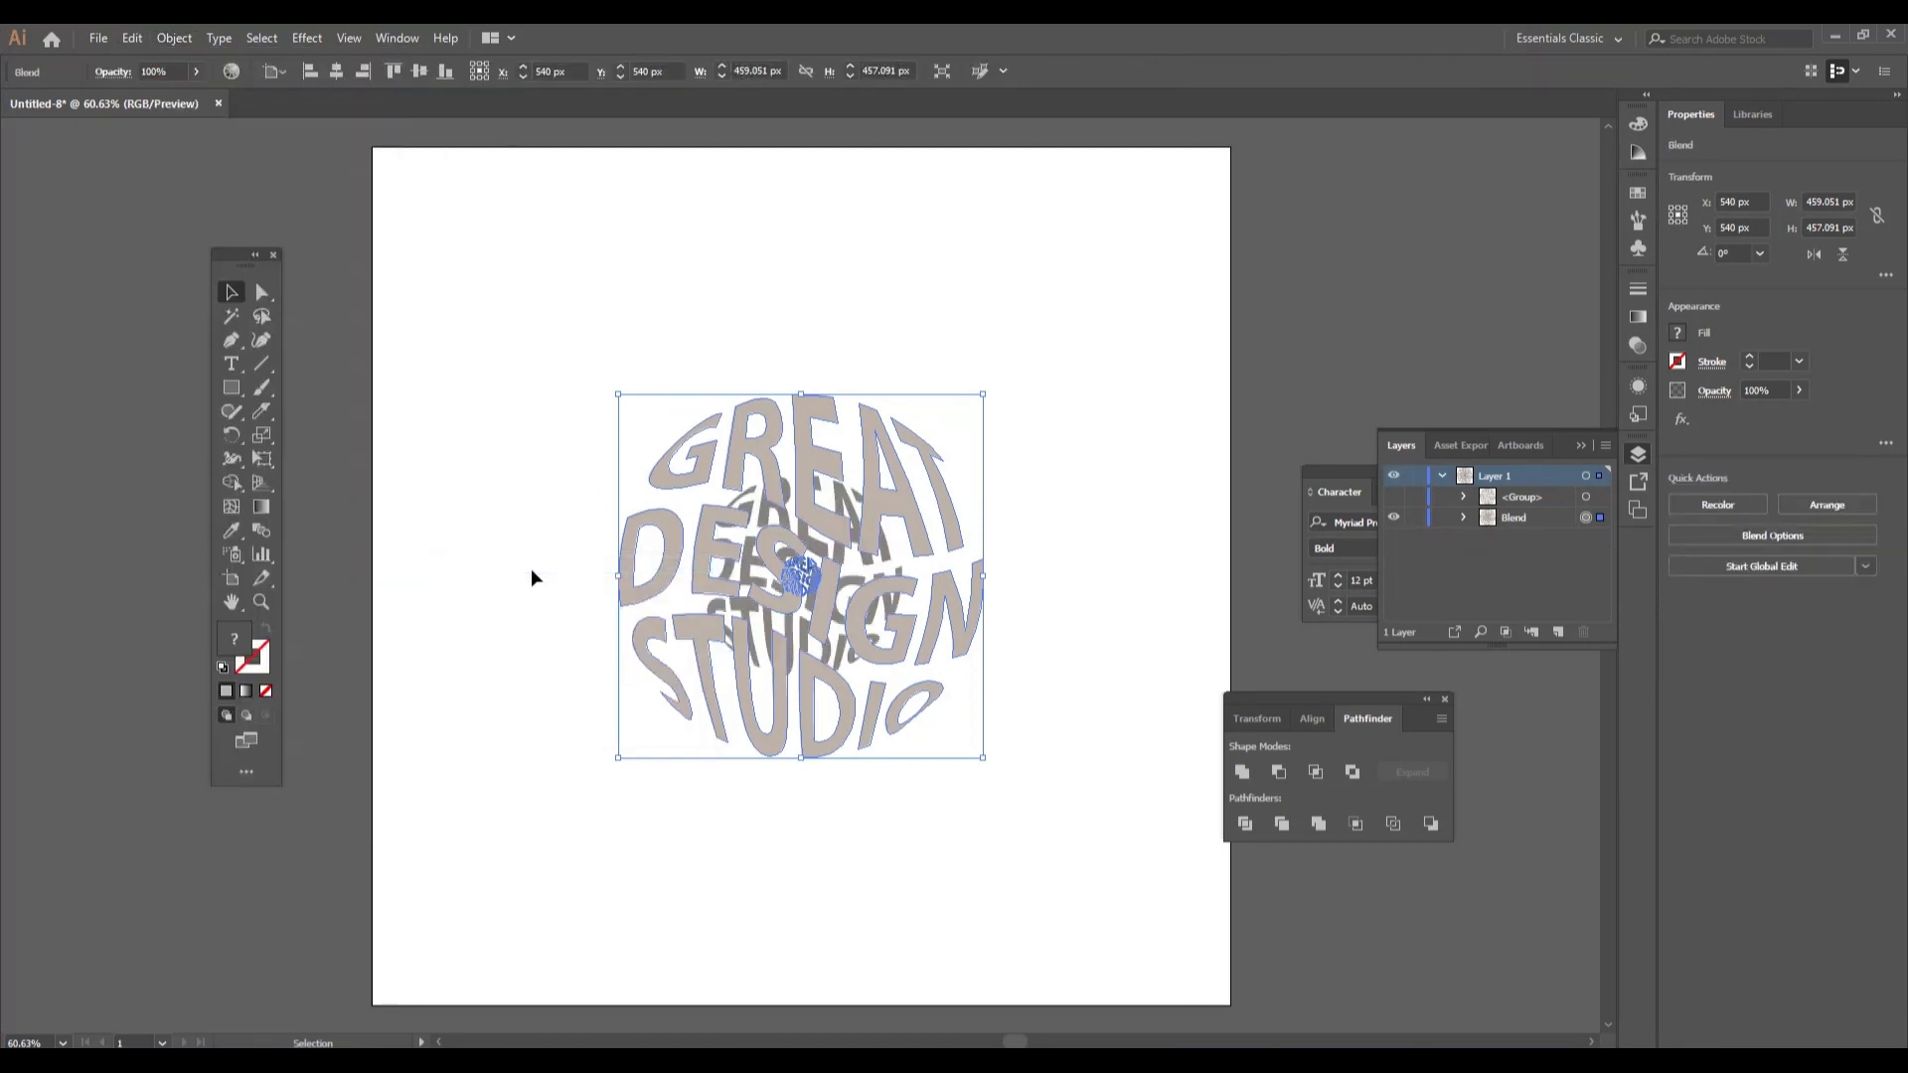
# Set the blend's spacing to Specified Steps with 150 steps, with Preview enabled
pyautogui.click(259, 531)
pyautogui.doubleClick(258, 533)
pyautogui.moveTo(1051, 434); pyautogui.dragTo(1232, 260)
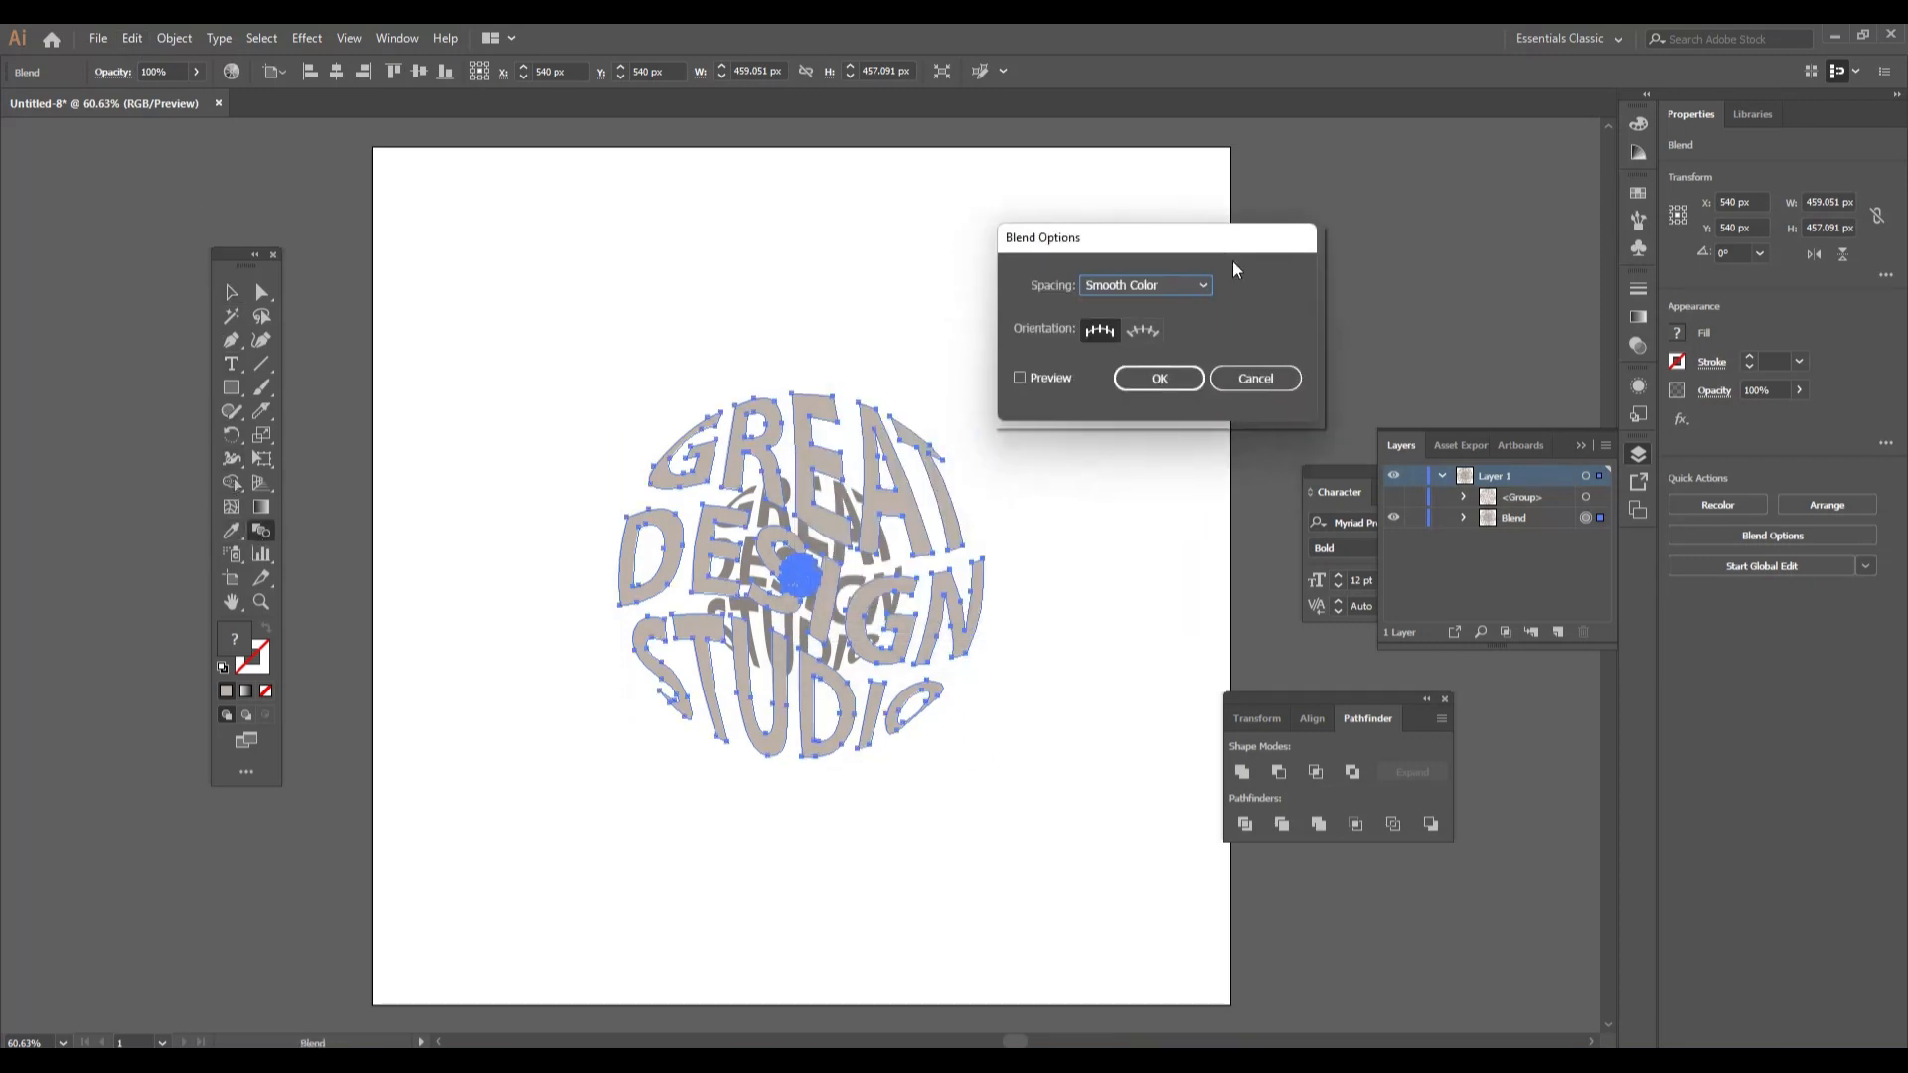
pyautogui.click(1189, 288)
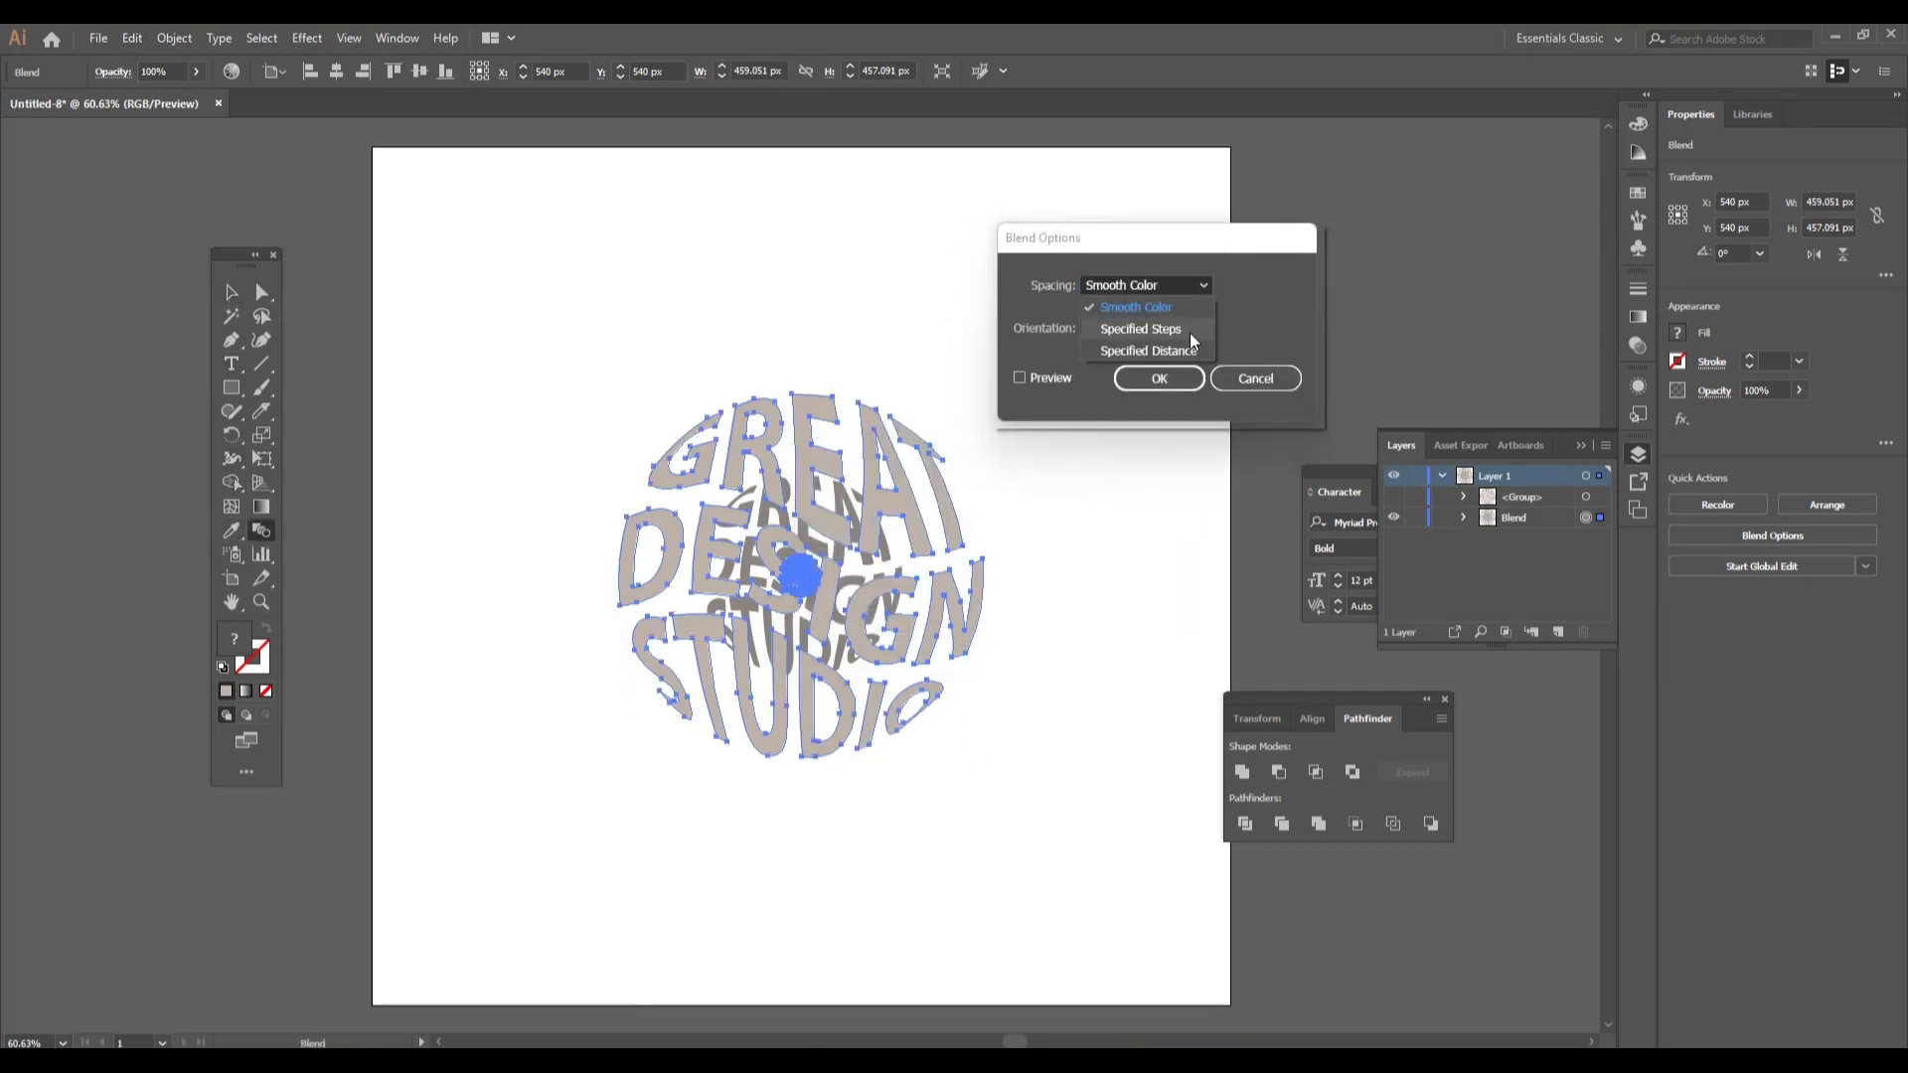
pyautogui.click(1189, 332)
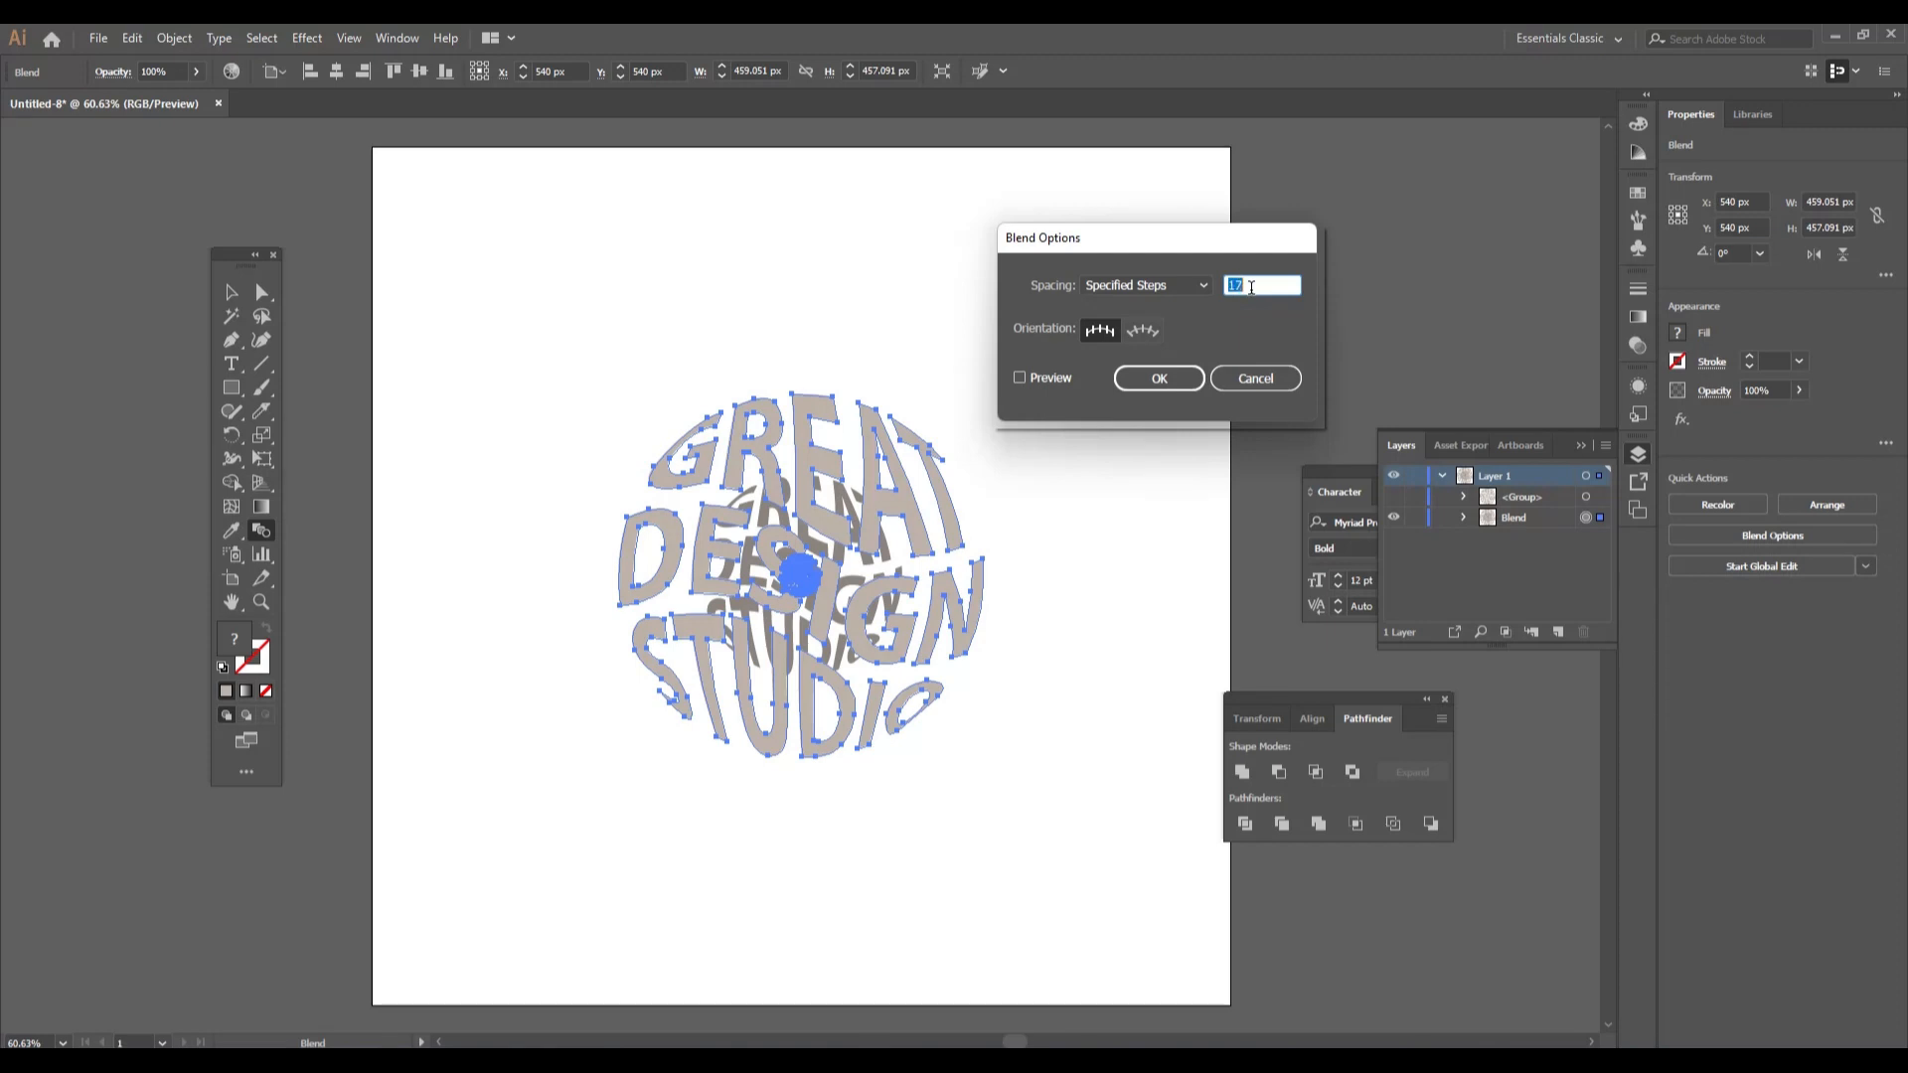
pyautogui.click(1019, 378)
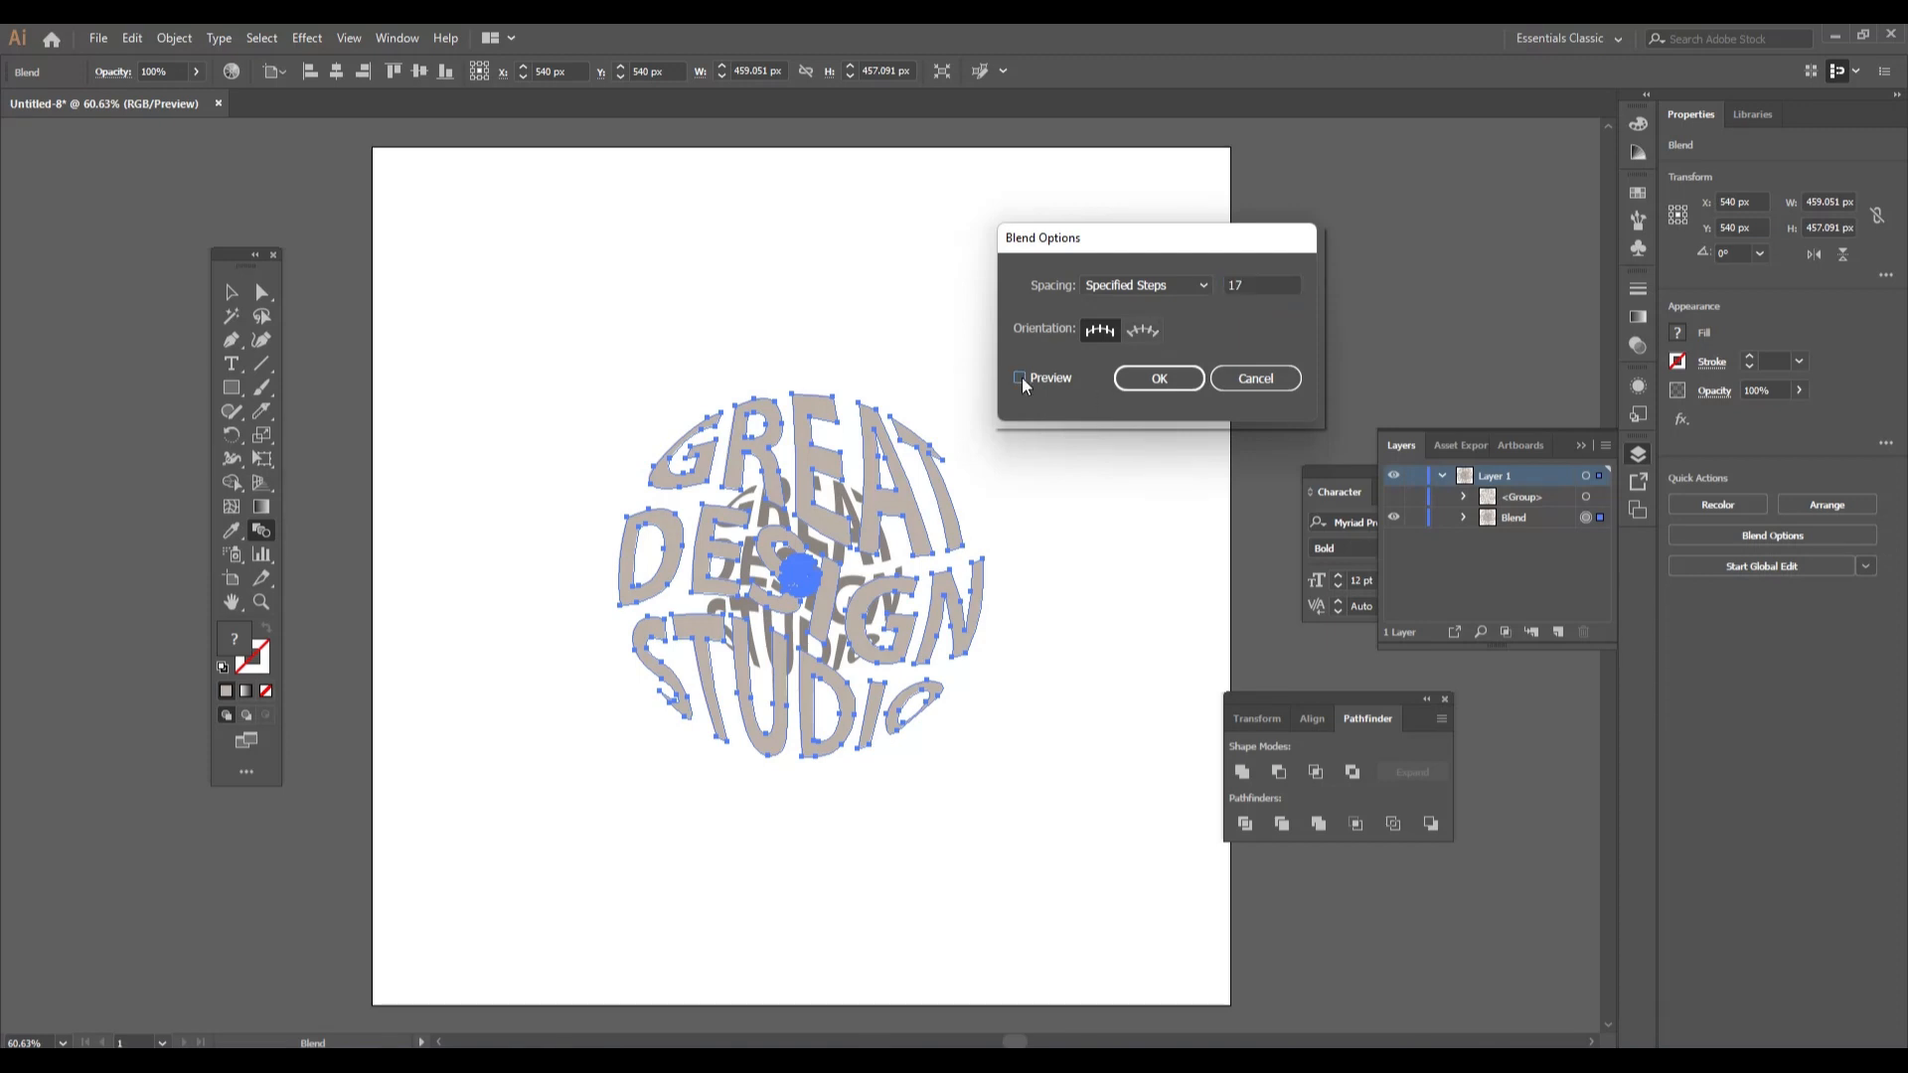
pyautogui.click(1254, 287)
pyautogui.hotkey('shift', 'Up')
pyautogui.hotkey('shift', 'Up')
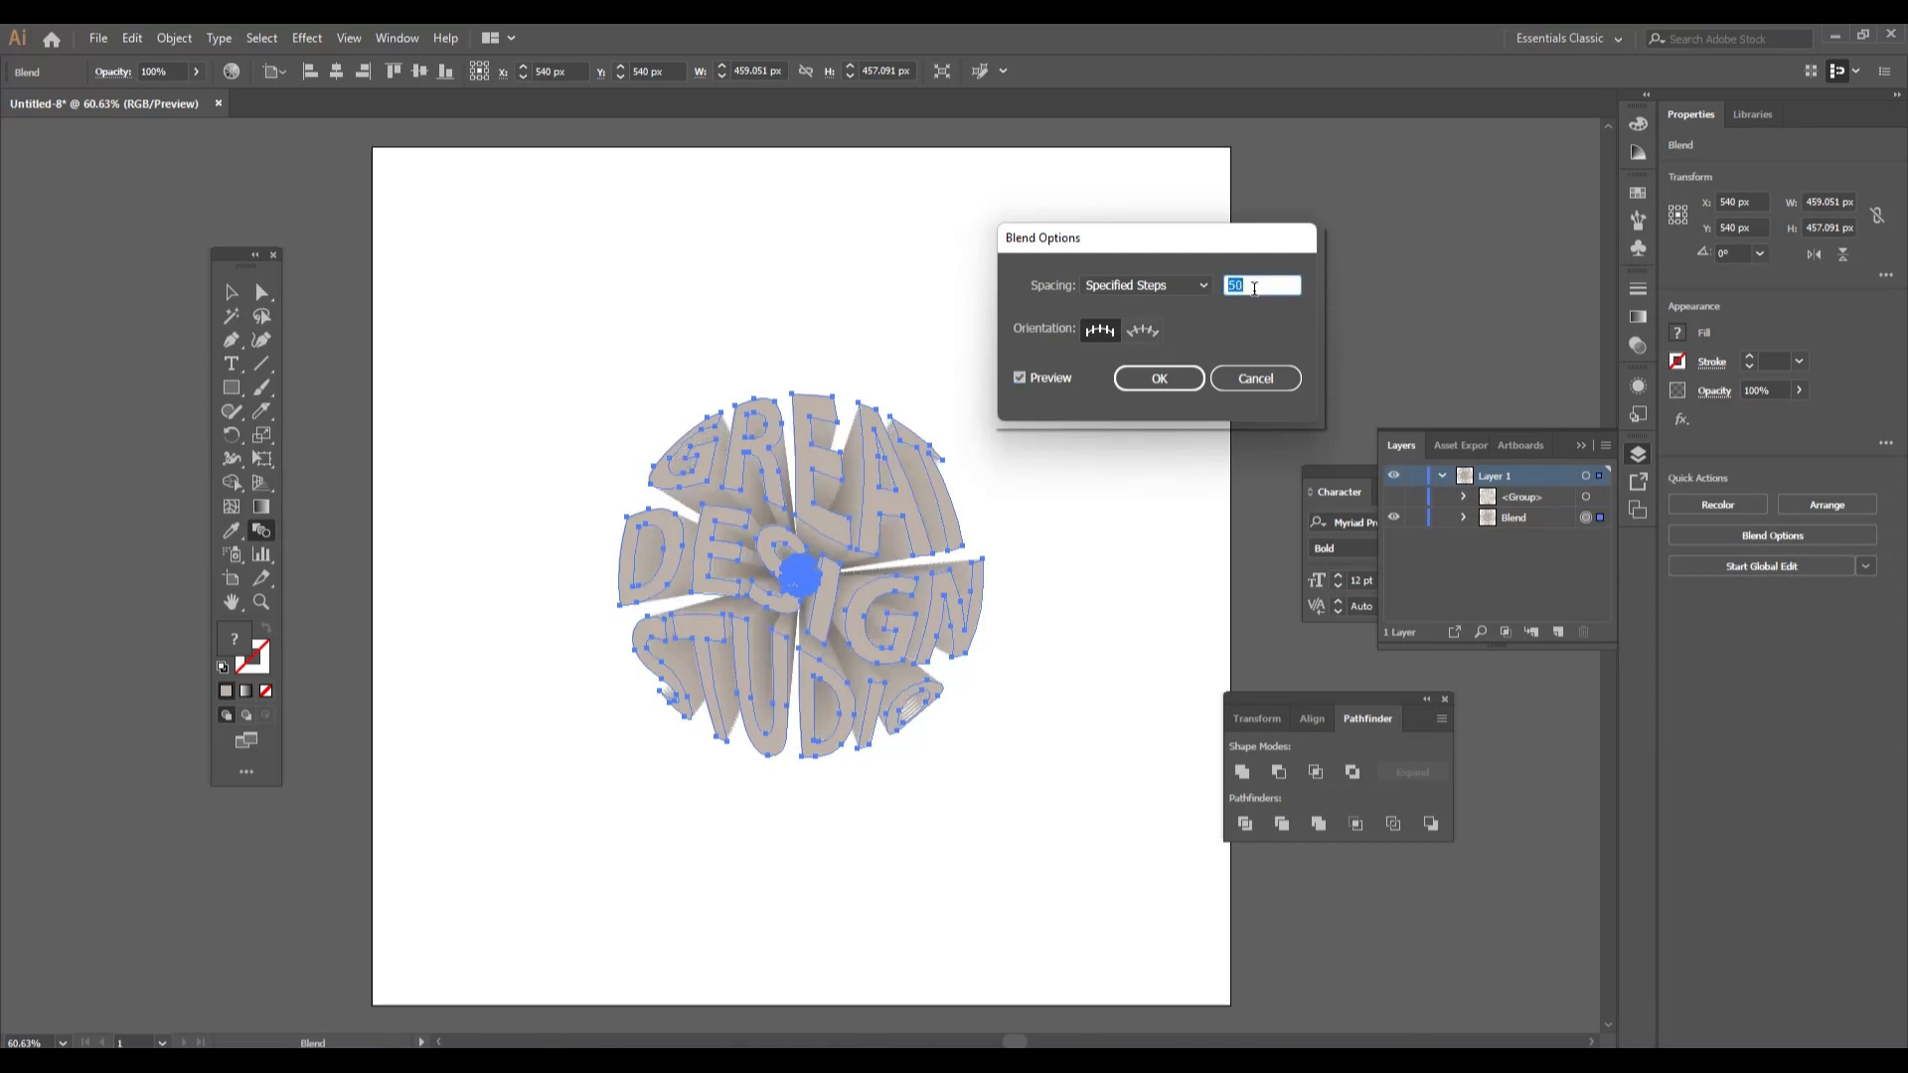
pyautogui.hotkey('shift', 'Up')
pyautogui.click(1158, 379)
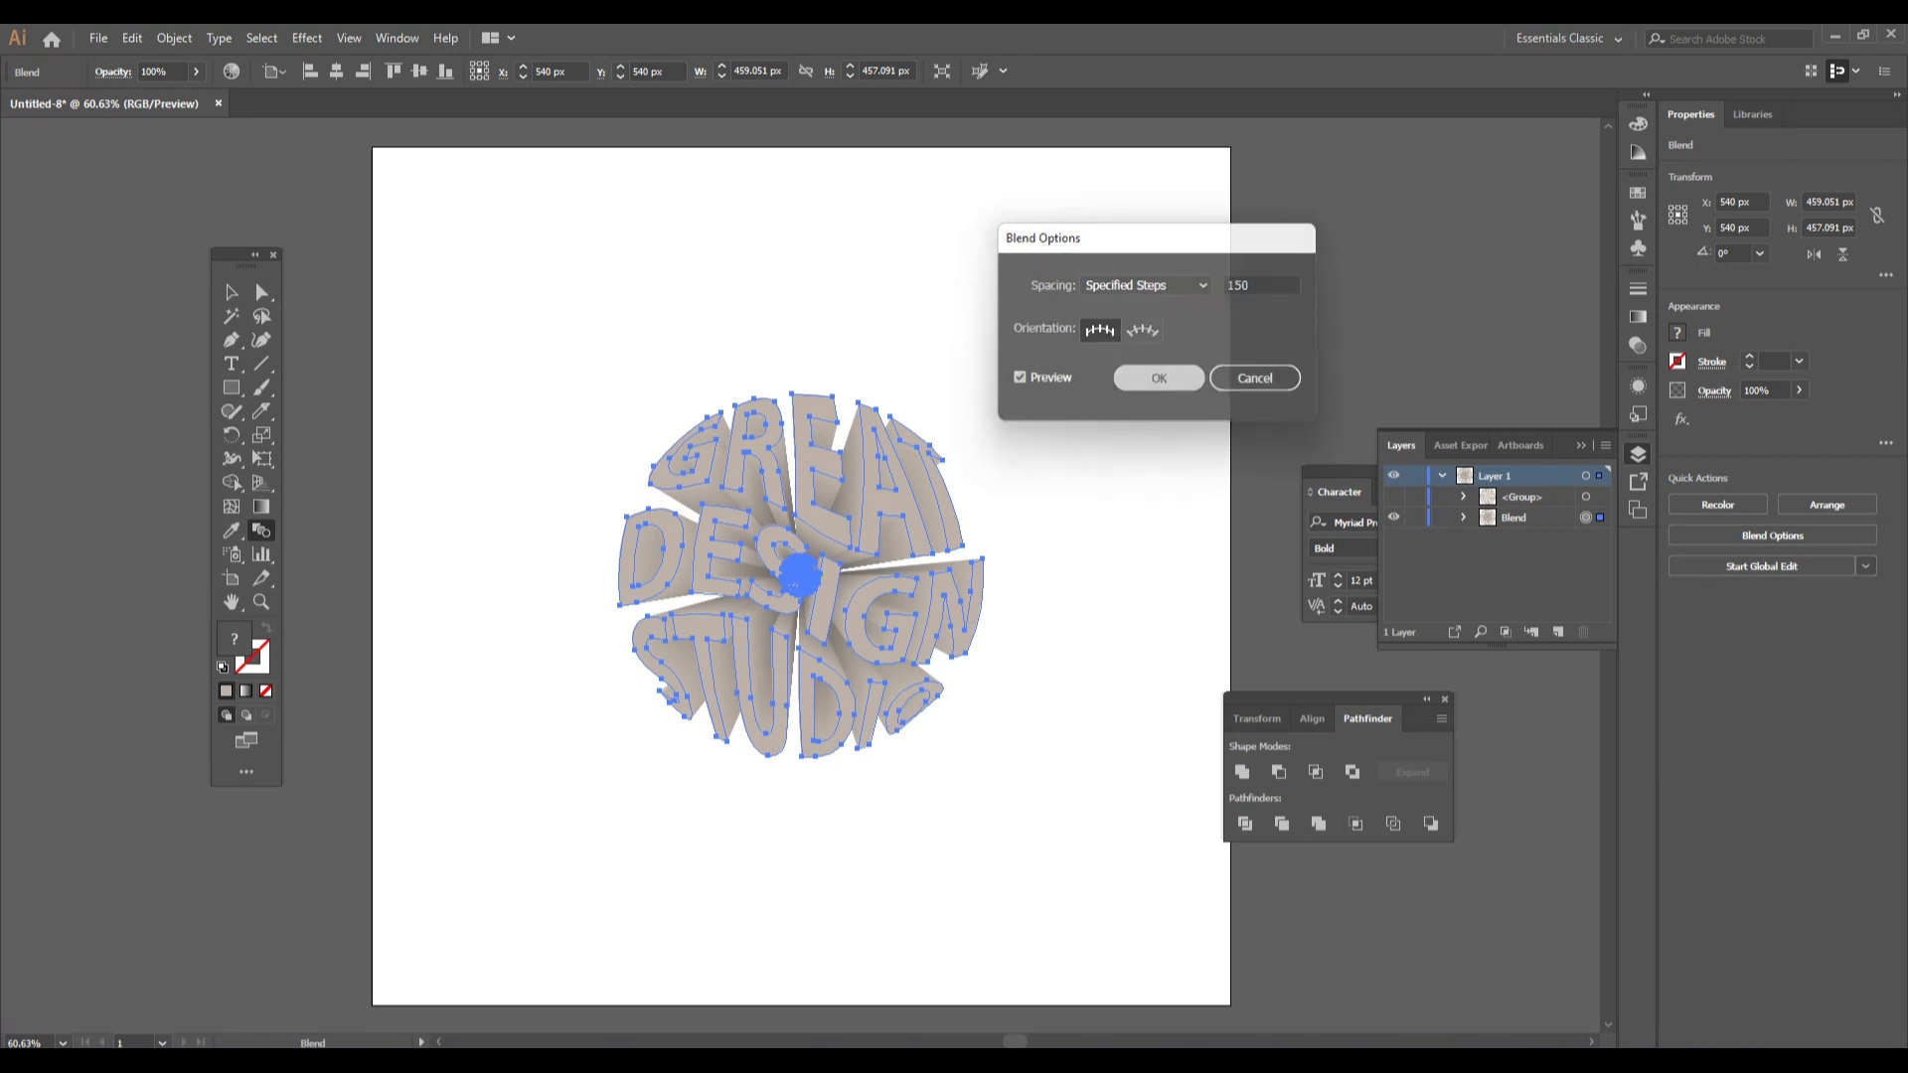
# Show the hidden front lettering group again and fill it with the very light grey swatch
pyautogui.click(230, 292)
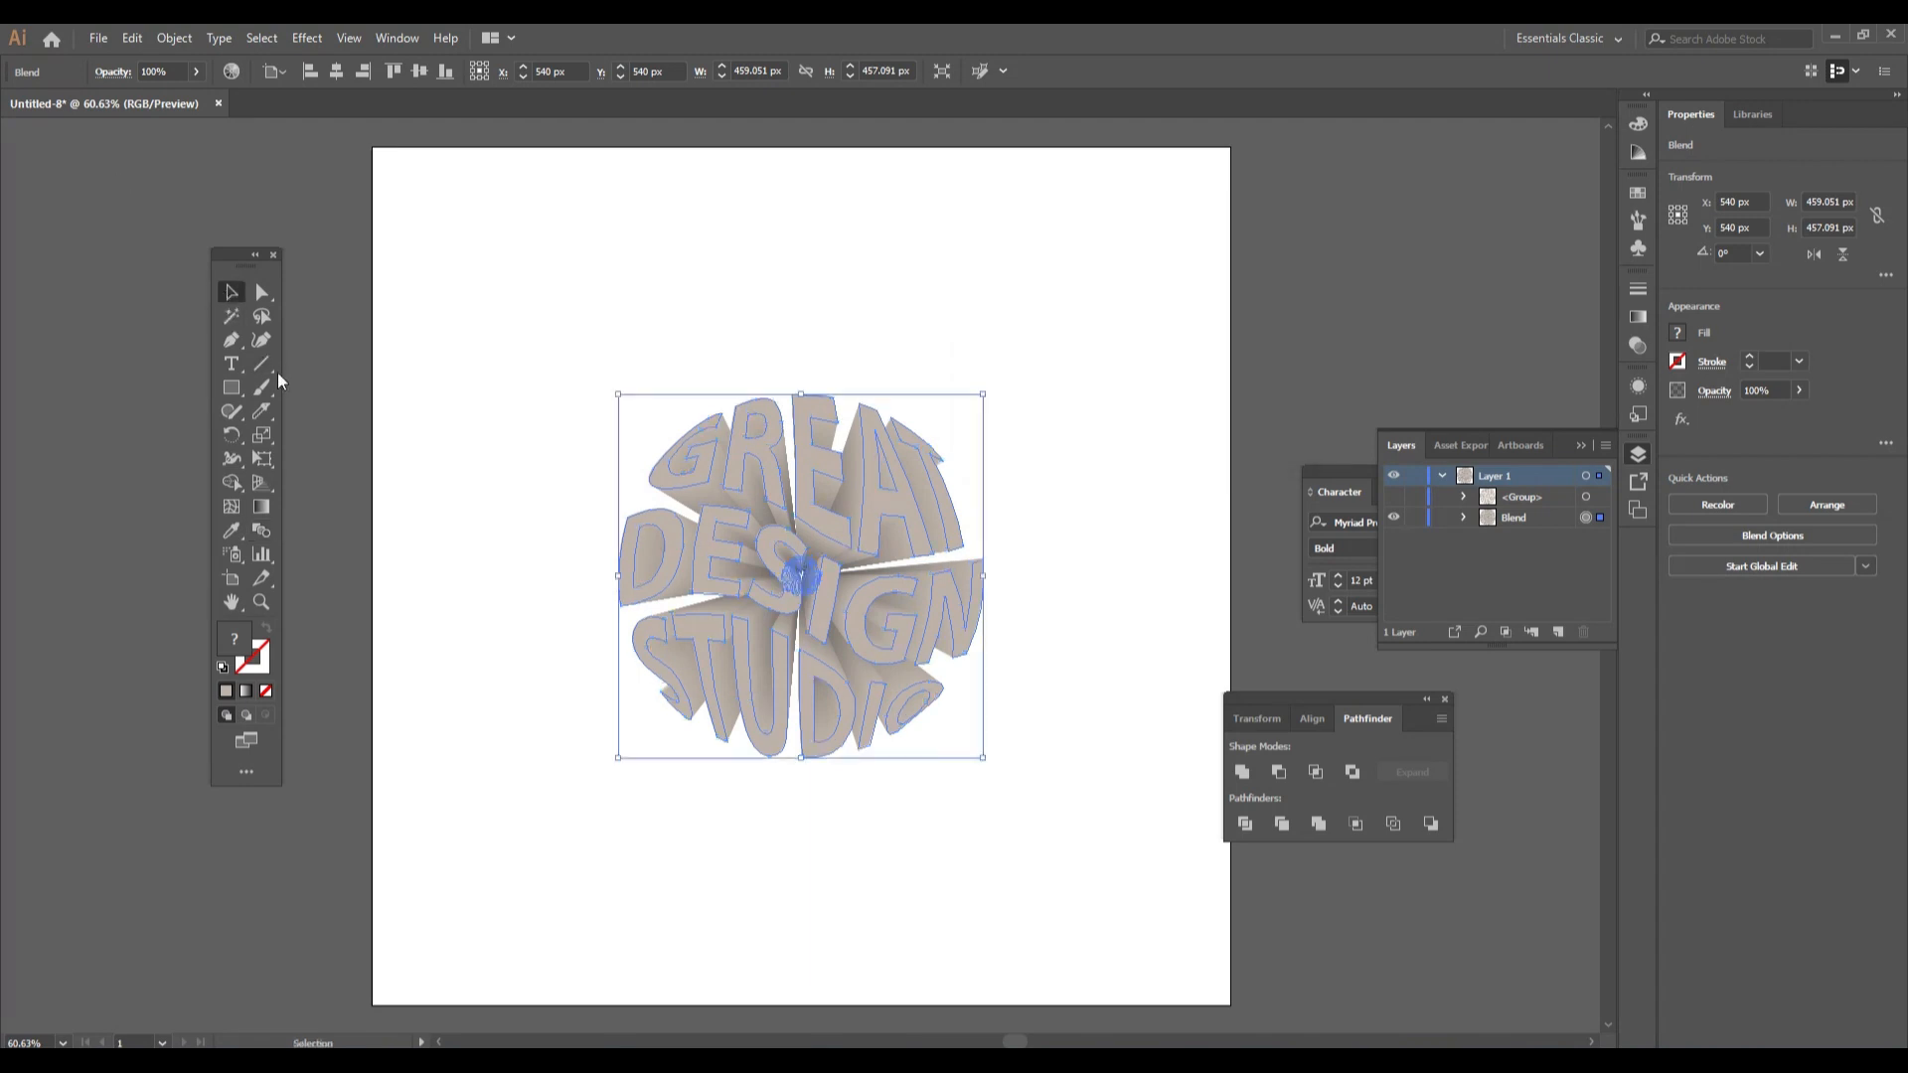
pyautogui.click(502, 695)
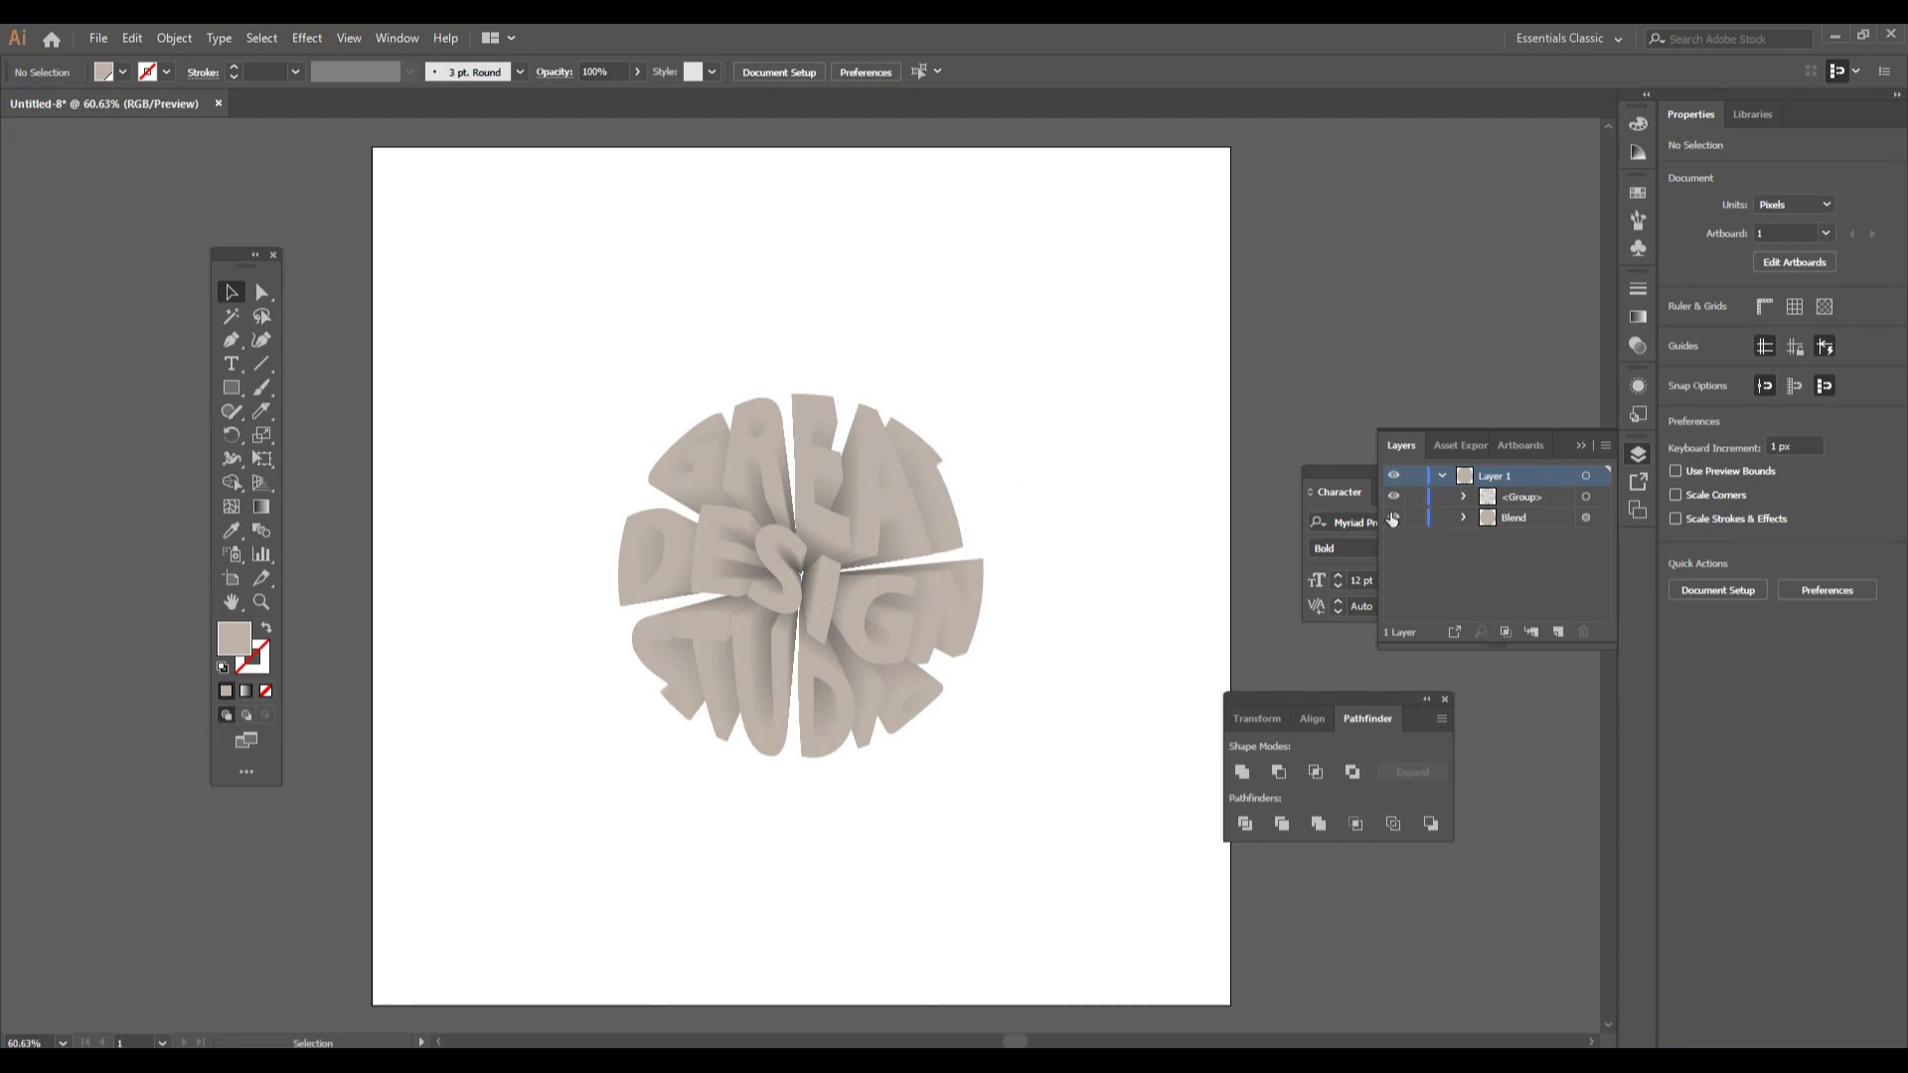
pyautogui.click(875, 545)
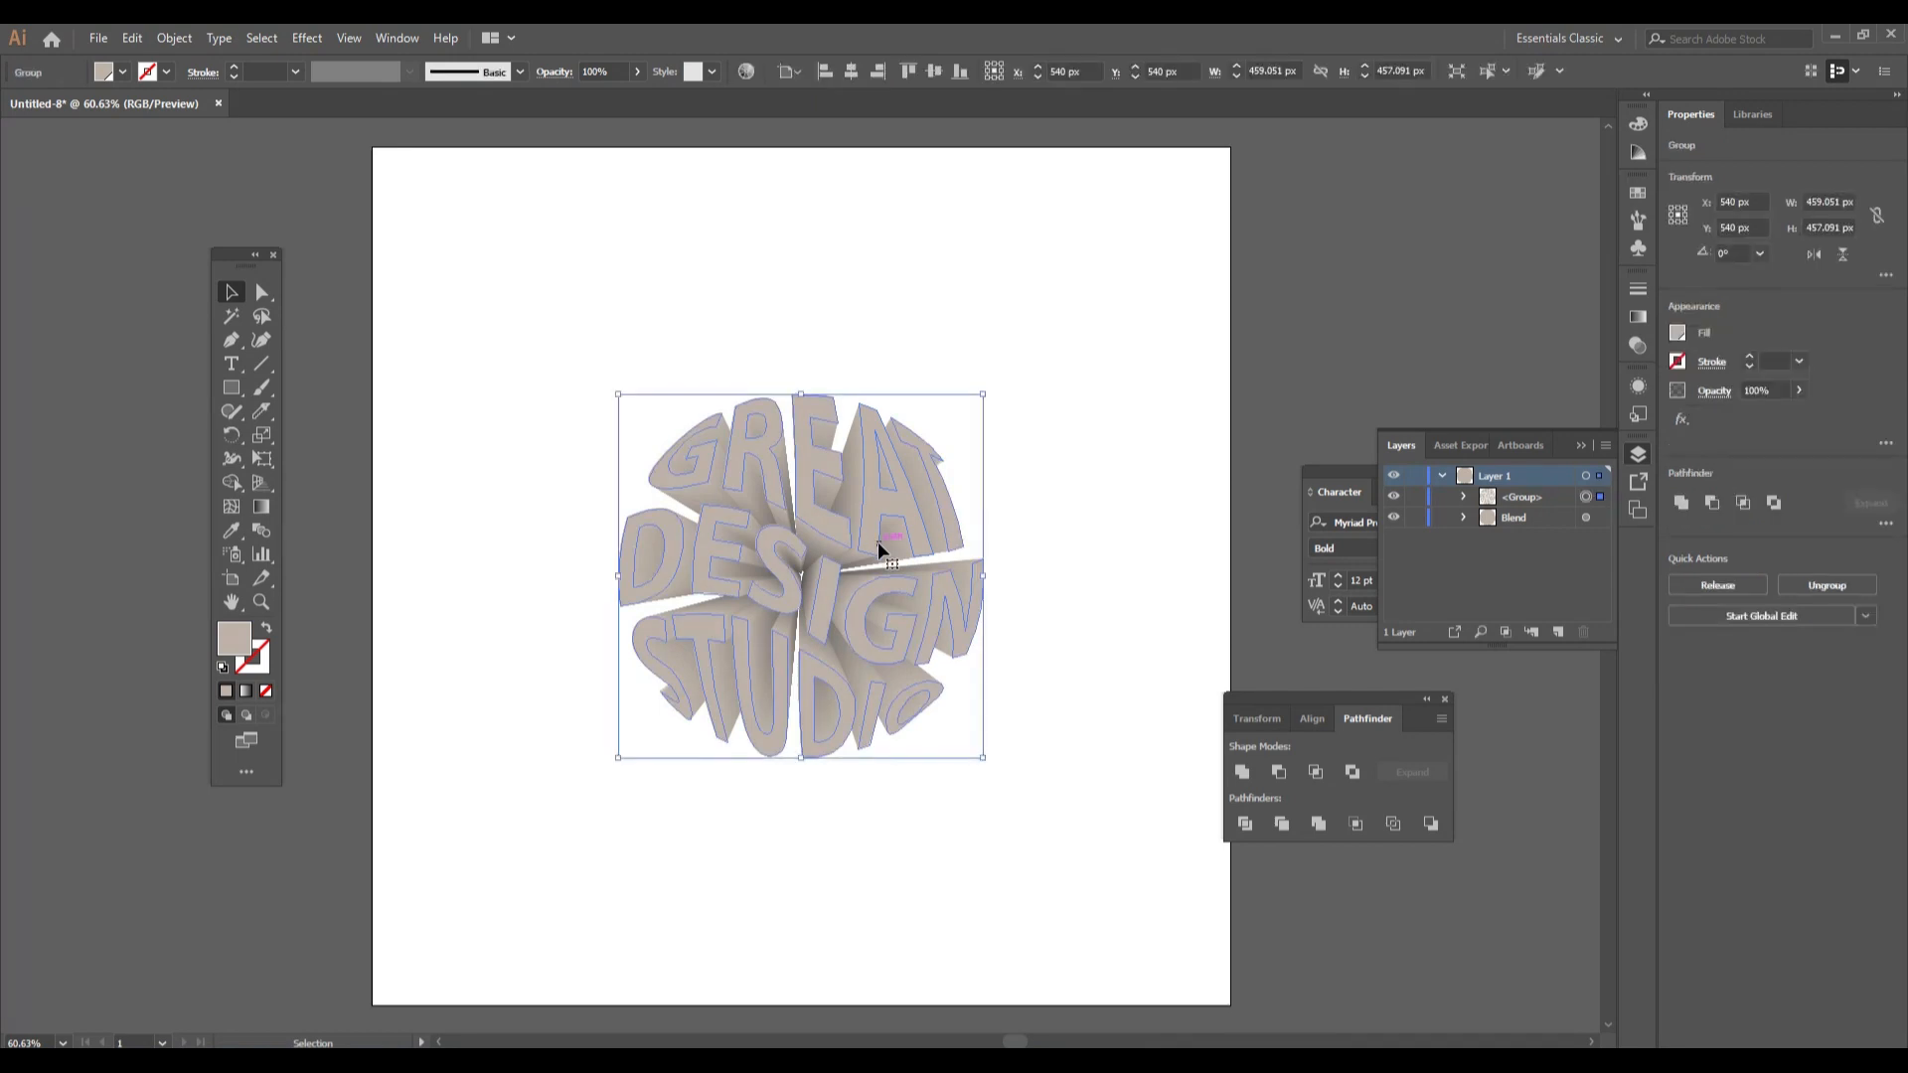
pyautogui.click(119, 71)
pyautogui.click(183, 169)
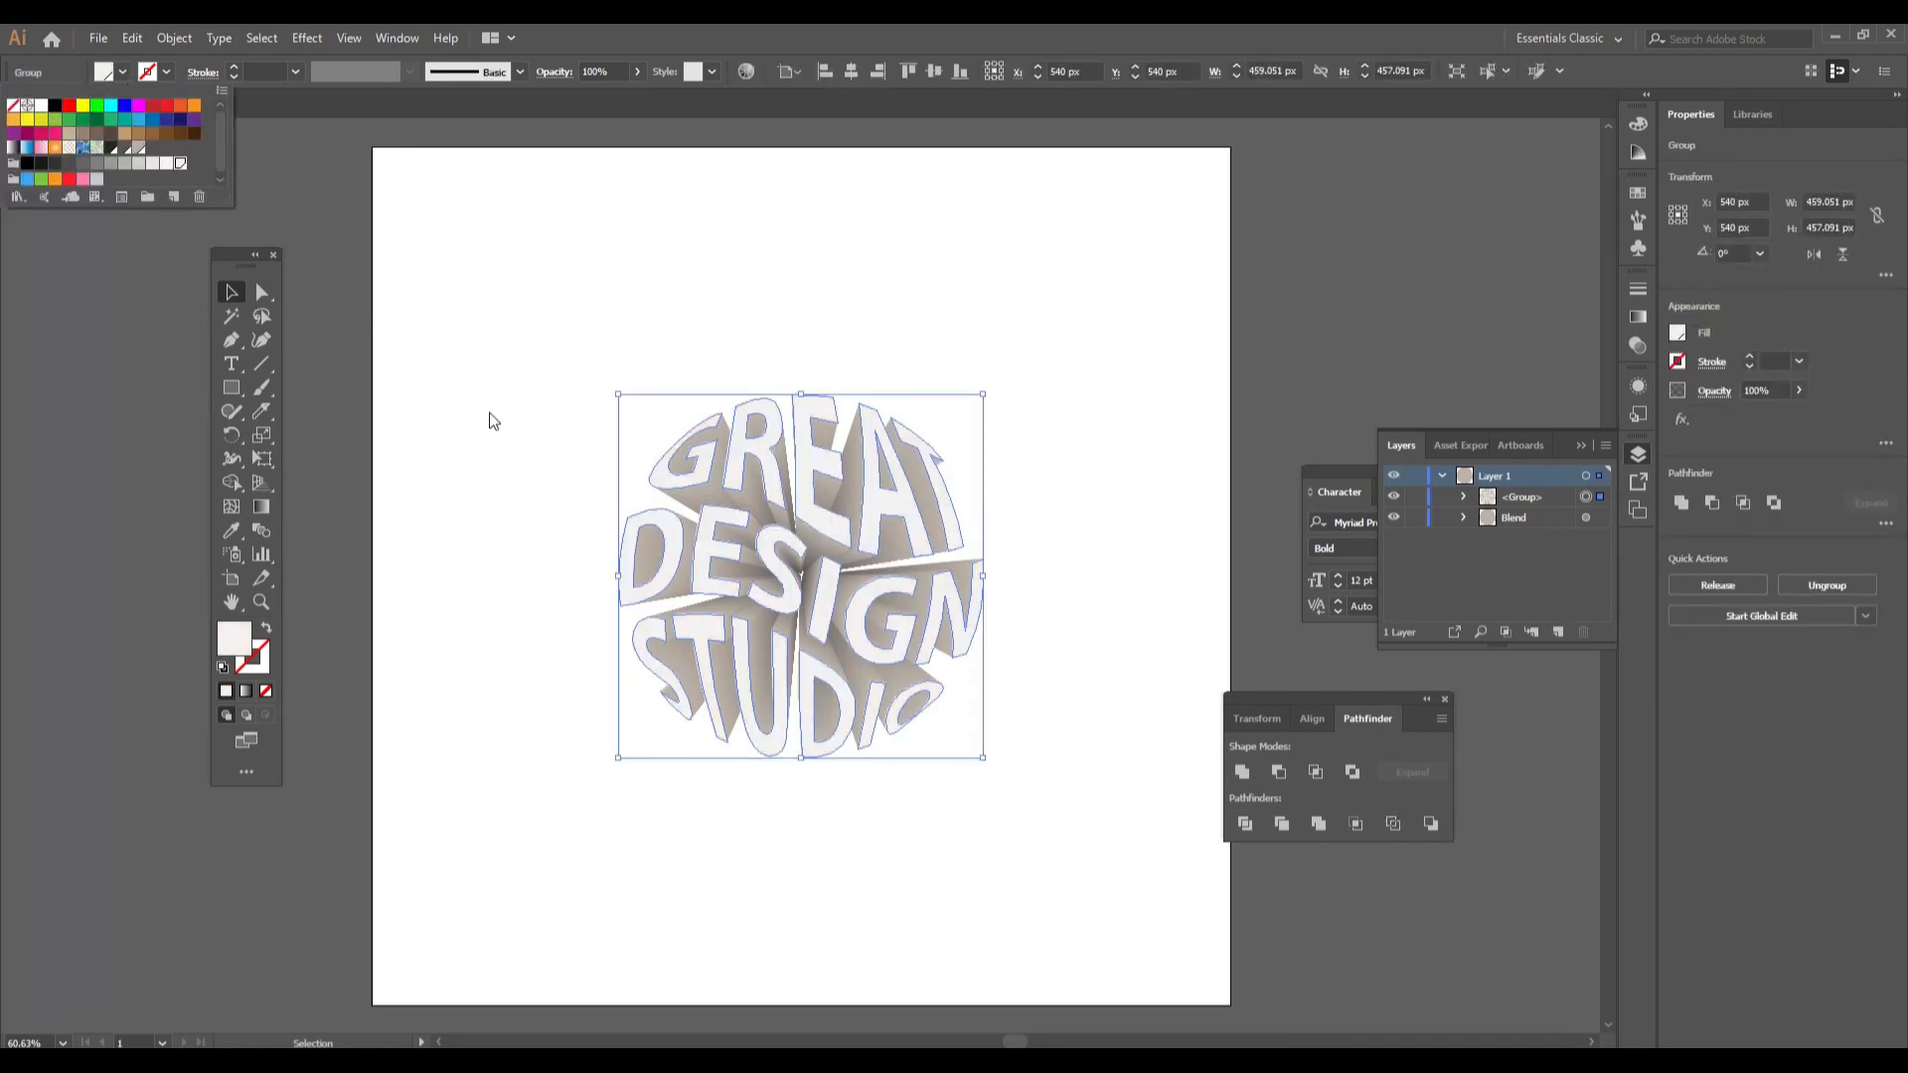
pyautogui.click(541, 397)
pyautogui.click(541, 397)
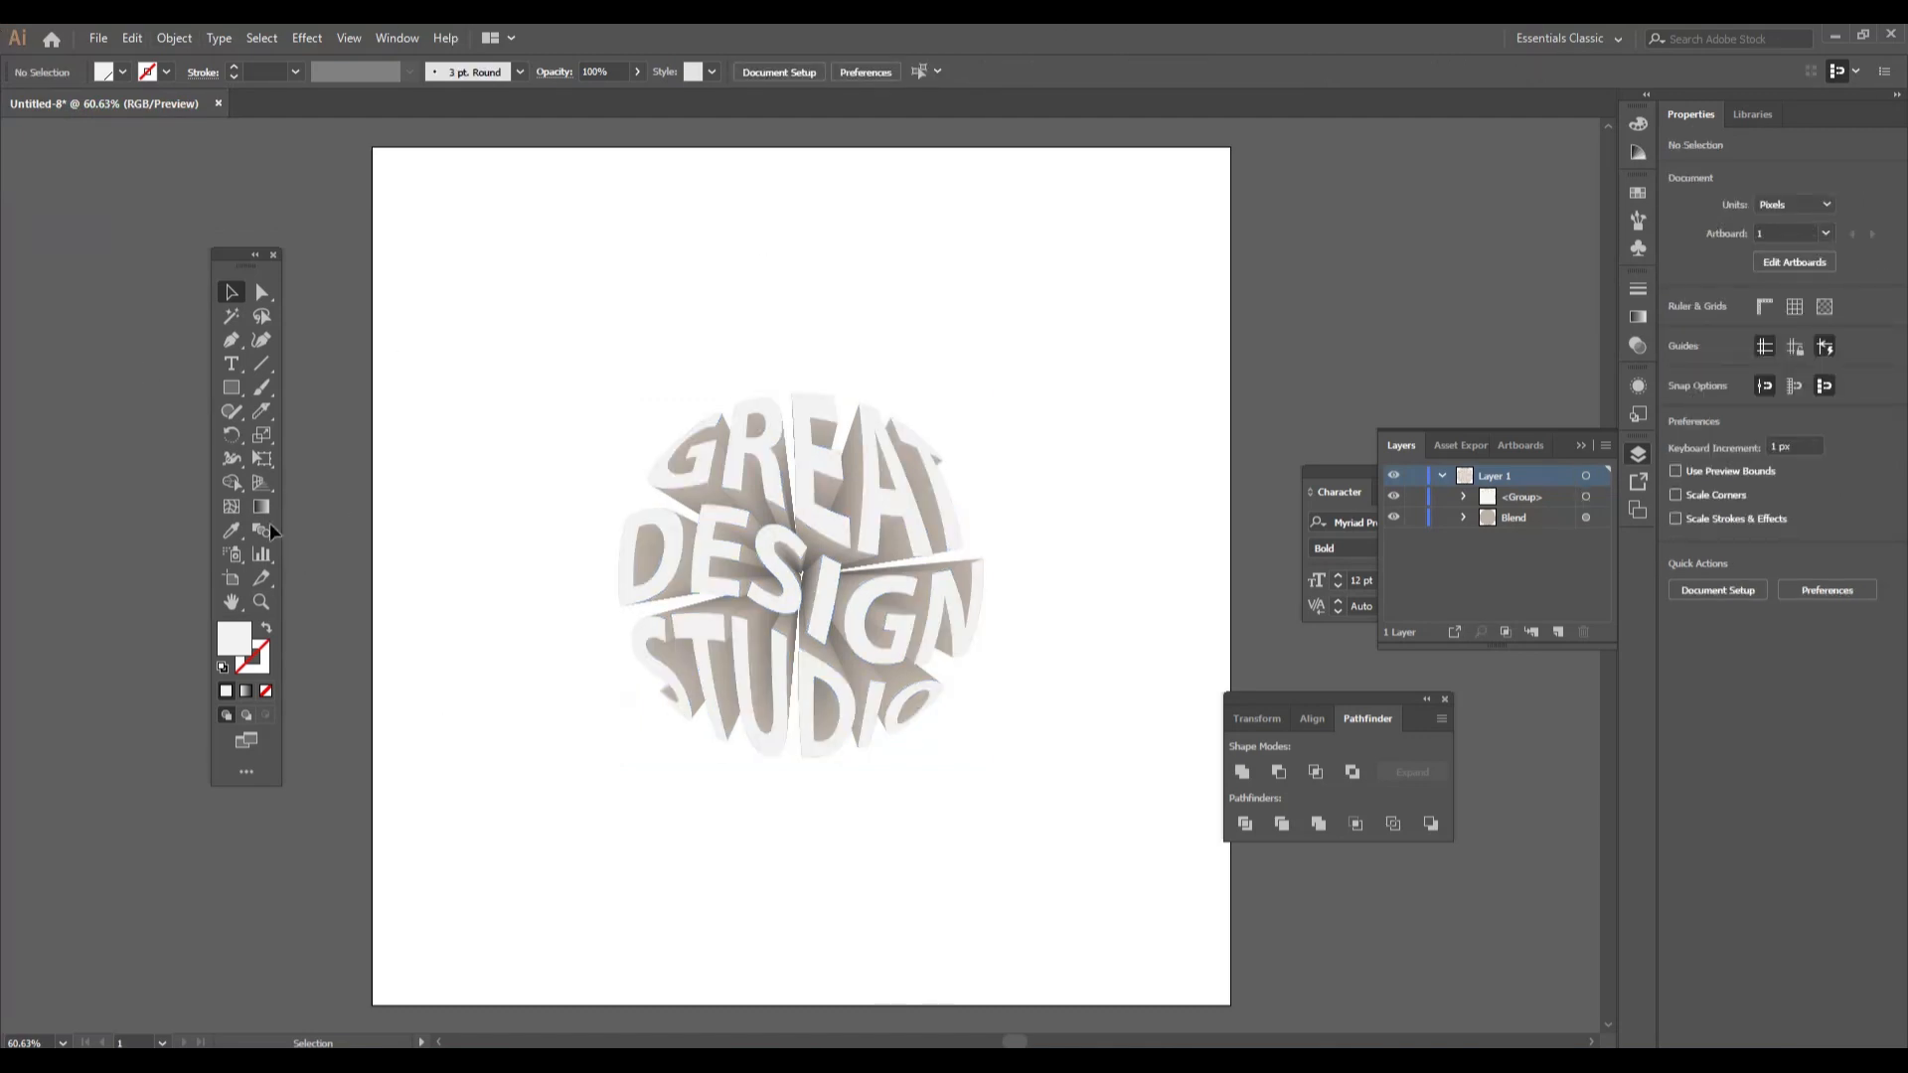
# Draw a 1080 by 1080 px rectangle covering the artboard and fill it with the greyish-beige swatch
pyautogui.click(231, 388)
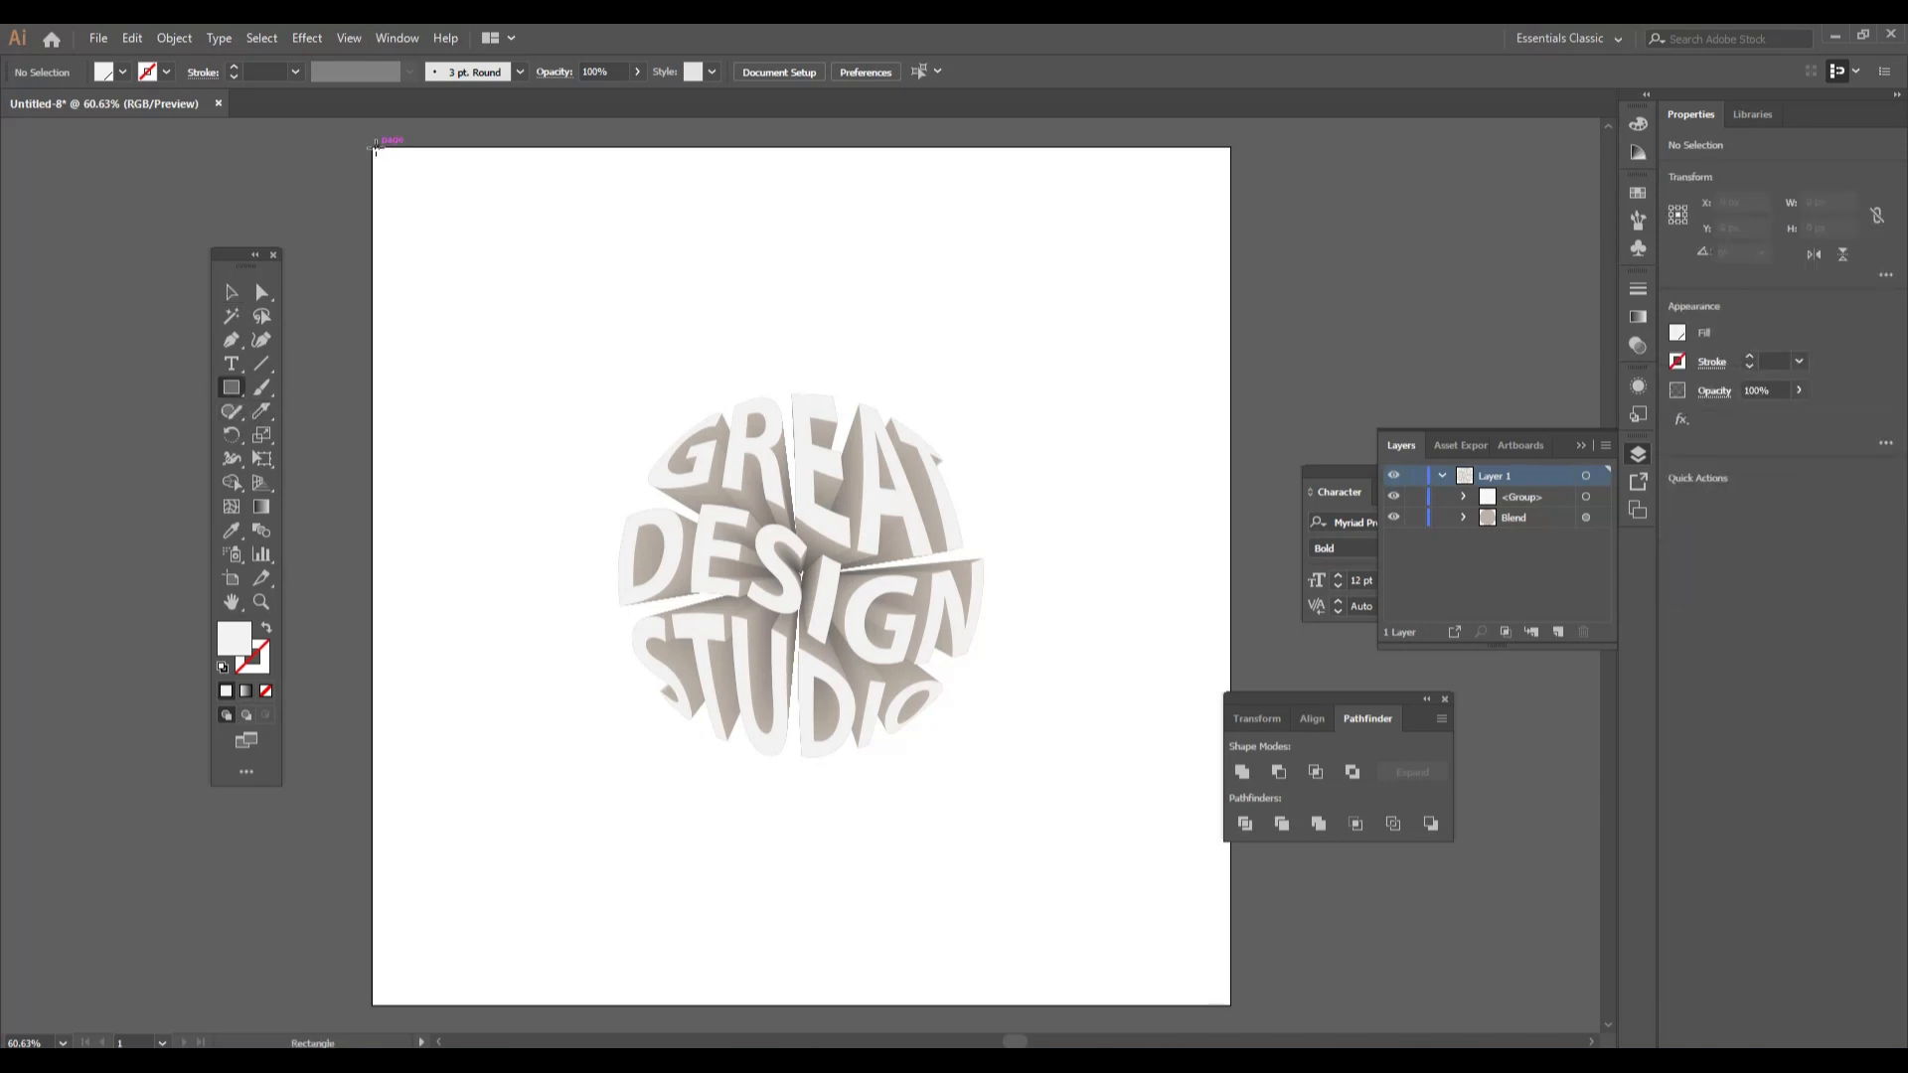
pyautogui.moveTo(374, 149); pyautogui.dragTo(1230, 941)
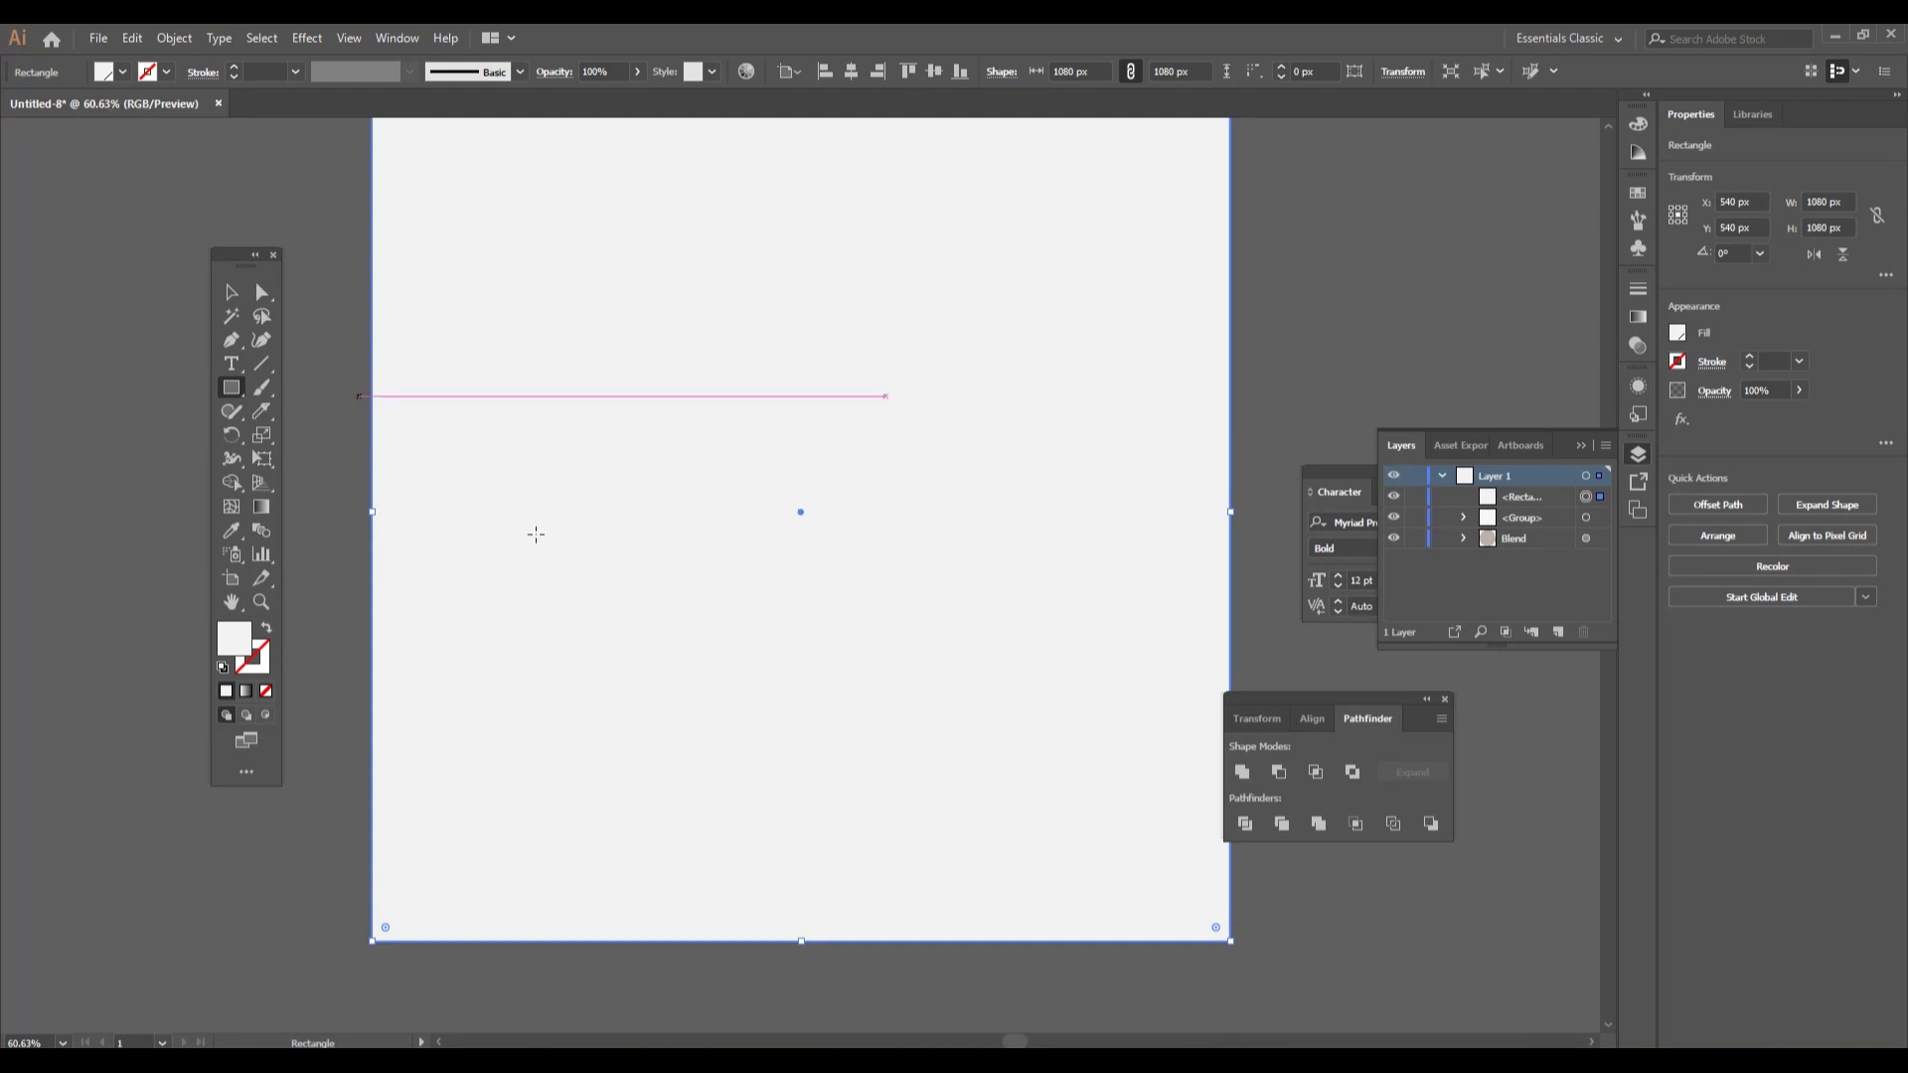
pyautogui.scroll(2, 532, 532)
pyautogui.click(122, 72)
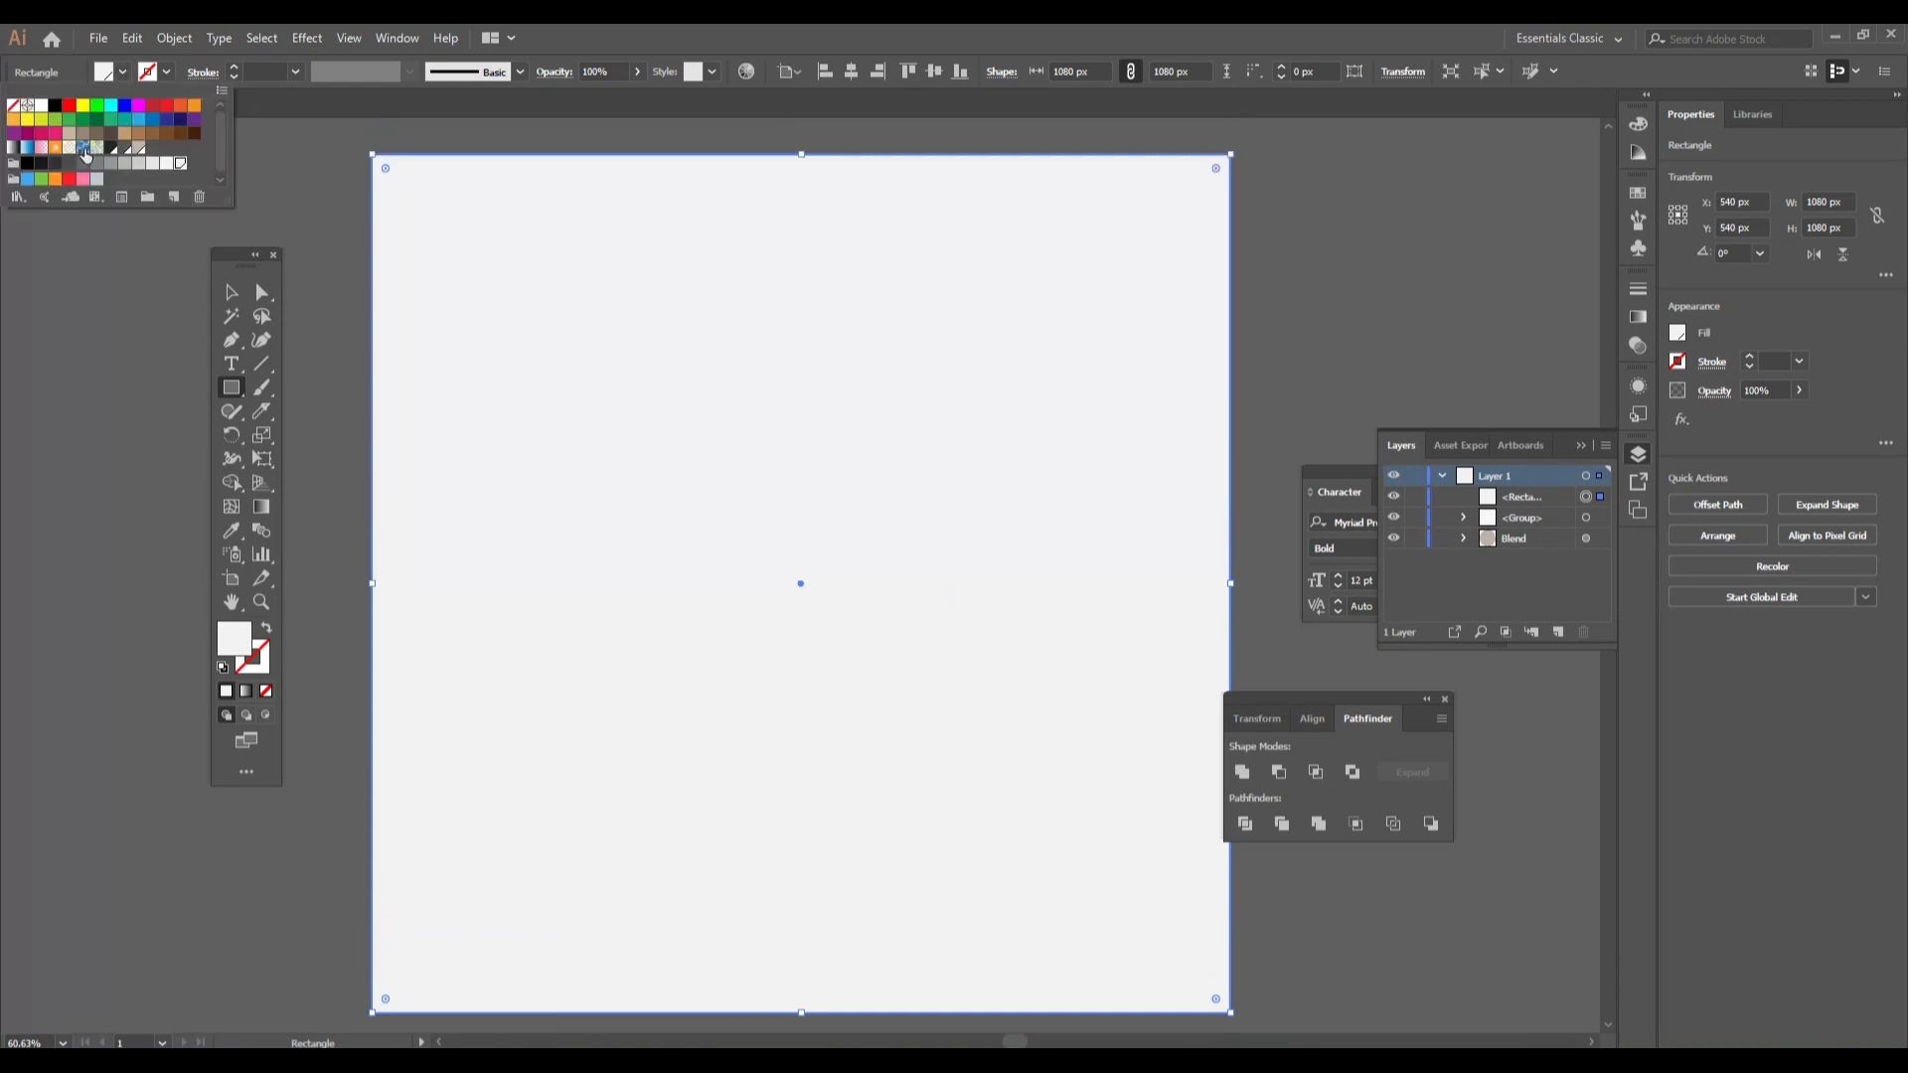
pyautogui.click(120, 150)
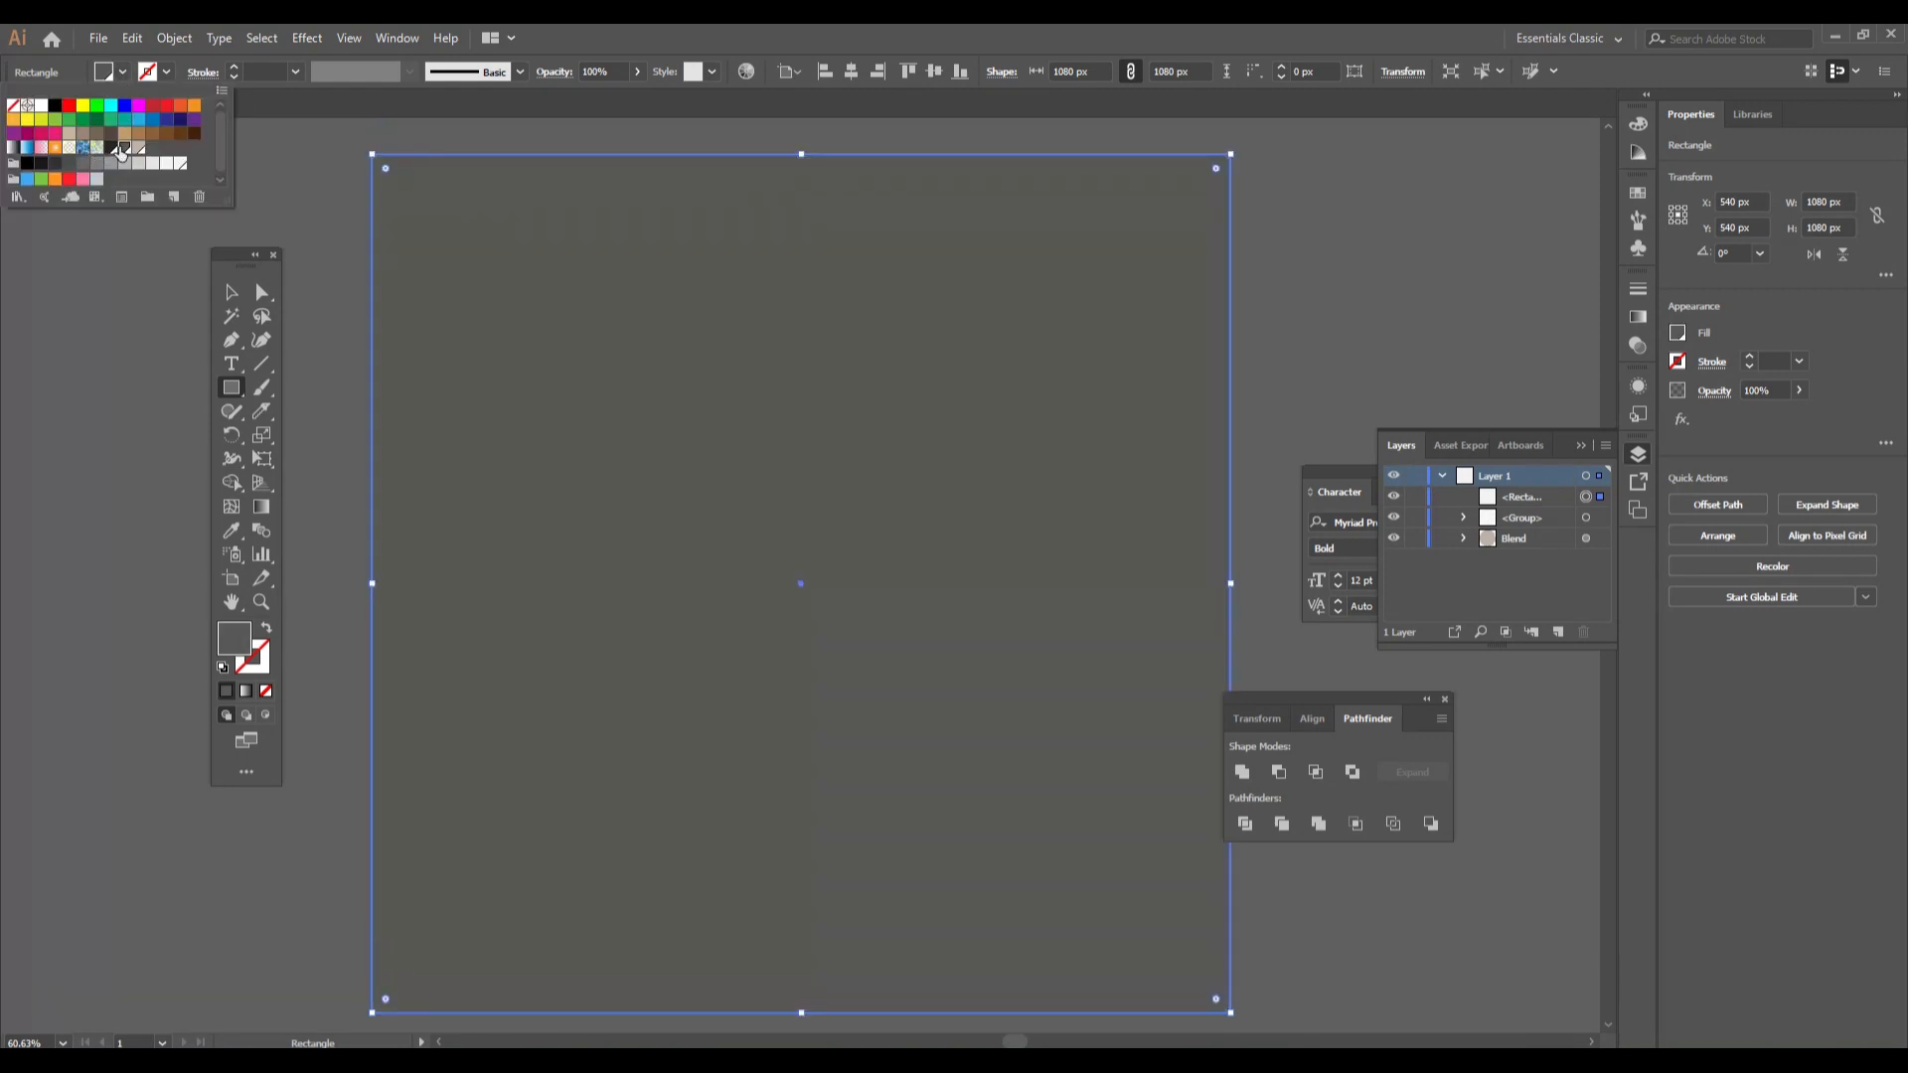
pyautogui.click(135, 150)
# Send the beige rectangle to the back, behind the lettering and the blend
pyautogui.click(230, 292)
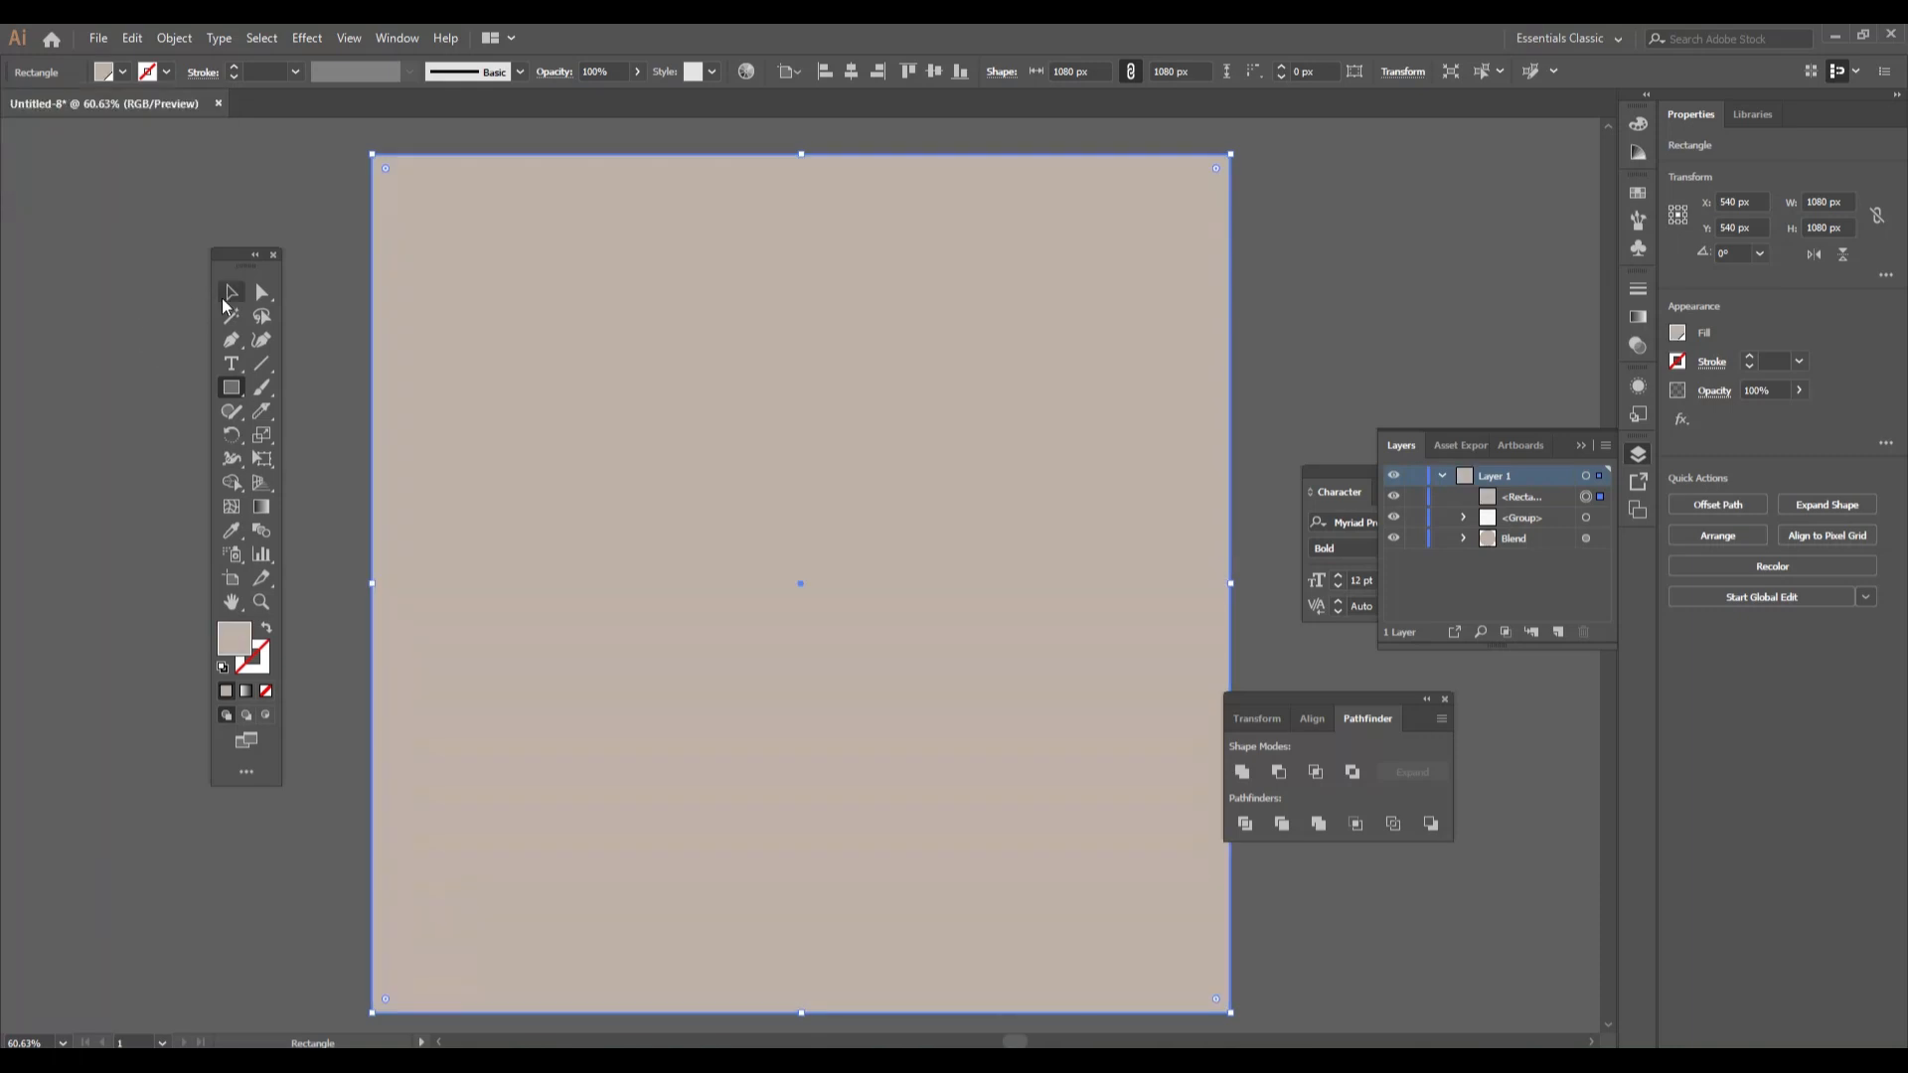
pyautogui.rightClick(514, 409)
pyautogui.moveTo(596, 722)
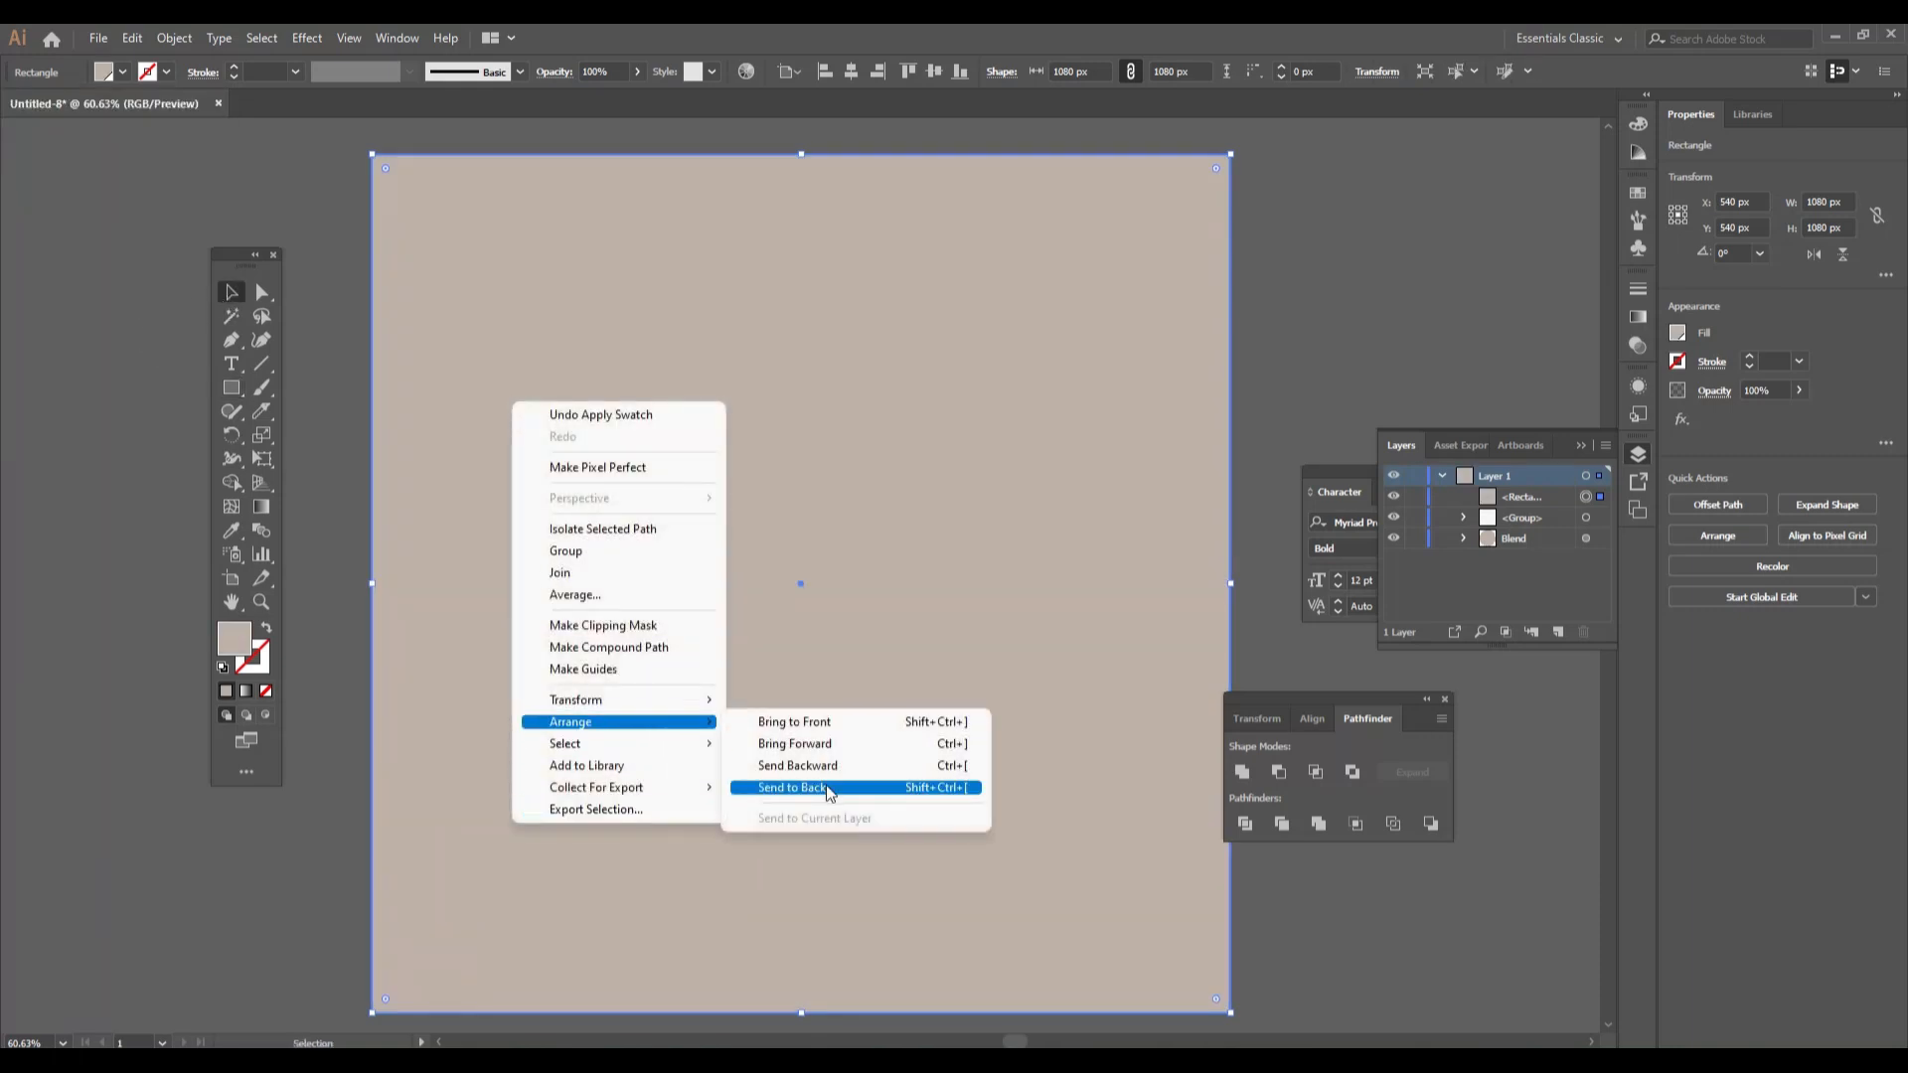
pyautogui.click(825, 783)
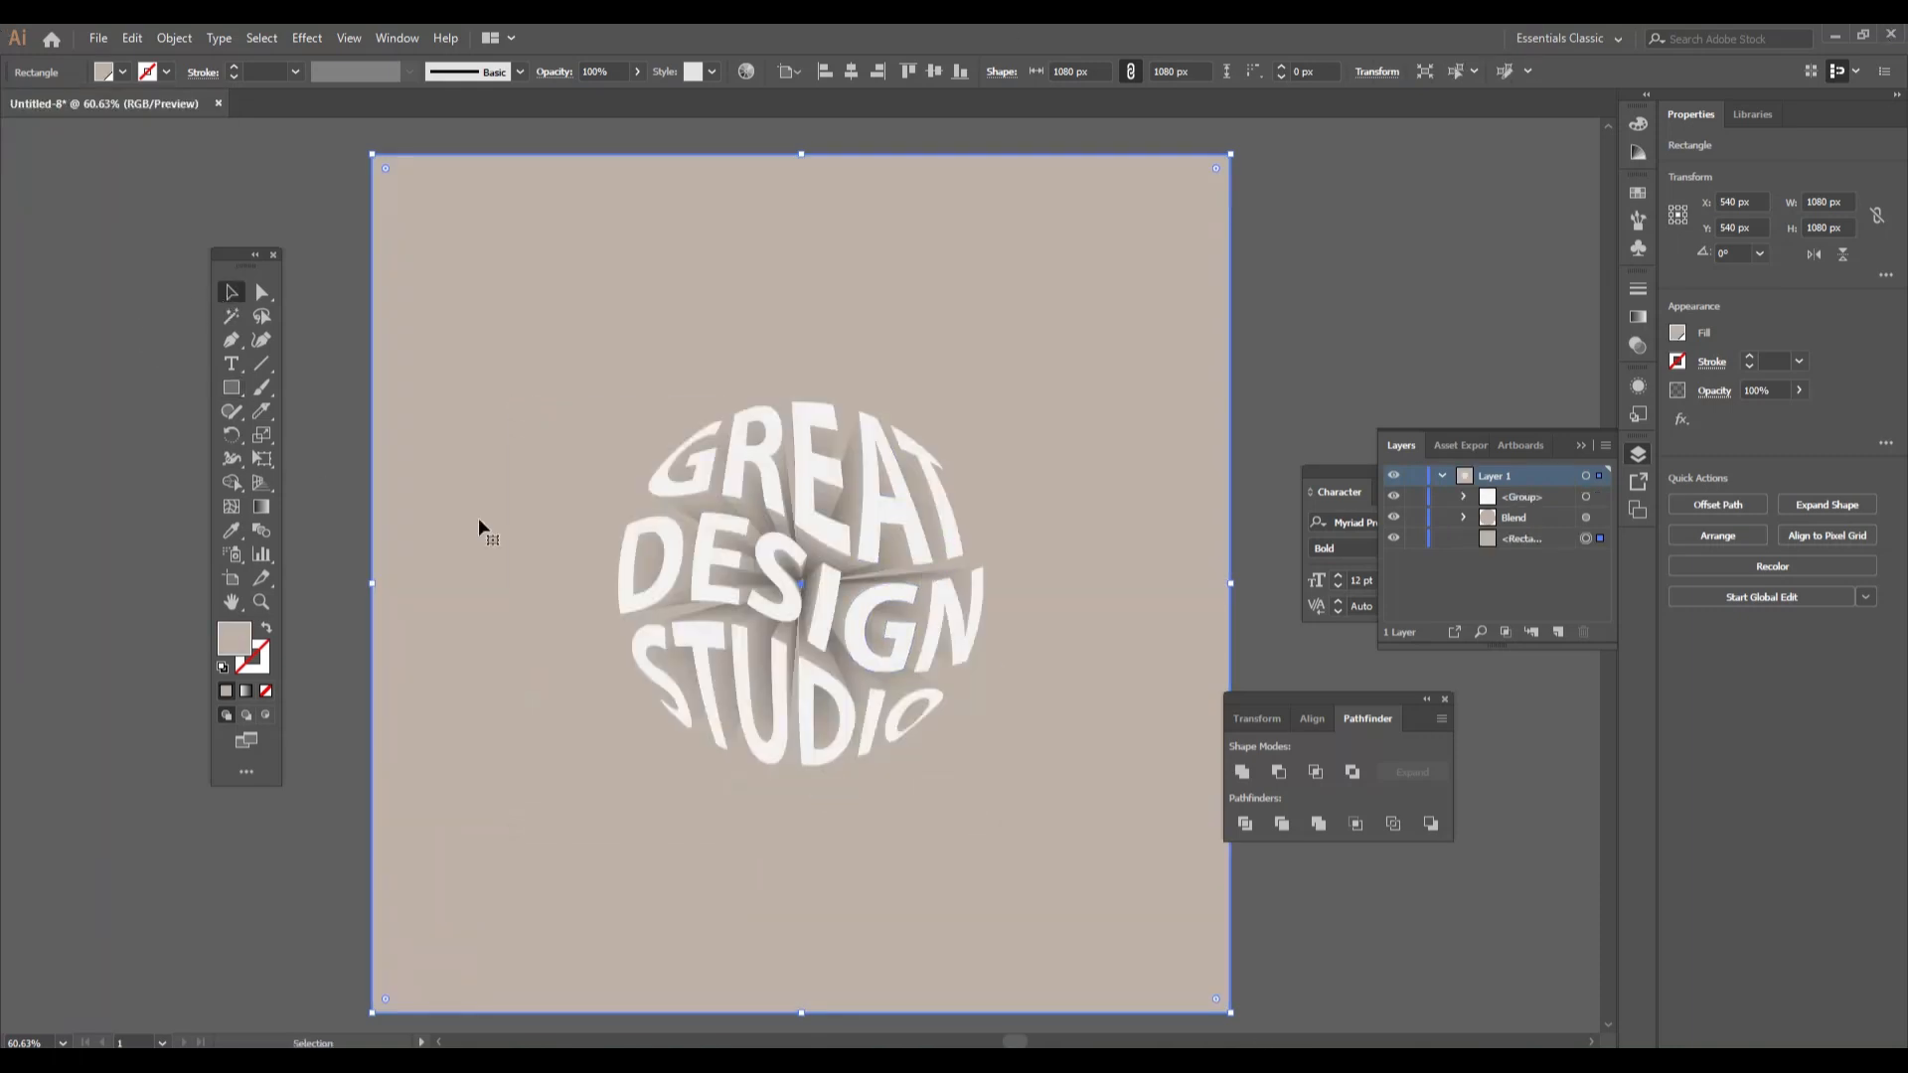
# Change the background rectangle's fill to the warmer brown #B29E8B
pyautogui.click(1338, 385)
pyautogui.click(473, 544)
pyautogui.doubleClick(236, 654)
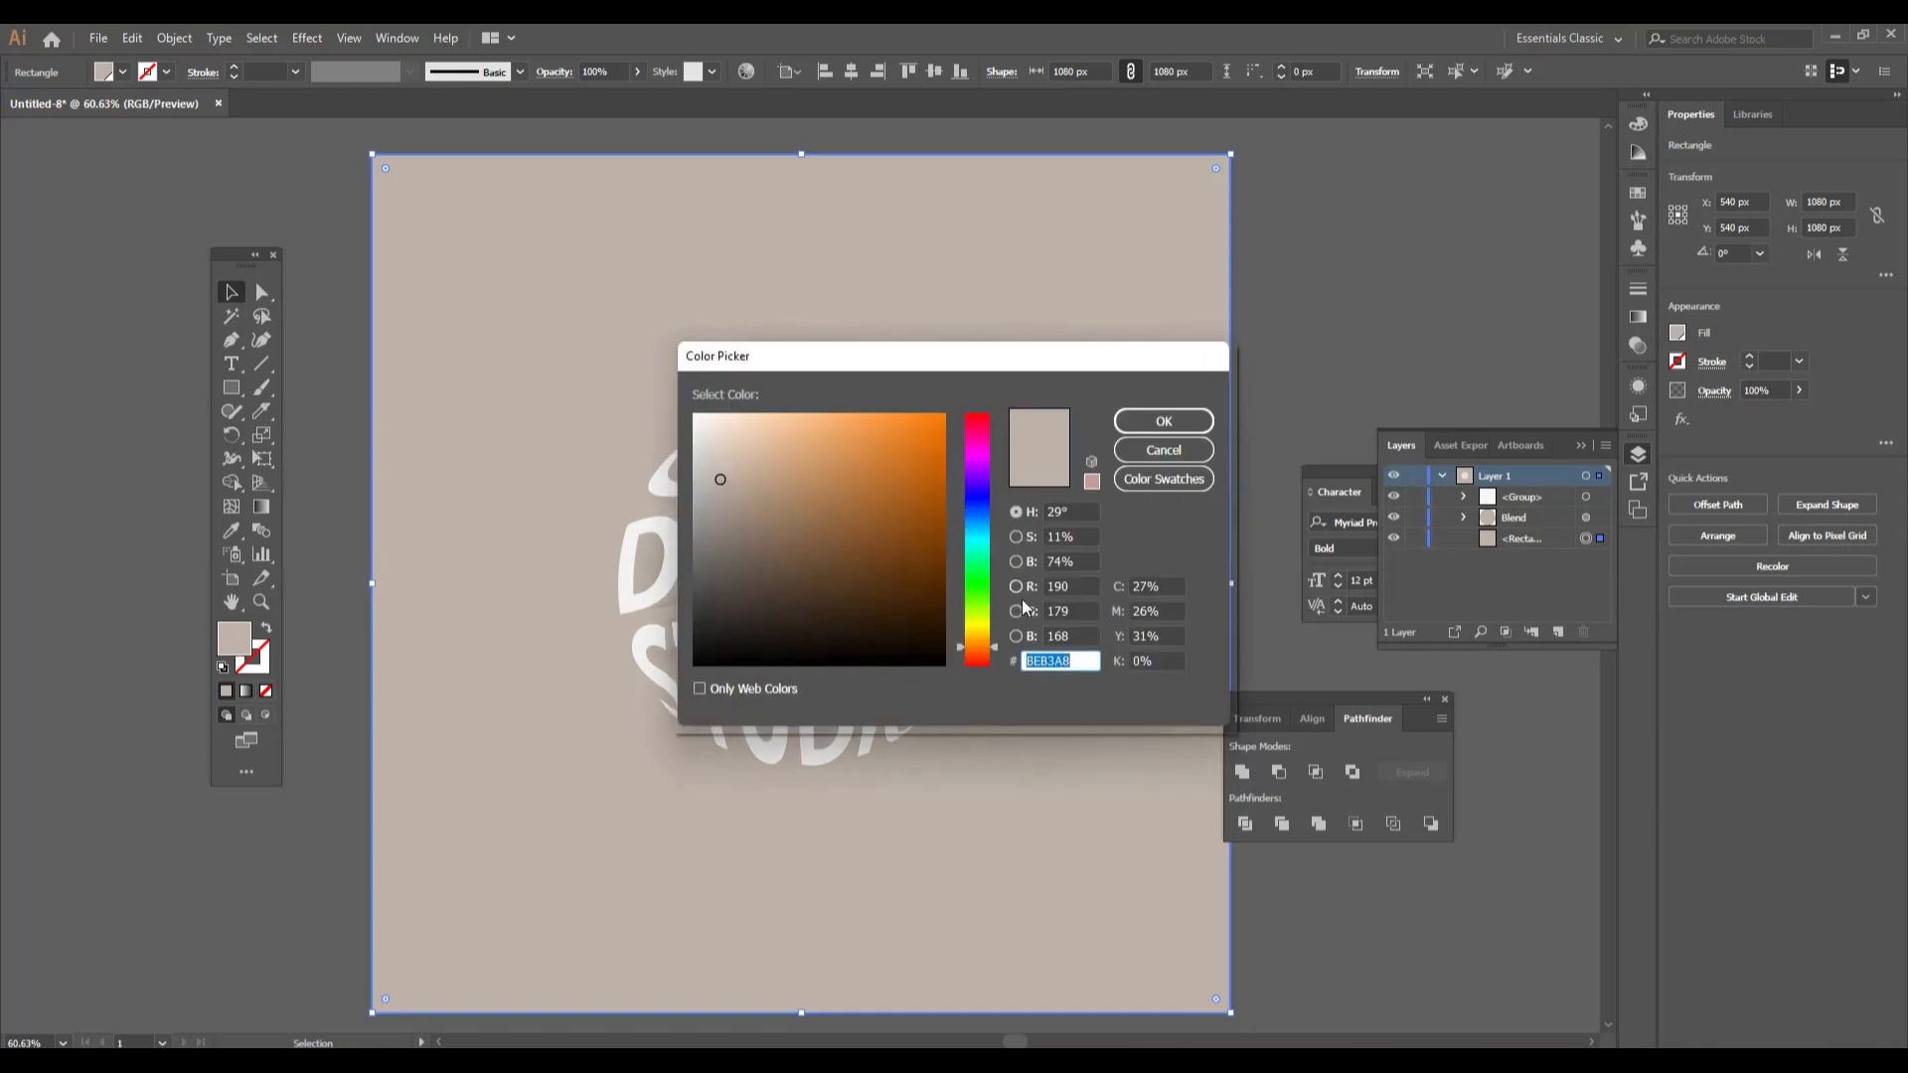
pyautogui.moveTo(987, 370); pyautogui.dragTo(1481, 236)
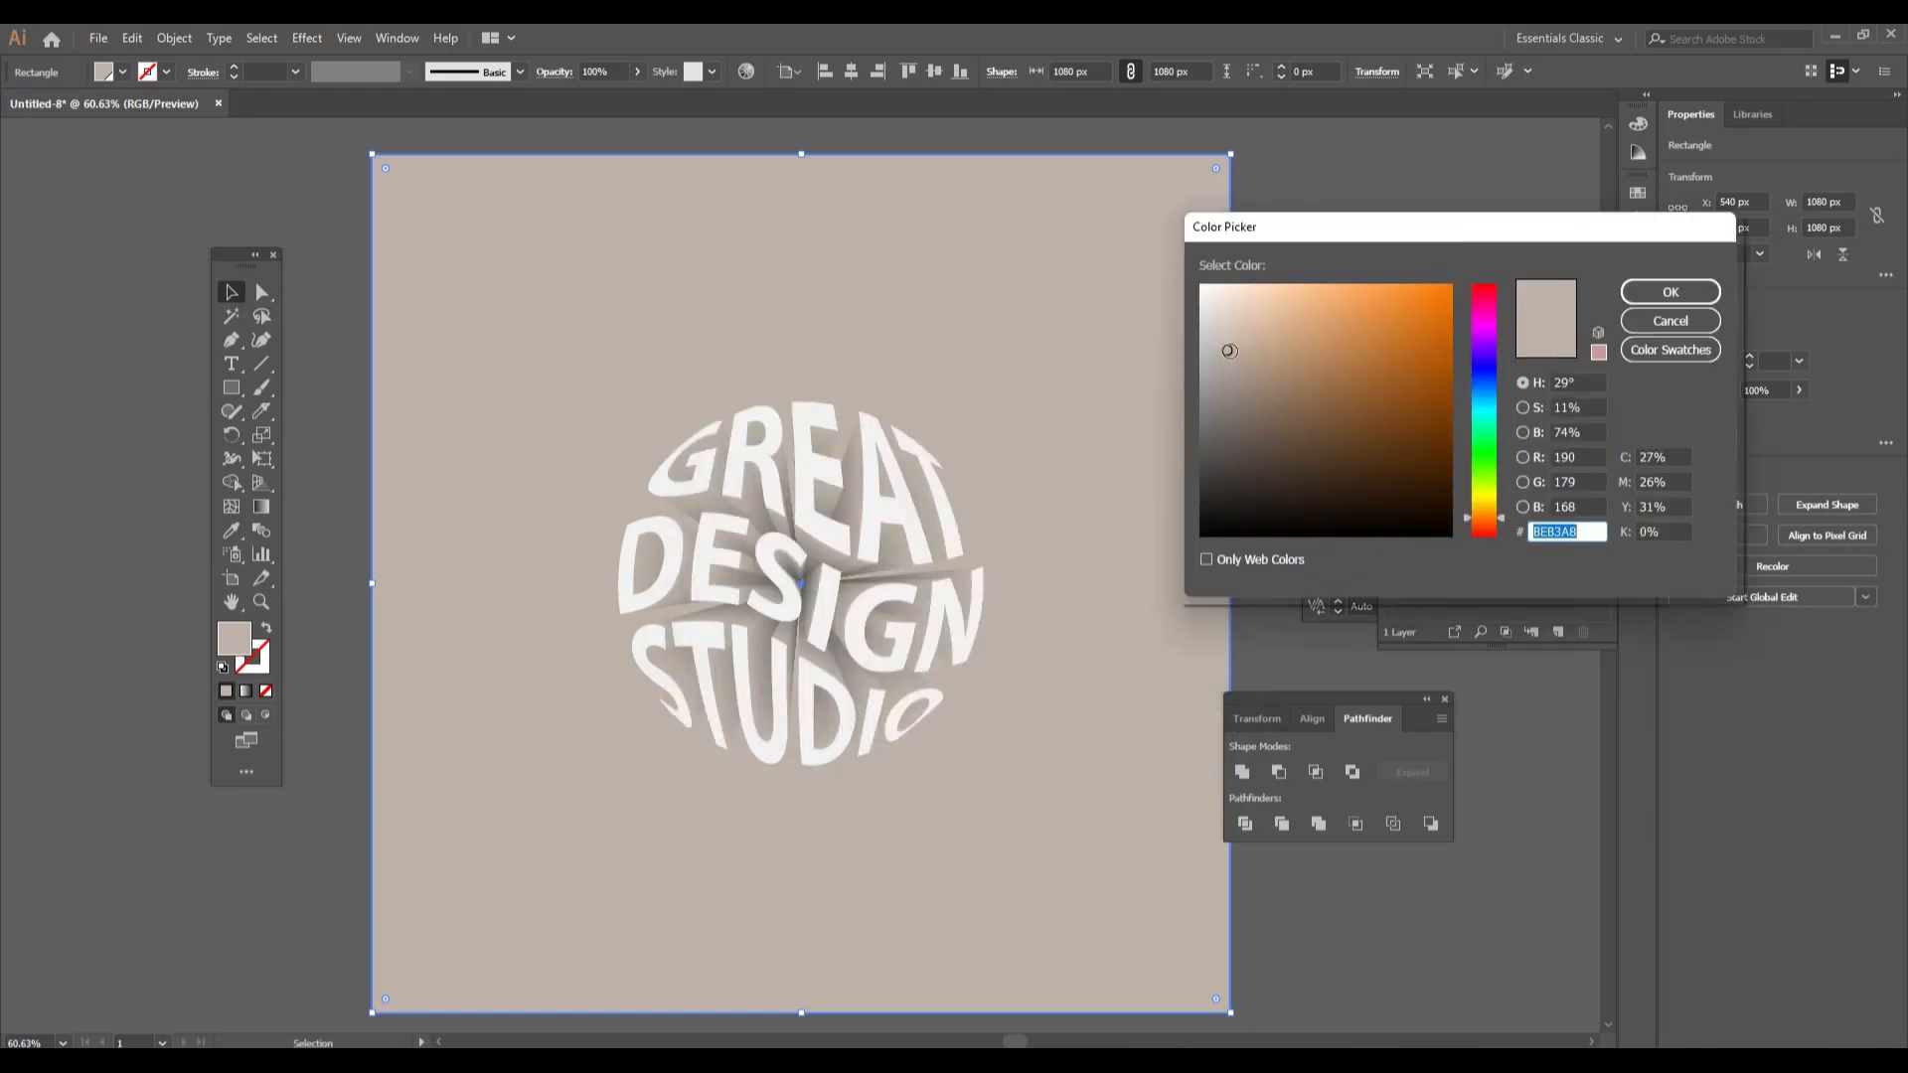
pyautogui.click(1230, 351)
pyautogui.moveTo(1229, 351); pyautogui.dragTo(1254, 359)
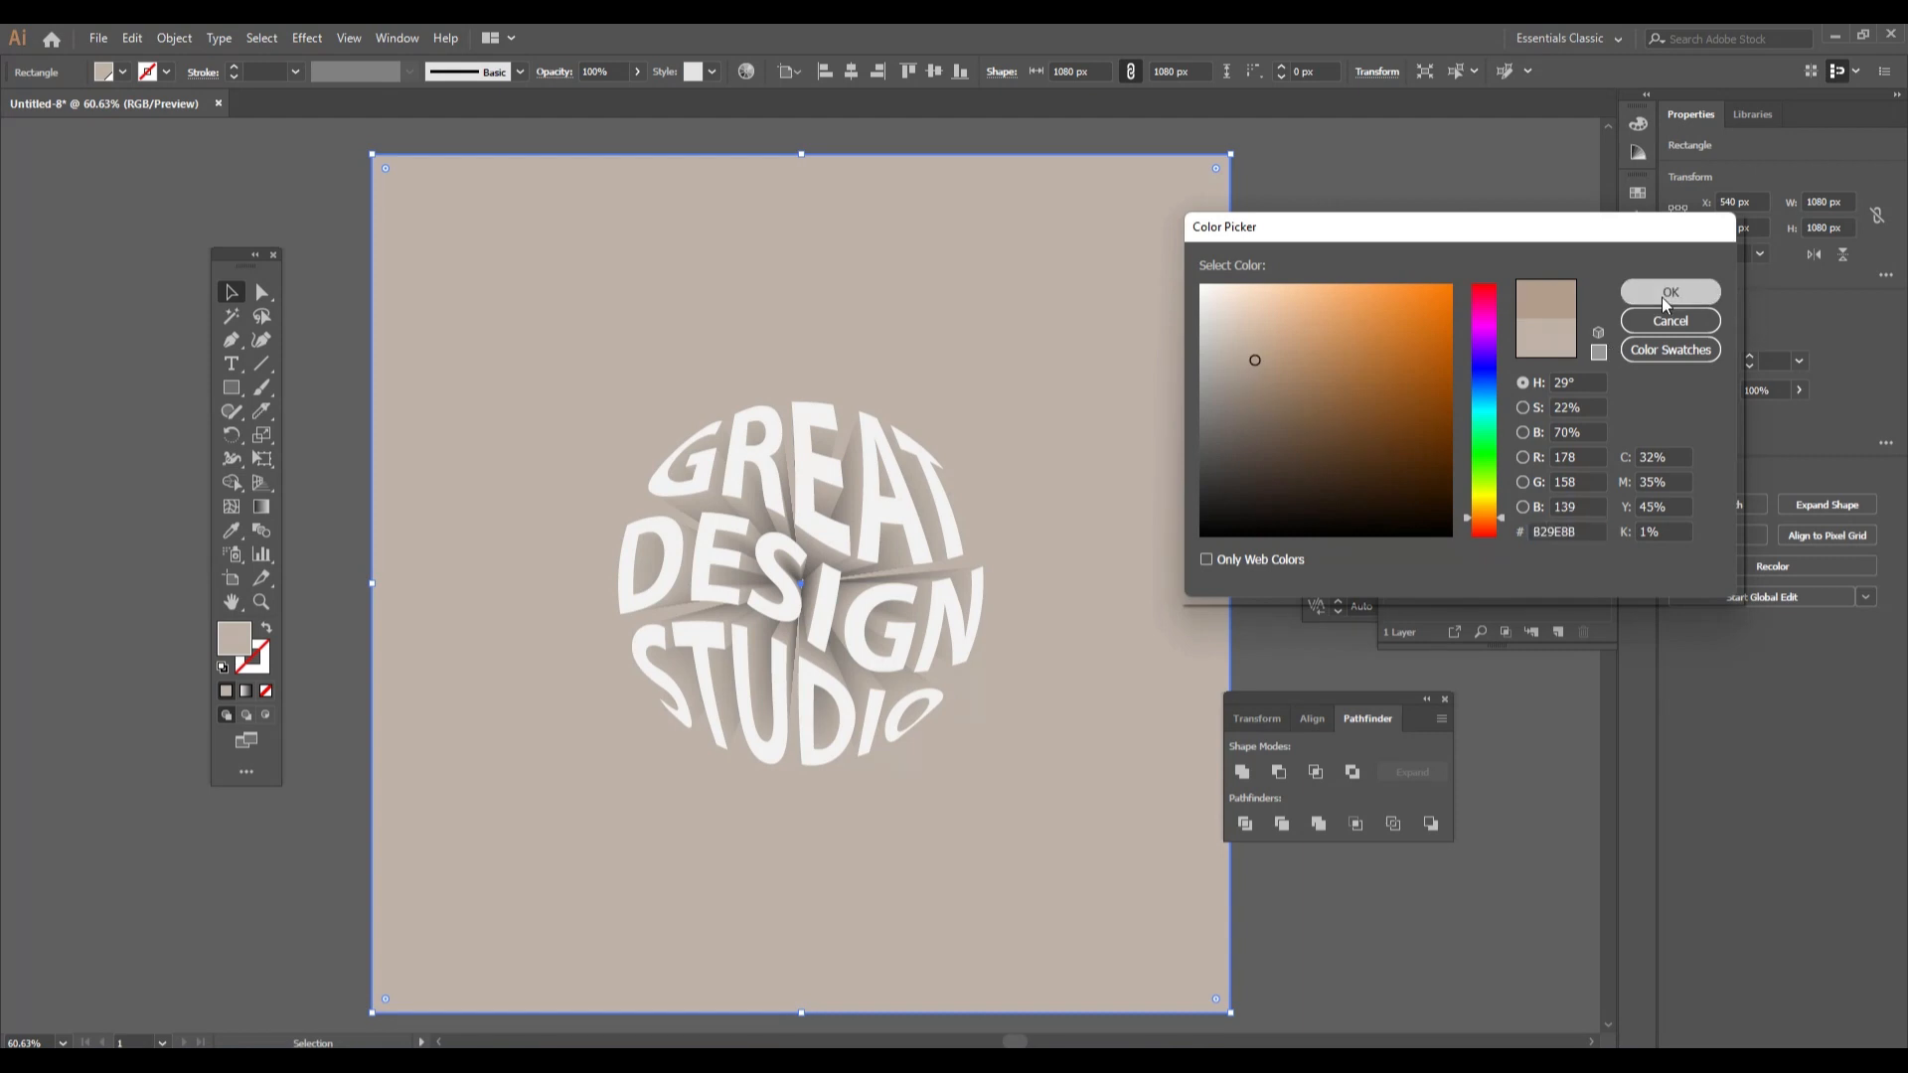
pyautogui.click(1671, 291)
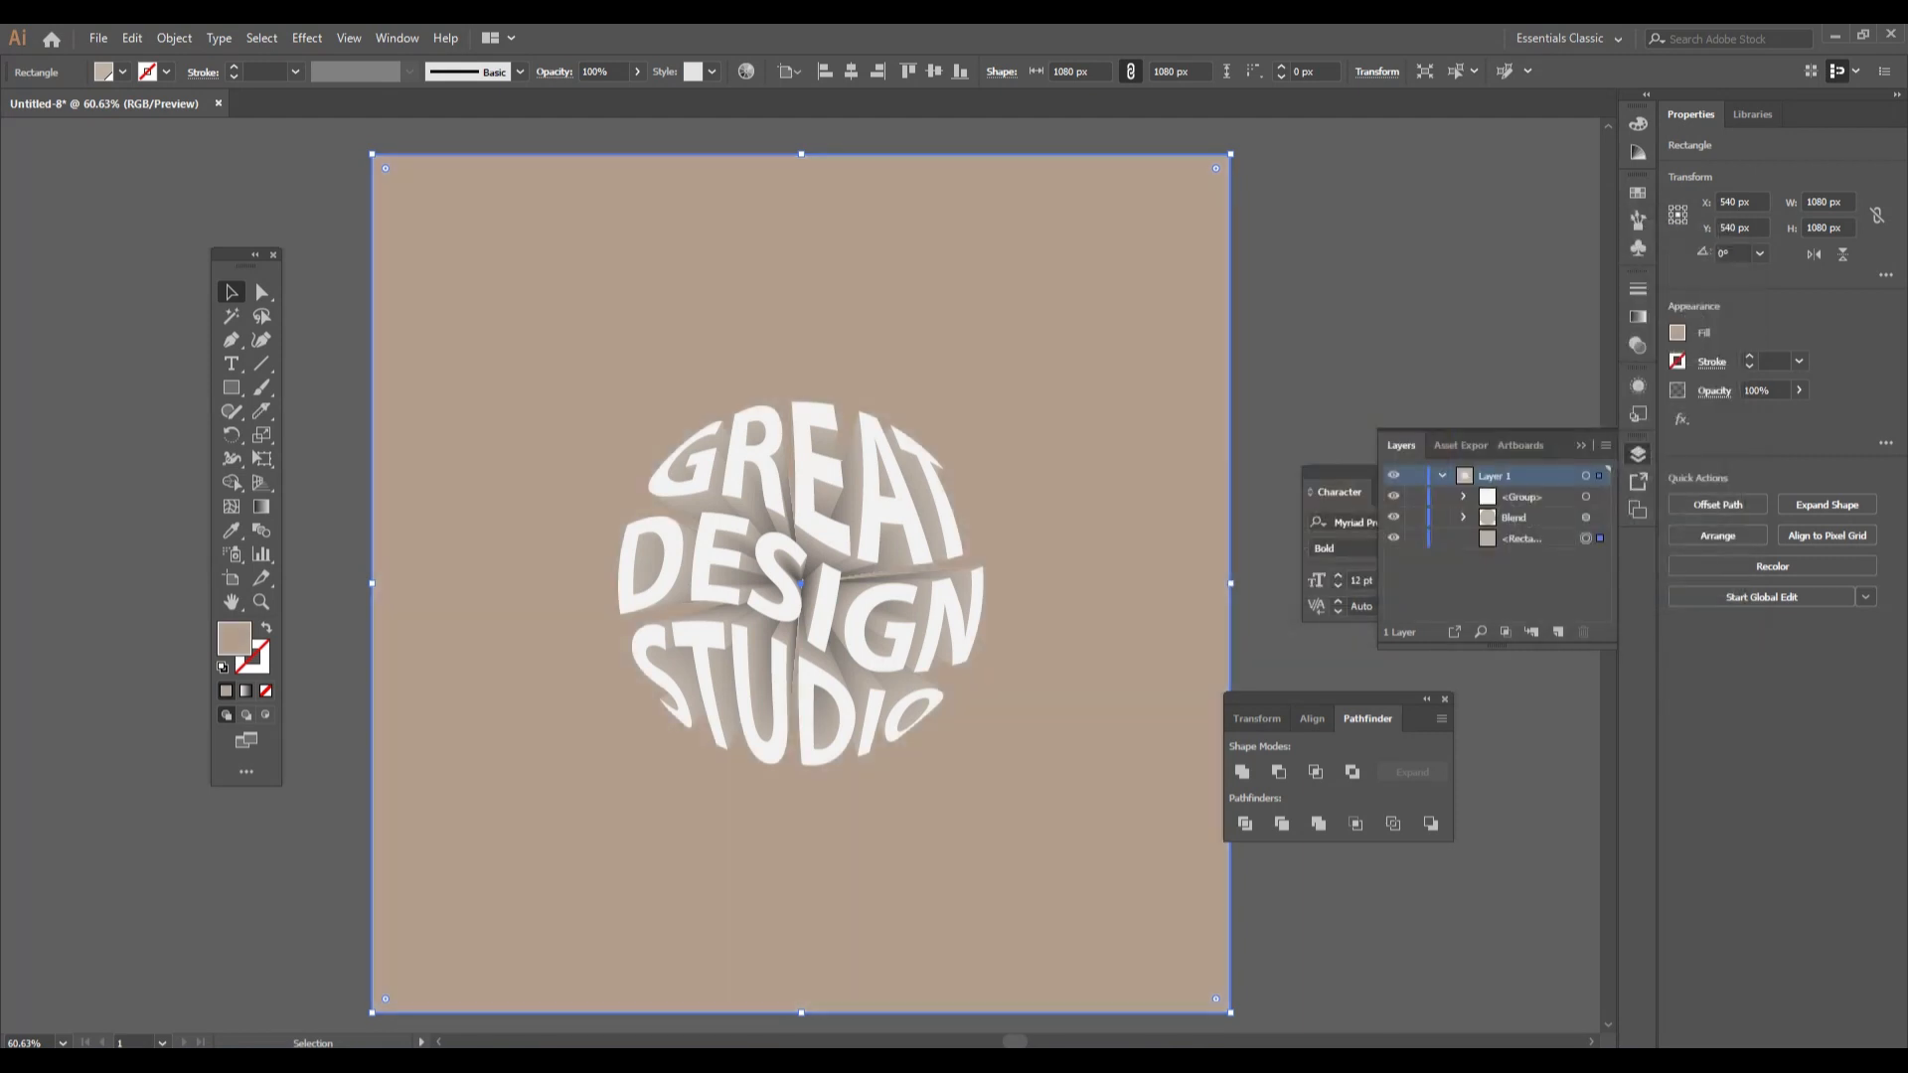
pyautogui.click(1475, 282)
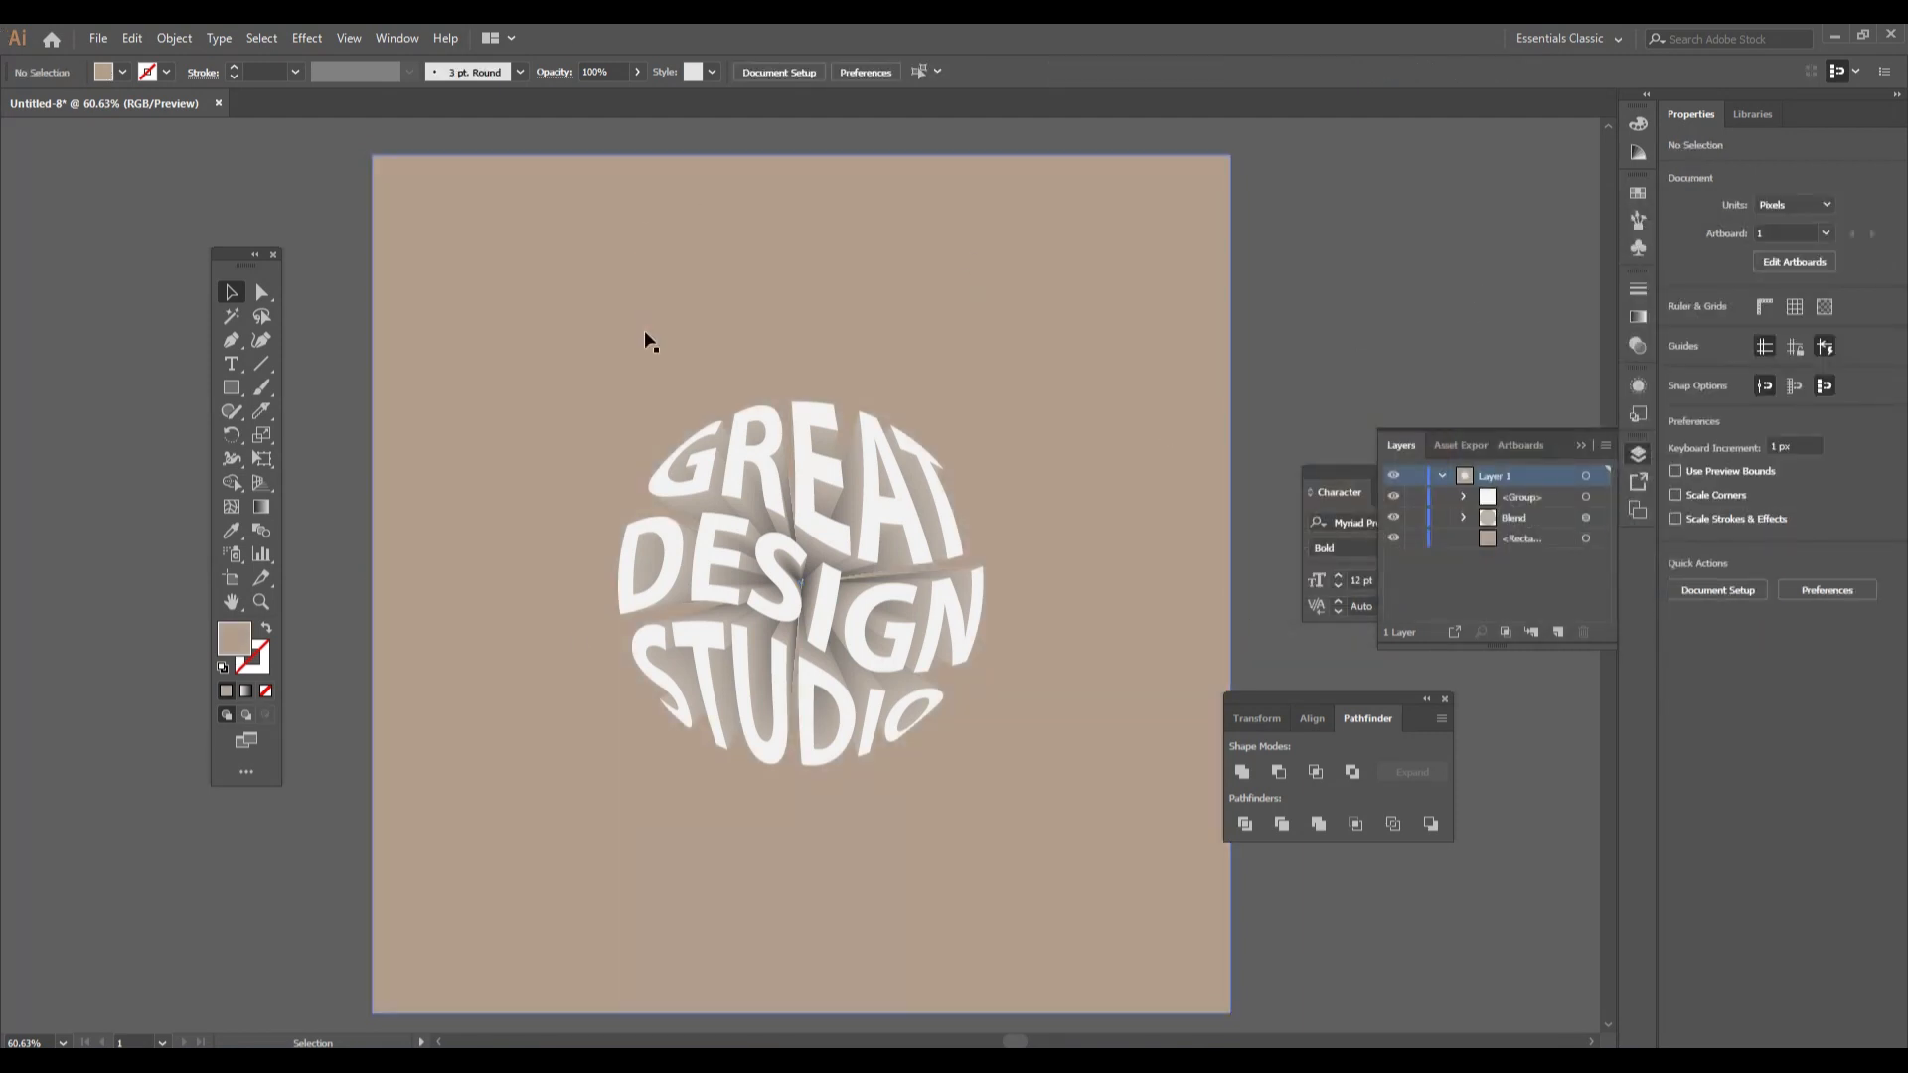
# Set the background rectangle's fill to the muted greyish beige #B7ADA5
pyautogui.click(494, 528)
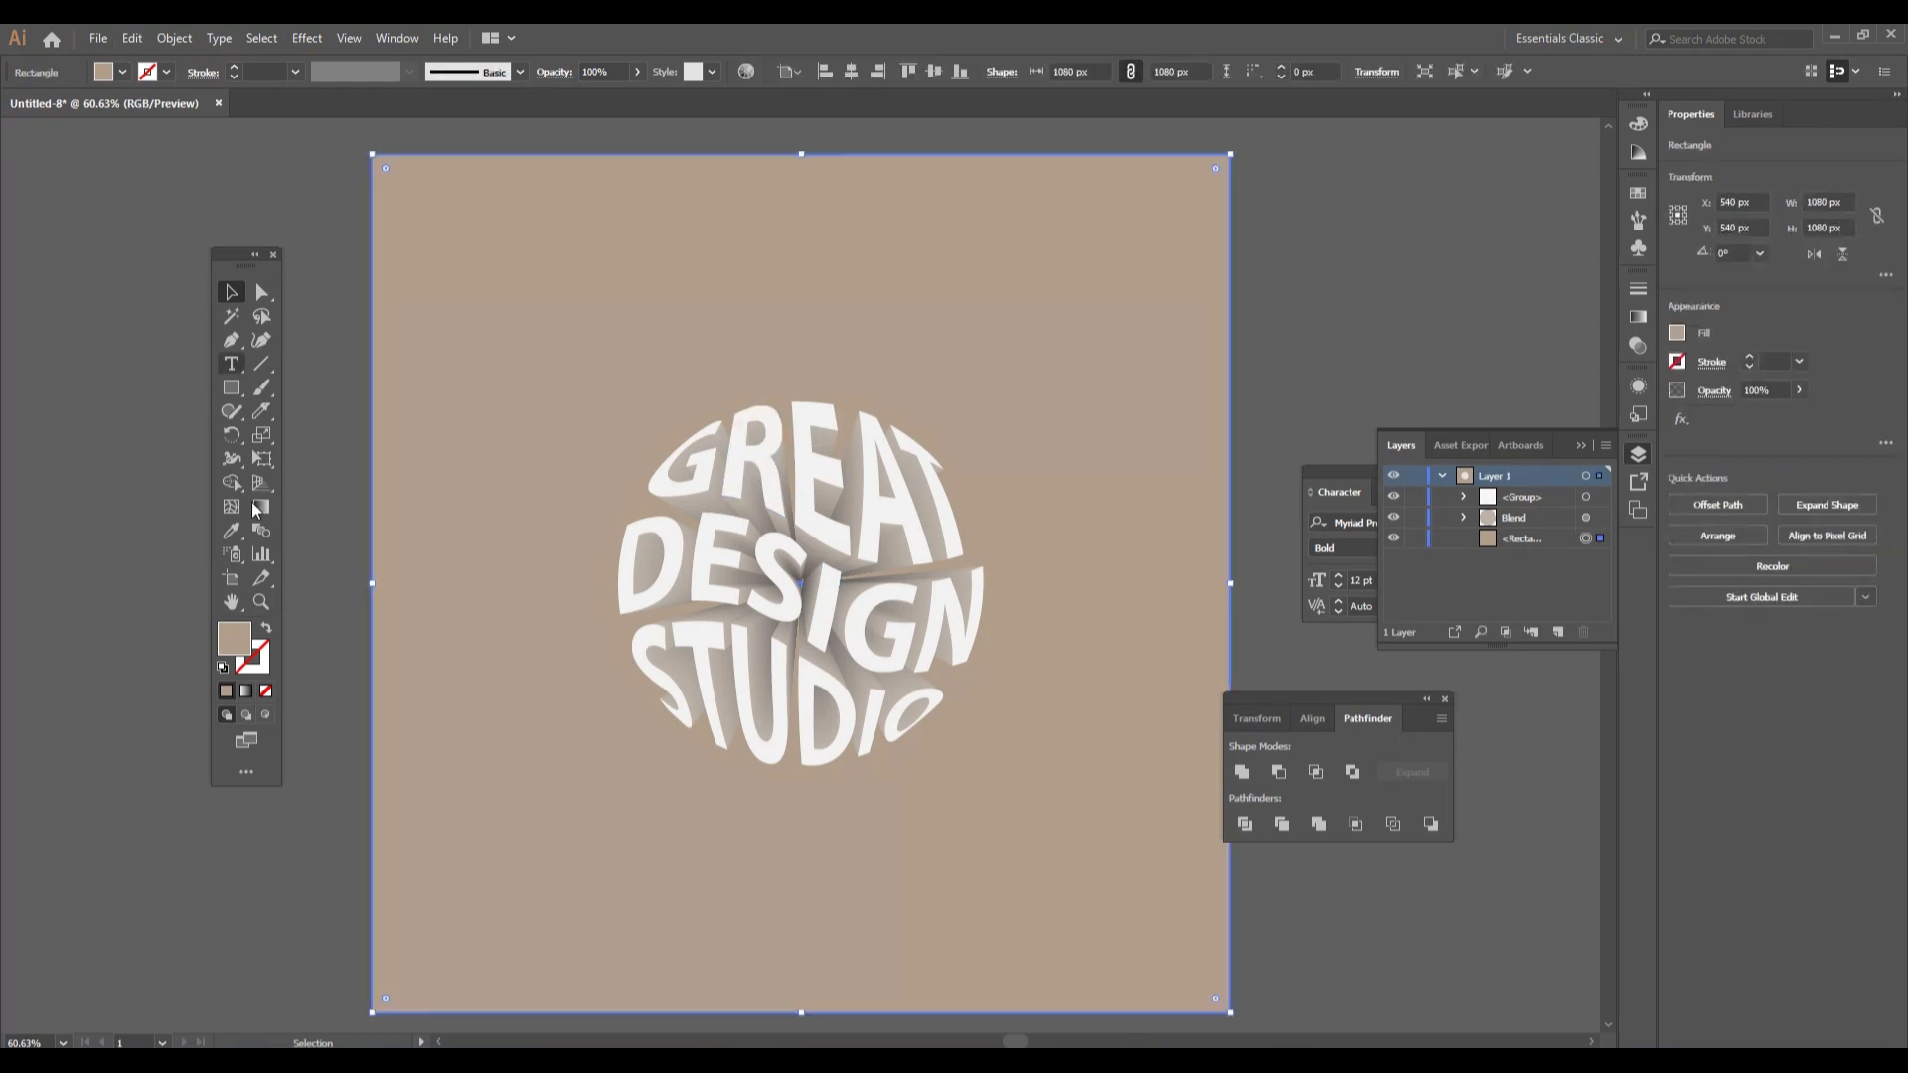
pyautogui.doubleClick(237, 641)
pyautogui.moveTo(1266, 360); pyautogui.dragTo(1224, 355)
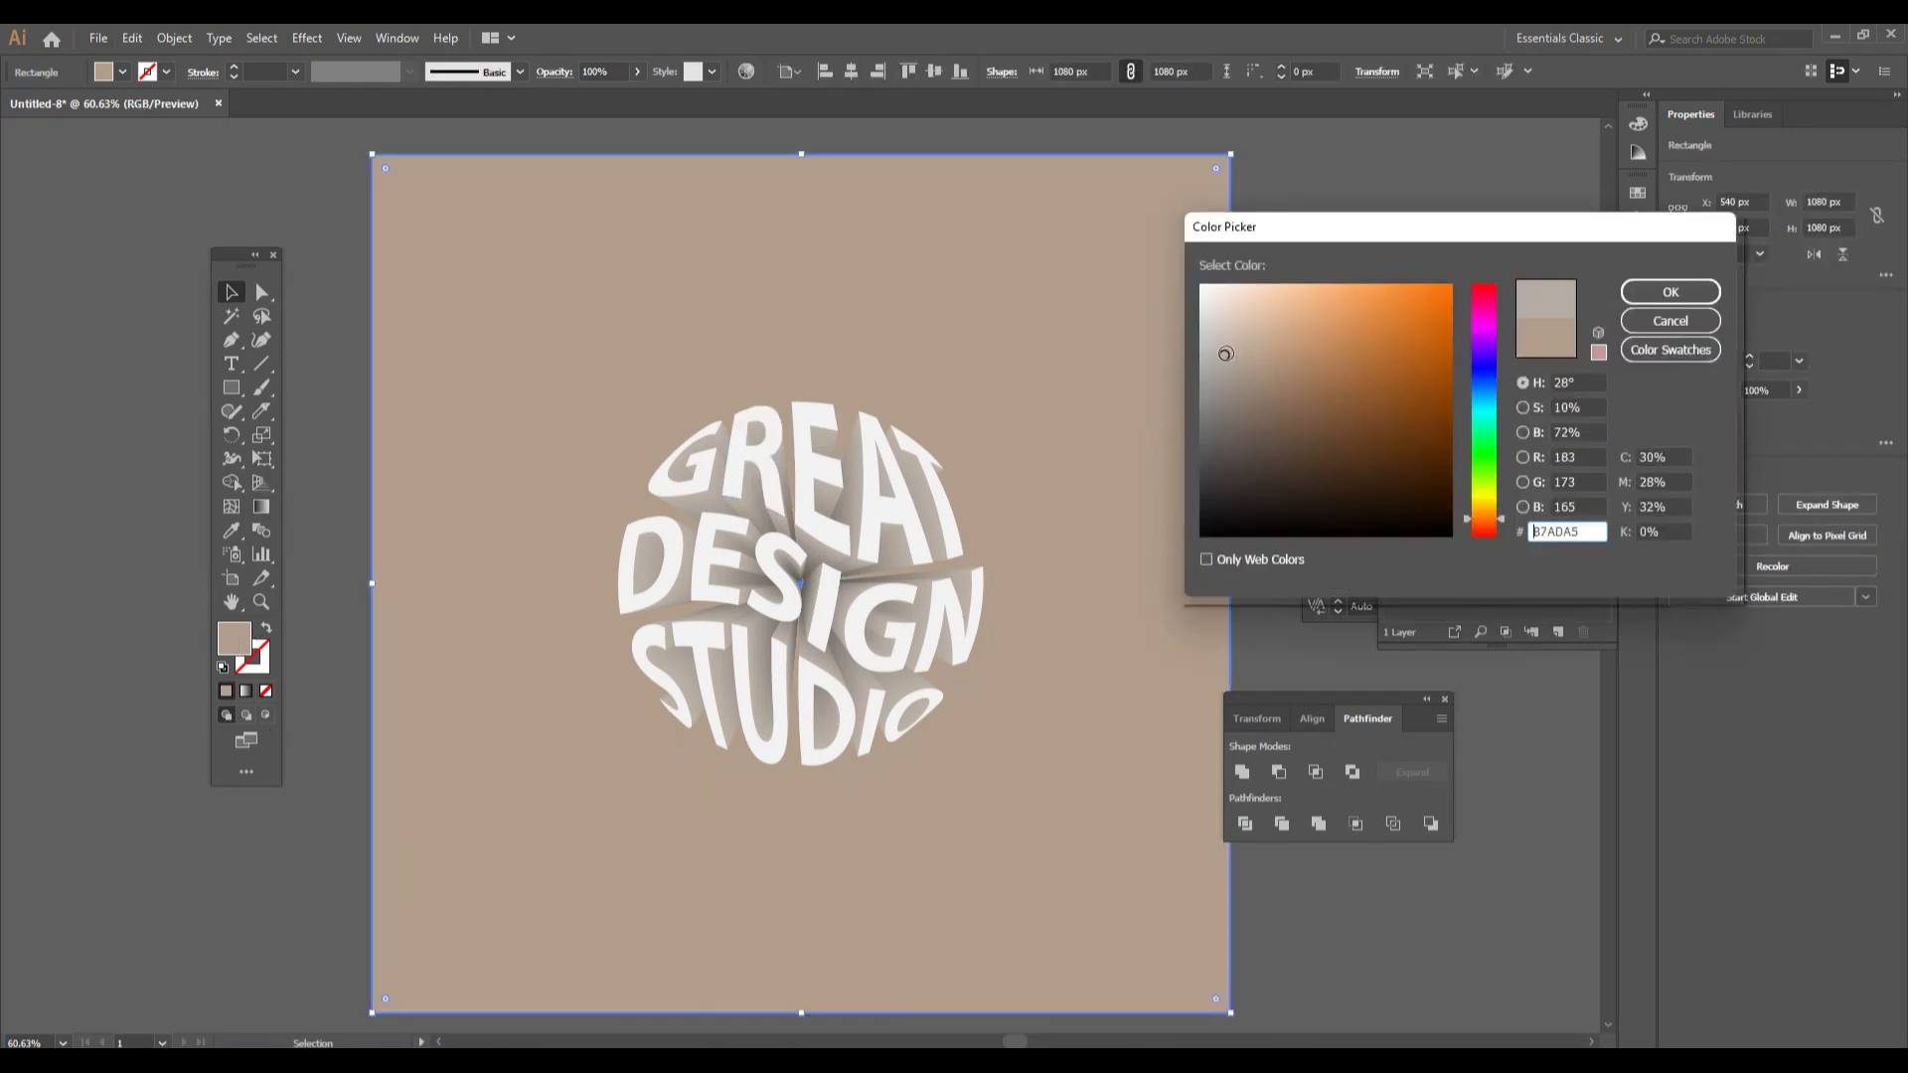
pyautogui.click(1670, 292)
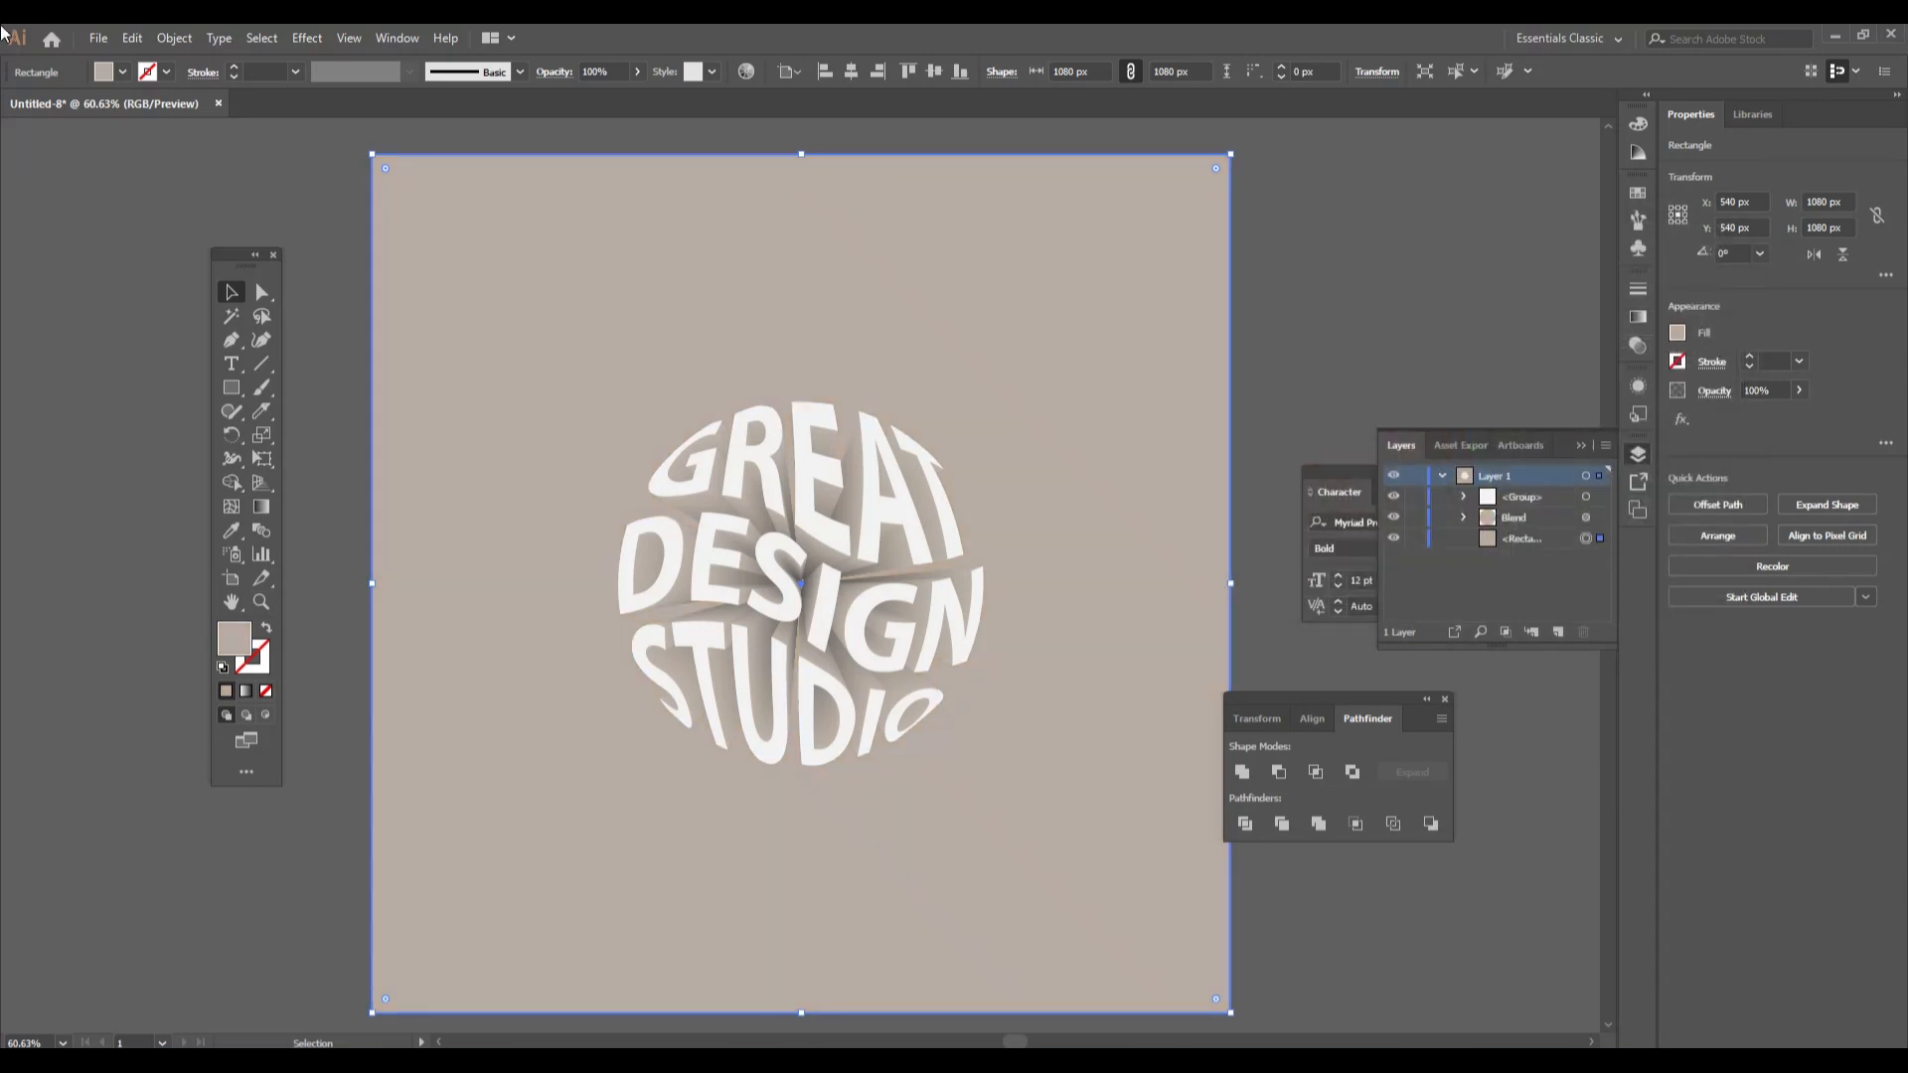
# Lock the background rectangle
pyautogui.click(174, 38)
pyautogui.moveTo(326, 166)
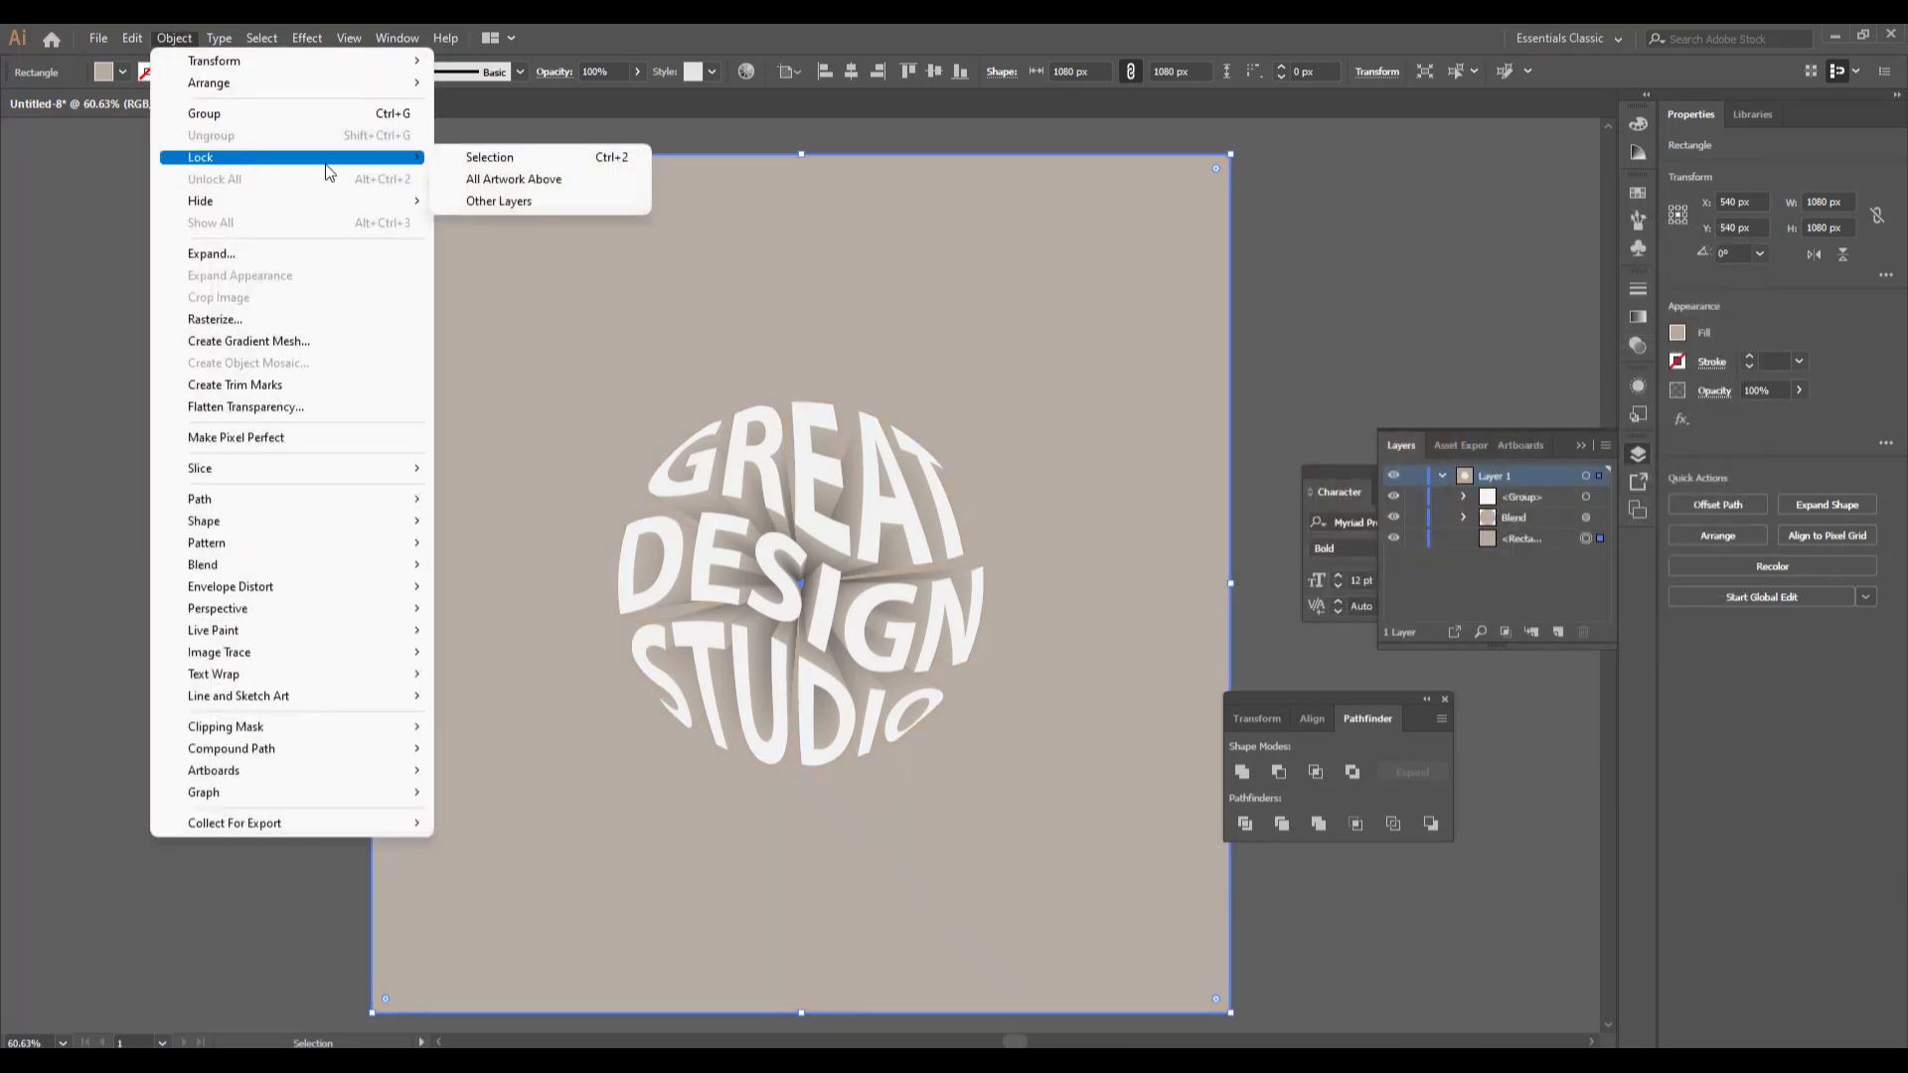
pyautogui.click(490, 157)
# Group the front lettering with the blend and scale the group up proportionally from its centre to about 588 by 585 px
pyautogui.click(747, 431)
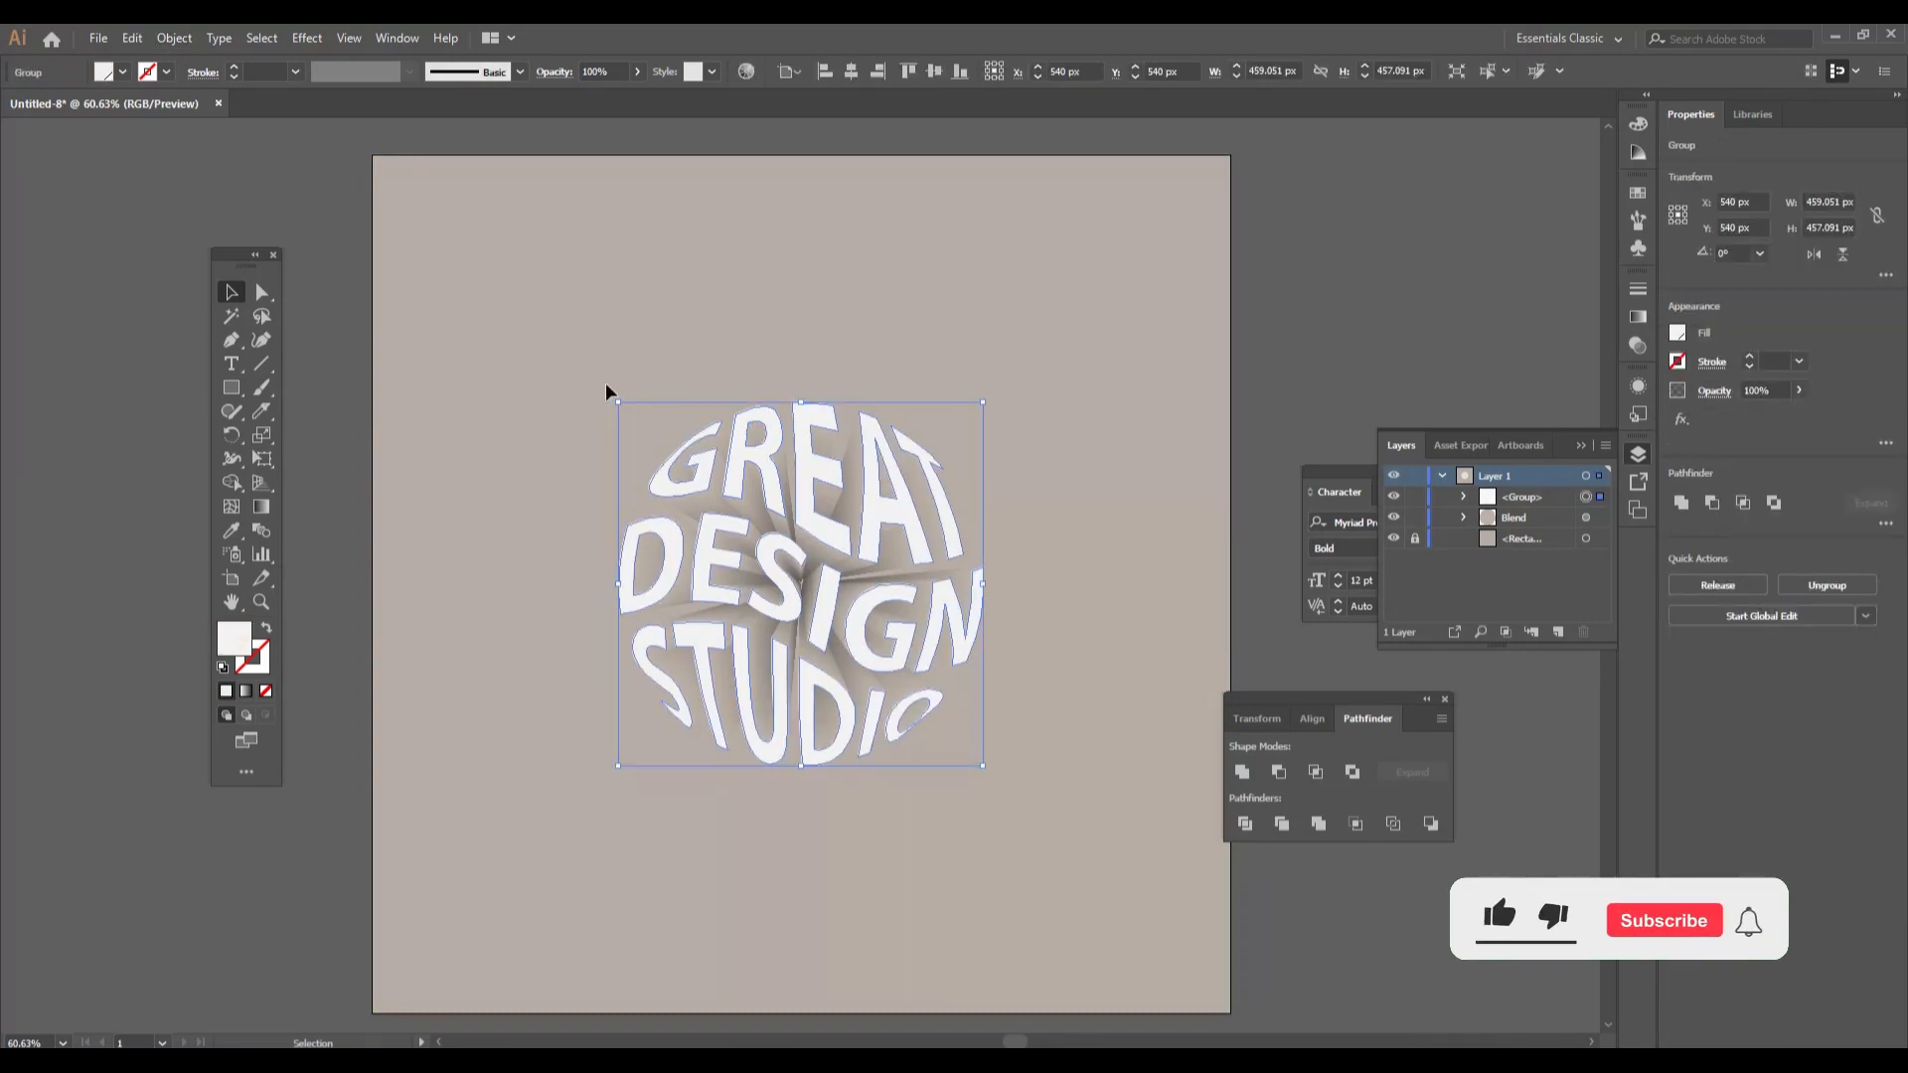
pyautogui.moveTo(552, 361); pyautogui.dragTo(1023, 790)
pyautogui.click(174, 38)
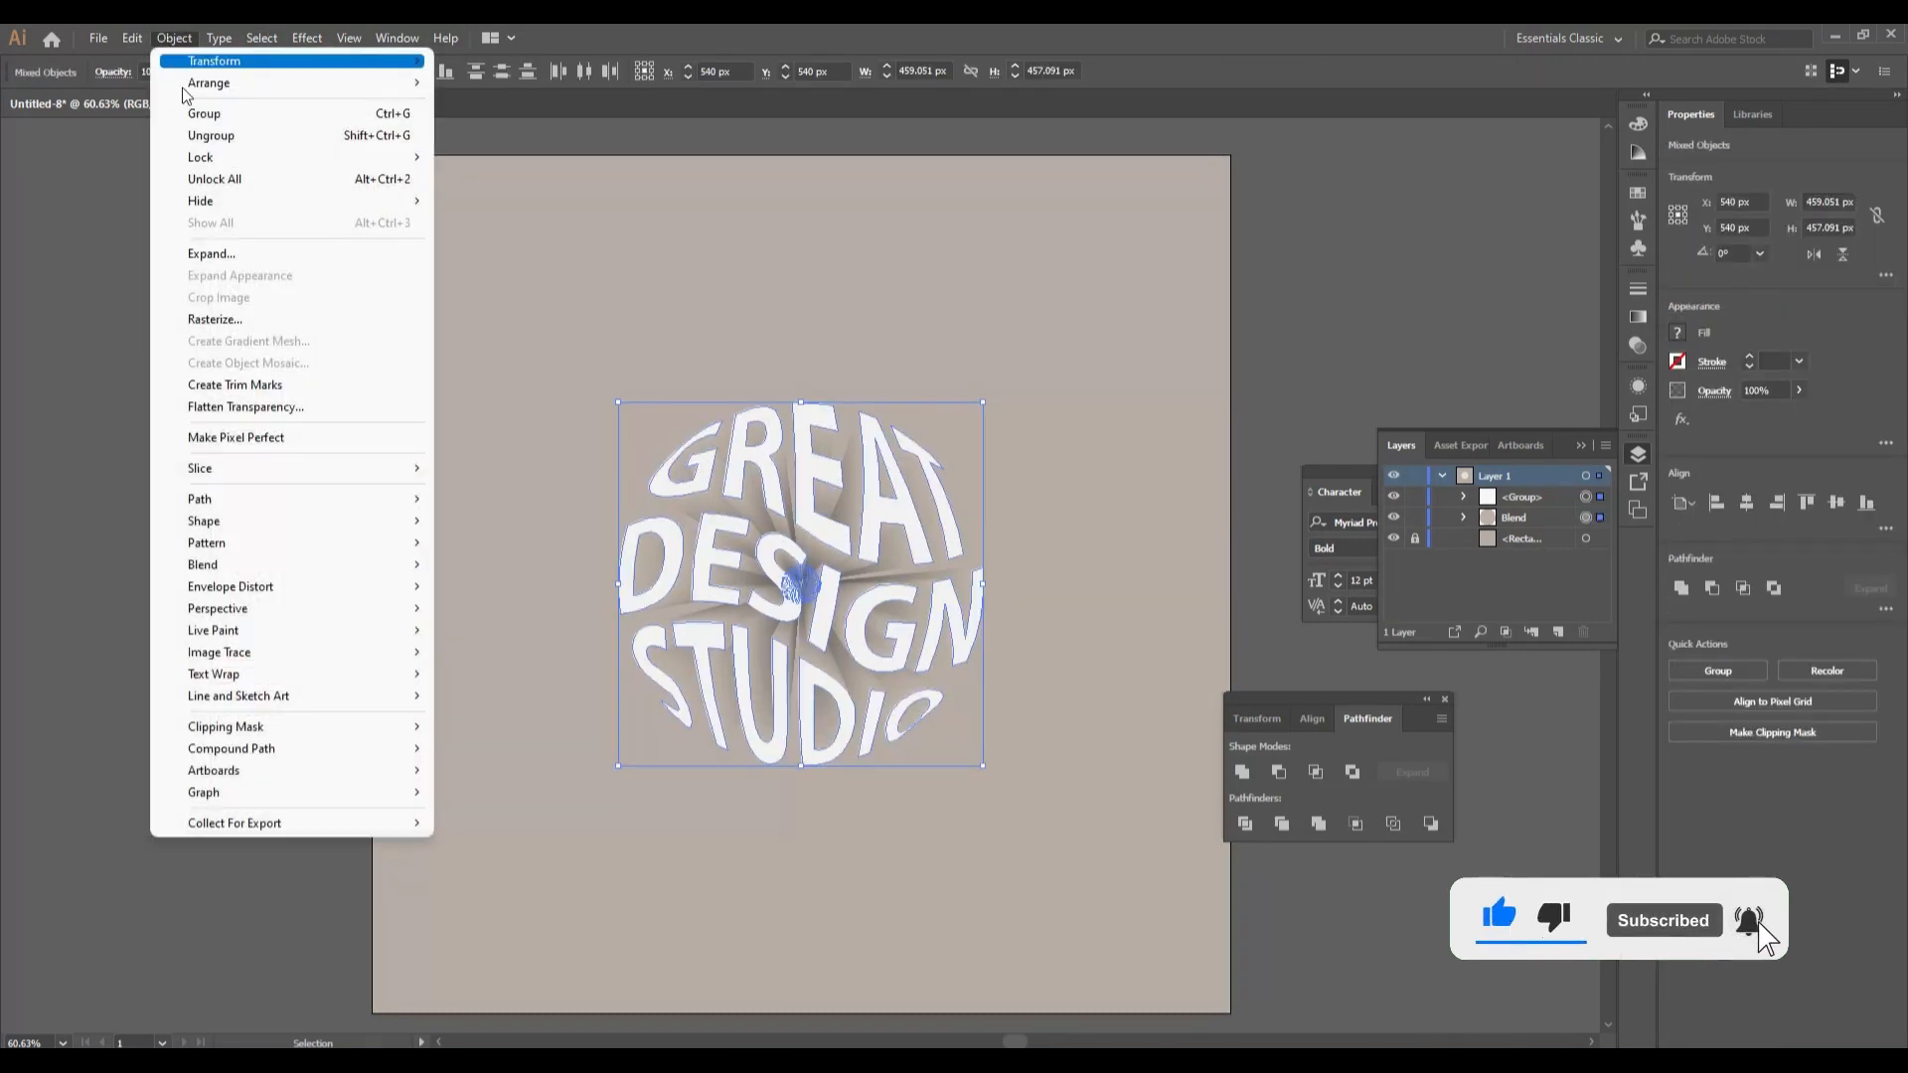
pyautogui.click(204, 113)
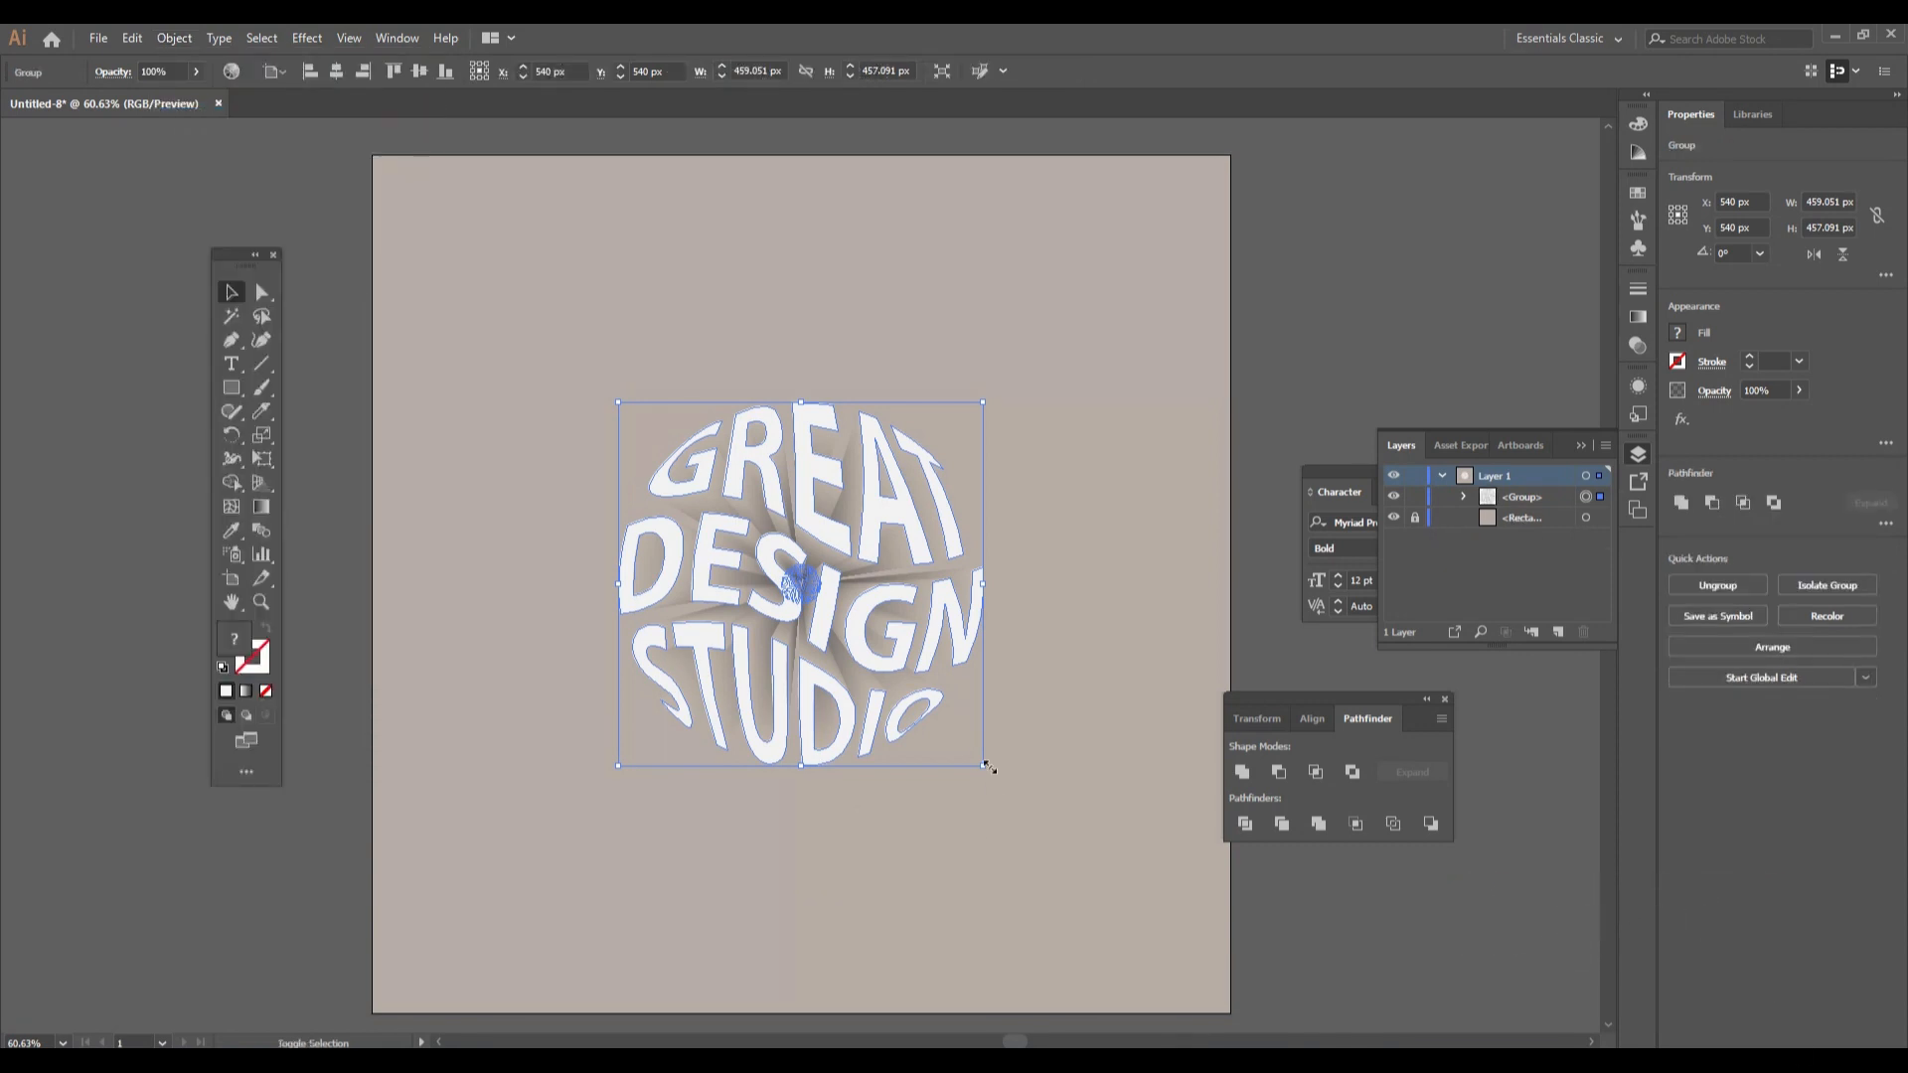
pyautogui.moveTo(987, 767); pyautogui.dragTo(1034, 821)
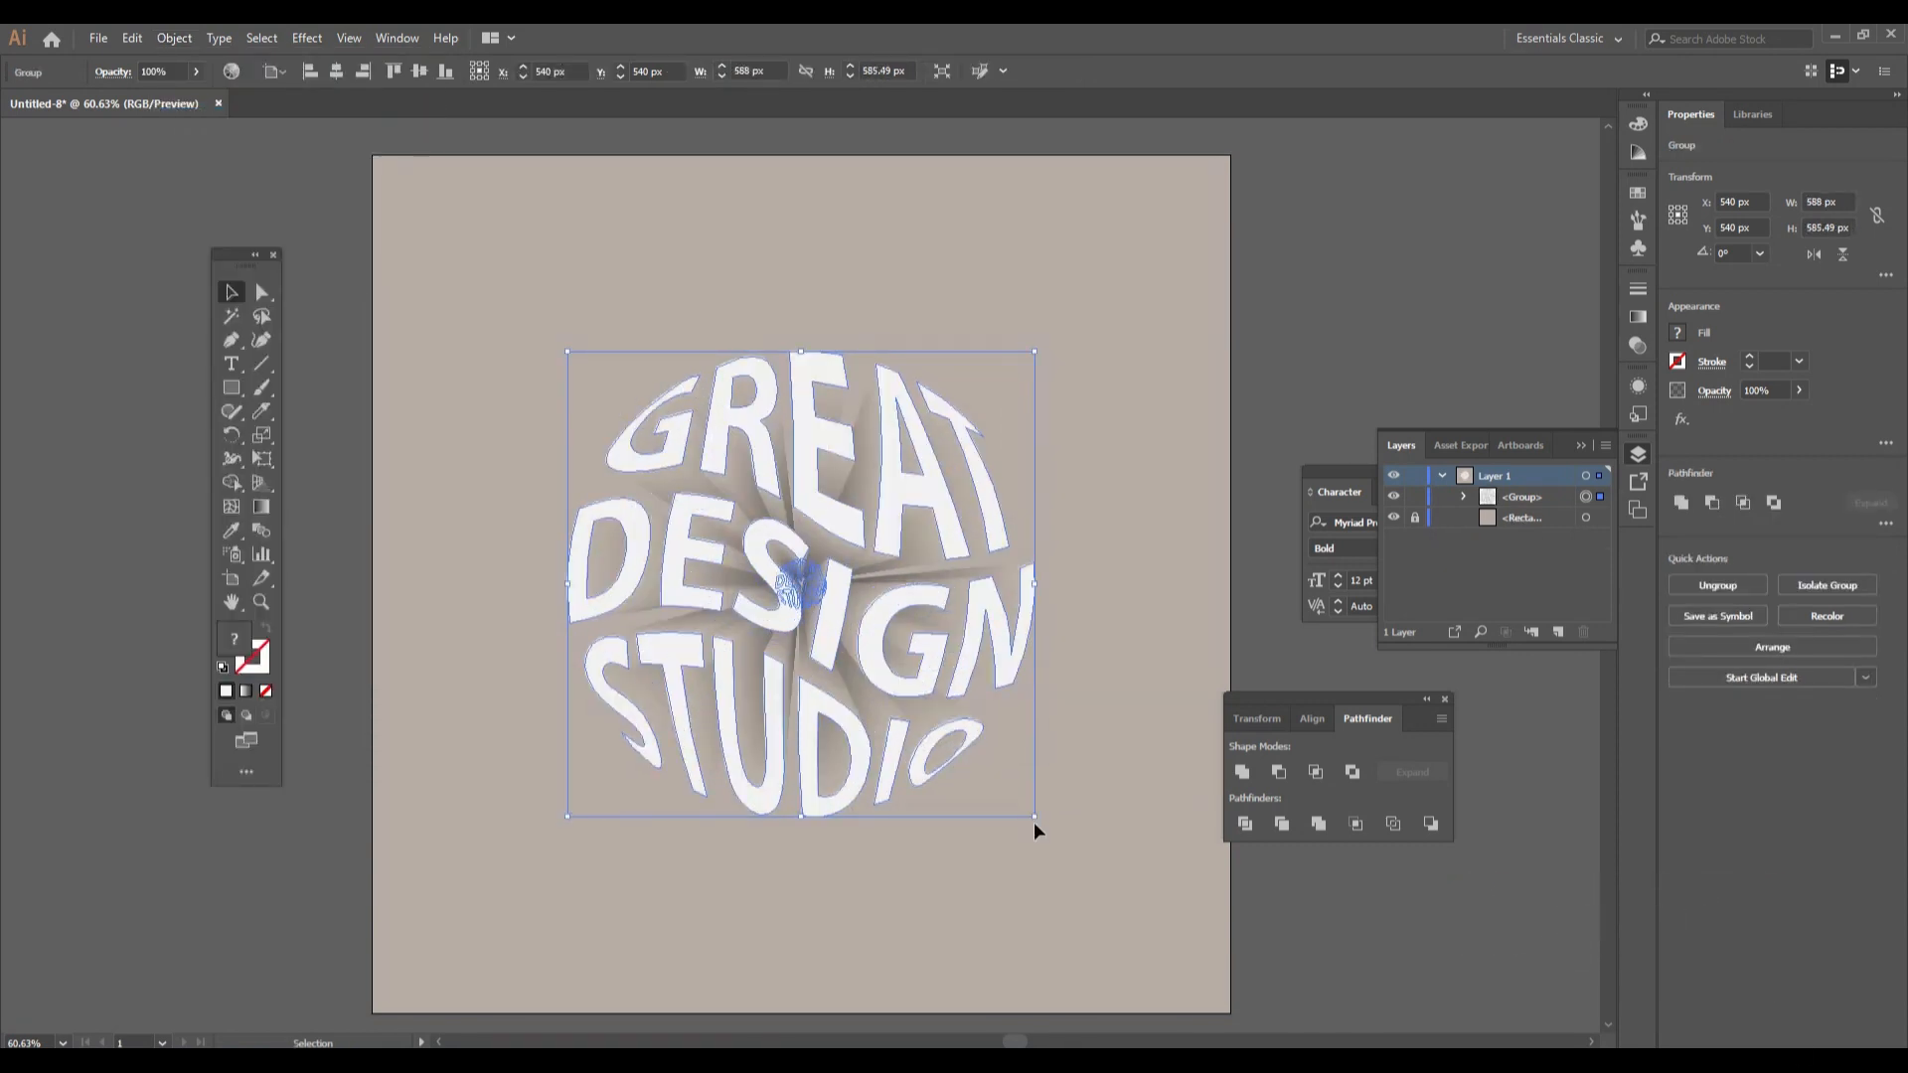